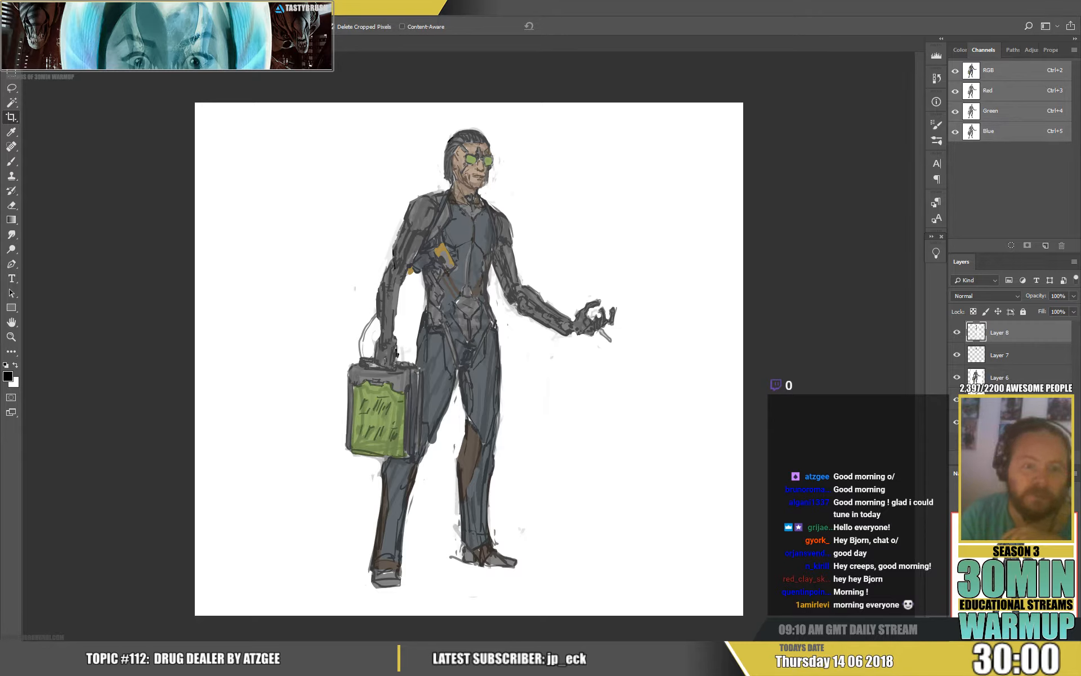
# Step: Lasso the outstretched forearm and hand, copy them to a new layer, and shift the copy outward to lengthen the arm
pyautogui.click(619, 262)
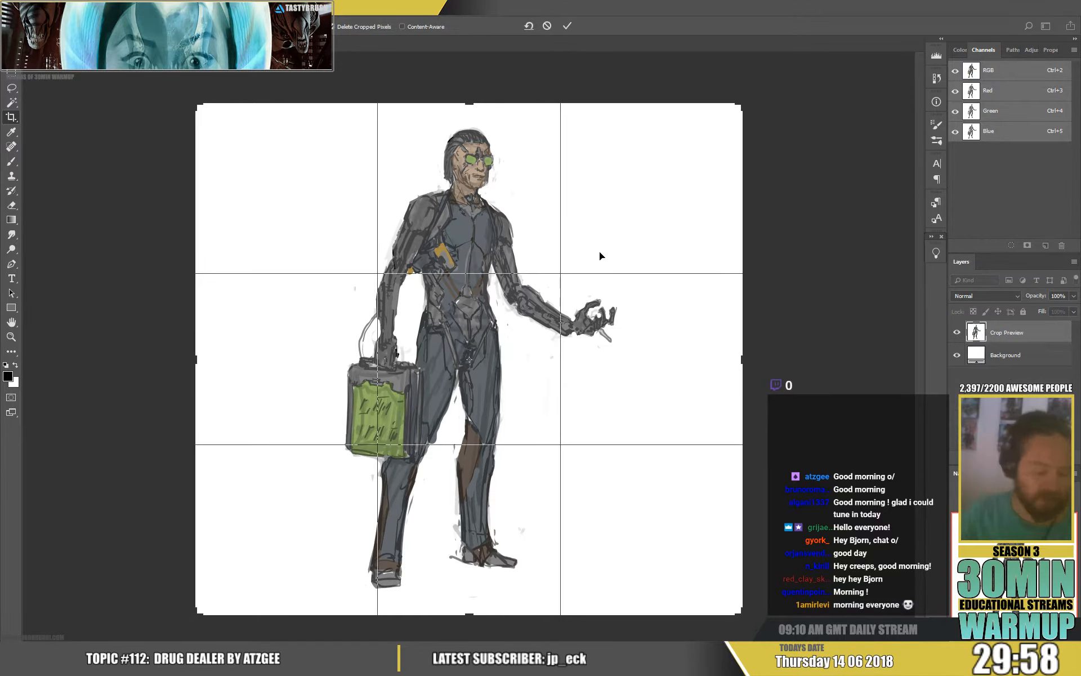
pyautogui.press('Escape')
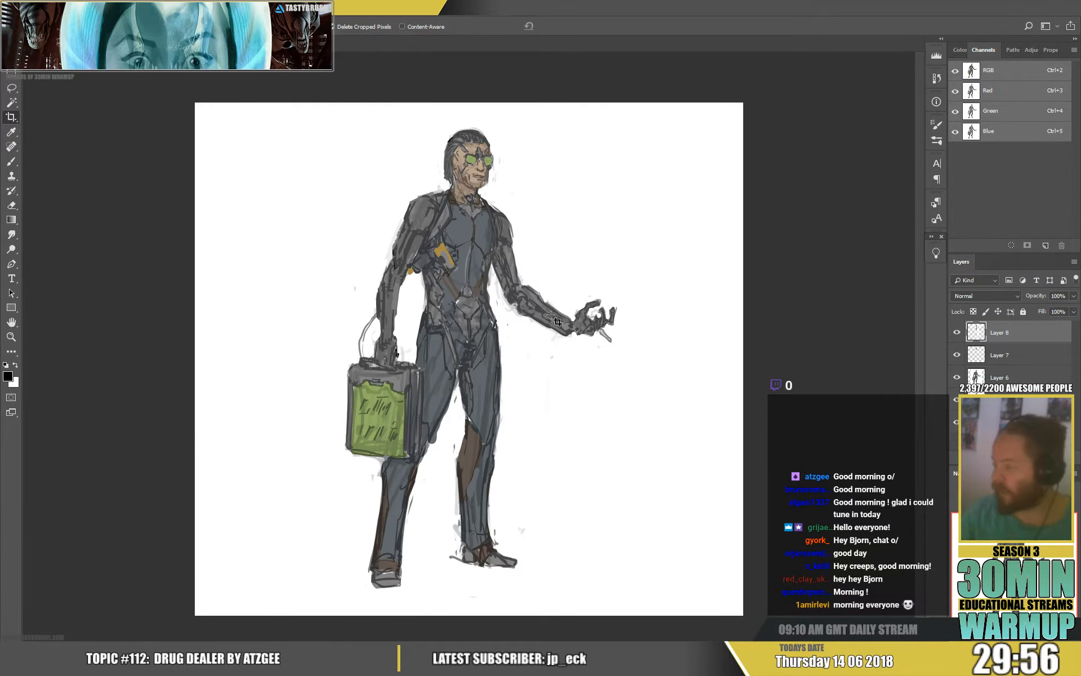
pyautogui.press('l')
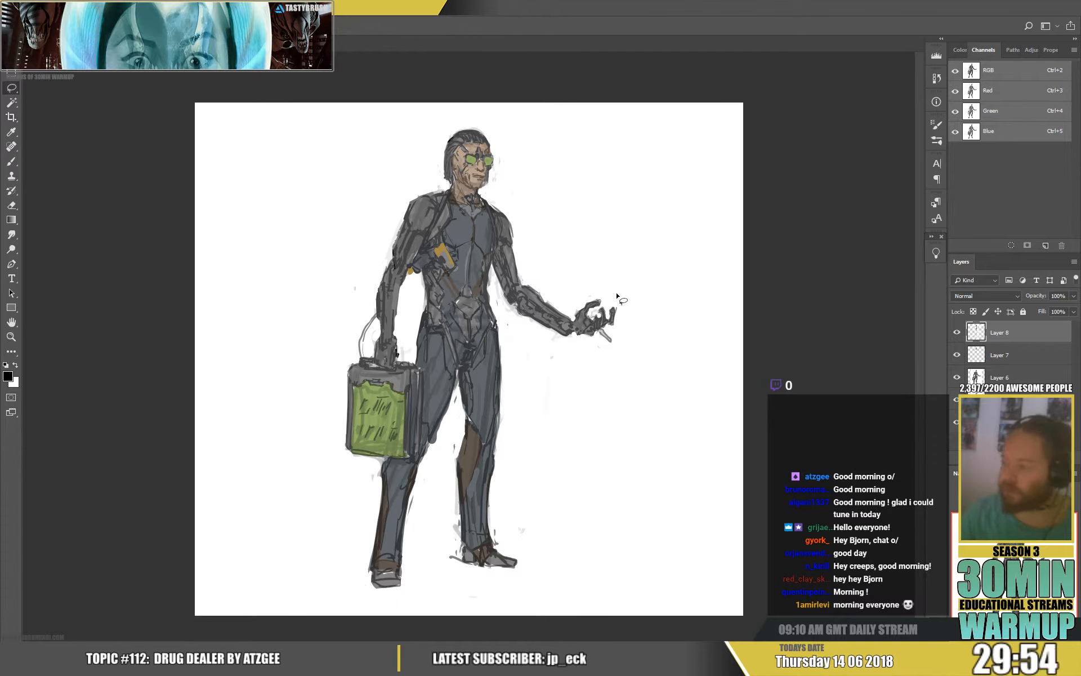
pyautogui.moveTo(632, 290)
pyautogui.mouseDown()
pyautogui.moveTo(530, 282)
pyautogui.moveTo(524, 336)
pyautogui.moveTo(671, 331)
pyautogui.mouseUp()
pyautogui.hotkey('ctrl', 'j')
pyautogui.press('v')
pyautogui.moveTo(588, 317); pyautogui.dragTo(625, 338)
pyautogui.press('b')
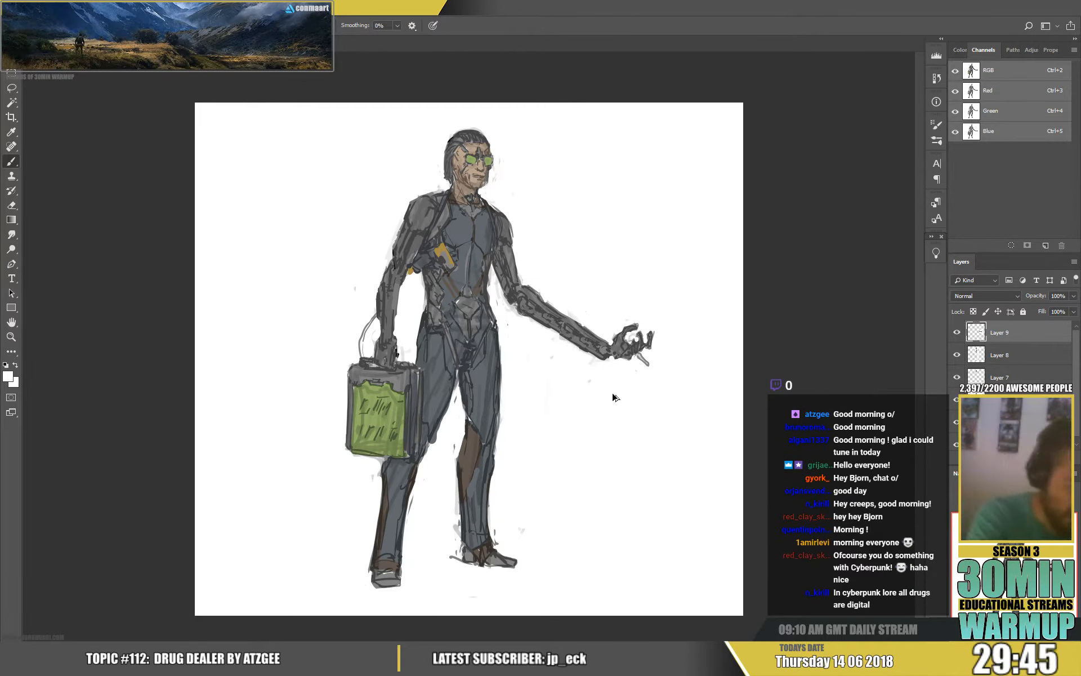
# Step: On a new layer, paint a small white cross-shaped notch on the underside of the outstretched forearm near the elbow with a resized hard round brush
pyautogui.hotkey('ctrl', 'shift', 'alt', 'n')
pyautogui.moveTo(534, 316); pyautogui.dragTo(529, 322)
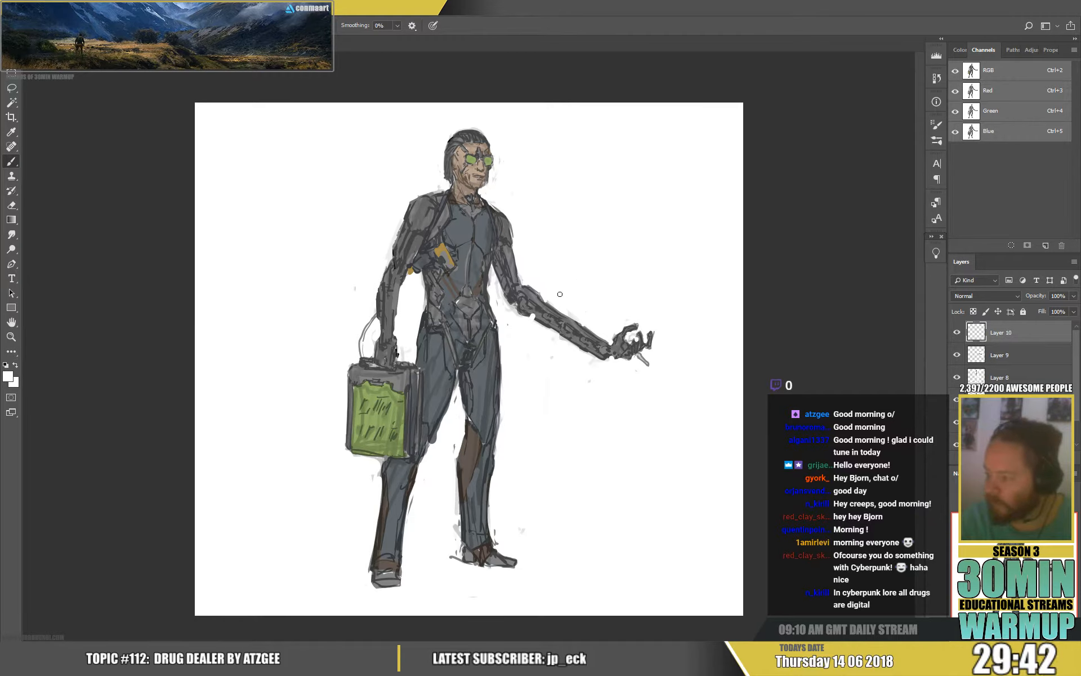
pyautogui.rightClick(552, 313)
pyautogui.click(776, 402)
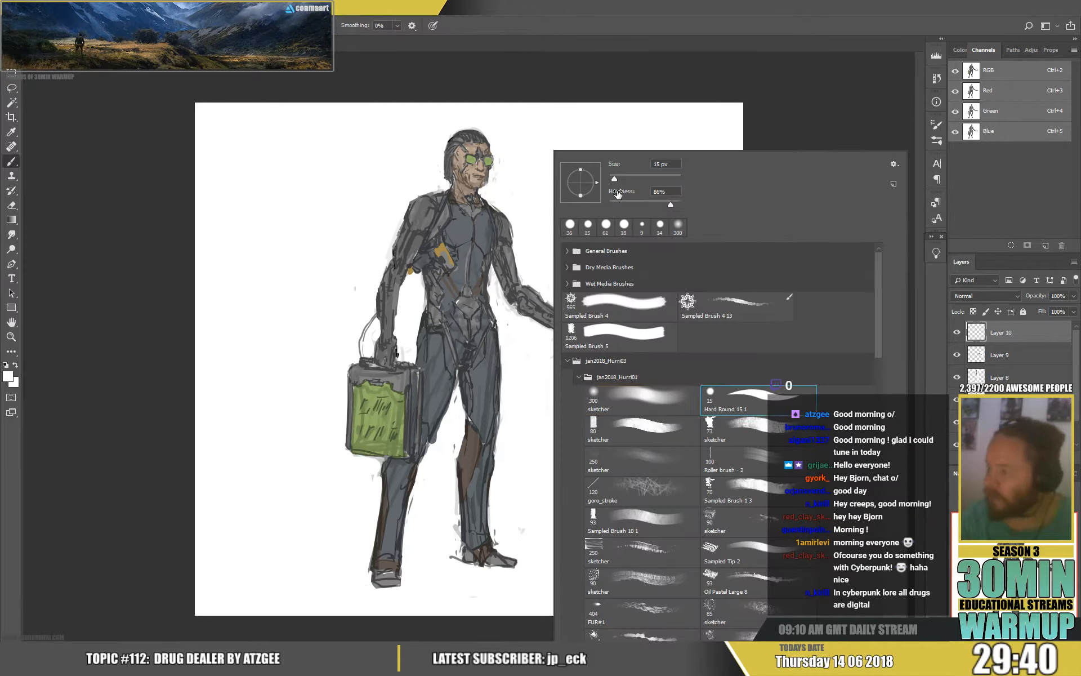
pyautogui.moveTo(613, 179); pyautogui.dragTo(624, 181)
pyautogui.click(767, 128)
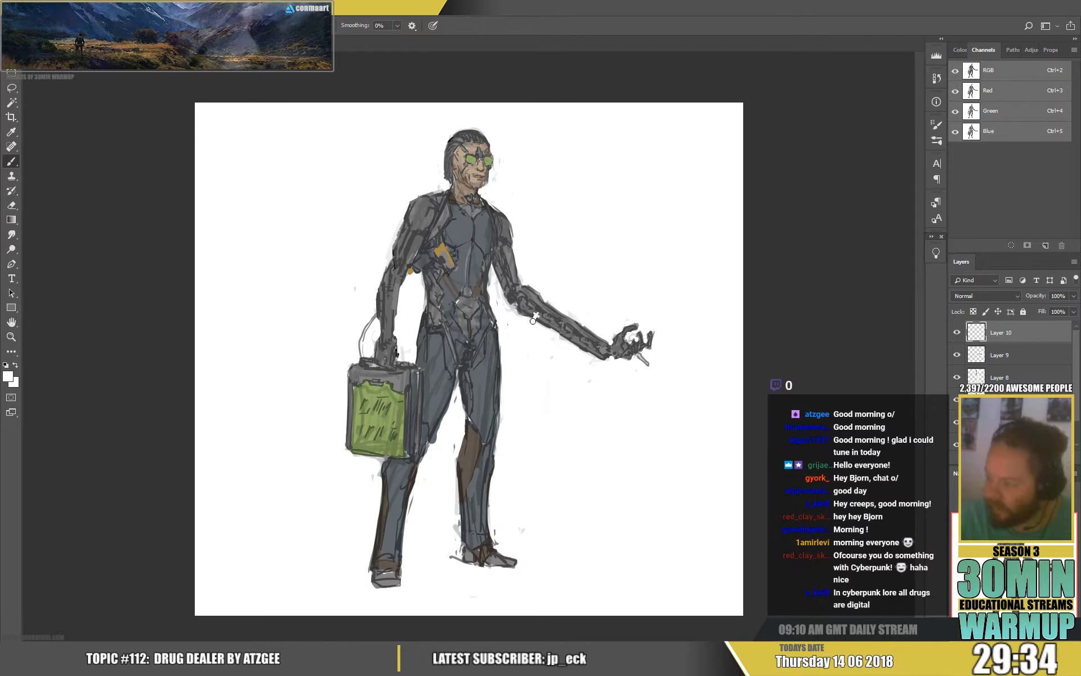
# Step: Duplicate the white notch four times in an evenly spaced row along the forearm's underside toward the wrist
pyautogui.press('v')
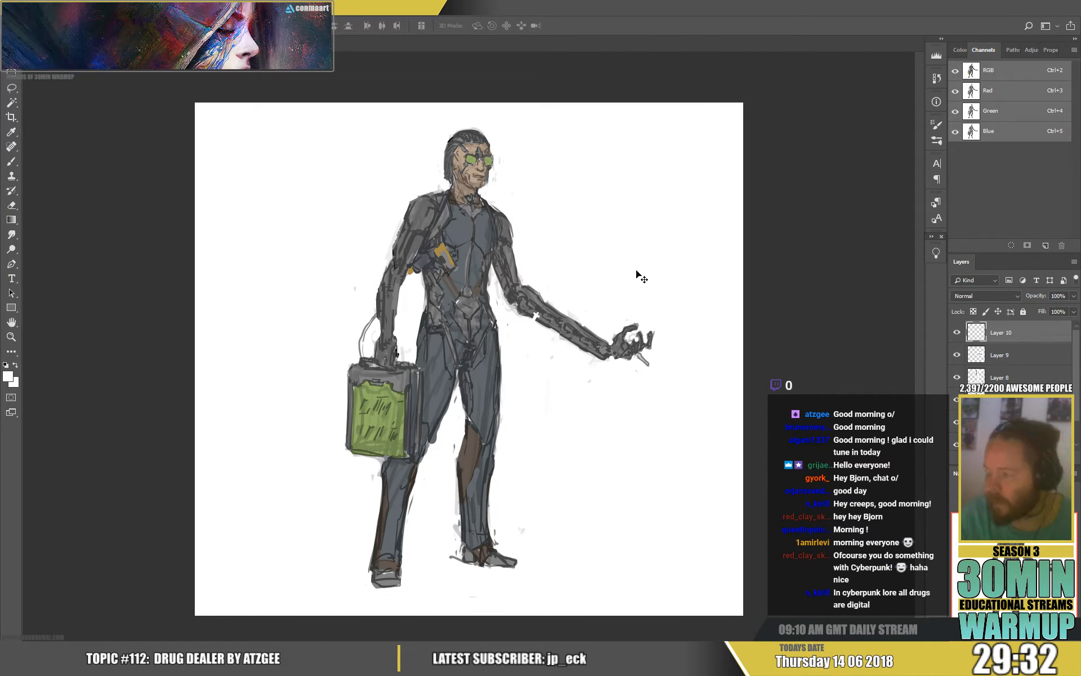
pyautogui.moveTo(574, 307); pyautogui.dragTo(586, 311)
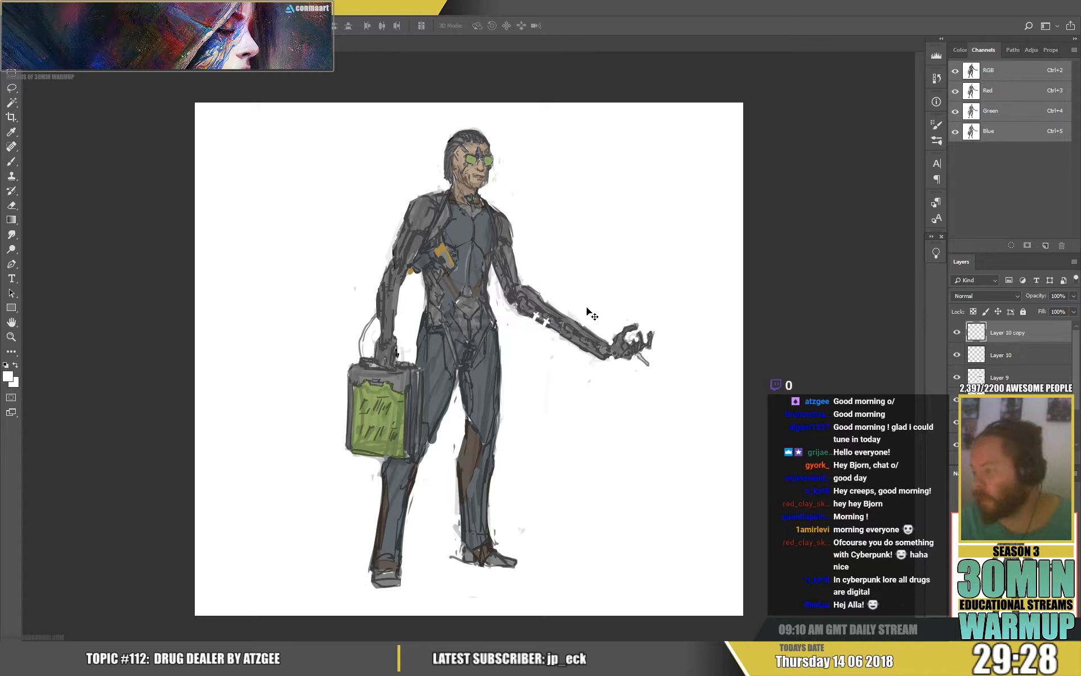
pyautogui.moveTo(567, 350); pyautogui.dragTo(575, 321)
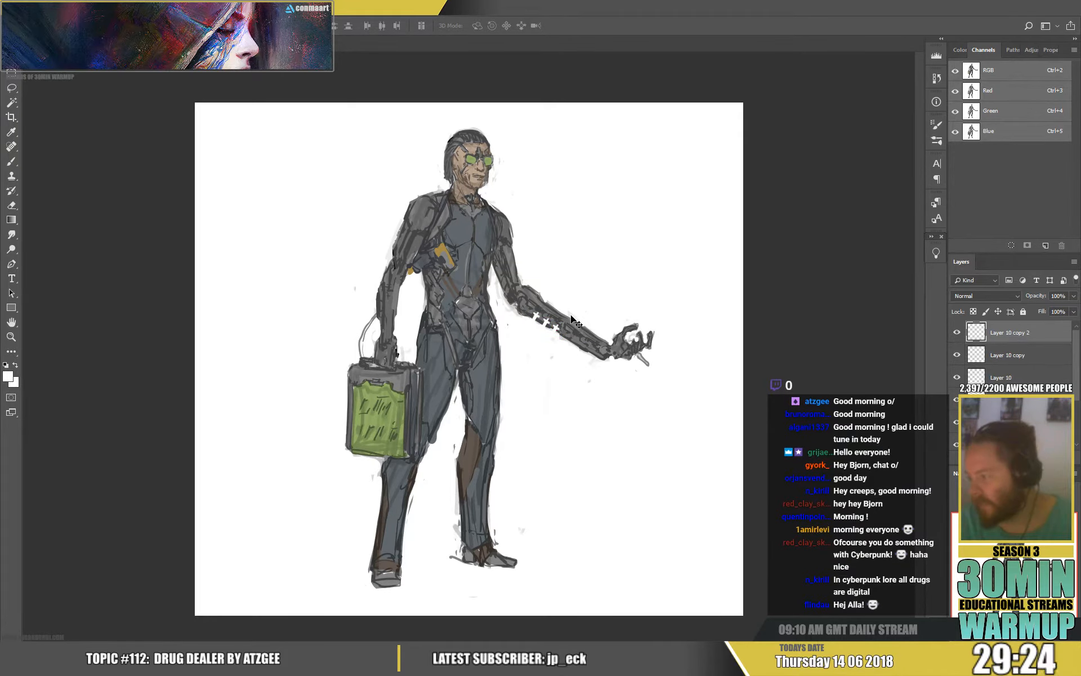
pyautogui.moveTo(570, 357); pyautogui.dragTo(586, 325)
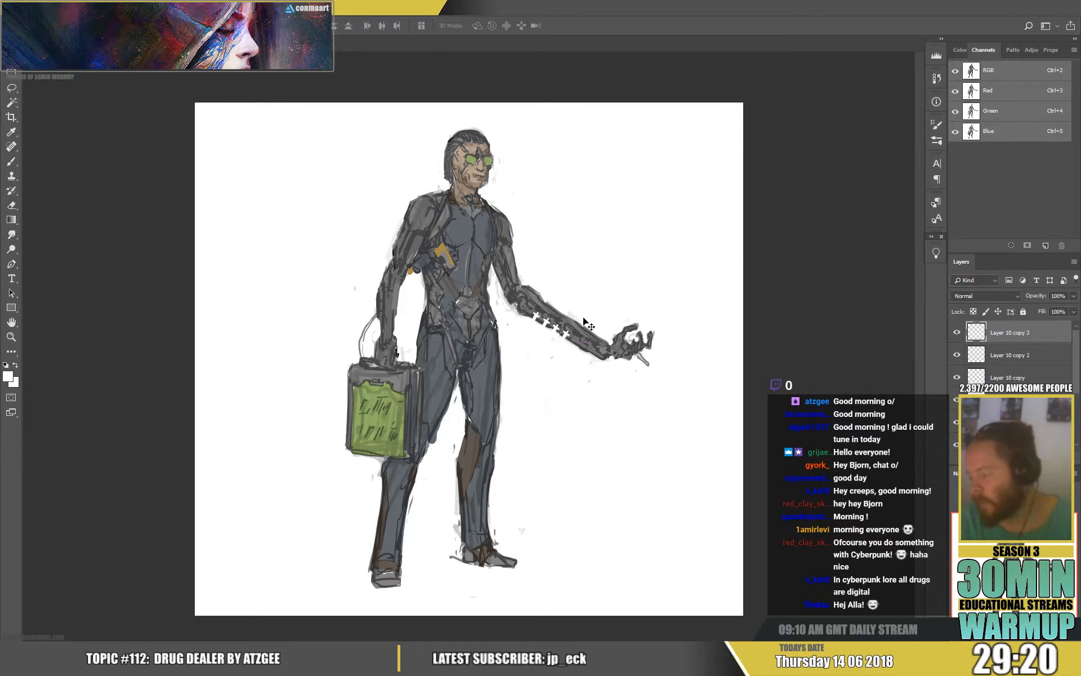
pyautogui.moveTo(585, 325); pyautogui.dragTo(599, 314)
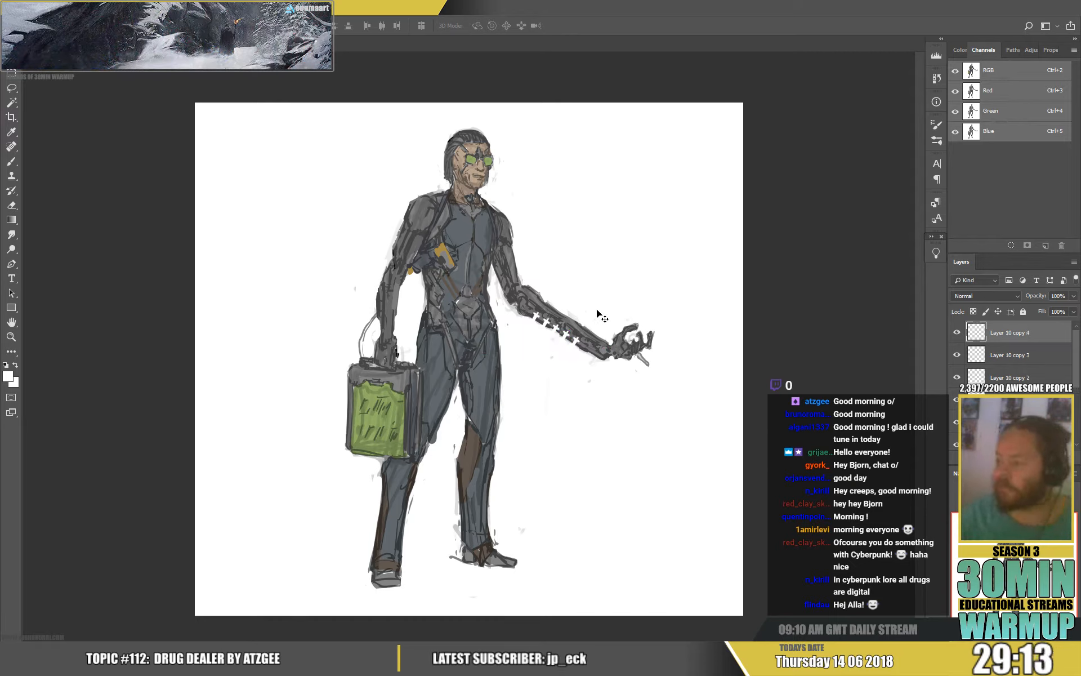
# Step: On a new layer, paint a small green vial between the first two white notches using the briefcase's green, and trim its shape
pyautogui.press('b')
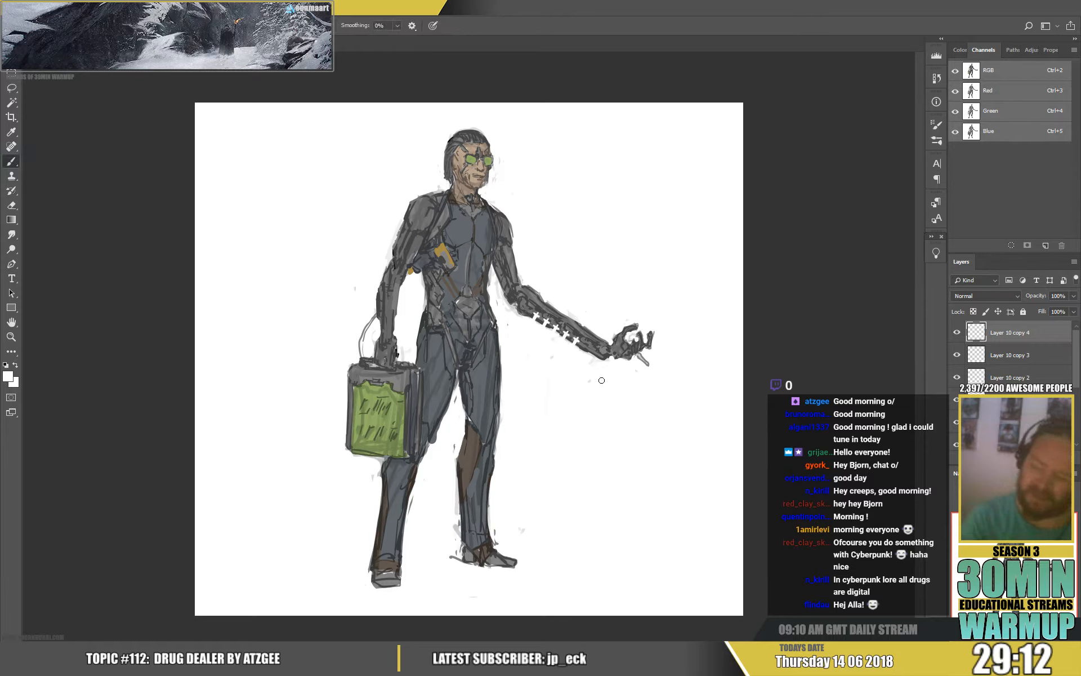
pyautogui.hotkey('ctrl', 'shift', 'alt', 'n')
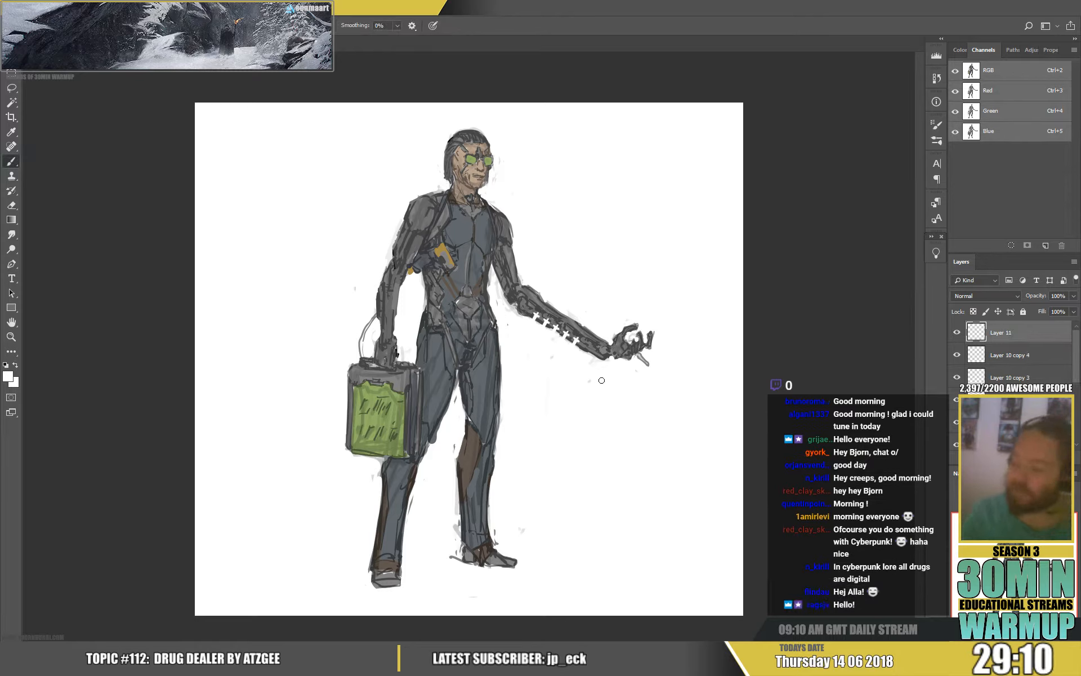
pyautogui.keyDown('alt'); pyautogui.click(390, 402); pyautogui.keyUp('alt')
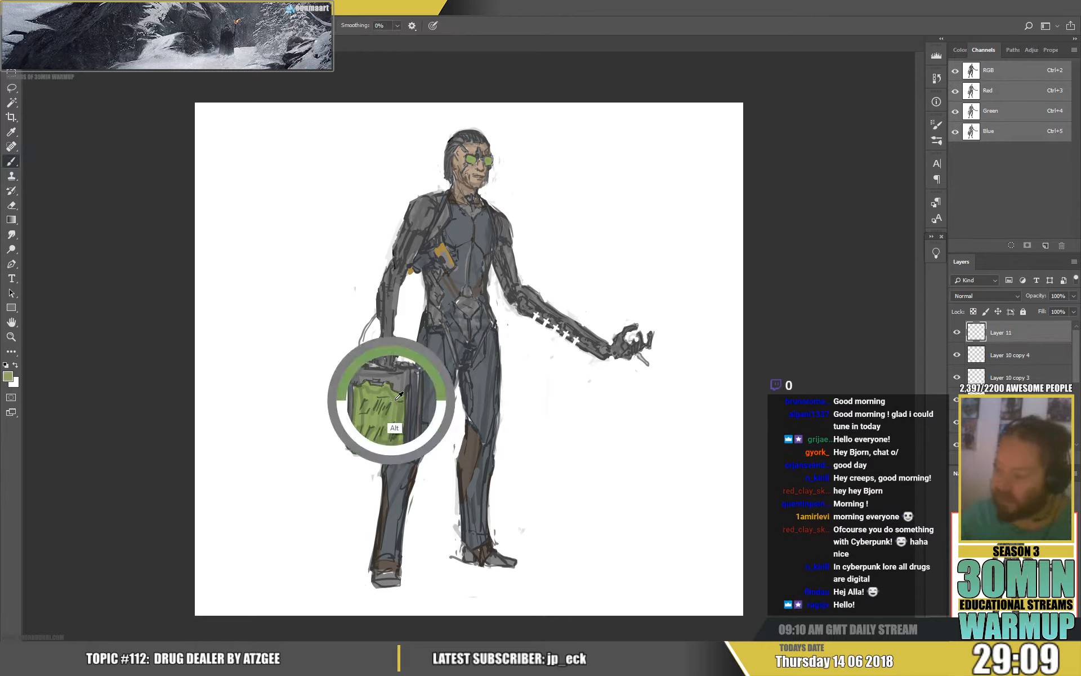
pyautogui.click(544, 315)
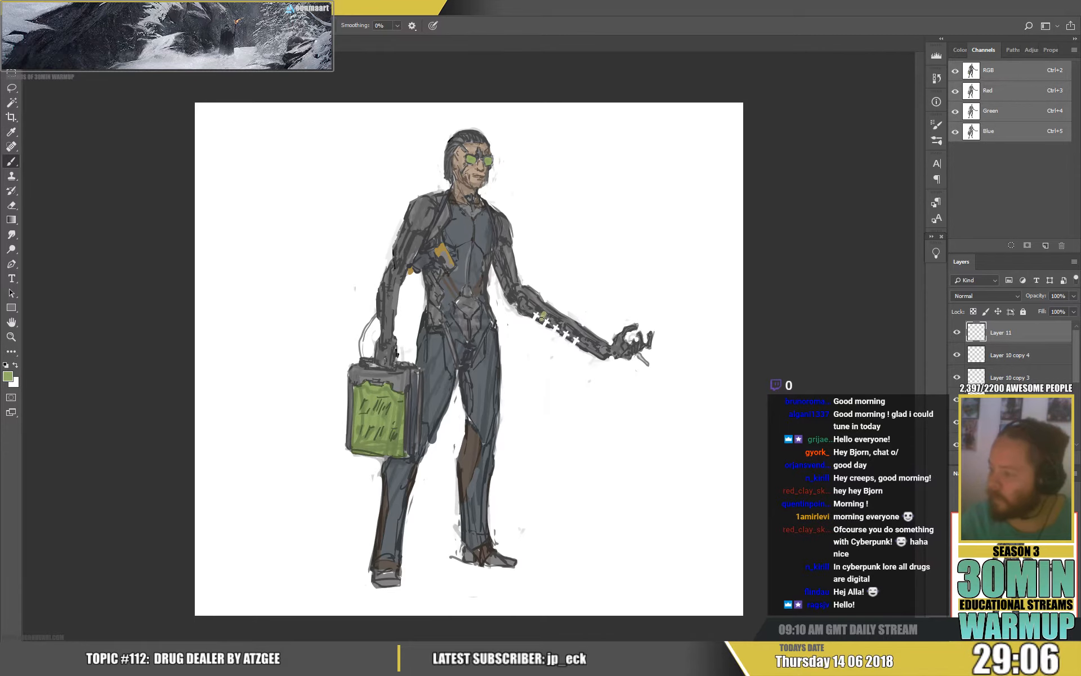
pyautogui.press('e')
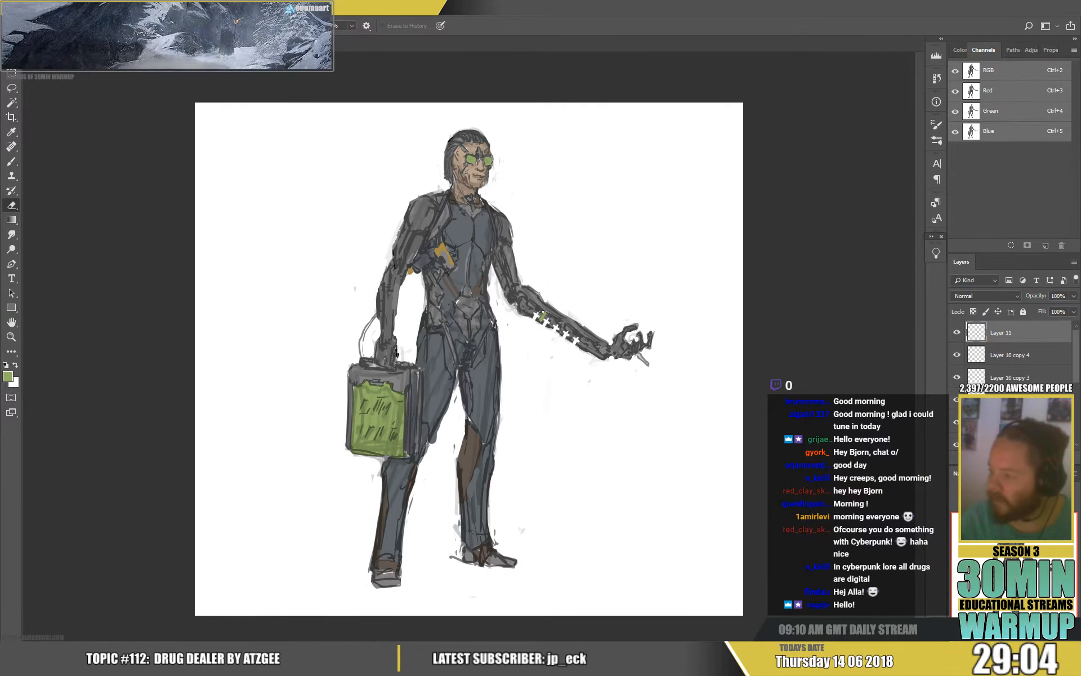
pyautogui.press('b')
pyautogui.press('x')
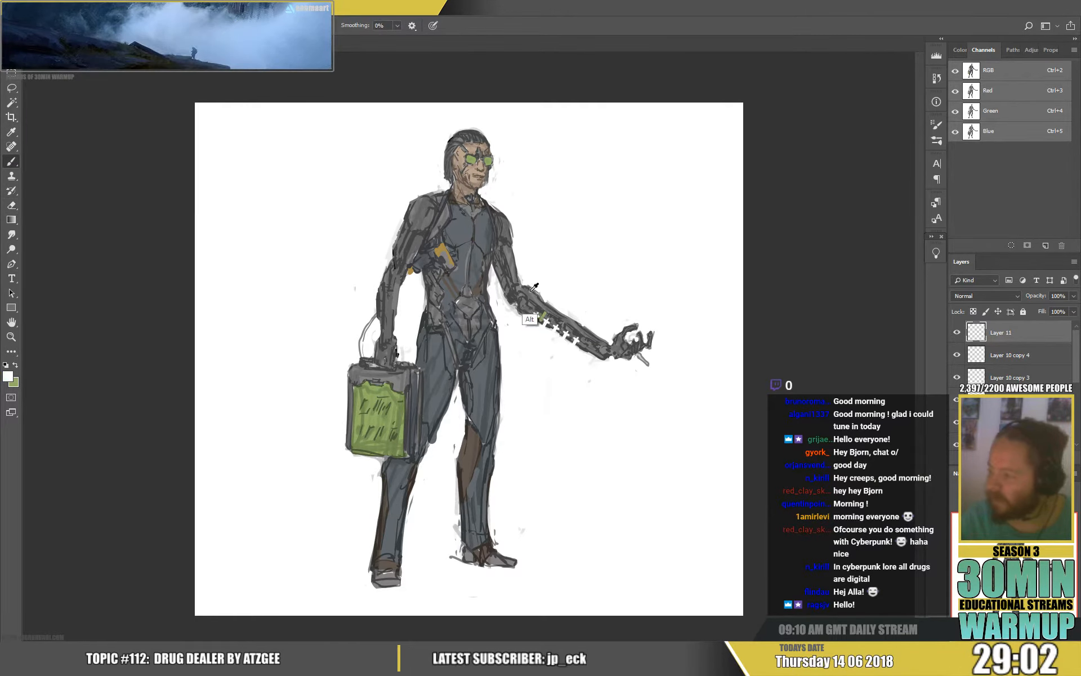
pyautogui.keyDown('alt'); pyautogui.click(524, 290); pyautogui.keyUp('alt')
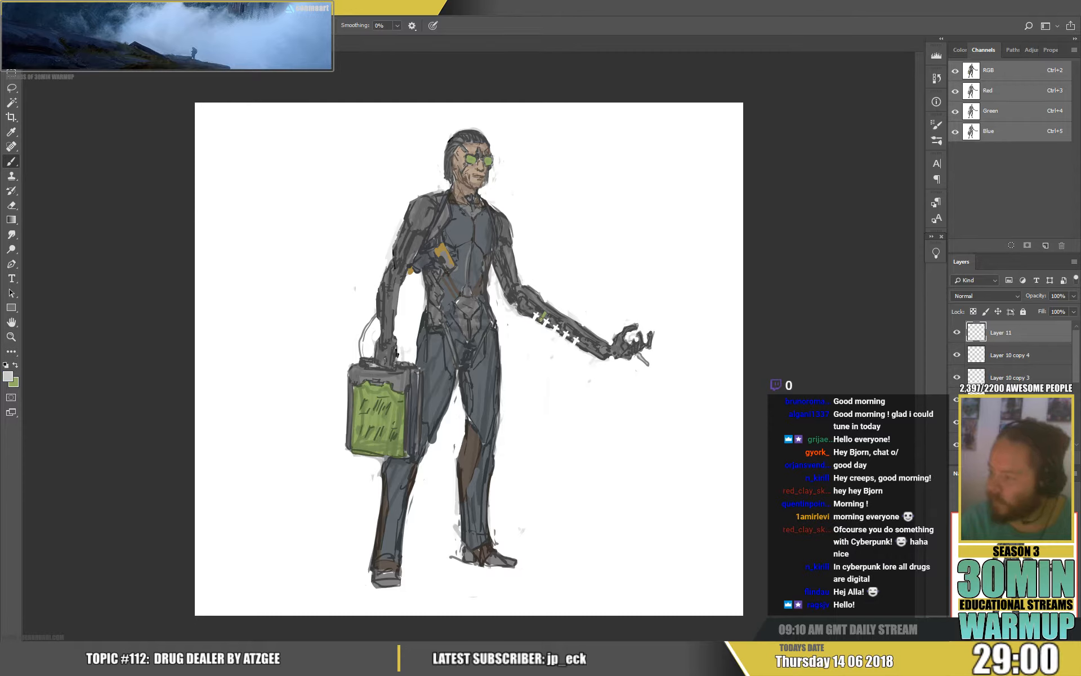
# Step: Duplicate the green vial three times to fill the remaining gaps between the forearm's white notches
pyautogui.press('v')
pyautogui.moveTo(555, 345); pyautogui.dragTo(573, 328)
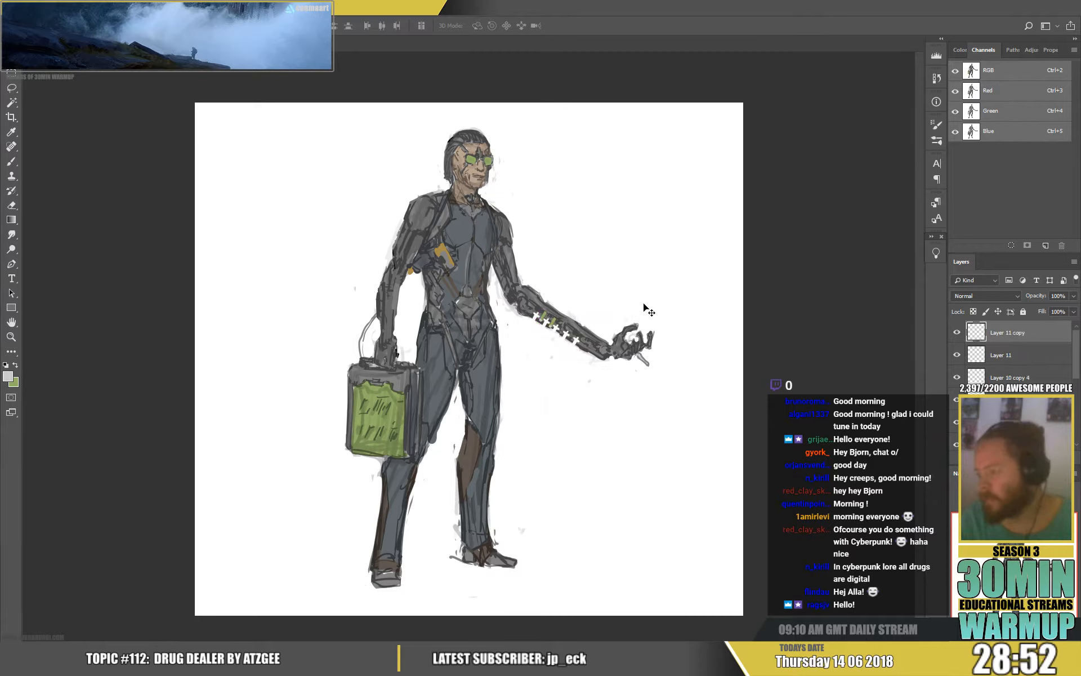
pyautogui.moveTo(587, 316)
pyautogui.mouseDown()
pyautogui.moveTo(621, 300)
pyautogui.moveTo(604, 306)
pyautogui.moveTo(596, 336)
pyautogui.mouseUp()
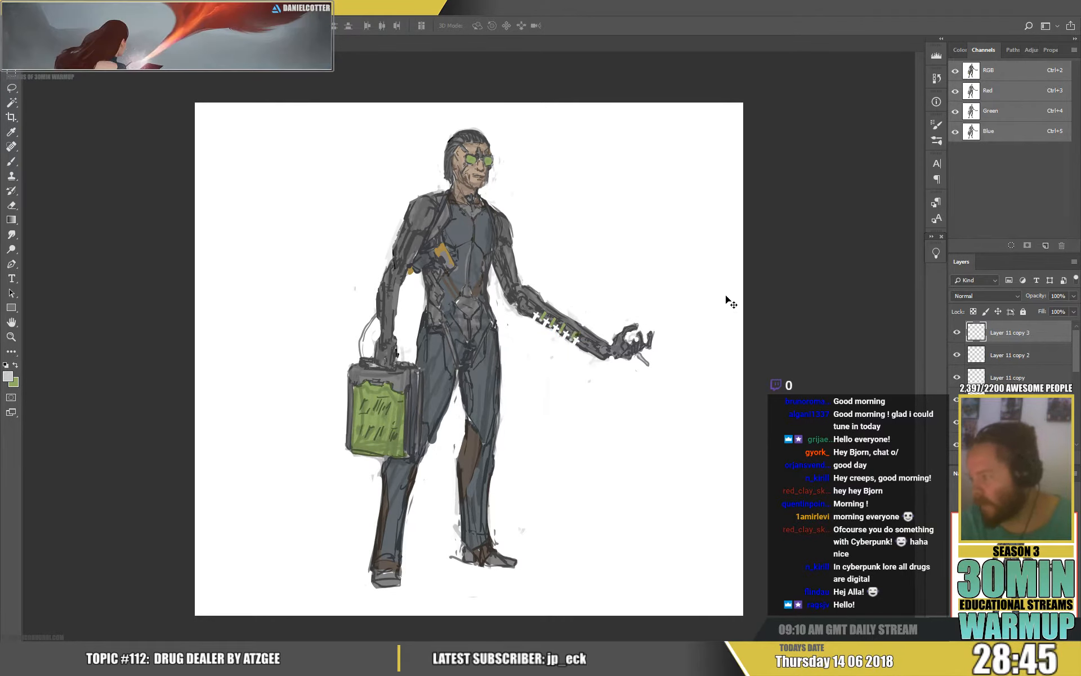
# Step: Refine the upper contour and shading of the outstretched forearm with greys and white sampled from the picture
pyautogui.press('b')
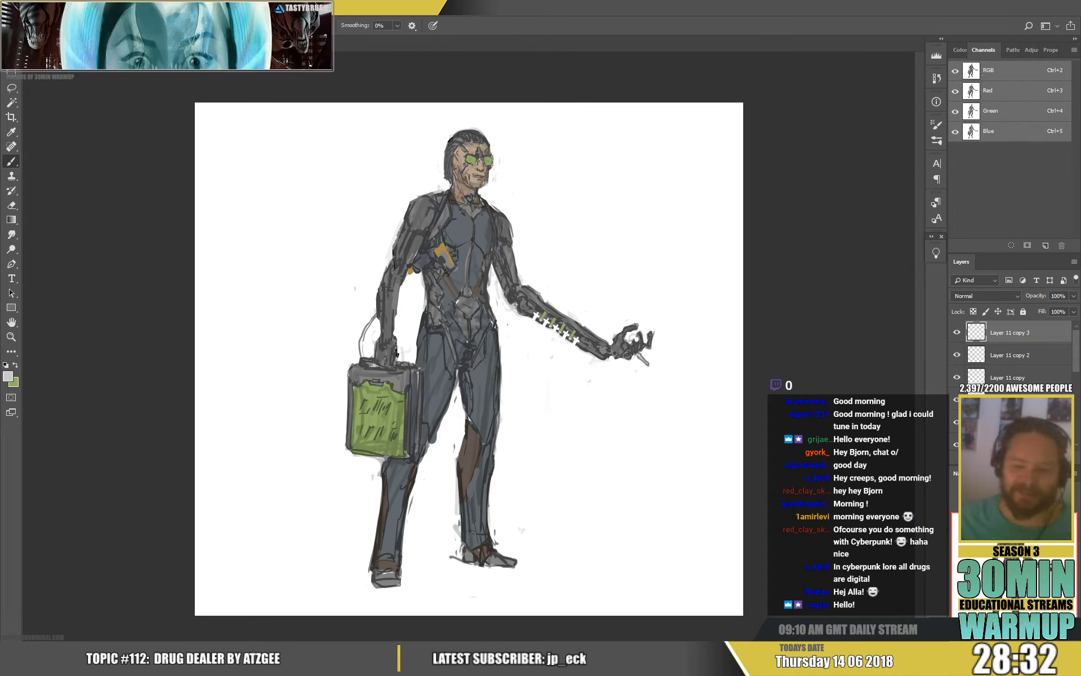
pyautogui.keyDown('alt'); pyautogui.click(538, 310); pyautogui.keyUp('alt')
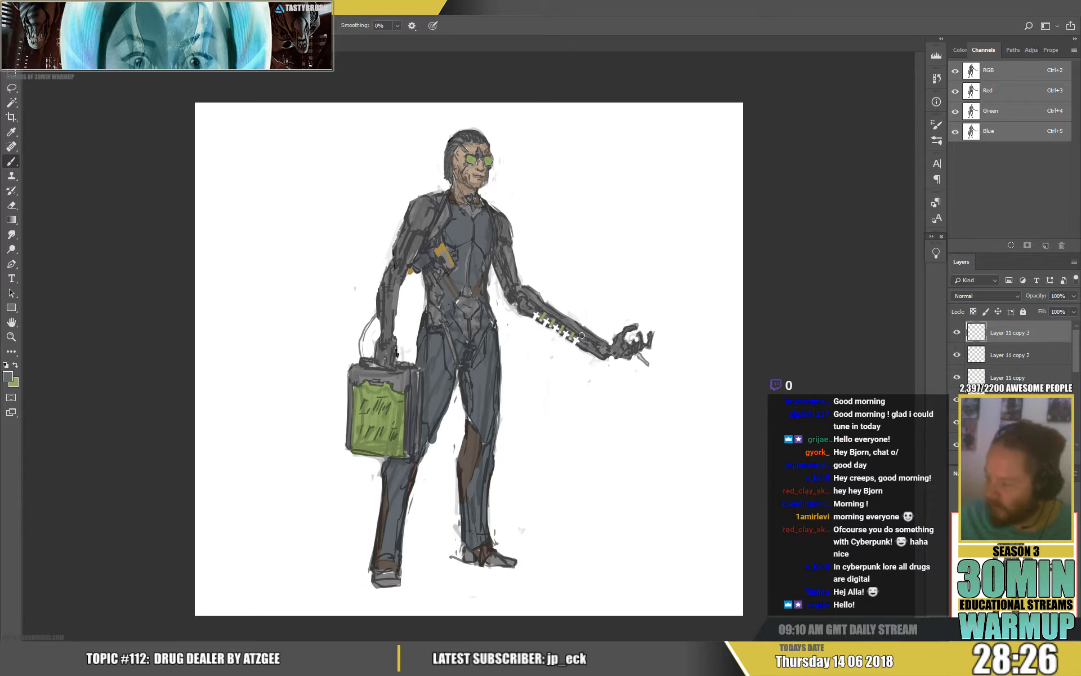
pyautogui.keyDown('alt'); pyautogui.click(588, 337); pyautogui.keyUp('alt')
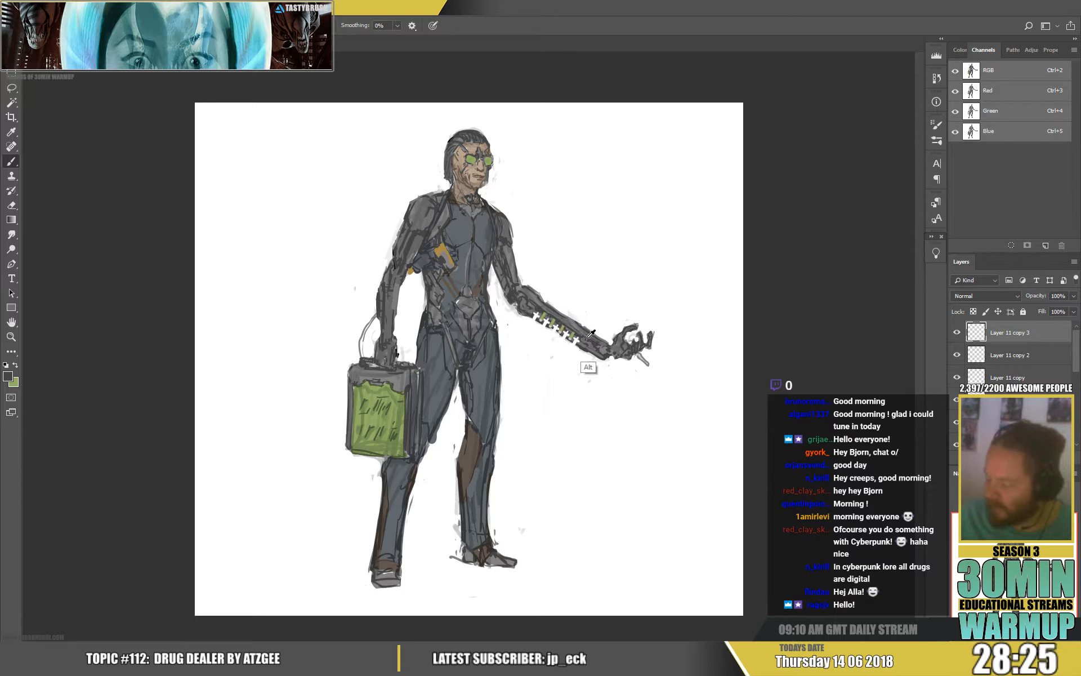
pyautogui.keyDown('alt'); pyautogui.click(552, 310); pyautogui.keyUp('alt')
pyautogui.keyDown('alt'); pyautogui.click(562, 308); pyautogui.keyUp('alt')
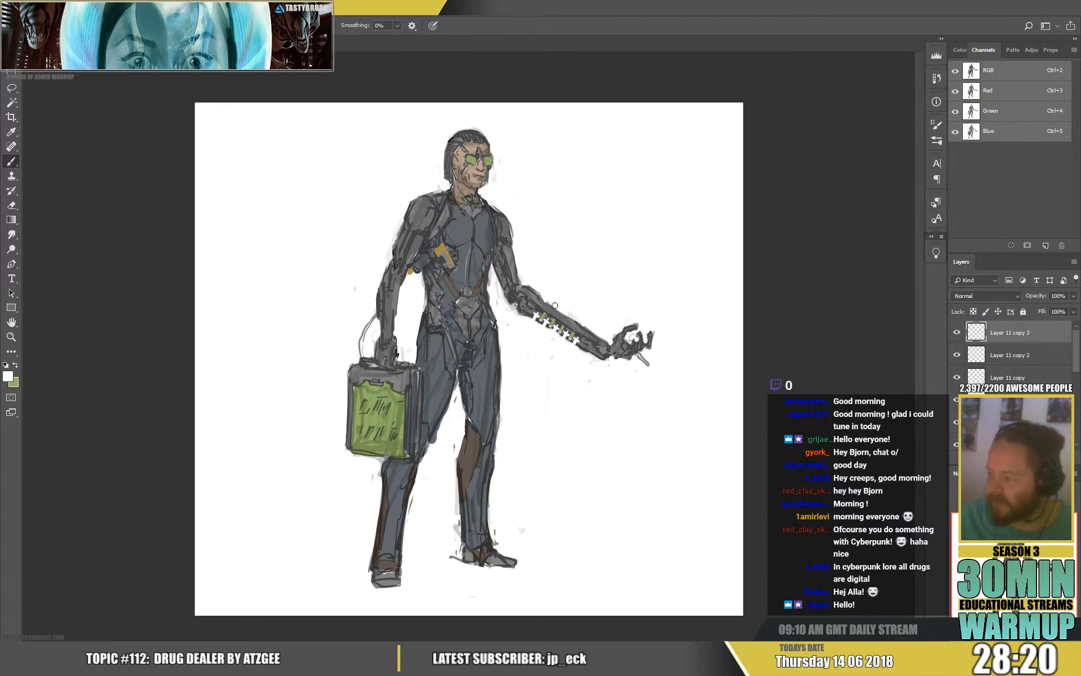
pyautogui.keyDown('alt'); pyautogui.click(548, 305); pyautogui.keyUp('alt')
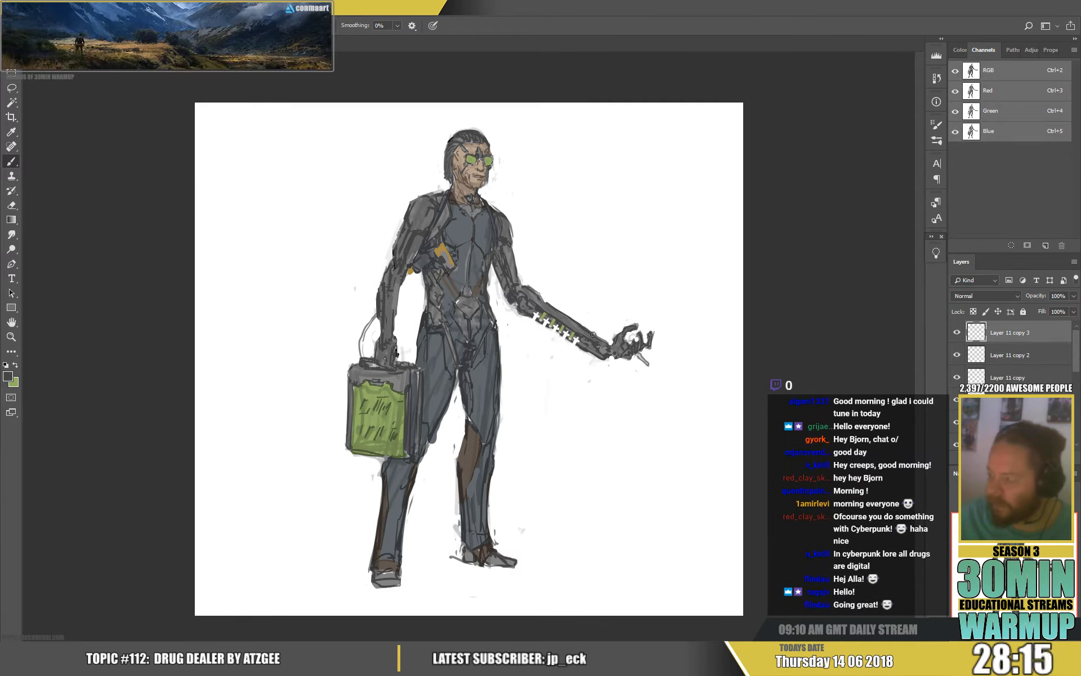
pyautogui.keyDown('alt'); pyautogui.click(576, 326); pyautogui.keyUp('alt')
pyautogui.moveTo(573, 321); pyautogui.dragTo(597, 339)
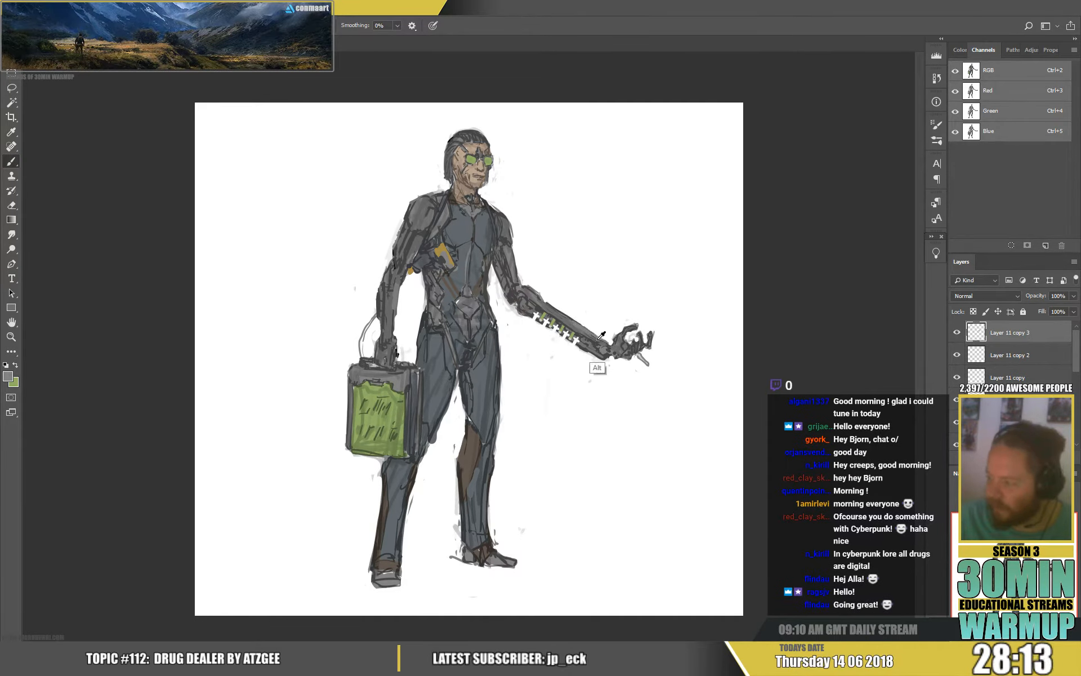
pyautogui.keyDown('alt'); pyautogui.click(599, 342); pyautogui.keyUp('alt')
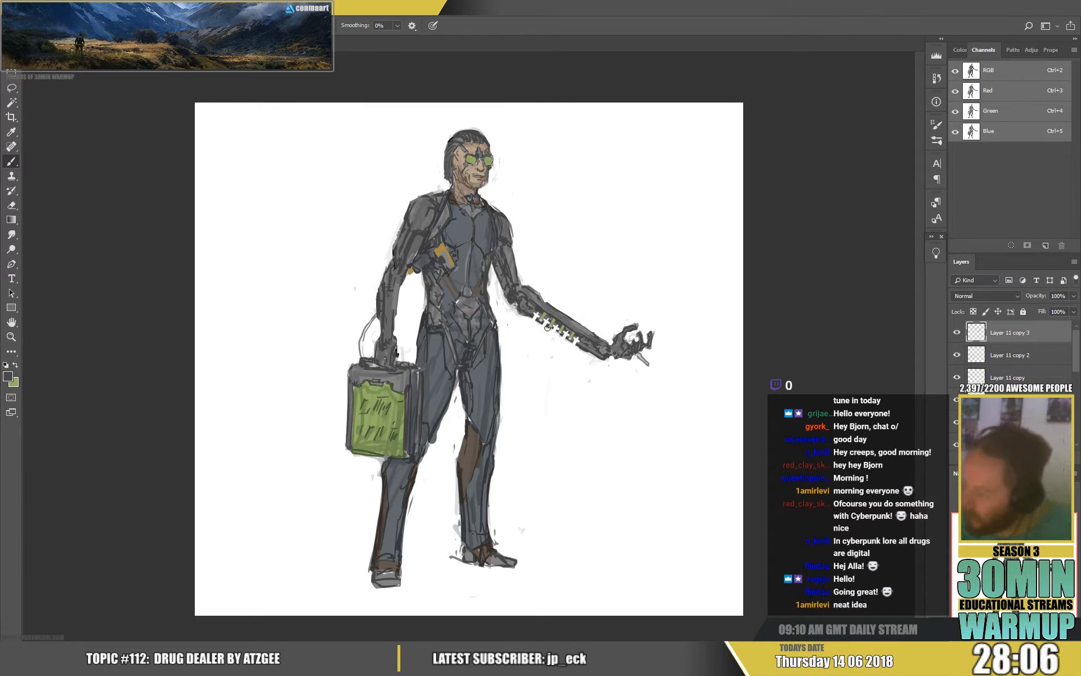
# Step: Paint dark grey accents along the lower edge of the vial row, sampling tones from the forearm
pyautogui.moveTo(550, 330); pyautogui.dragTo(543, 326)
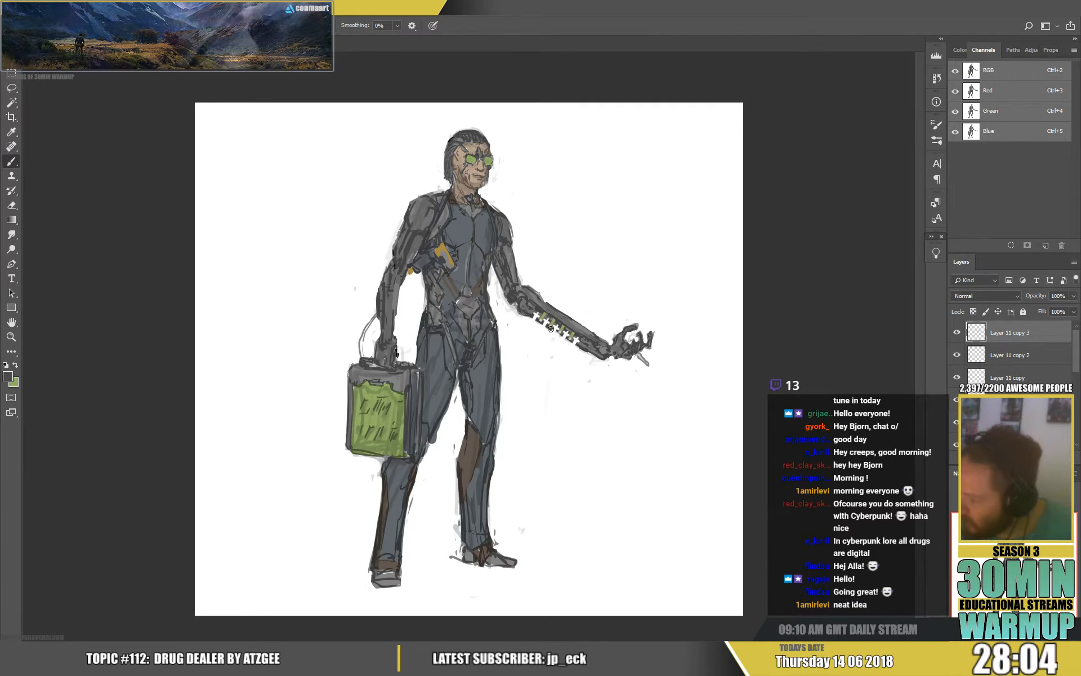
pyautogui.keyDown('alt'); pyautogui.click(530, 319); pyautogui.keyUp('alt')
pyautogui.keyDown('alt'); pyautogui.click(555, 330); pyautogui.keyUp('alt')
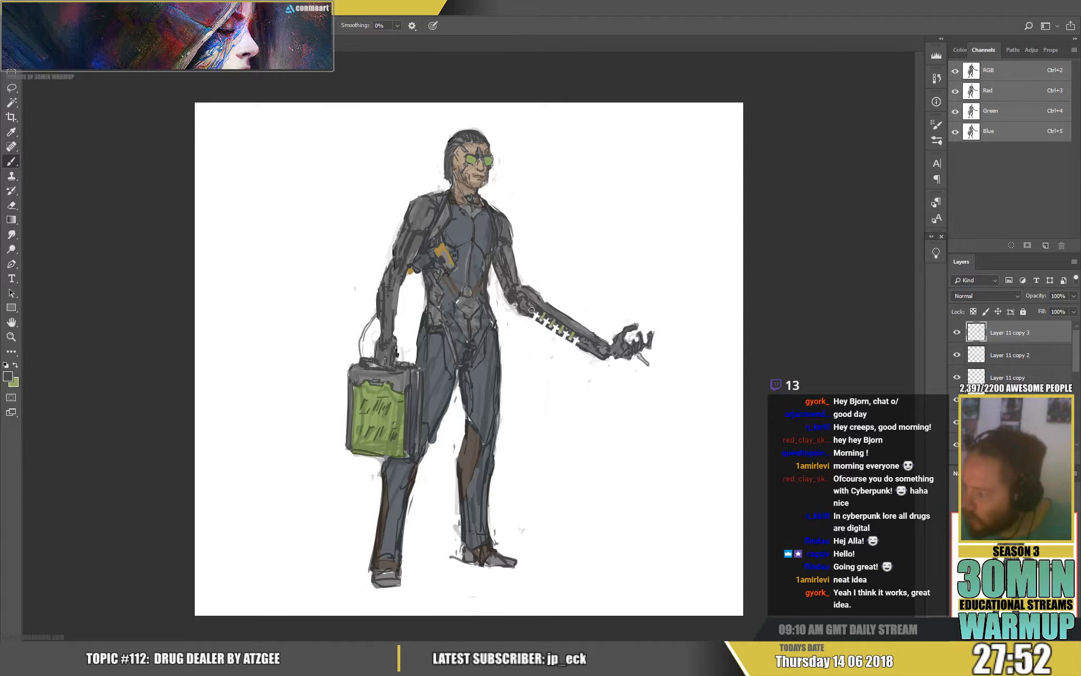
# Step: On a new layer, add a thin dark line along the row of green vials from the elbow toward the wrist
pyautogui.hotkey('ctrl', 'shift', 'alt', 'n')
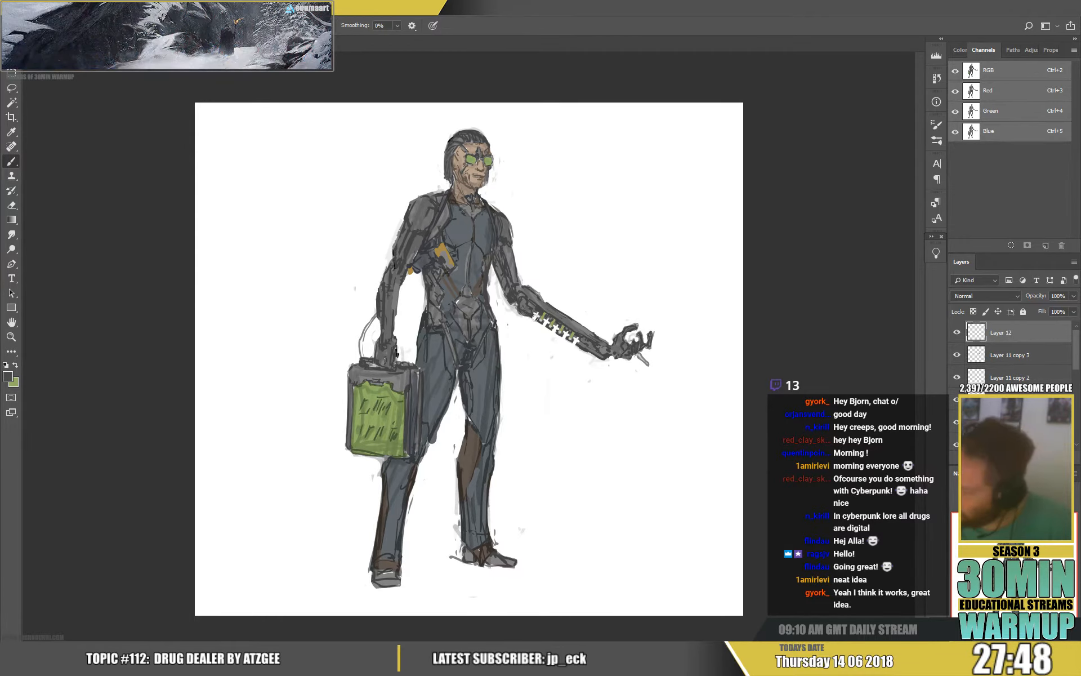
pyautogui.moveTo(532, 313); pyautogui.dragTo(582, 345)
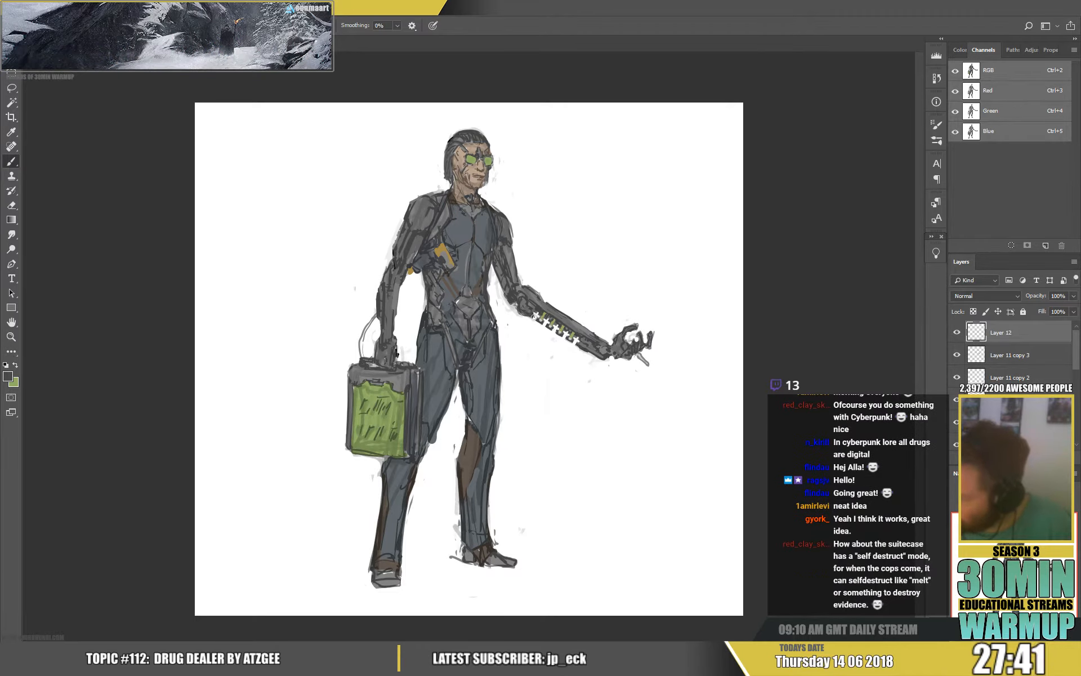
pyautogui.press('shift')
pyautogui.press('e')
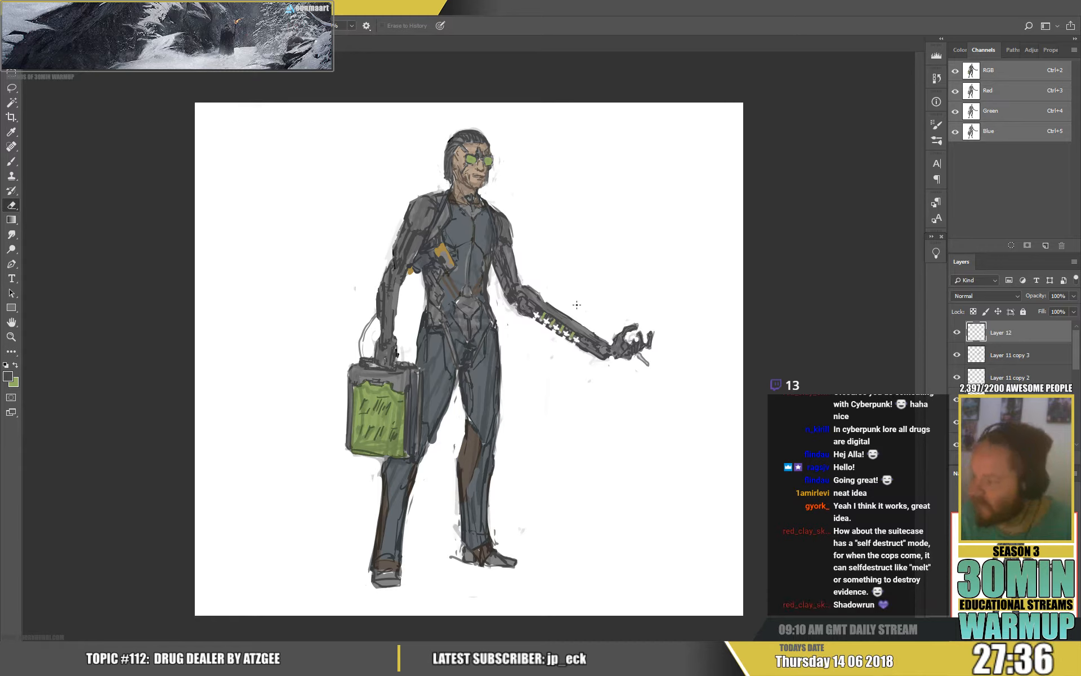
# Step: Sample white from the background and cut short slanted white notches into the upper edge of the outstretched forearm
pyautogui.press('b')
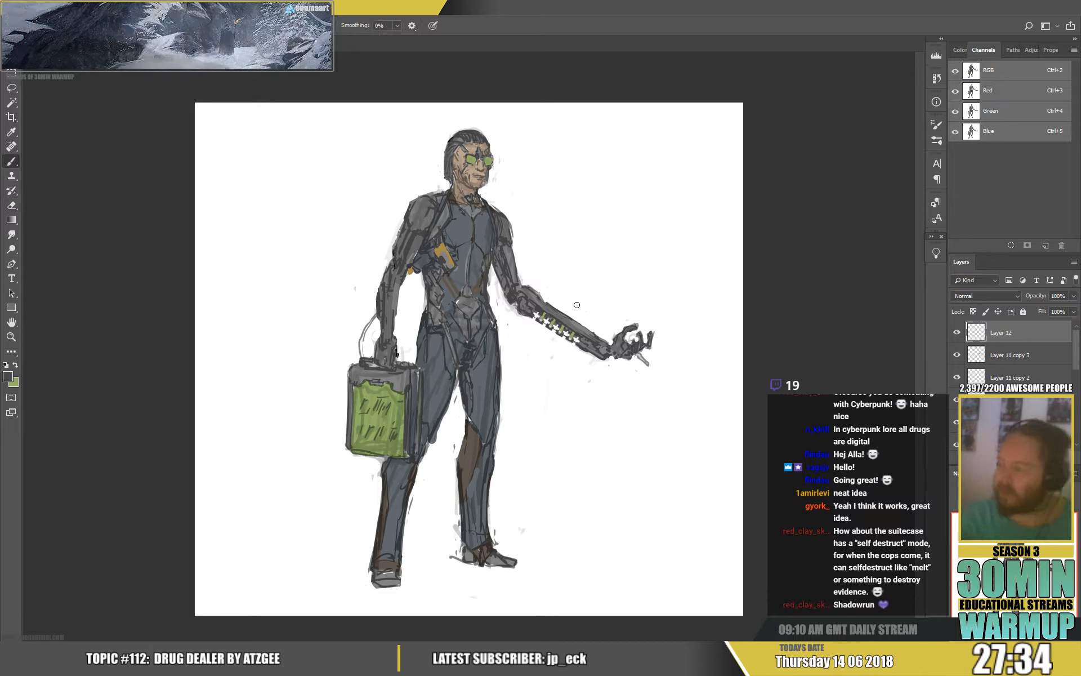
pyautogui.press('alt')
pyautogui.keyDown('alt'); pyautogui.click(556, 300); pyautogui.keyUp('alt')
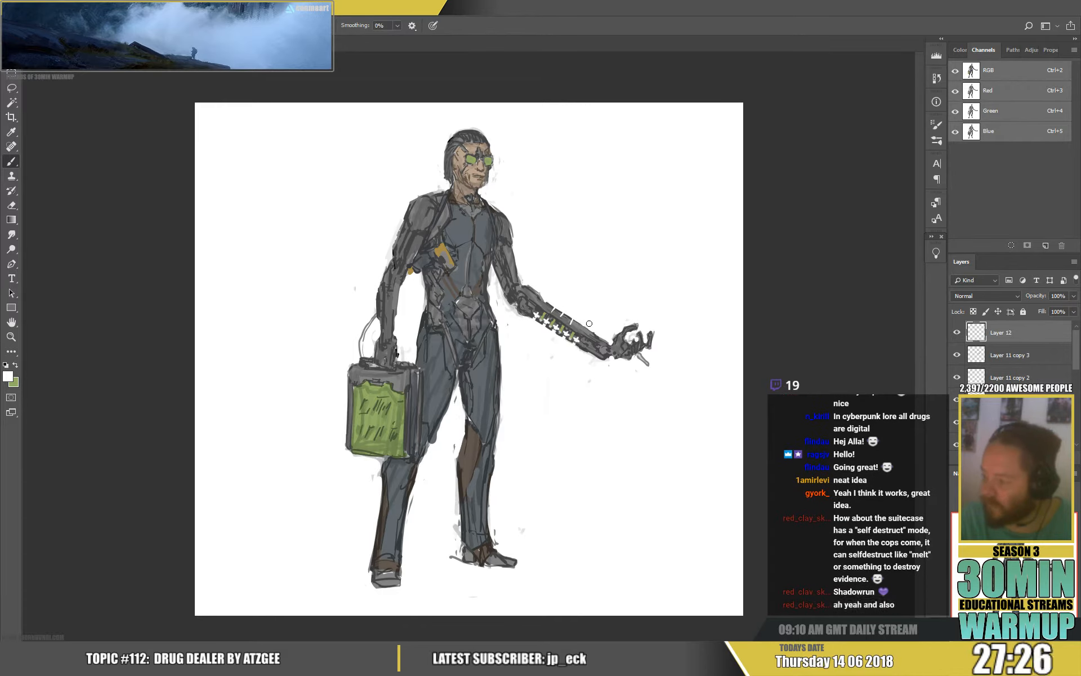
# Step: Sample greys from the outstretched forearm and paint darker shading around the notches along its upper edge
pyautogui.keyDown('alt'); pyautogui.click(587, 337); pyautogui.keyUp('alt')
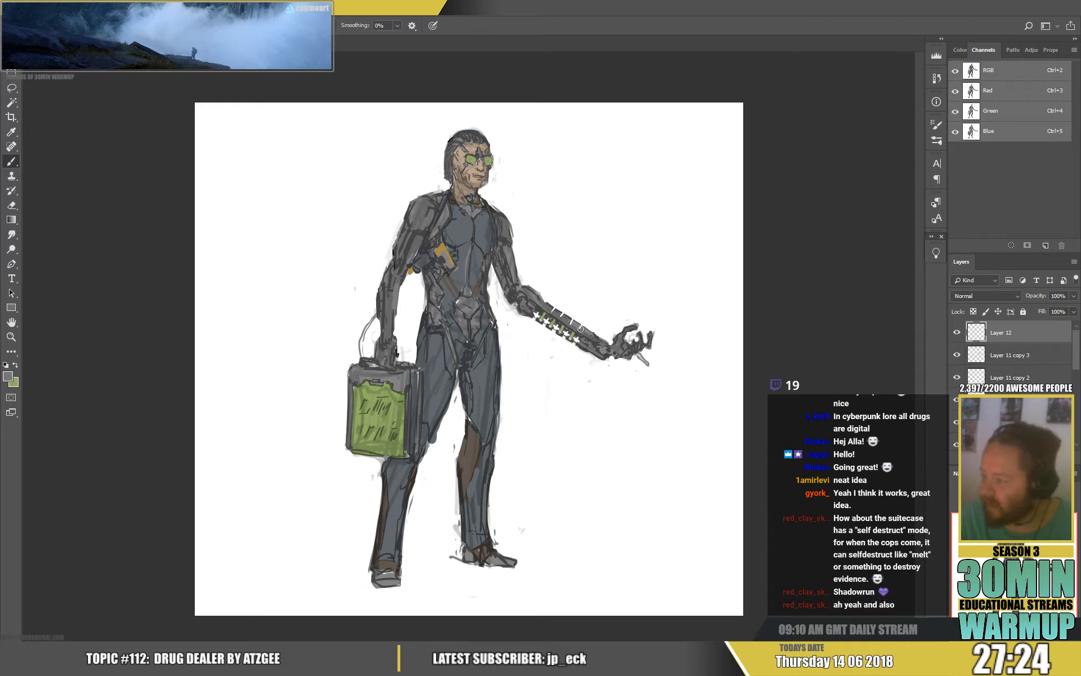
pyautogui.keyDown('alt'); pyautogui.click(579, 330); pyautogui.keyUp('alt')
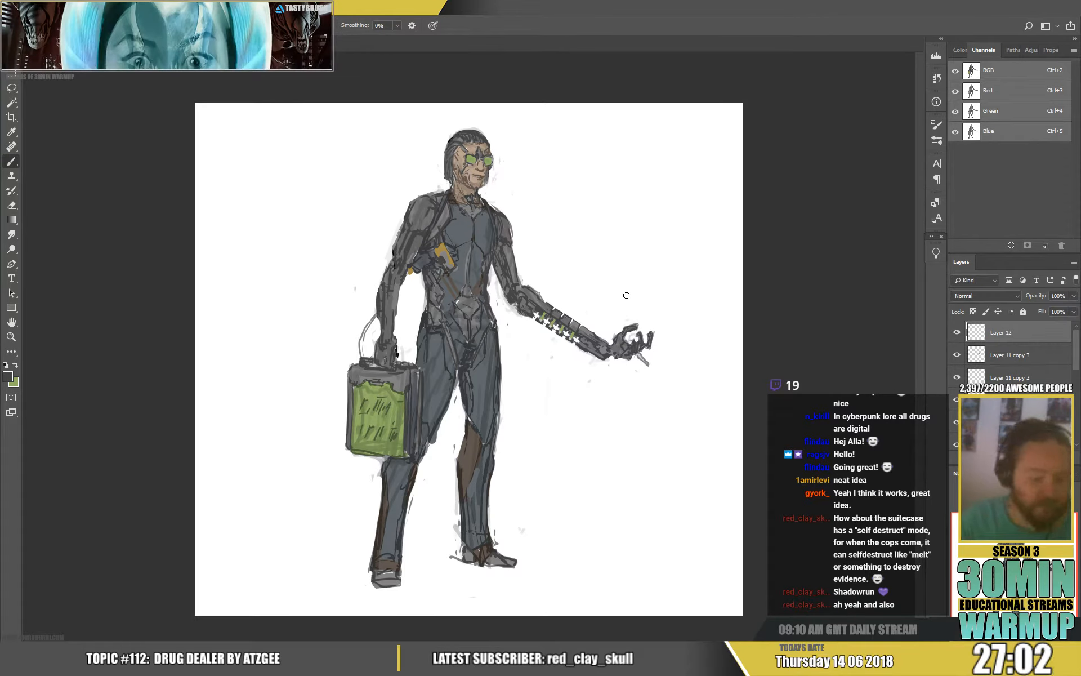
# Step: Lasso the outstretched hand, copy it to a new layer and nudge the copy inward and up toward the wrist
pyautogui.press('l')
pyautogui.moveTo(679, 361)
pyautogui.mouseDown()
pyautogui.moveTo(606, 330)
pyautogui.moveTo(675, 365)
pyautogui.mouseUp()
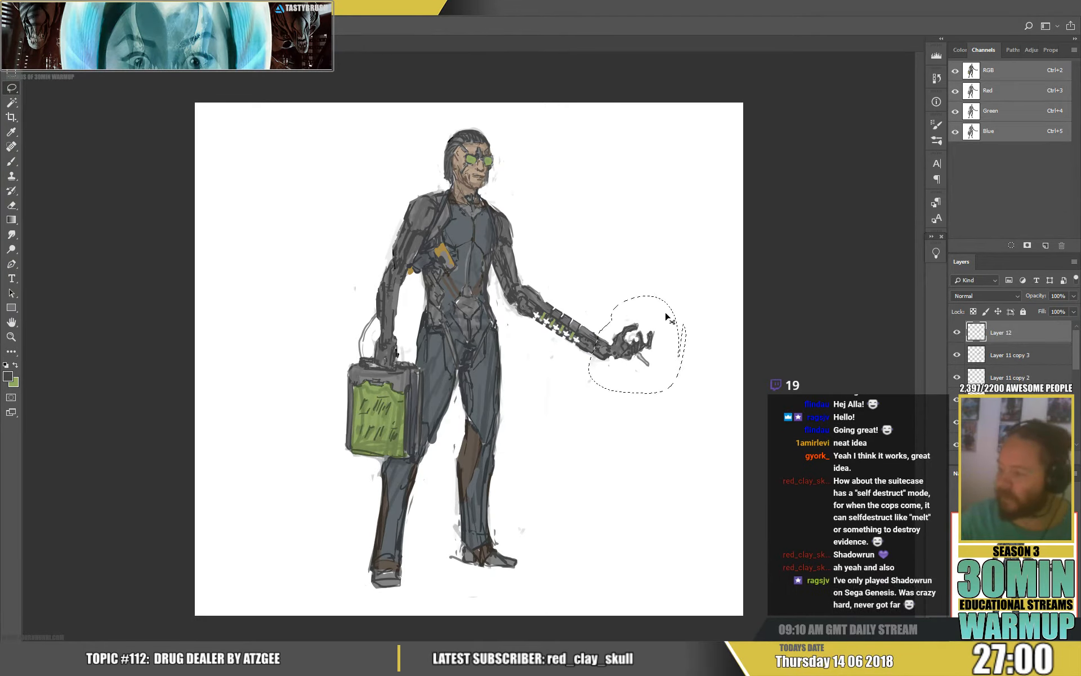
pyautogui.hotkey('ctrl', 'j')
pyautogui.press('v')
pyautogui.hotkey('shift', 'Left')
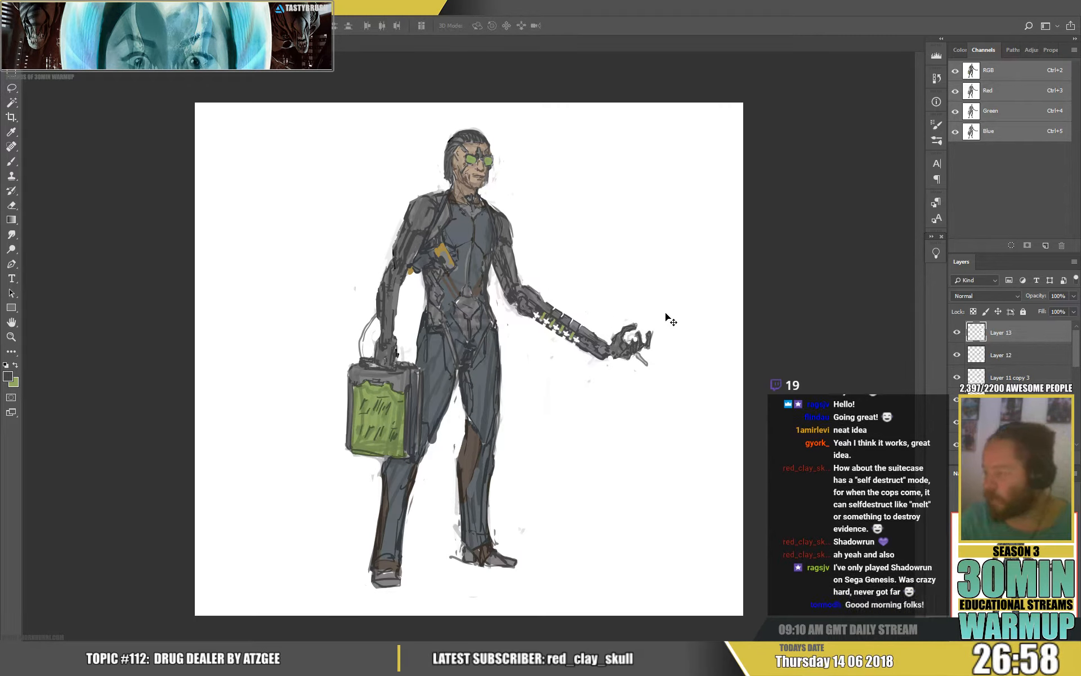
pyautogui.hotkey('shift', 'Left')
pyautogui.hotkey('shift', 'Up')
pyautogui.hotkey('shift', 'Down')
pyautogui.hotkey('shift', 'Up')
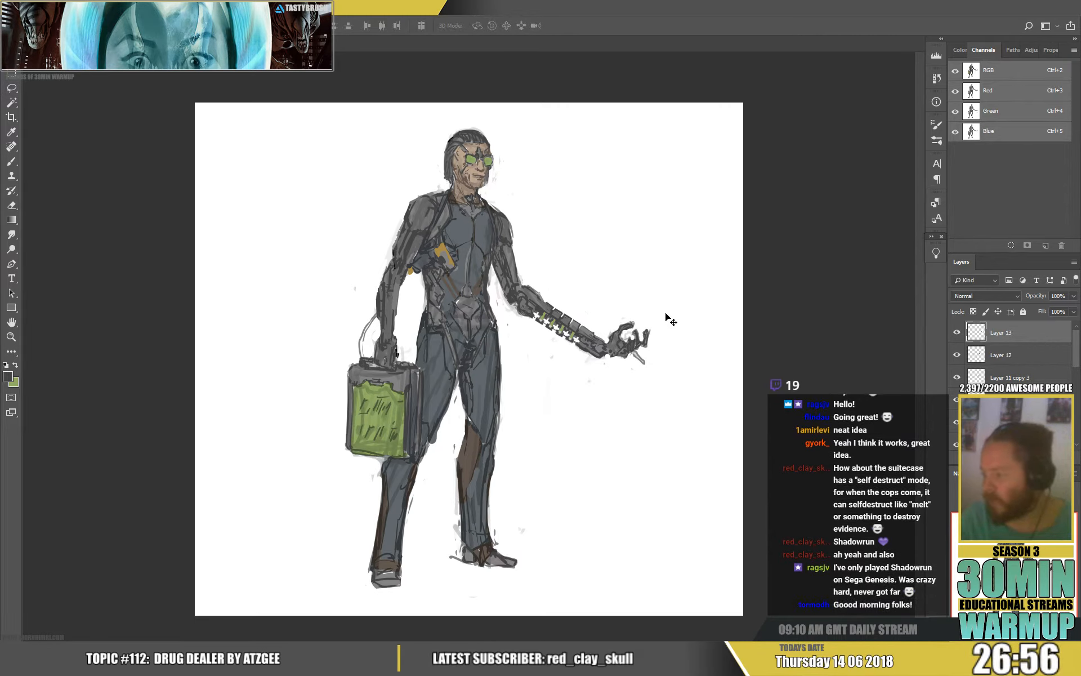
pyautogui.hotkey('shift', 'Left')
pyautogui.hotkey('shift', 'Up')
pyautogui.hotkey('shift', 'Down')
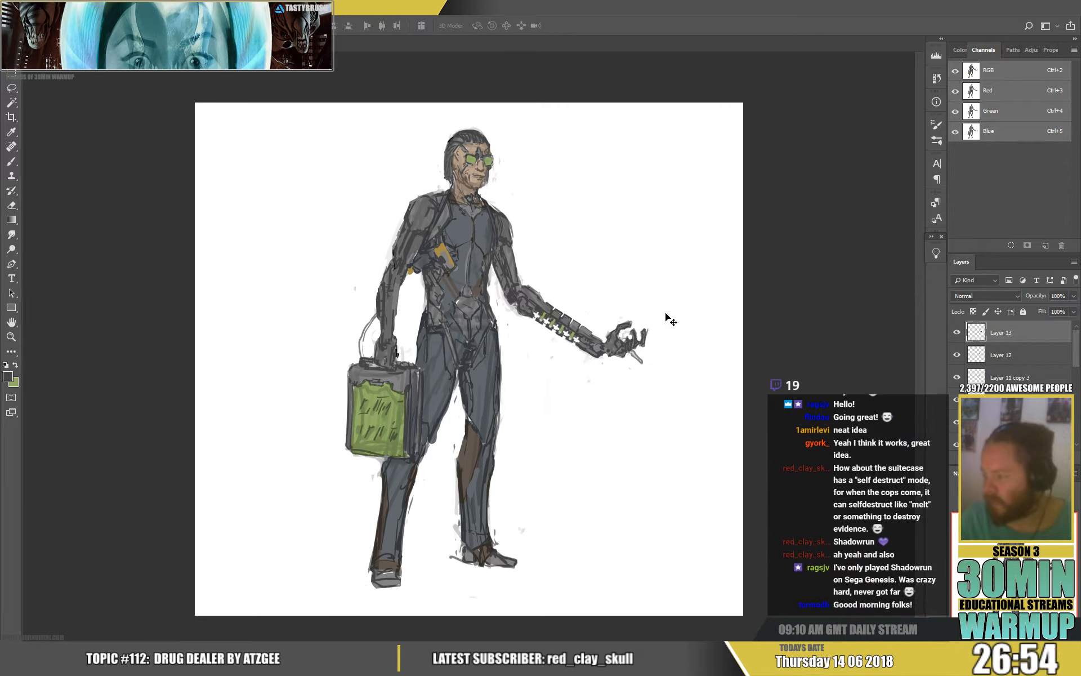
pyautogui.hotkey('shift', 'Up')
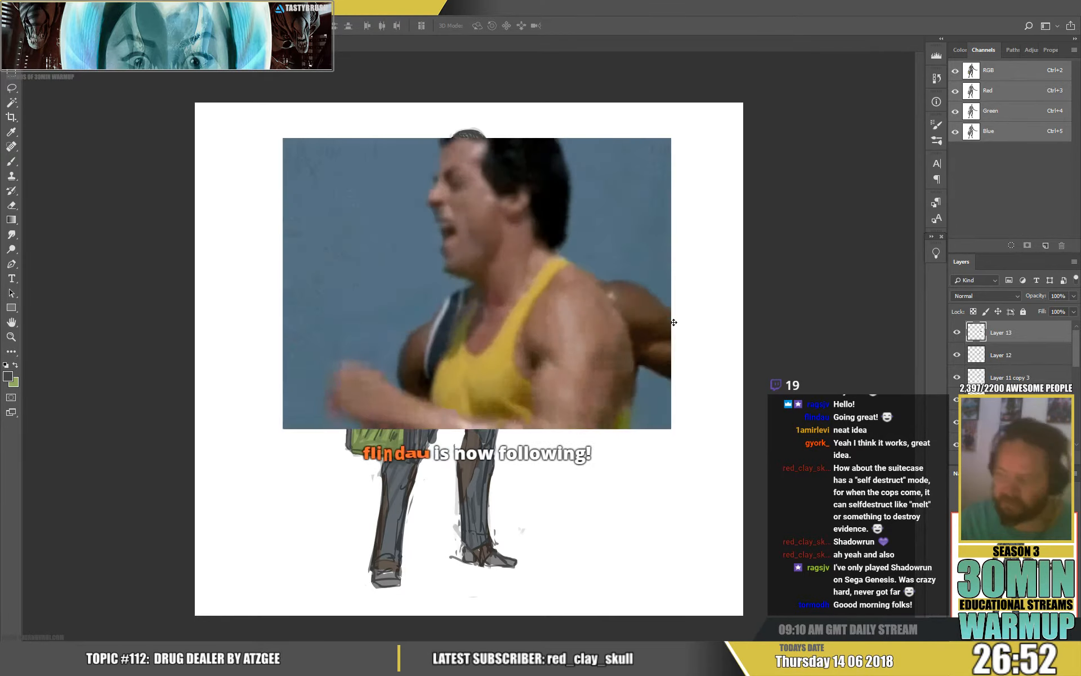
# Step: Enlarge the brush and paint out the briefcase and its cable with white sampled from the background
pyautogui.press('b')
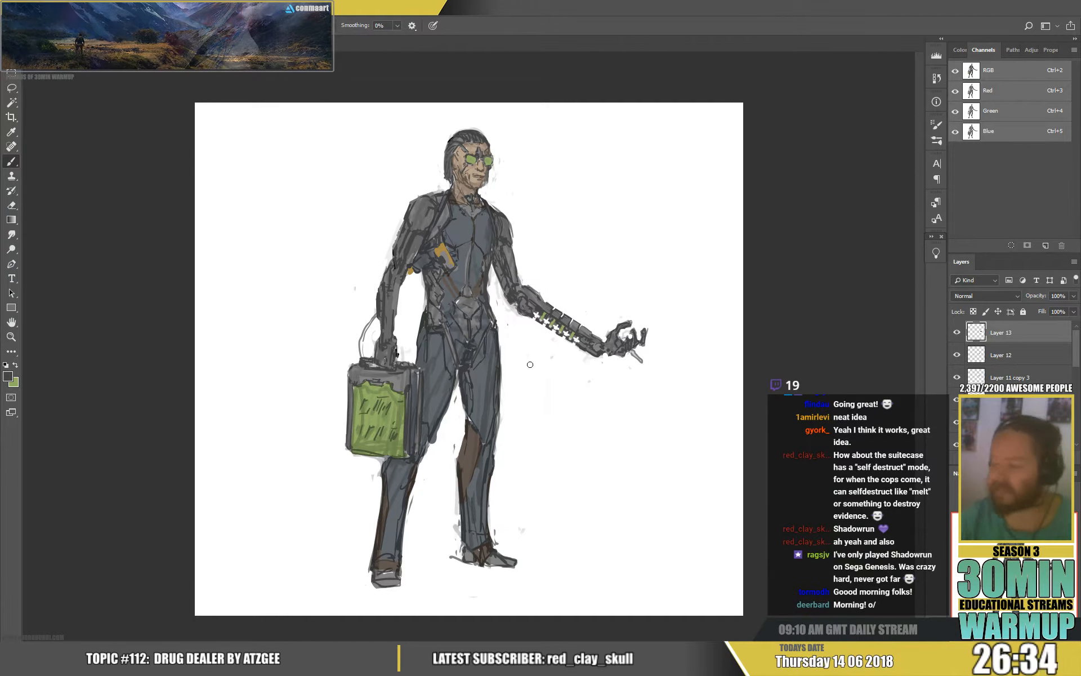
pyautogui.keyDown('alt'); pyautogui.click(374, 344); pyautogui.keyUp('alt')
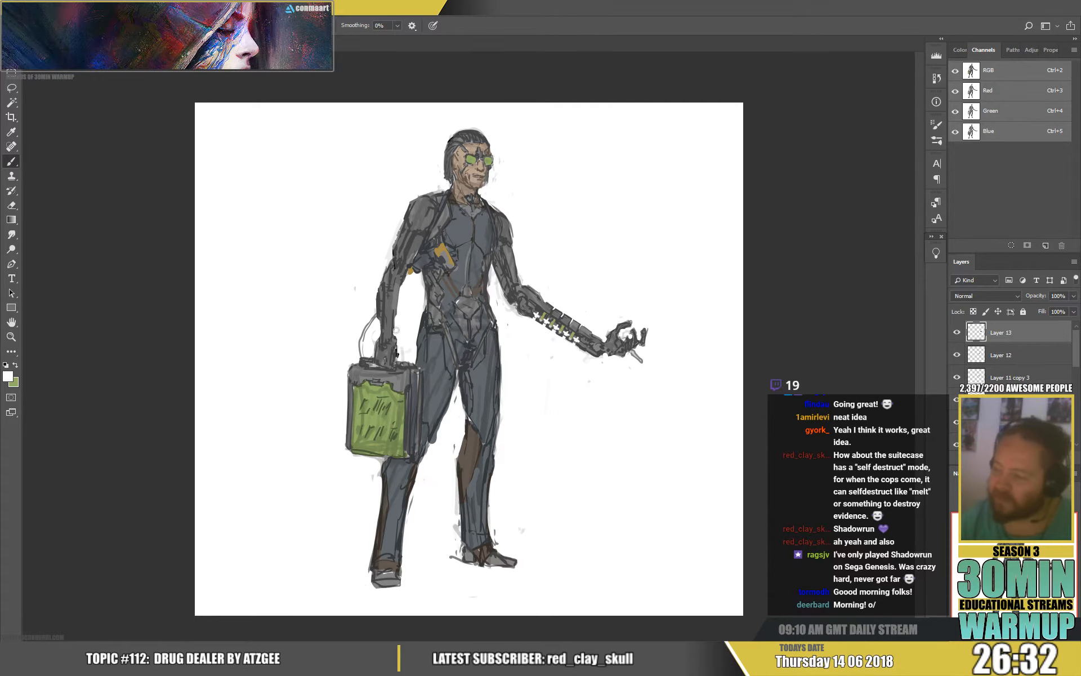
pyautogui.rightClick(396, 332)
pyautogui.moveTo(483, 179); pyautogui.dragTo(495, 179)
pyautogui.moveTo(360, 322)
pyautogui.mouseDown()
pyautogui.moveTo(363, 388)
pyautogui.moveTo(365, 361)
pyautogui.moveTo(355, 365)
pyautogui.moveTo(374, 454)
pyautogui.moveTo(408, 349)
pyautogui.moveTo(389, 420)
pyautogui.moveTo(398, 390)
pyautogui.moveTo(378, 402)
pyautogui.moveTo(372, 373)
pyautogui.moveTo(387, 395)
pyautogui.moveTo(374, 378)
pyautogui.moveTo(392, 392)
pyautogui.moveTo(411, 354)
pyautogui.moveTo(395, 441)
pyautogui.moveTo(374, 468)
pyautogui.moveTo(412, 355)
pyautogui.moveTo(418, 383)
pyautogui.moveTo(423, 371)
pyautogui.moveTo(422, 419)
pyautogui.mouseUp()
pyautogui.hotkey('ctrl', 'z')
# Step: Rebuild the thigh and knee where the briefcase was, using blue-grey, brown and dark tones sampled from the legs
pyautogui.keyDown('alt'); pyautogui.click(419, 393); pyautogui.keyUp('alt')
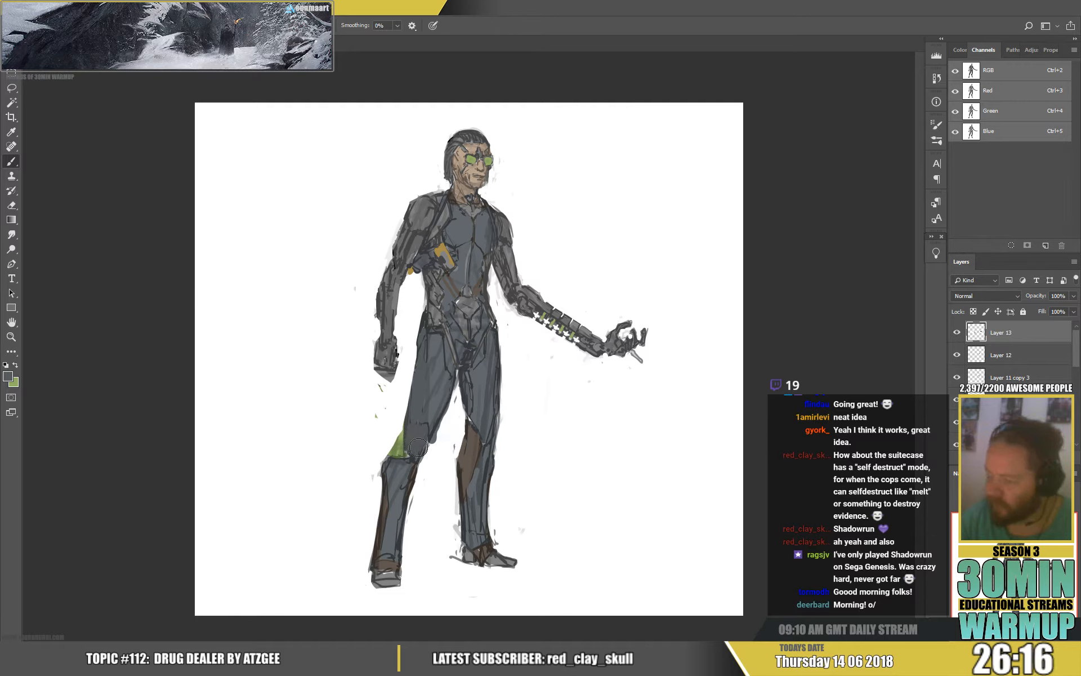
pyautogui.keyDown('alt'); pyautogui.click(470, 443); pyautogui.keyUp('alt')
pyautogui.moveTo(403, 436)
pyautogui.mouseDown()
pyautogui.moveTo(389, 456)
pyautogui.moveTo(405, 428)
pyautogui.moveTo(419, 460)
pyautogui.mouseUp()
pyautogui.keyDown('alt'); pyautogui.click(473, 468); pyautogui.keyUp('alt')
pyautogui.keyDown('alt'); pyautogui.click(404, 428); pyautogui.keyUp('alt')
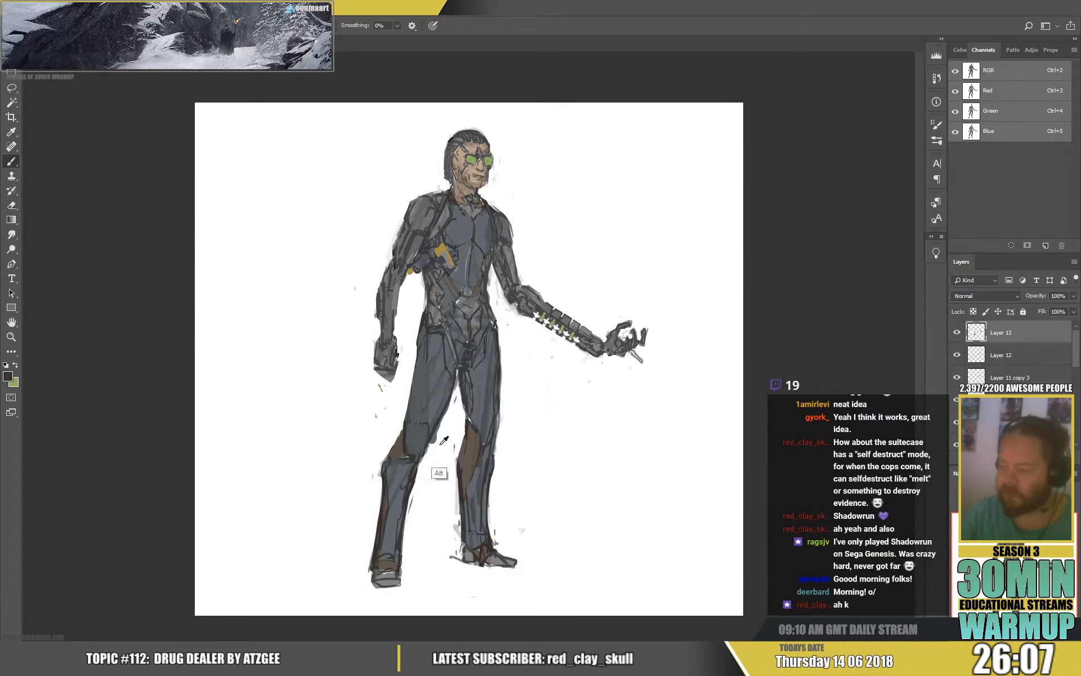
pyautogui.keyDown('alt'); pyautogui.click(403, 450); pyautogui.keyUp('alt')
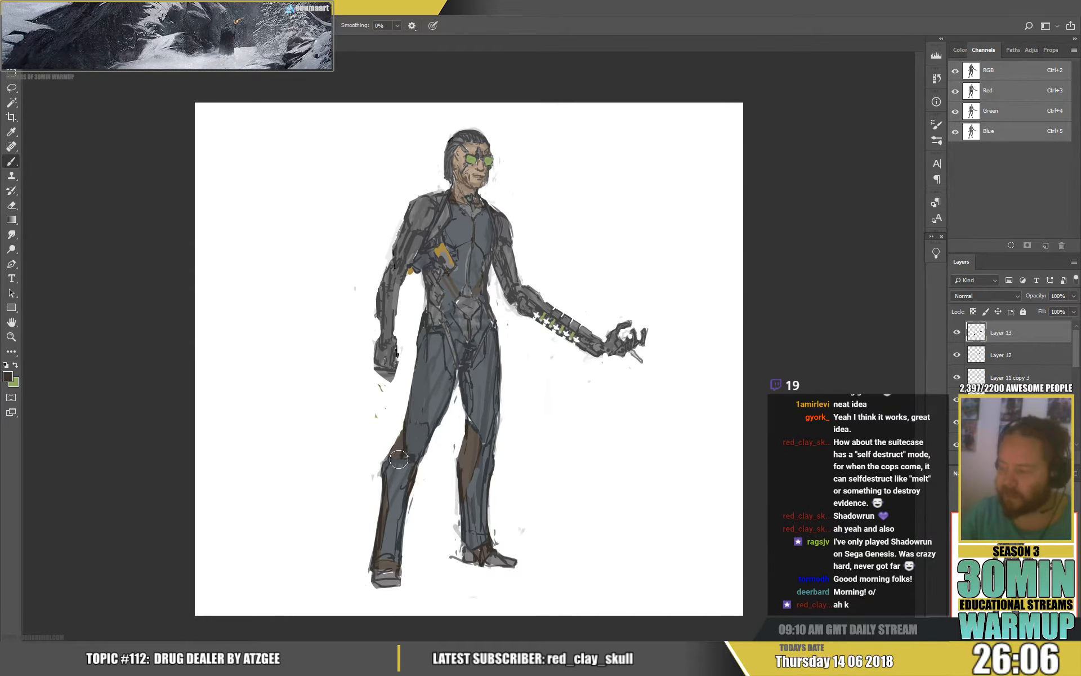
pyautogui.keyDown('alt'); pyautogui.click(402, 457); pyautogui.keyUp('alt')
pyautogui.keyDown('alt'); pyautogui.click(405, 446); pyautogui.keyUp('alt')
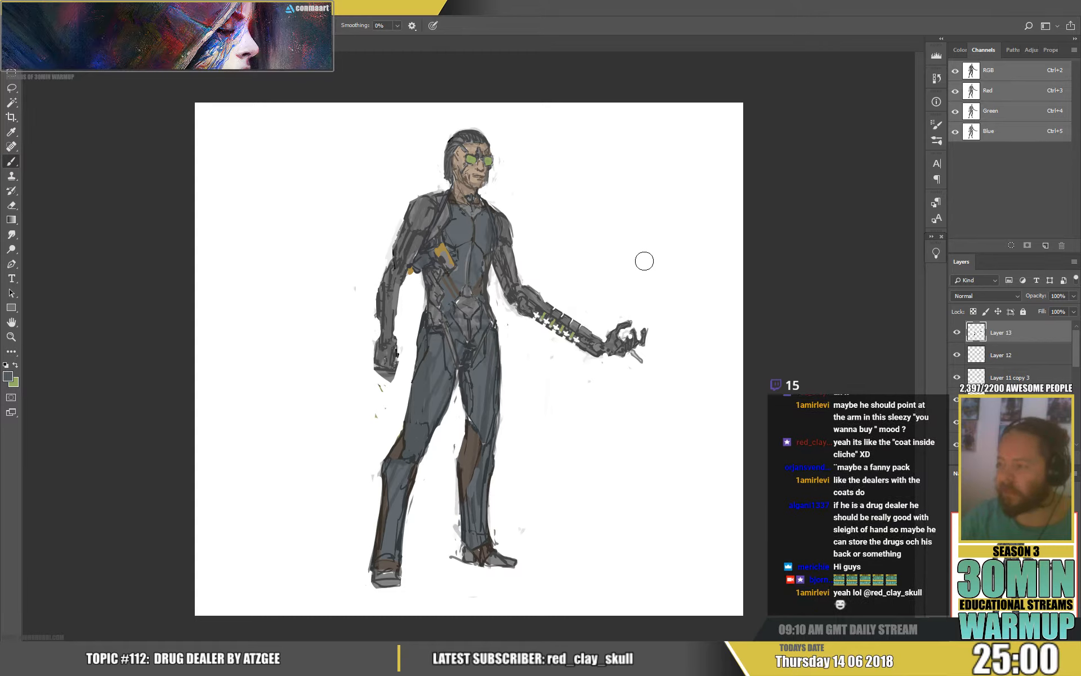
# Step: Lasso the face, paste a merged copy on a new layer and transform it over the head to turn the face
pyautogui.press('l')
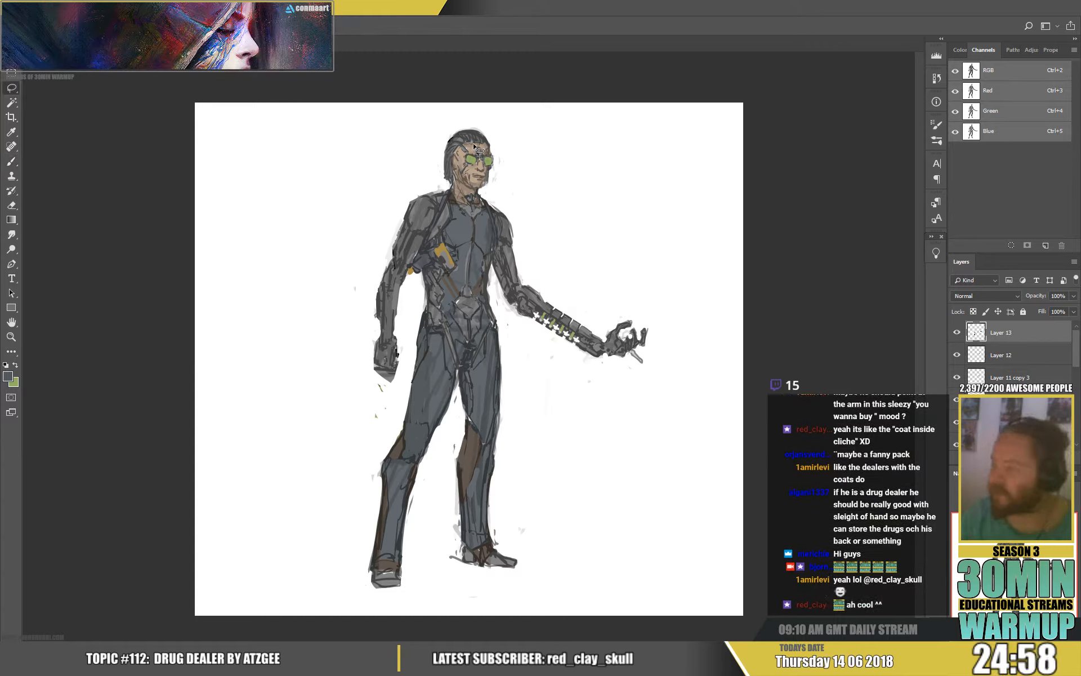
pyautogui.moveTo(482, 186)
pyautogui.mouseDown()
pyautogui.moveTo(487, 144)
pyautogui.moveTo(474, 172)
pyautogui.mouseUp()
pyautogui.hotkey('ctrl', 'shift', 'c')
pyautogui.hotkey('ctrl', 'v')
pyautogui.hotkey('ctrl', 't')
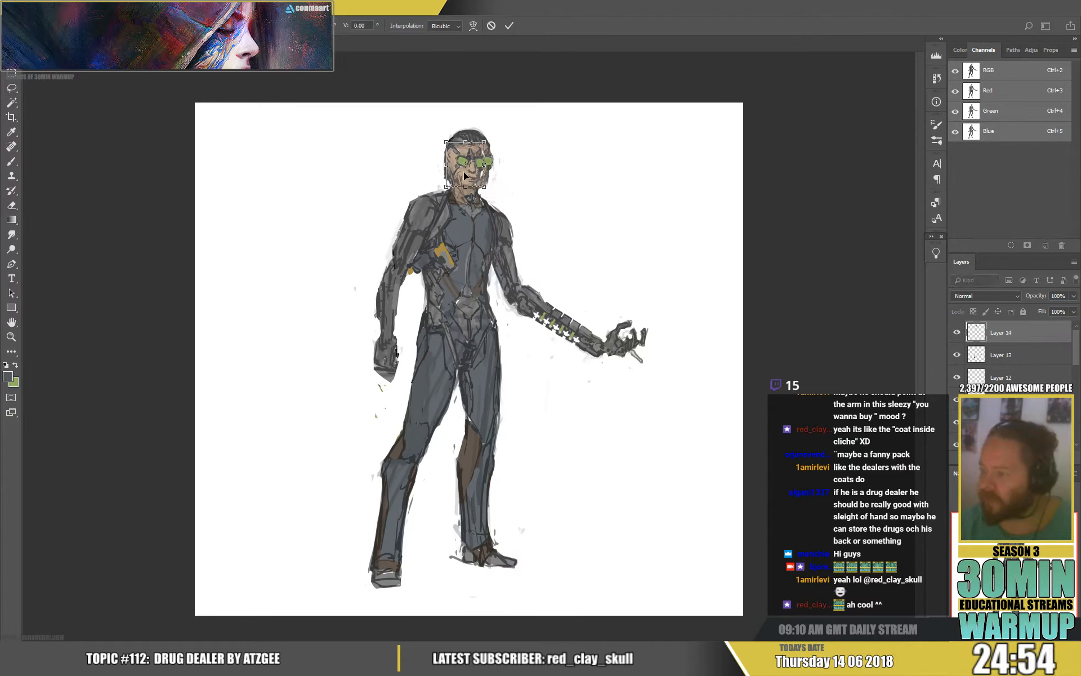
pyautogui.press('Return')
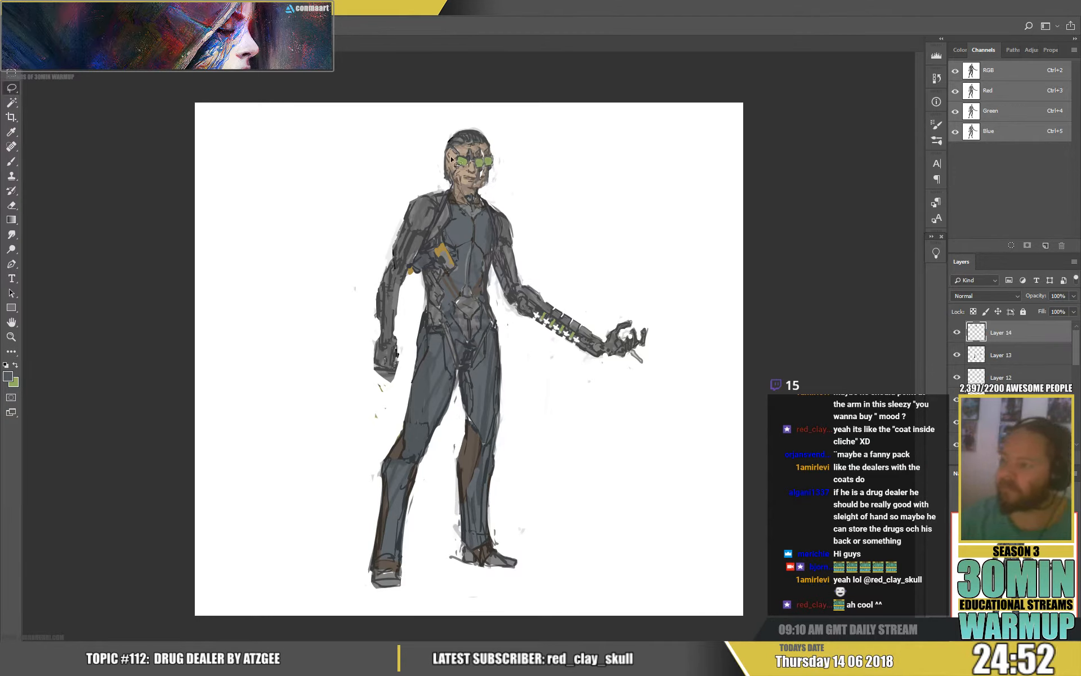
# Step: Erase the excess edge of the pasted face and paint over the old face remnants with sampled skin tone and white
pyautogui.click(533, 260)
pyautogui.press('e')
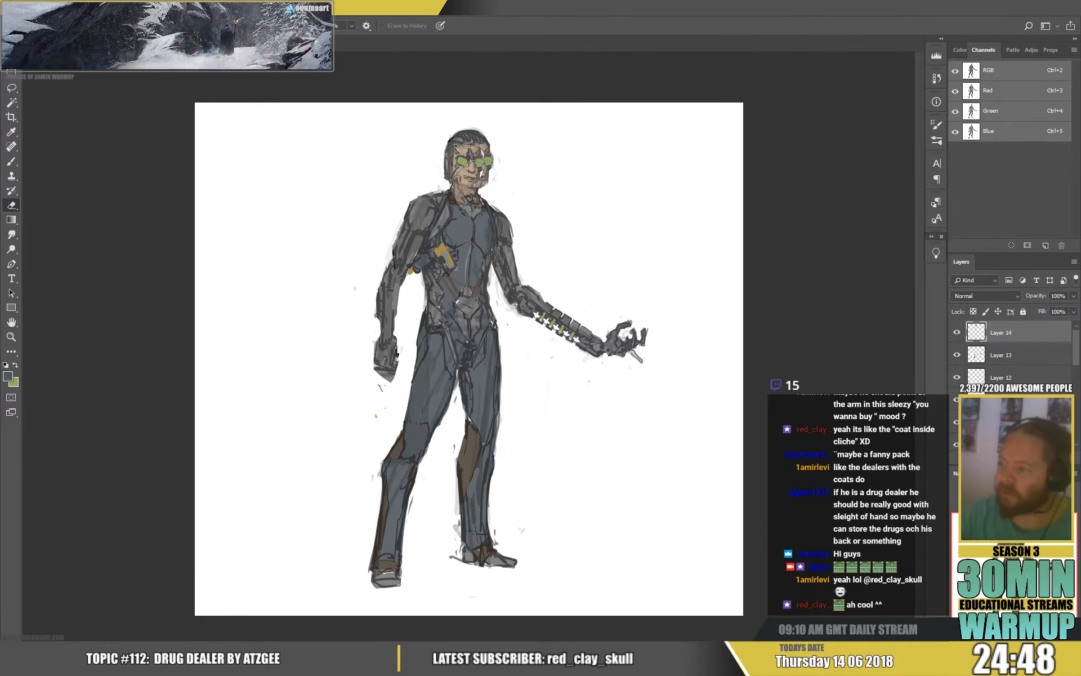
pyautogui.press('b')
pyautogui.press('alt')
pyautogui.keyDown('alt'); pyautogui.click(479, 175); pyautogui.keyUp('alt')
pyautogui.moveTo(483, 171); pyautogui.dragTo(487, 141)
pyautogui.keyDown('alt'); pyautogui.click(499, 153); pyautogui.keyUp('alt')
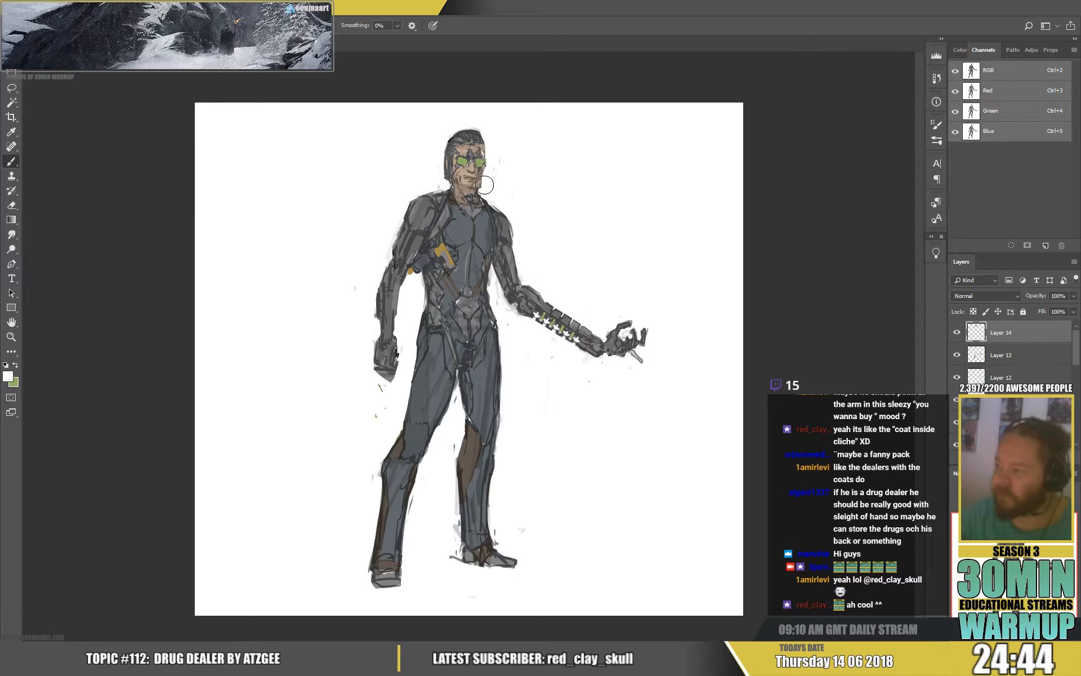
# Step: Sample dark grey from the hair and paint hanging strands down the outstretched-arm side of the face
pyautogui.keyDown('alt'); pyautogui.click(480, 138); pyautogui.keyUp('alt')
pyautogui.moveTo(484, 144); pyautogui.dragTo(488, 168)
pyautogui.moveTo(488, 173); pyautogui.dragTo(485, 143)
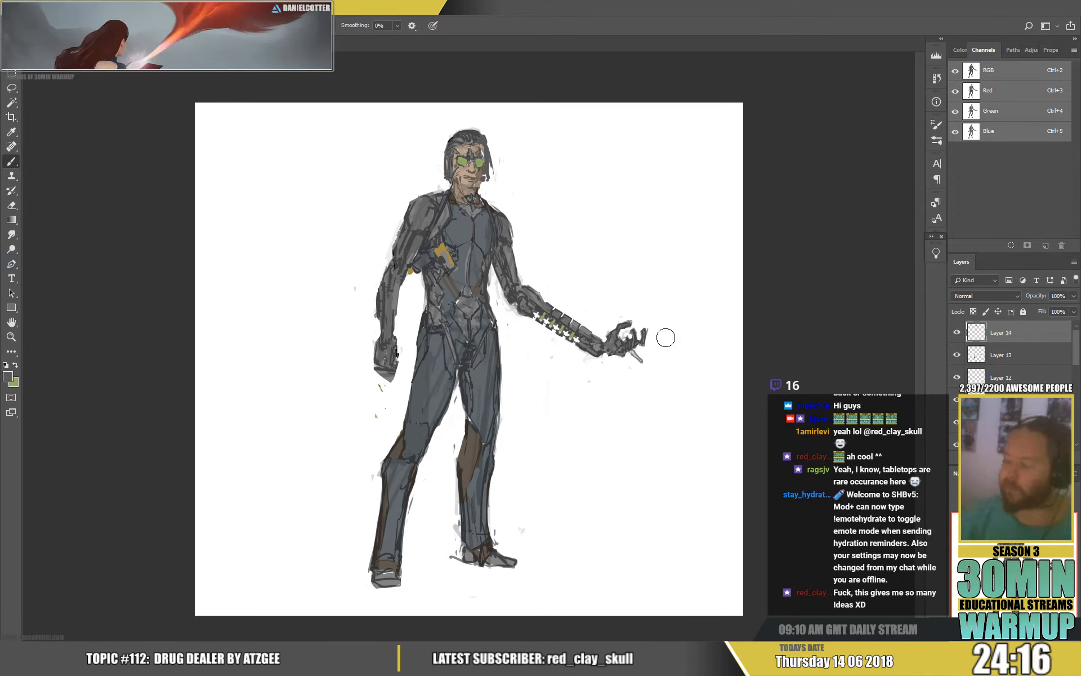
# Step: Copy the outstretched hand to a new layer, rotate it with Free Transform and place it in the empty space beside the lowered arm
pyautogui.press('l')
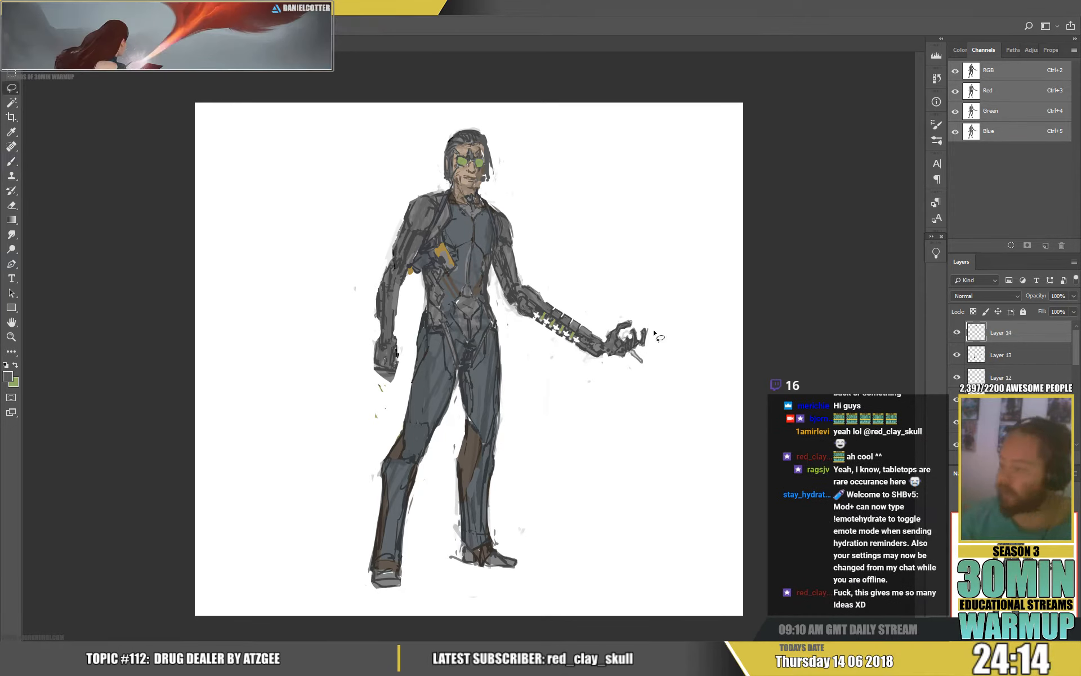
pyautogui.moveTo(603, 332)
pyautogui.mouseDown()
pyautogui.moveTo(683, 309)
pyautogui.moveTo(405, 383)
pyautogui.moveTo(415, 377)
pyautogui.mouseUp()
pyautogui.hotkey('ctrl', 'j')
pyautogui.press('v')
pyautogui.hotkey('ctrl', 't')
pyautogui.moveTo(521, 290); pyautogui.dragTo(369, 466)
pyautogui.moveTo(457, 378); pyautogui.dragTo(347, 372)
pyautogui.moveTo(441, 355); pyautogui.dragTo(421, 412)
pyautogui.moveTo(442, 294); pyautogui.dragTo(405, 455)
pyautogui.moveTo(424, 384); pyautogui.dragTo(389, 386)
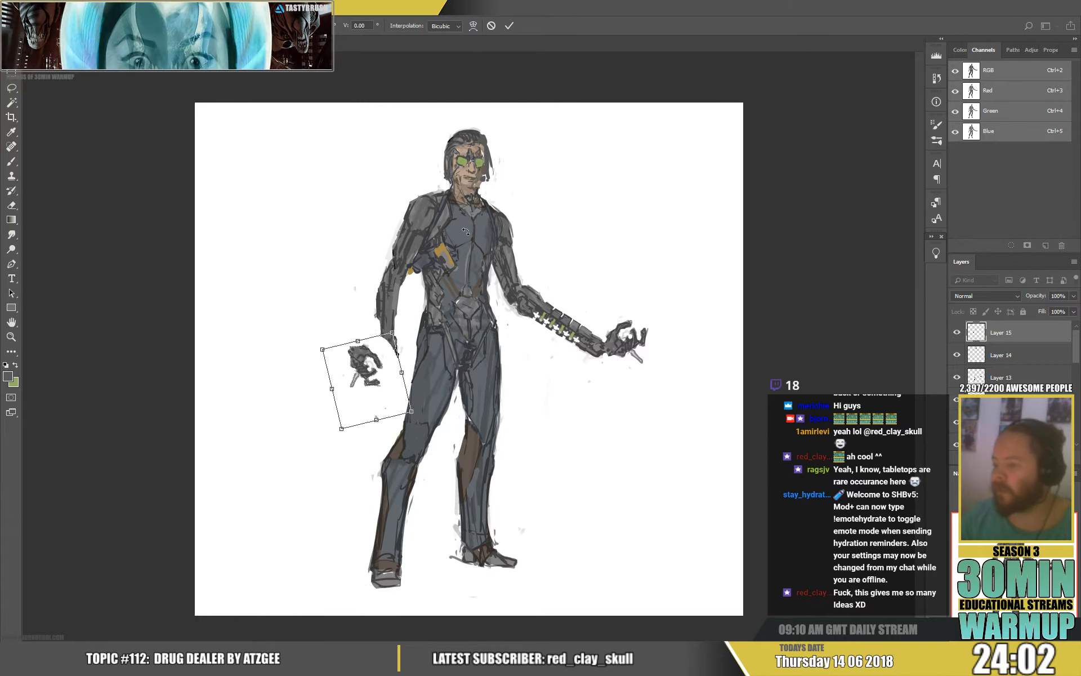
pyautogui.press('Return')
pyautogui.moveTo(370, 383); pyautogui.dragTo(300, 401)
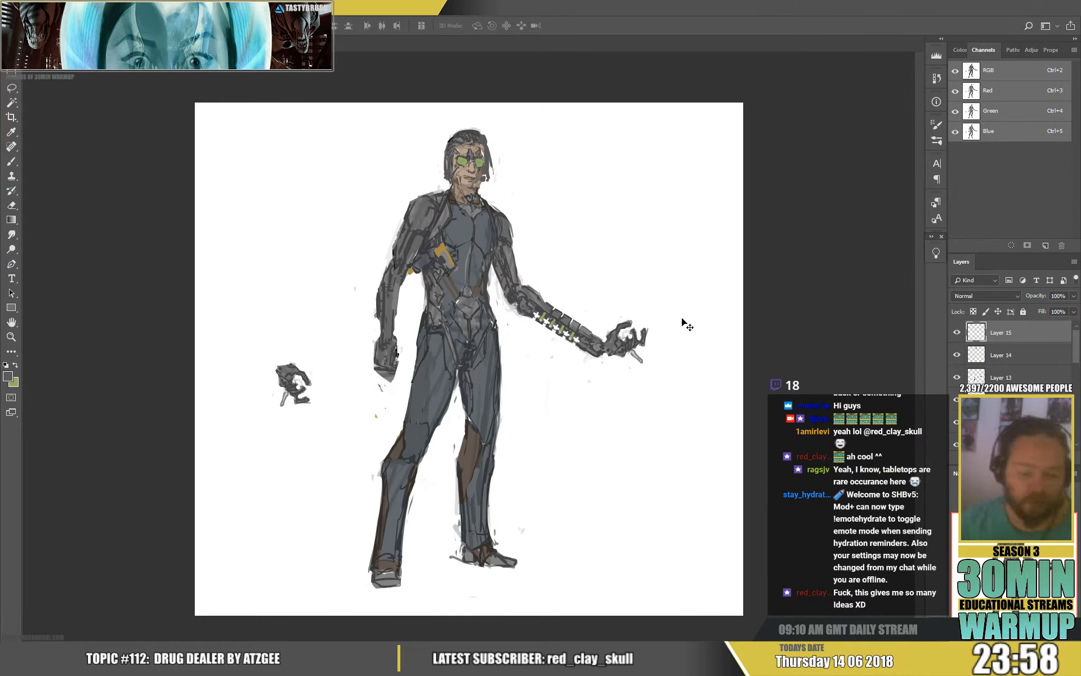
# Step: Lasso the outstretched hand and cover it with a white fill on a new layer, then deselect
pyautogui.press('l')
pyautogui.moveTo(606, 329); pyautogui.dragTo(698, 316)
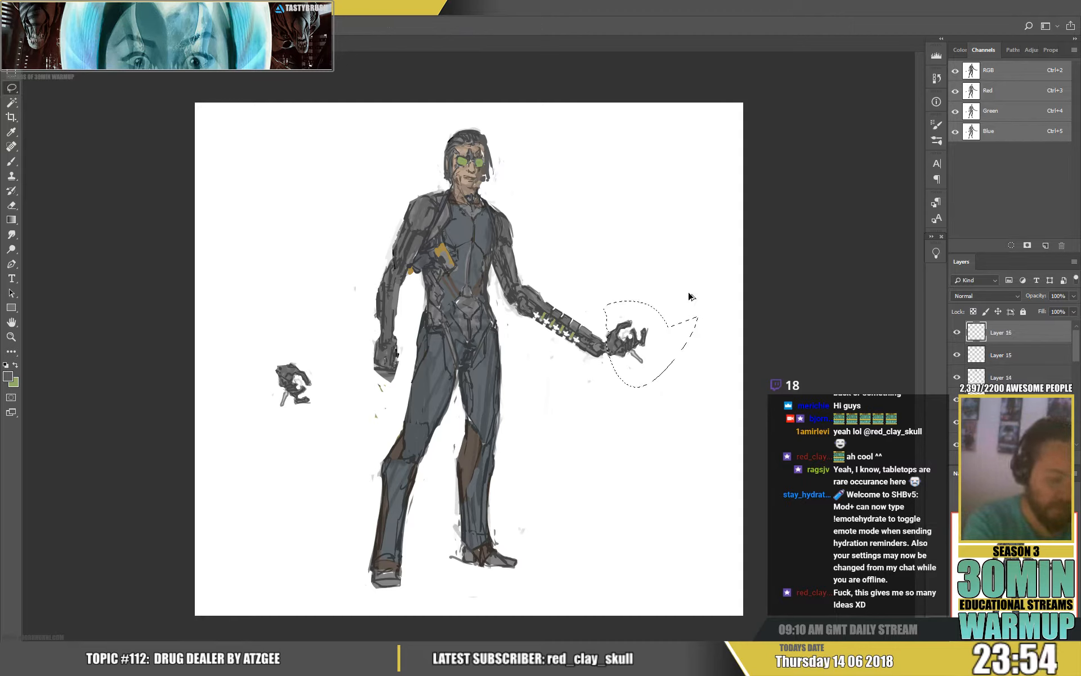
pyautogui.press('d')
pyautogui.hotkey('ctrl', 'shift', 'alt', 'n')
pyautogui.hotkey('ctrl', 'BackSpace')
pyautogui.hotkey('ctrl', 'd')
# Step: Try painting a replacement hand pointing downward at the end of the forearm with dark greys and white sampled from the picture
pyautogui.press('b')
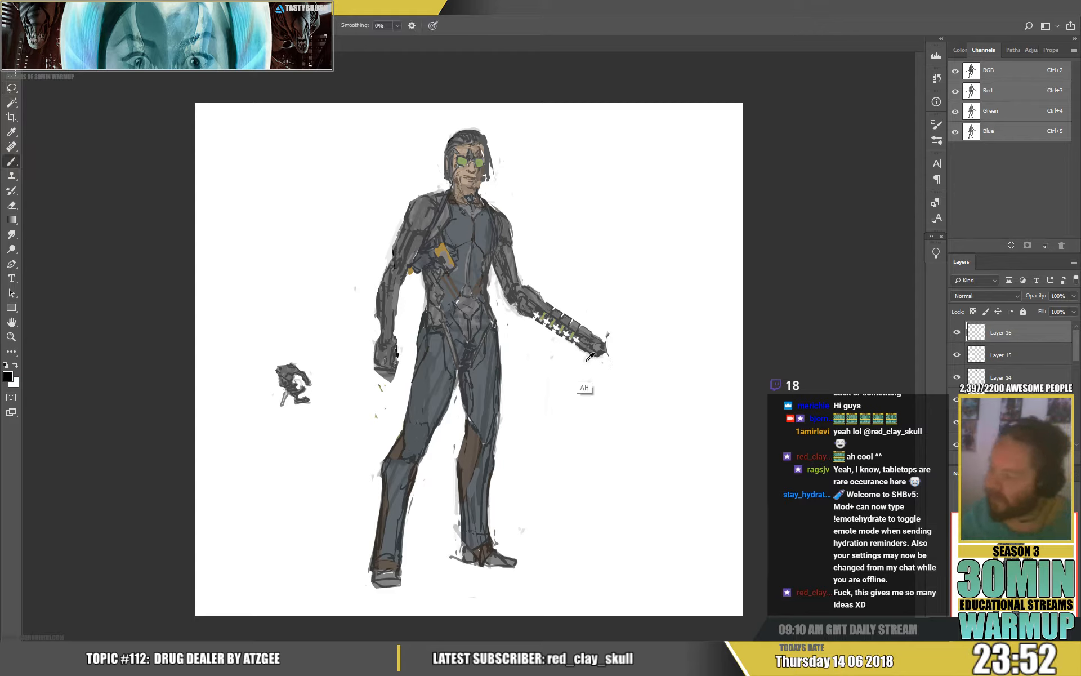
pyautogui.keyDown('alt'); pyautogui.click(595, 353); pyautogui.keyUp('alt')
pyautogui.moveTo(573, 349)
pyautogui.mouseDown()
pyautogui.moveTo(593, 364)
pyautogui.moveTo(556, 360)
pyautogui.moveTo(606, 351)
pyautogui.moveTo(561, 347)
pyautogui.moveTo(600, 379)
pyautogui.mouseUp()
pyautogui.keyDown('alt'); pyautogui.click(550, 366); pyautogui.keyUp('alt')
pyautogui.keyDown('alt'); pyautogui.click(592, 361); pyautogui.keyUp('alt')
pyautogui.keyDown('alt'); pyautogui.click(569, 375); pyautogui.keyUp('alt')
pyautogui.moveTo(569, 353)
pyautogui.mouseDown()
pyautogui.moveTo(597, 352)
pyautogui.moveTo(608, 359)
pyautogui.moveTo(580, 349)
pyautogui.moveTo(619, 359)
pyautogui.mouseUp()
pyautogui.keyDown('alt'); pyautogui.click(599, 351); pyautogui.keyUp('alt')
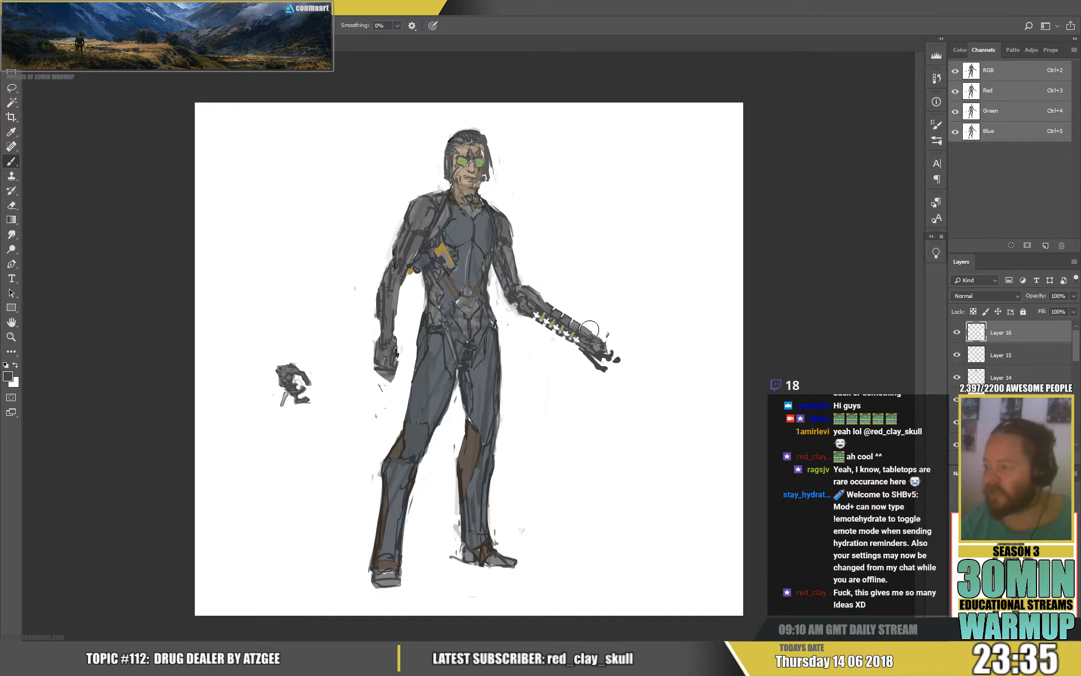
pyautogui.moveTo(583, 320); pyautogui.dragTo(600, 333)
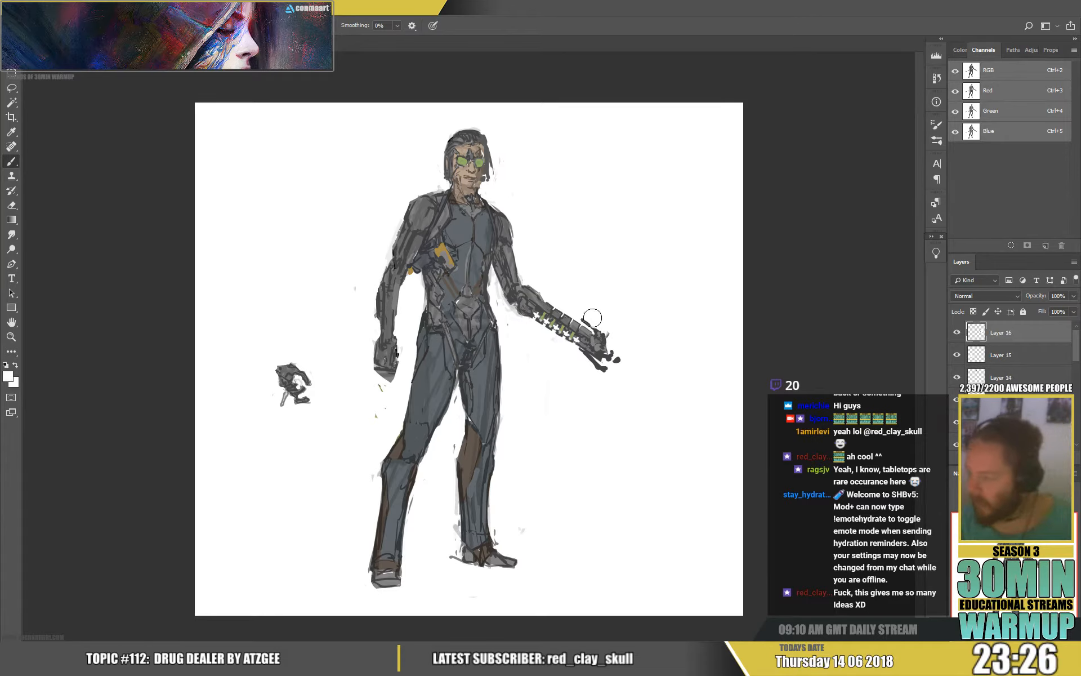
# Step: Erase and rework parts of the replacement hand, then hide its layer
pyautogui.press('e')
pyautogui.moveTo(596, 318); pyautogui.dragTo(603, 361)
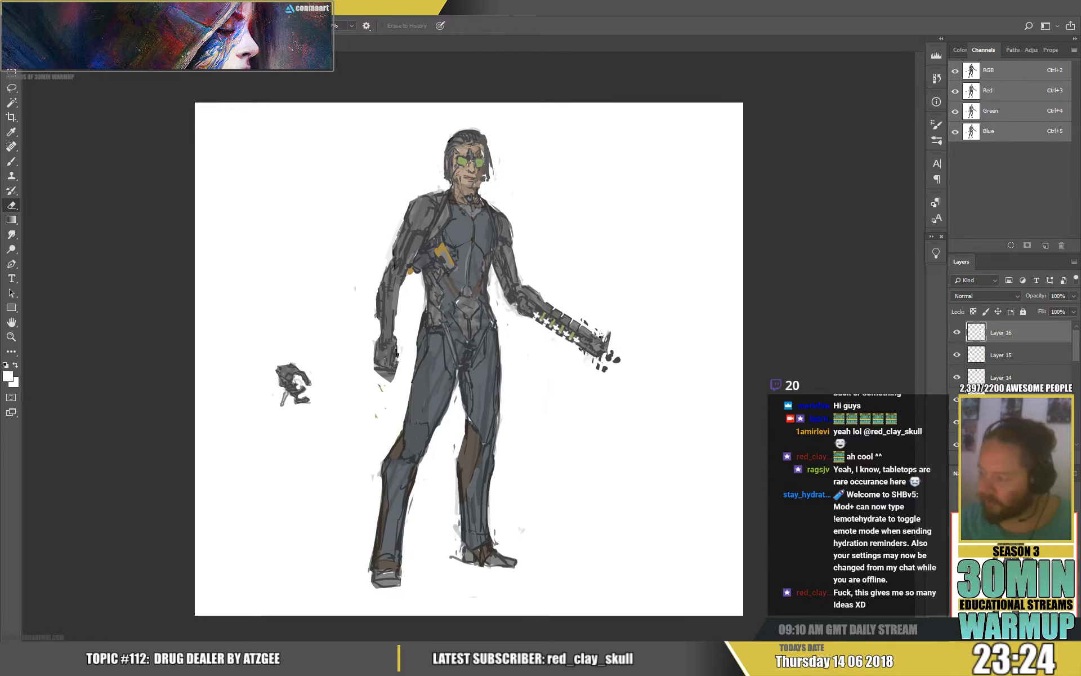
pyautogui.press('b')
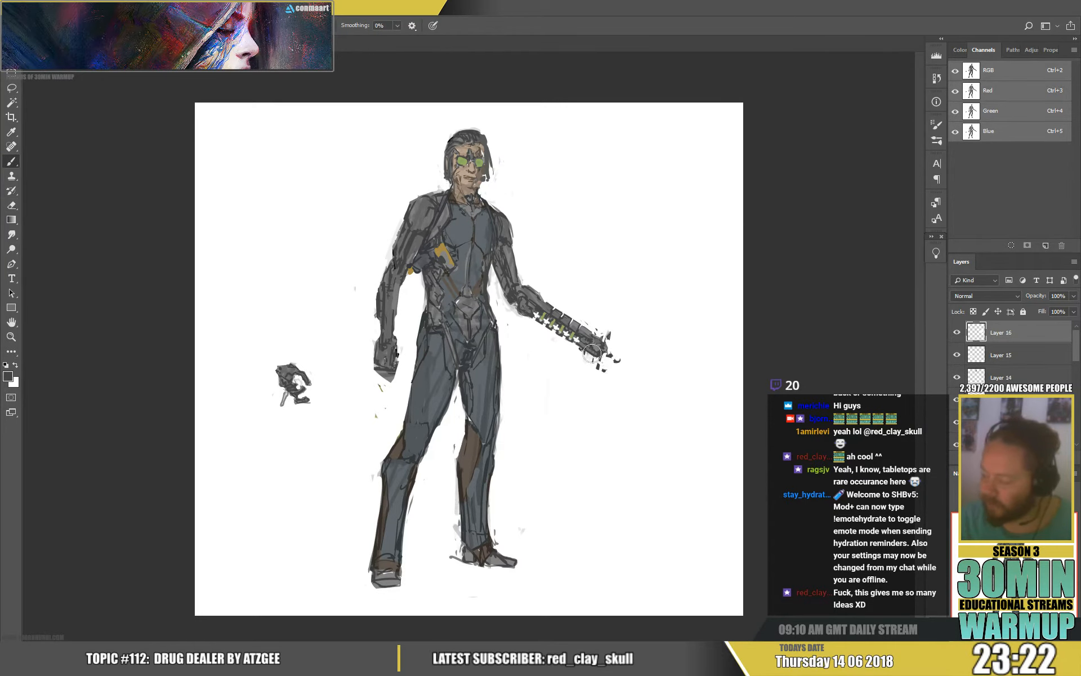
pyautogui.moveTo(592, 354)
pyautogui.mouseDown()
pyautogui.moveTo(617, 368)
pyautogui.moveTo(610, 364)
pyautogui.mouseUp()
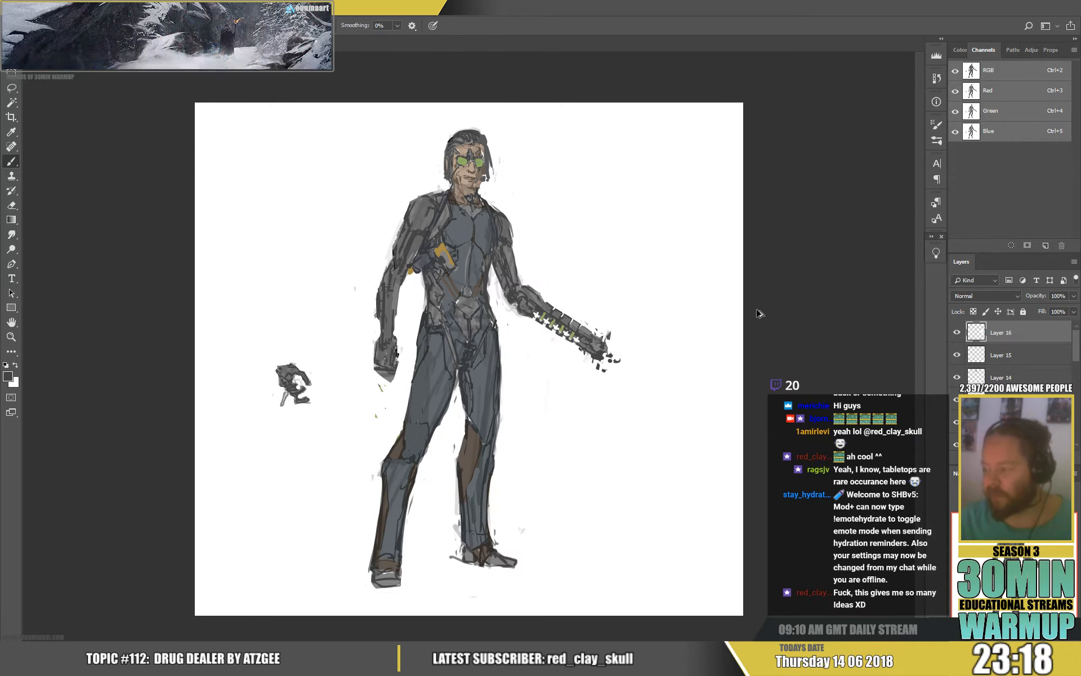
pyautogui.click(958, 333)
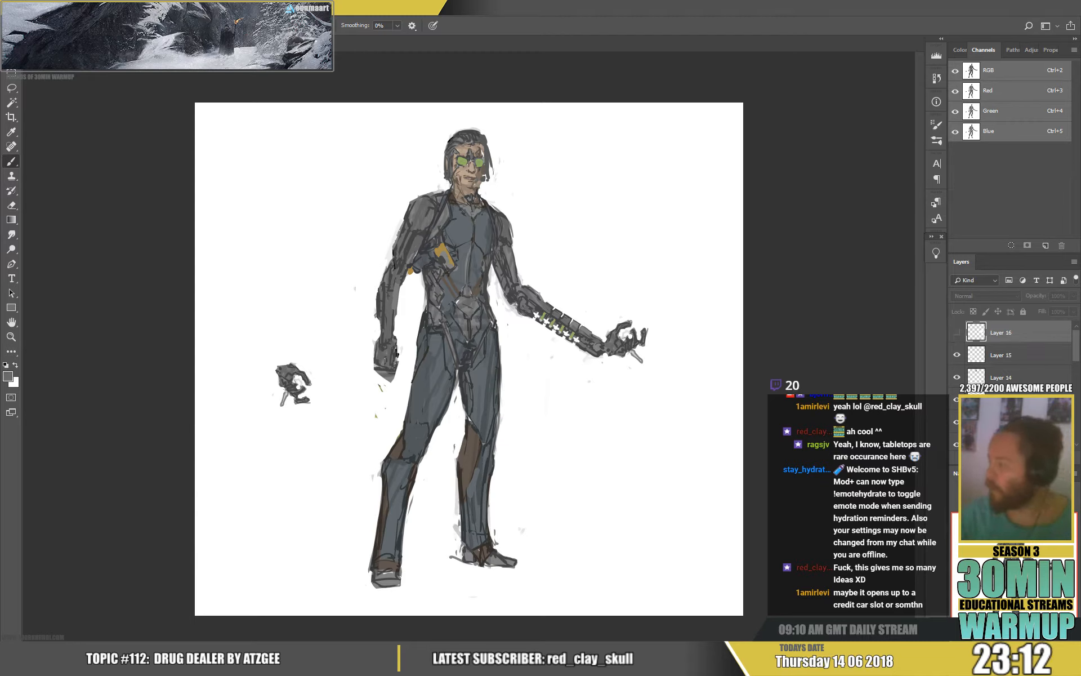
# Step: On a new layer, repaint the outstretched forearm with sampled greys, covering the upper notches and adding grey below the vials
pyautogui.hotkey('ctrl', 'shift', 'alt', 'n')
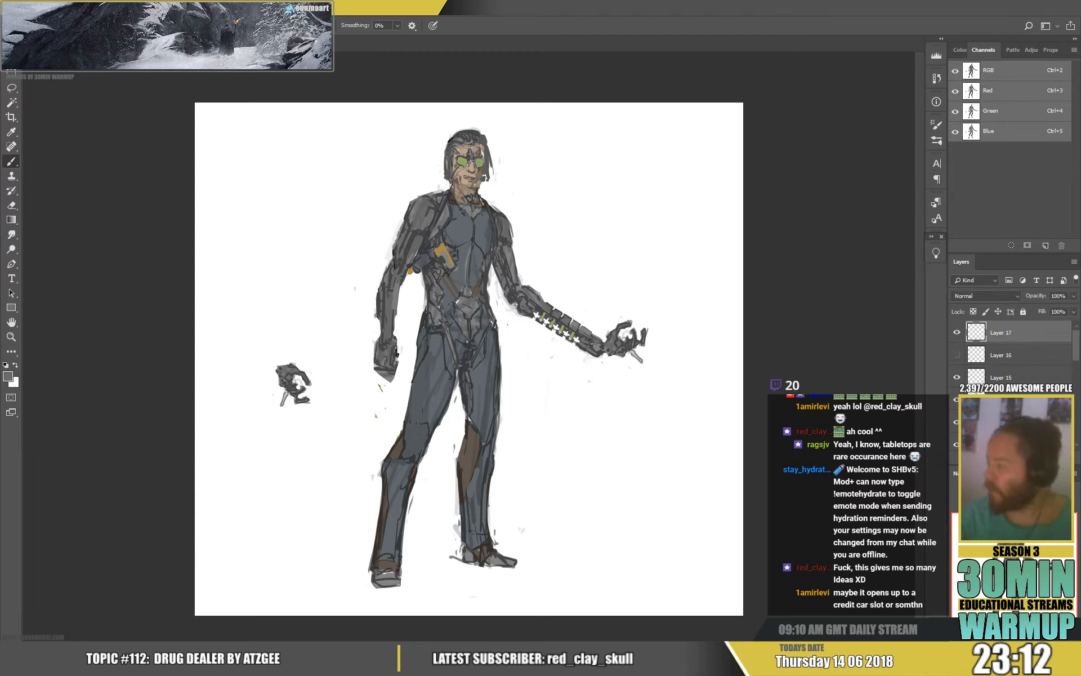
pyautogui.keyDown('alt'); pyautogui.click(526, 309); pyautogui.keyUp('alt')
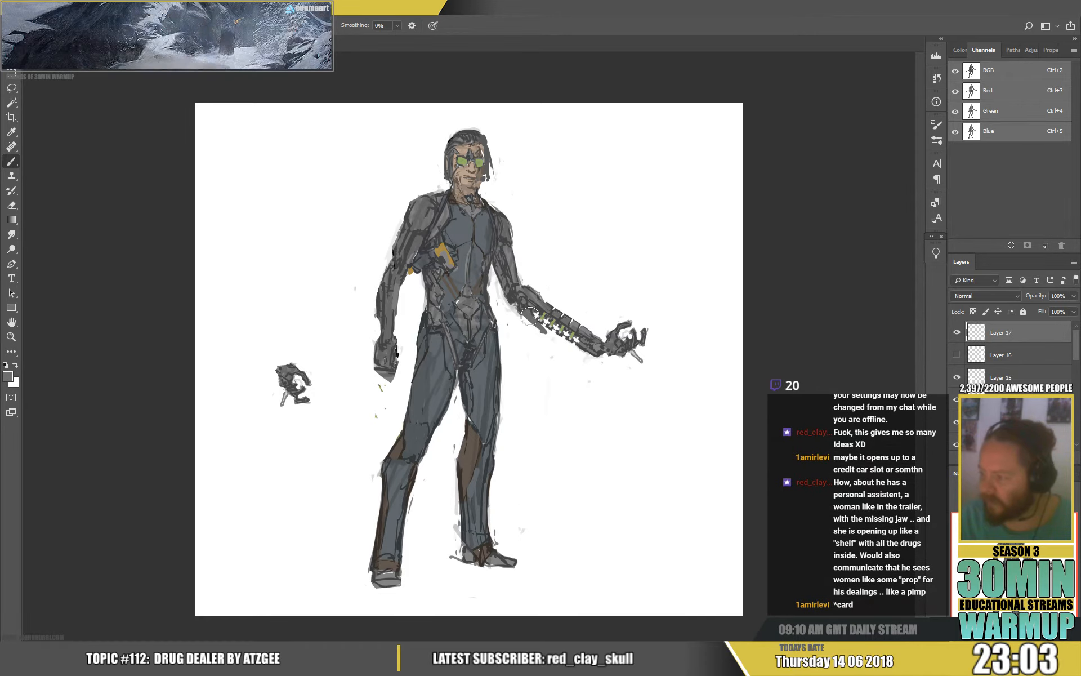
pyautogui.keyDown('alt'); pyautogui.click(537, 311); pyautogui.keyUp('alt')
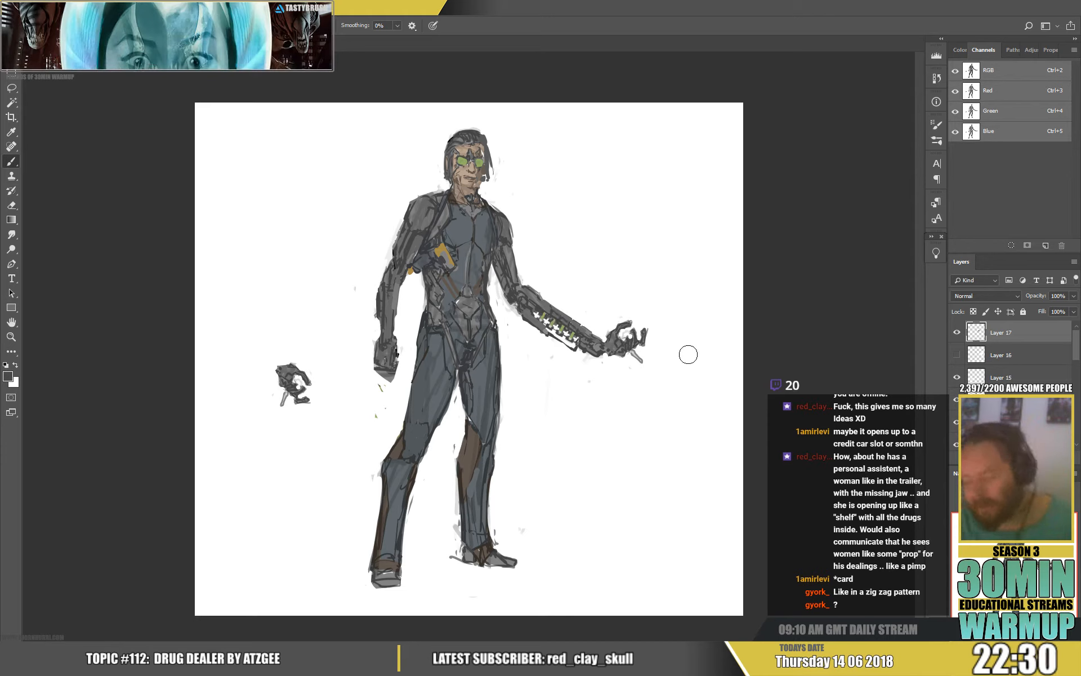
pyautogui.press('alt')
pyautogui.keyDown('alt'); pyautogui.click(596, 335); pyautogui.keyUp('alt')
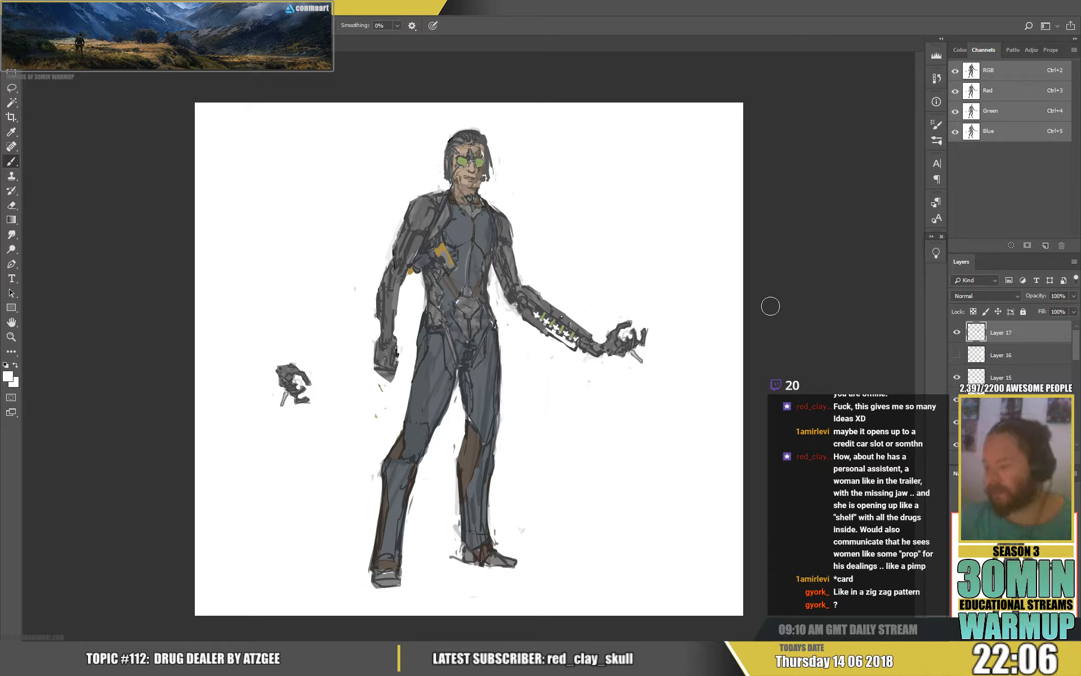
# Step: Reshape the lowered hand by painting its fingers below the knuckles
pyautogui.moveTo(383, 366); pyautogui.dragTo(387, 389)
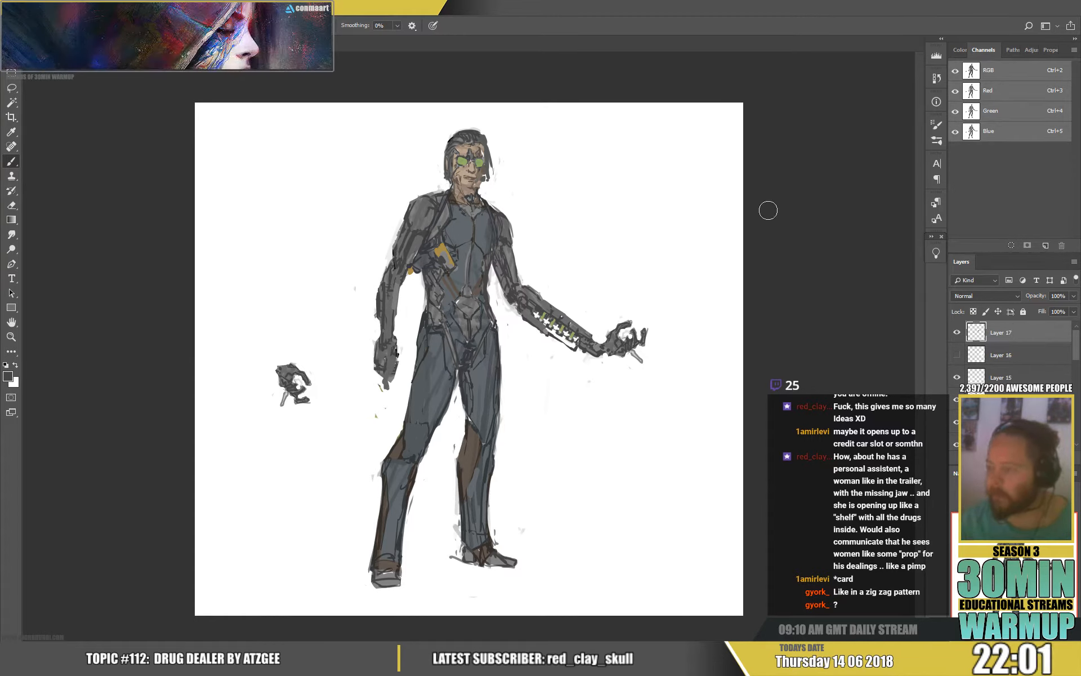
# Step: Retouch the lower face and the suit's neckline with sampled skin tones and greys, adding small dark details below the neck
pyautogui.keyDown('alt'); pyautogui.click(474, 176); pyautogui.keyUp('alt')
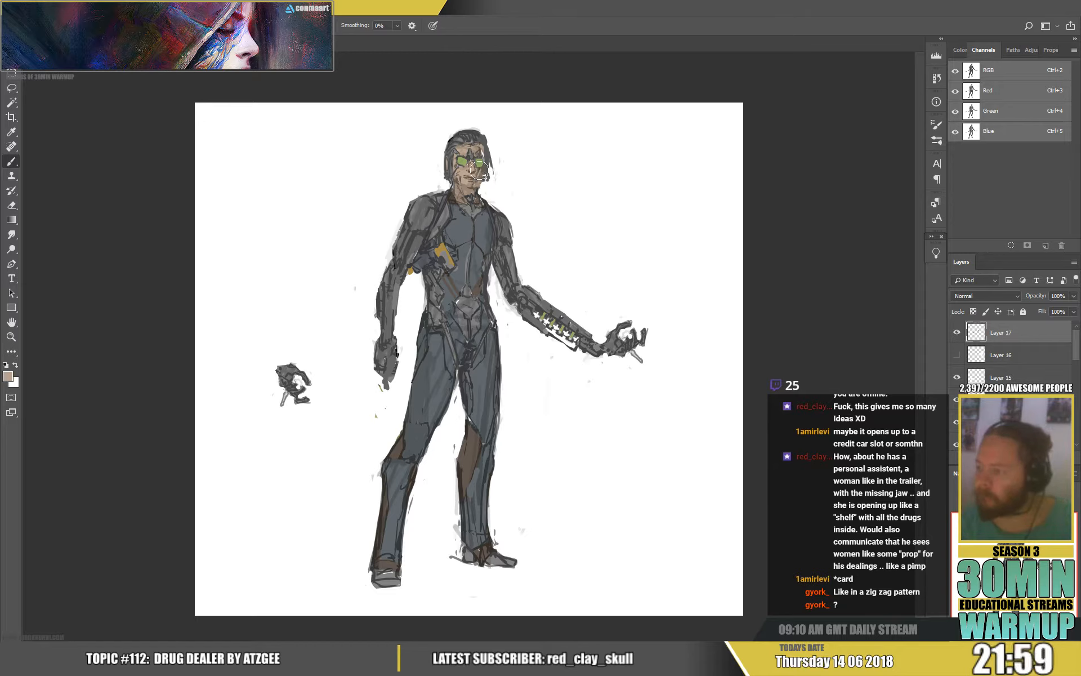
pyautogui.keyDown('alt'); pyautogui.click(480, 190); pyautogui.keyUp('alt')
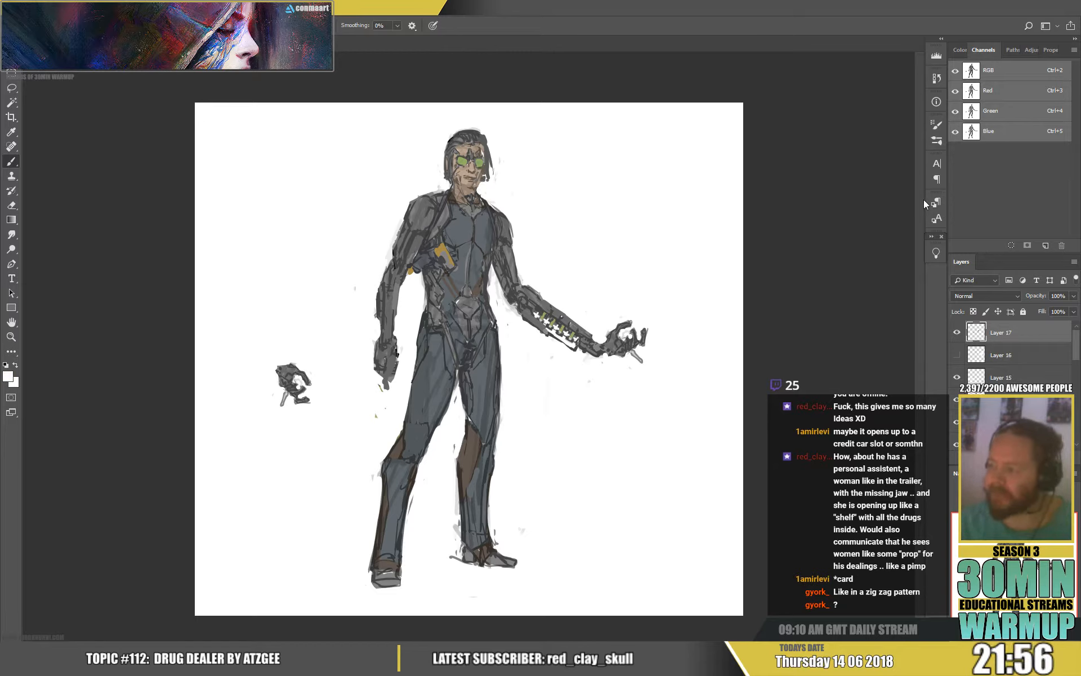
pyautogui.keyDown('alt'); pyautogui.click(454, 274); pyautogui.keyUp('alt')
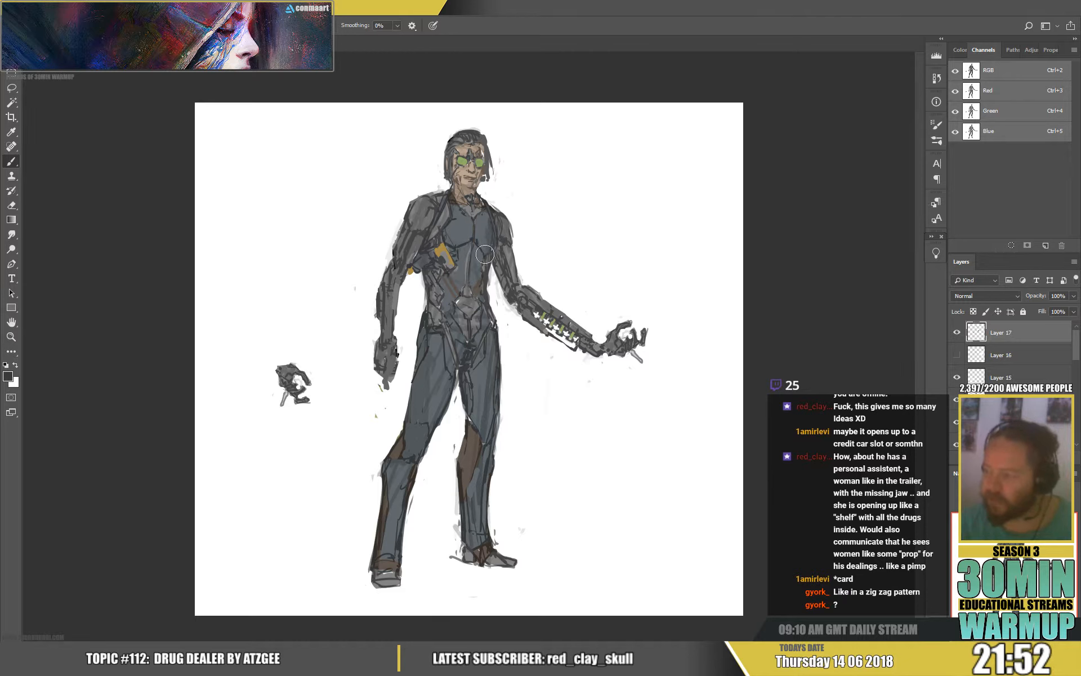
pyautogui.keyDown('alt'); pyautogui.click(475, 220); pyautogui.keyUp('alt')
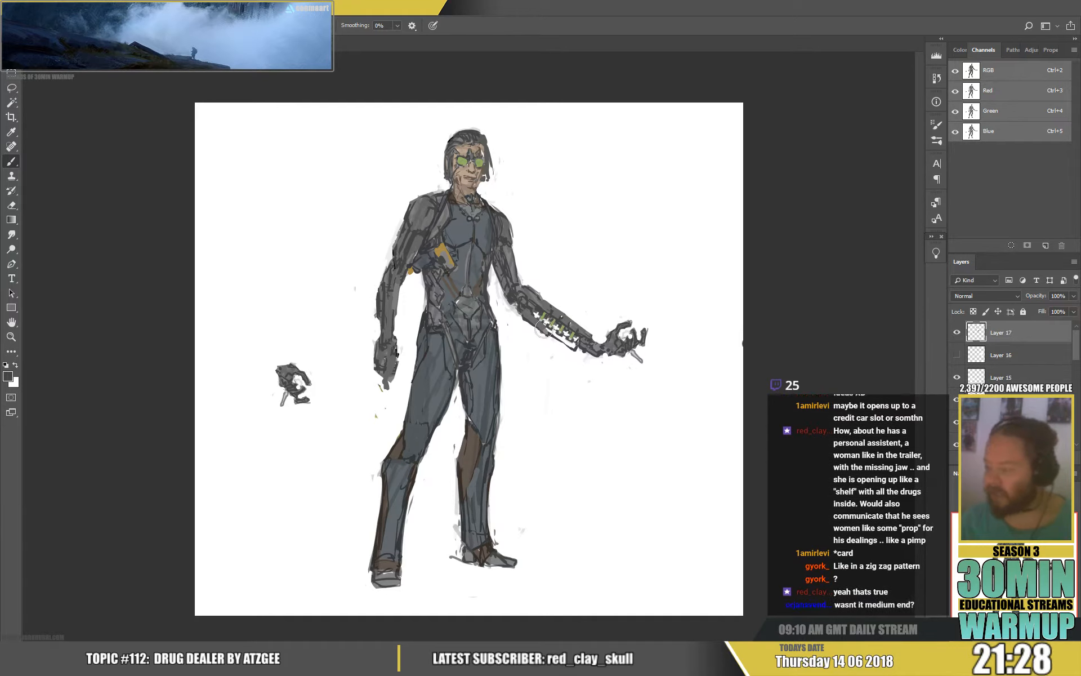
pyautogui.press('alt')
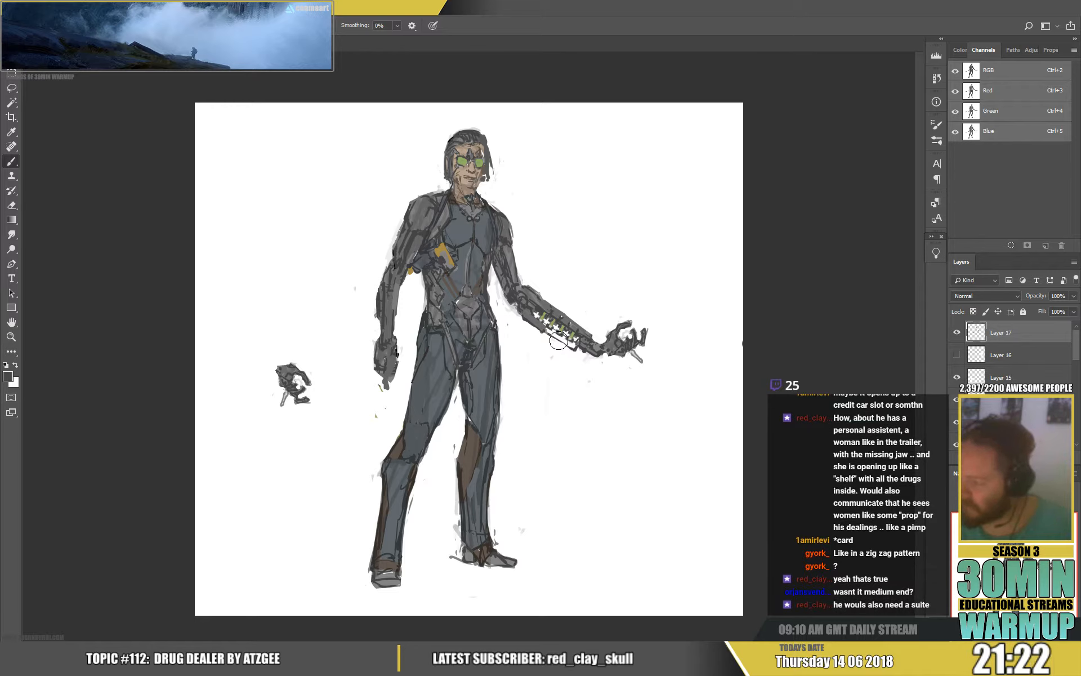
# Step: On a new layer, paint dark coat tails hanging behind the legs from the hips down to the lower shins
pyautogui.hotkey('ctrl', 'shift', 'alt', 'n')
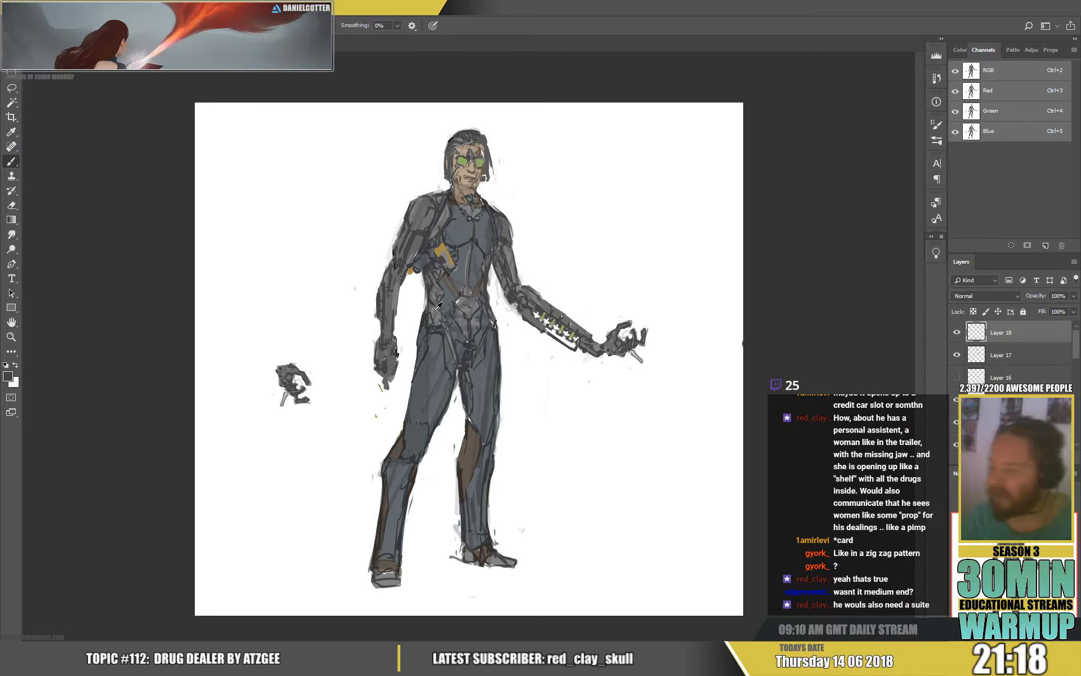
pyautogui.moveTo(415, 325)
pyautogui.mouseDown()
pyautogui.moveTo(398, 428)
pyautogui.moveTo(414, 351)
pyautogui.moveTo(441, 523)
pyautogui.moveTo(412, 522)
pyautogui.moveTo(440, 422)
pyautogui.moveTo(409, 502)
pyautogui.moveTo(411, 517)
pyautogui.moveTo(436, 440)
pyautogui.moveTo(428, 518)
pyautogui.mouseUp()
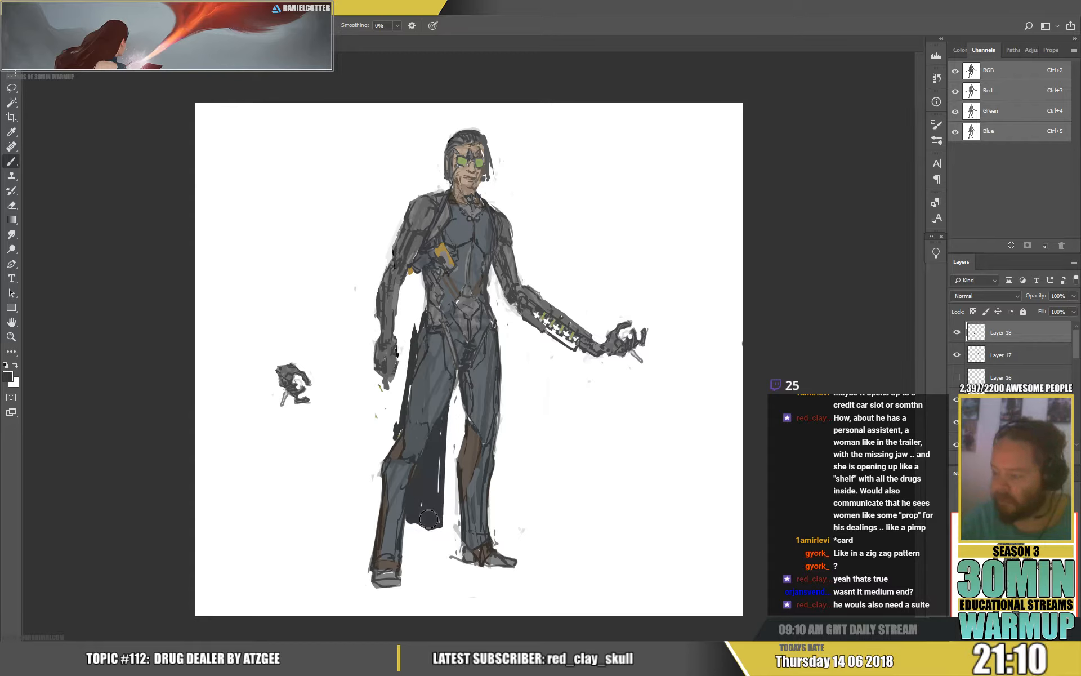
pyautogui.moveTo(436, 462)
pyautogui.mouseDown()
pyautogui.moveTo(457, 440)
pyautogui.moveTo(459, 392)
pyautogui.moveTo(463, 440)
pyautogui.moveTo(458, 377)
pyautogui.moveTo(460, 524)
pyautogui.mouseUp()
pyautogui.moveTo(459, 480)
pyautogui.mouseDown()
pyautogui.moveTo(459, 526)
pyautogui.moveTo(494, 515)
pyautogui.mouseUp()
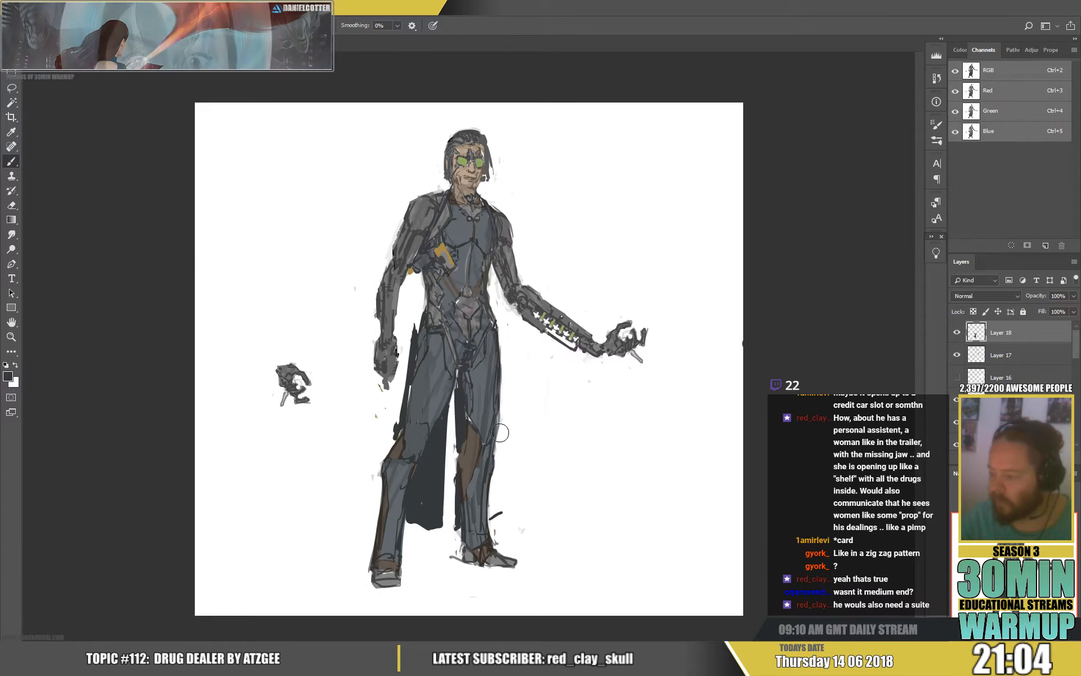
pyautogui.moveTo(498, 428); pyautogui.dragTo(494, 521)
pyautogui.moveTo(497, 460)
pyautogui.mouseDown()
pyautogui.moveTo(489, 520)
pyautogui.moveTo(496, 443)
pyautogui.moveTo(501, 520)
pyautogui.mouseUp()
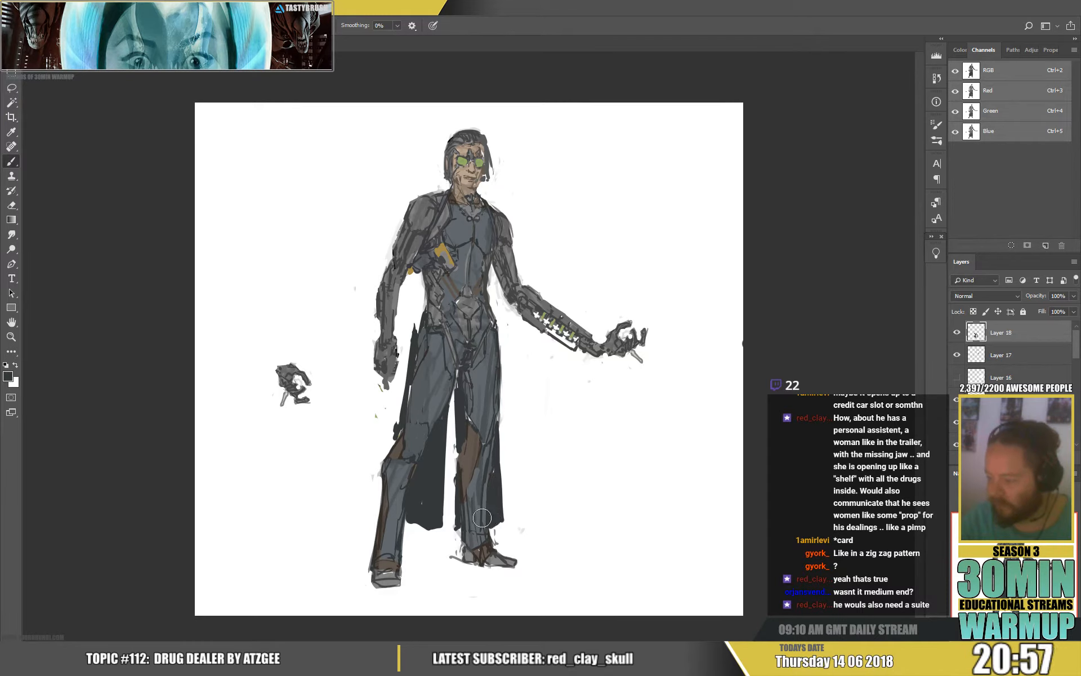
# Step: Clean up the hem and edges of the coat tails with white and dark grey sampled from the picture
pyautogui.keyDown('alt'); pyautogui.click(499, 537); pyautogui.keyUp('alt')
pyautogui.keyDown('alt'); pyautogui.click(454, 526); pyautogui.keyUp('alt')
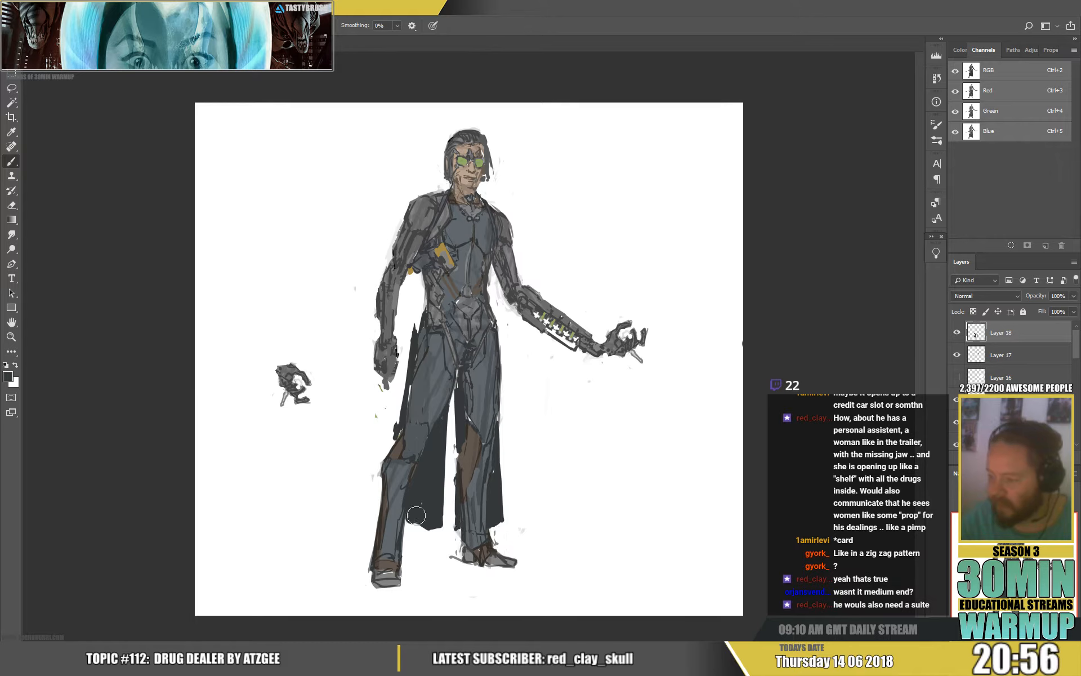
pyautogui.moveTo(416, 515)
pyautogui.mouseDown()
pyautogui.moveTo(414, 529)
pyautogui.moveTo(439, 530)
pyautogui.moveTo(421, 500)
pyautogui.mouseUp()
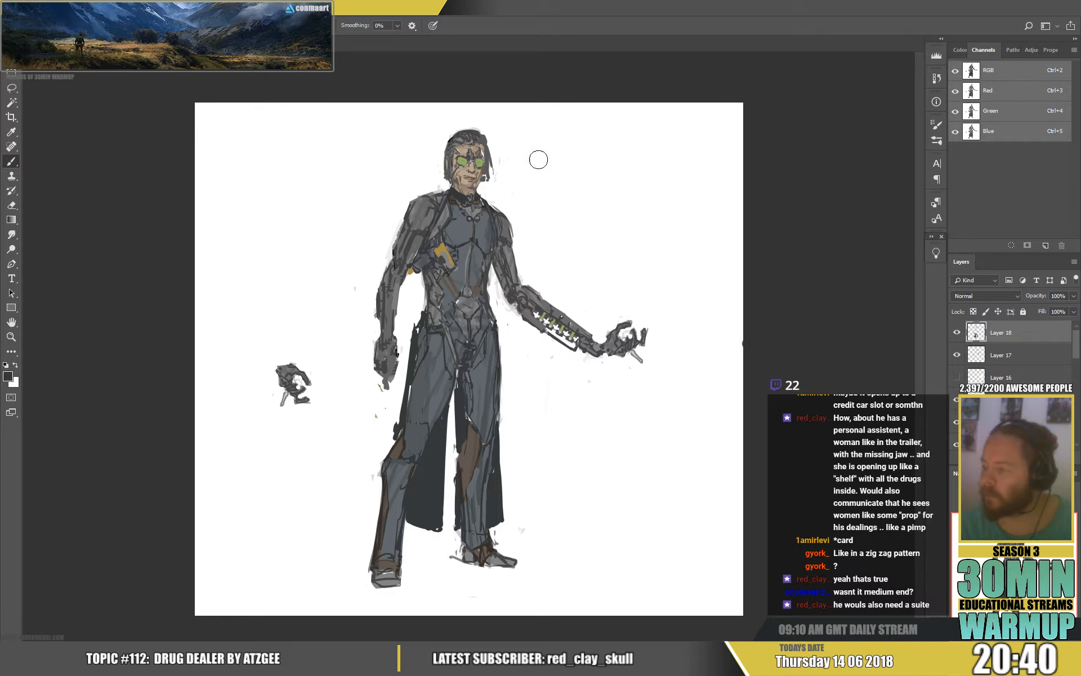
# Step: Paint a pointed, dark standing collar flaring out from the neck above the outstretched arm's shoulder
pyautogui.moveTo(481, 185)
pyautogui.mouseDown()
pyautogui.moveTo(496, 194)
pyautogui.moveTo(488, 189)
pyautogui.mouseUp()
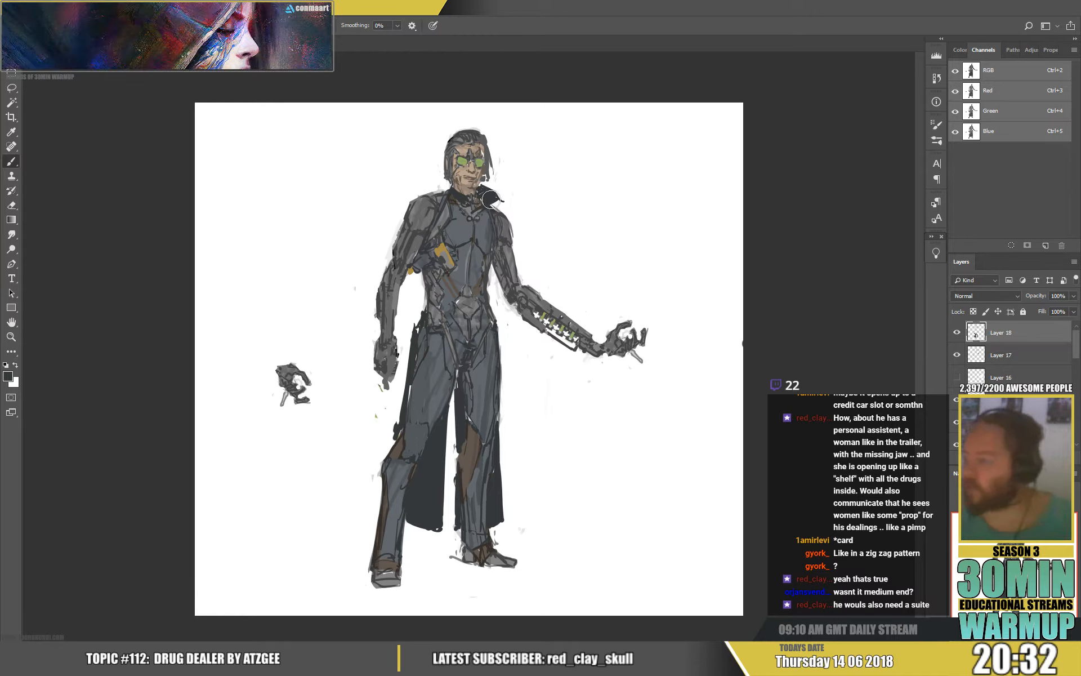
pyautogui.moveTo(485, 188)
pyautogui.mouseDown()
pyautogui.moveTo(505, 201)
pyautogui.moveTo(497, 186)
pyautogui.mouseUp()
pyautogui.press('x')
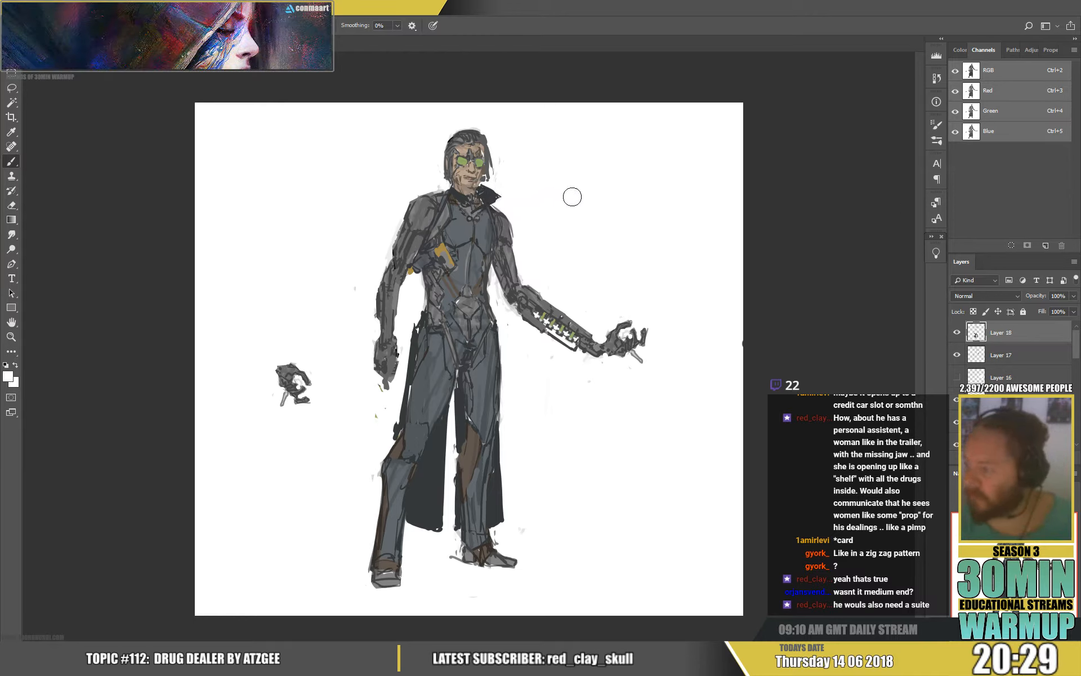
pyautogui.press('x')
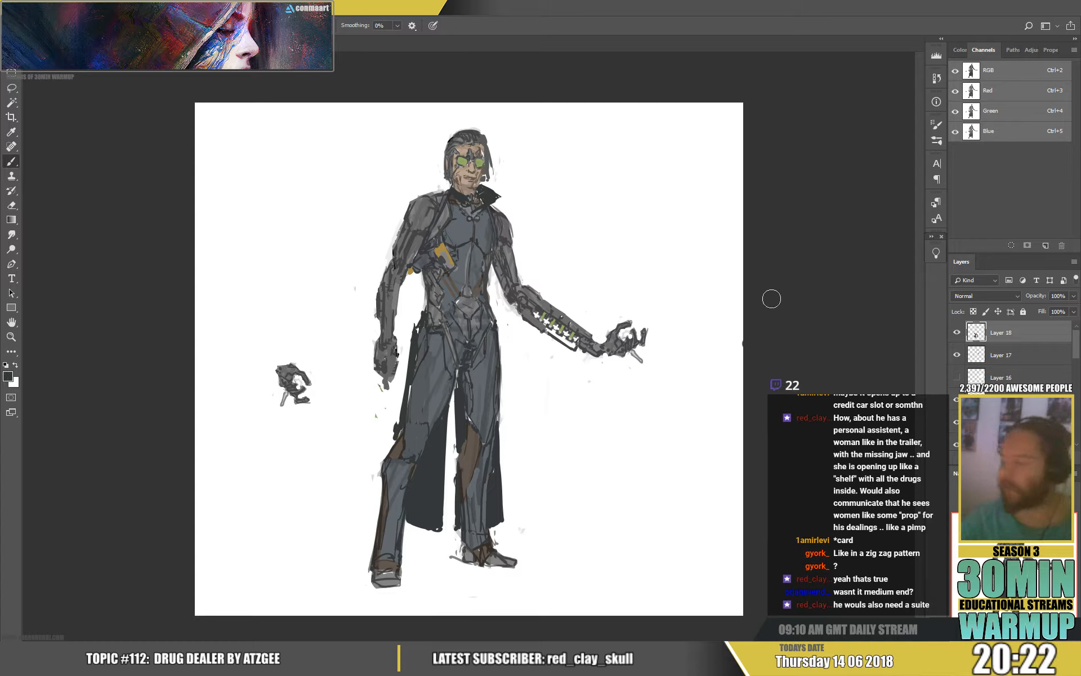
# Step: Extend the dark collar around the other side of the neck and refine its edges with sampled dark, white and grey
pyautogui.keyDown('alt'); pyautogui.click(486, 195); pyautogui.keyUp('alt')
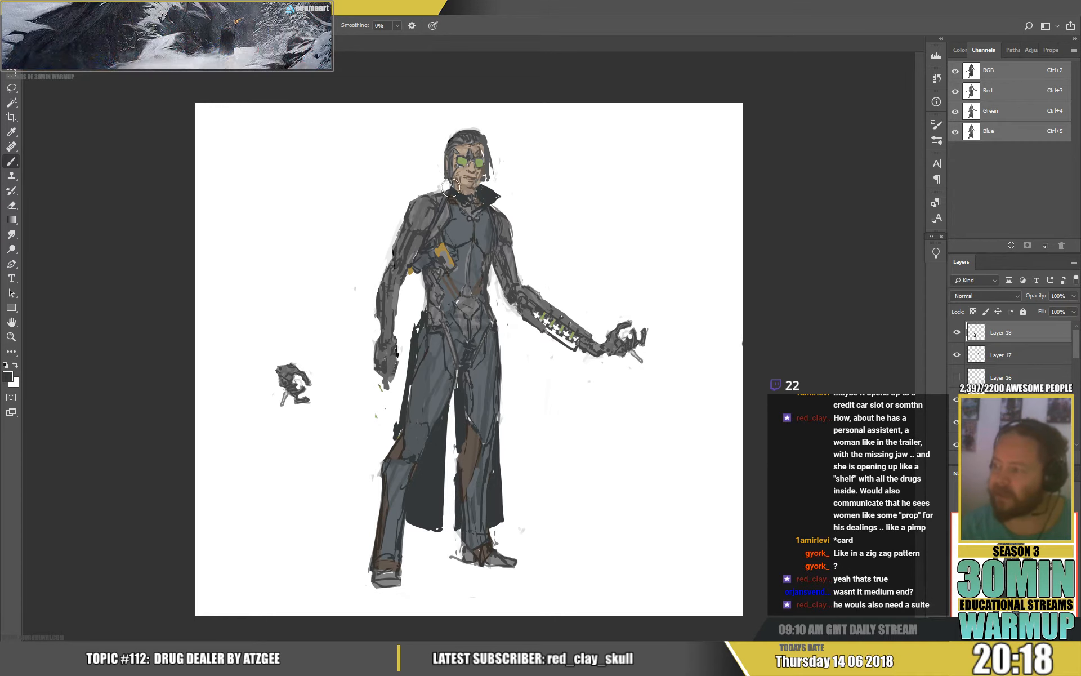
pyautogui.moveTo(451, 188); pyautogui.dragTo(448, 191)
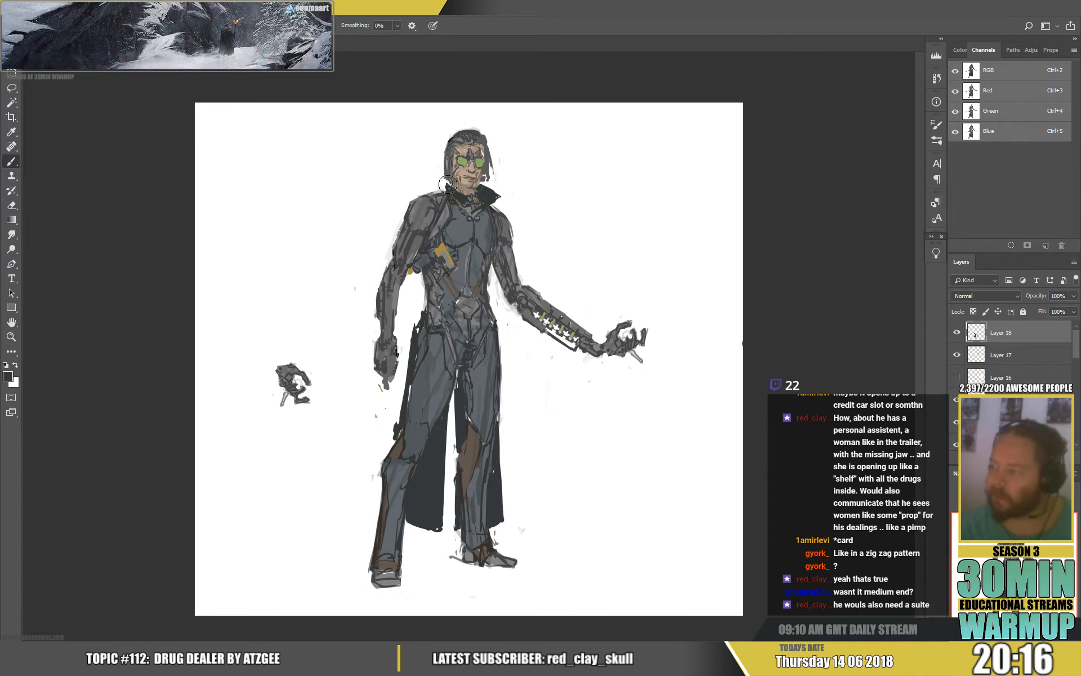
pyautogui.keyDown('alt'); pyautogui.click(439, 181); pyautogui.keyUp('alt')
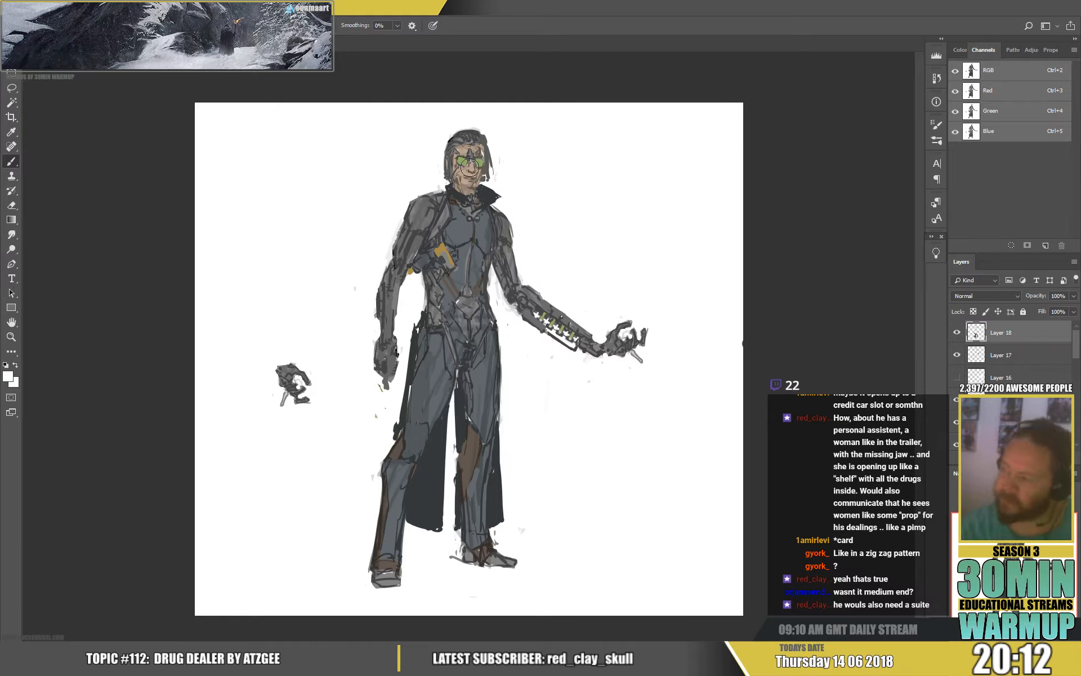
pyautogui.keyDown('alt'); pyautogui.click(459, 219); pyautogui.keyUp('alt')
pyautogui.moveTo(459, 192); pyautogui.dragTo(500, 199)
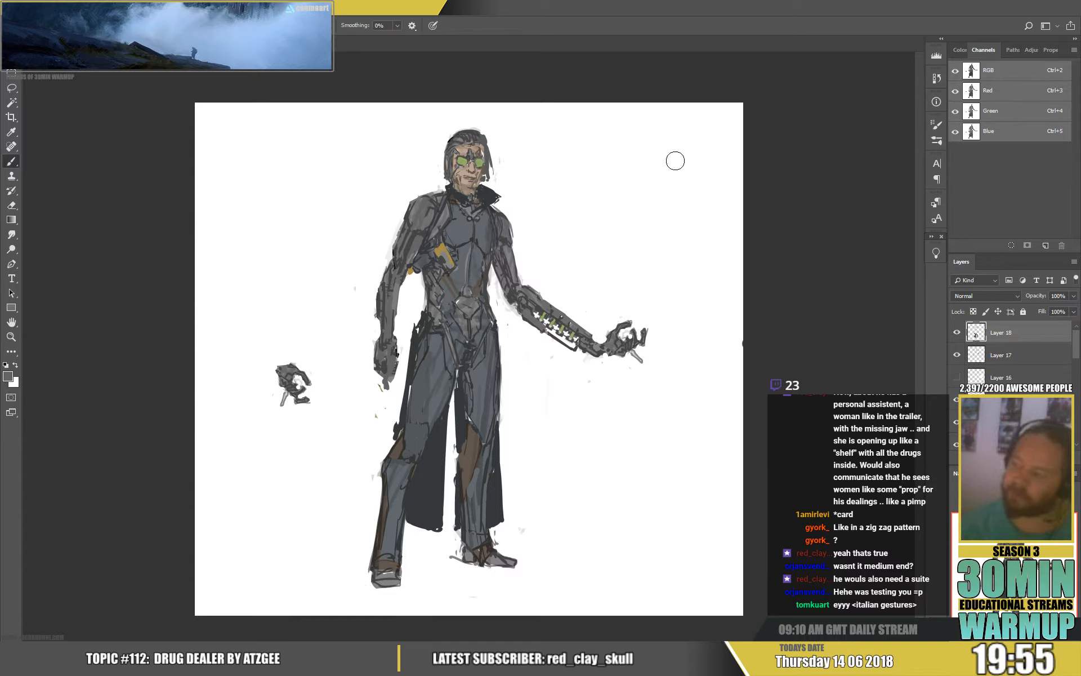
# Step: Retouch the neck and chin inside the collar with tones sampled from the throat
pyautogui.keyDown('alt'); pyautogui.click(465, 189); pyautogui.keyUp('alt')
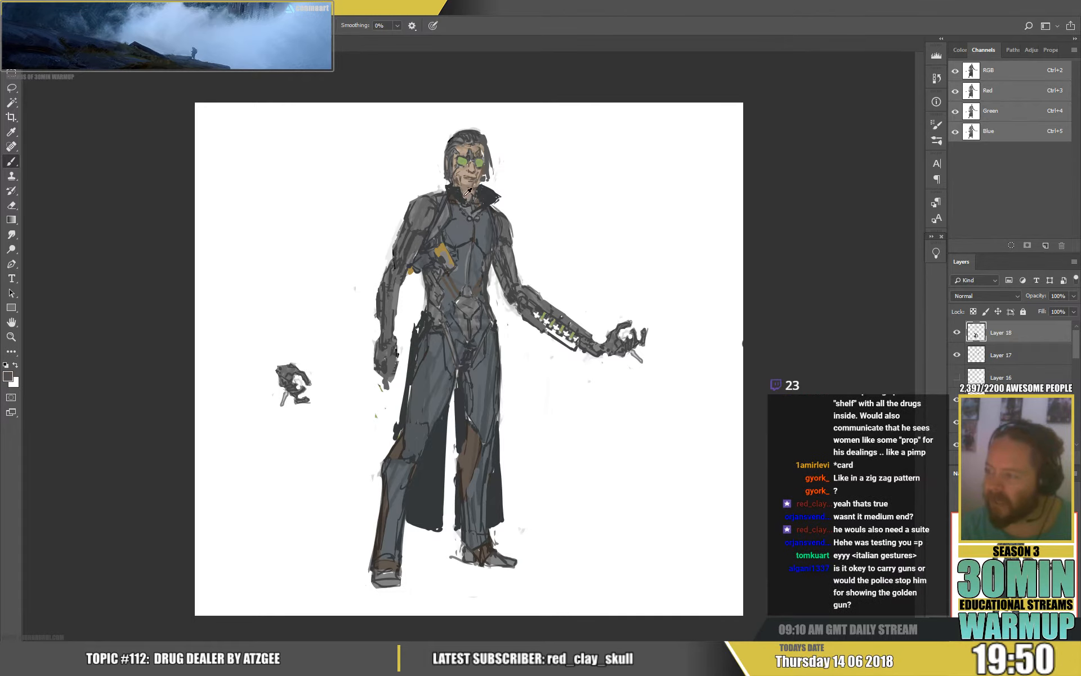
pyautogui.keyDown('alt'); pyautogui.click(466, 200); pyautogui.keyUp('alt')
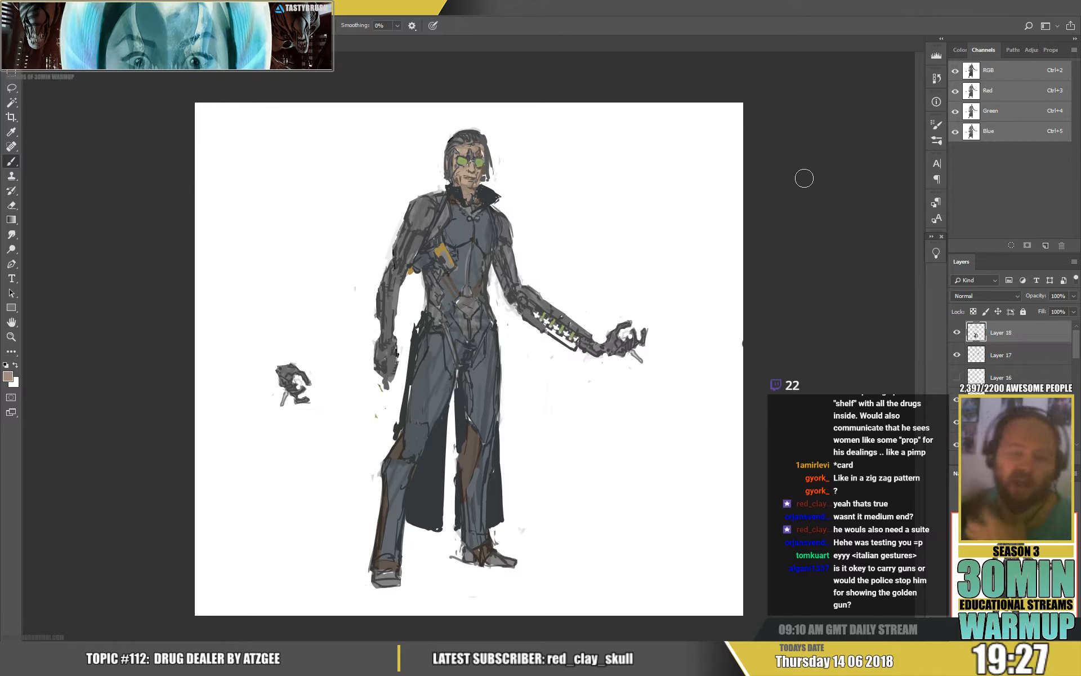
pyautogui.press('alt')
# Step: Repaint the holster around the golden chest gun and its shoulder strap with sampled dark greys
pyautogui.keyDown('alt'); pyautogui.click(437, 247); pyautogui.keyUp('alt')
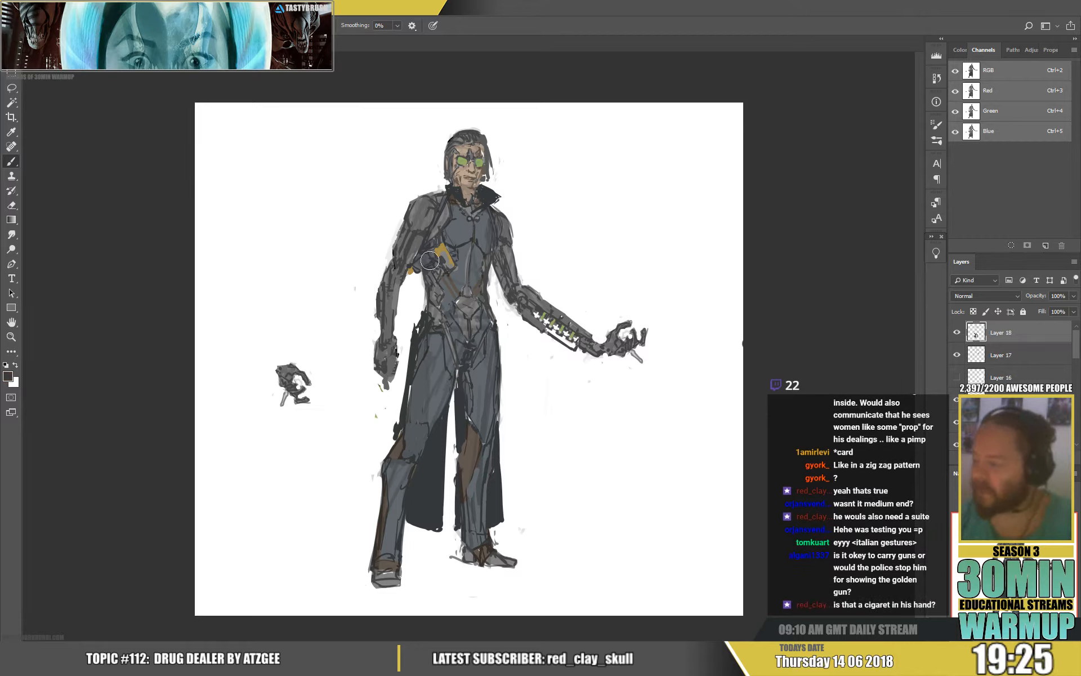
pyautogui.keyDown('alt'); pyautogui.click(424, 263); pyautogui.keyUp('alt')
pyautogui.moveTo(427, 265); pyautogui.dragTo(435, 261)
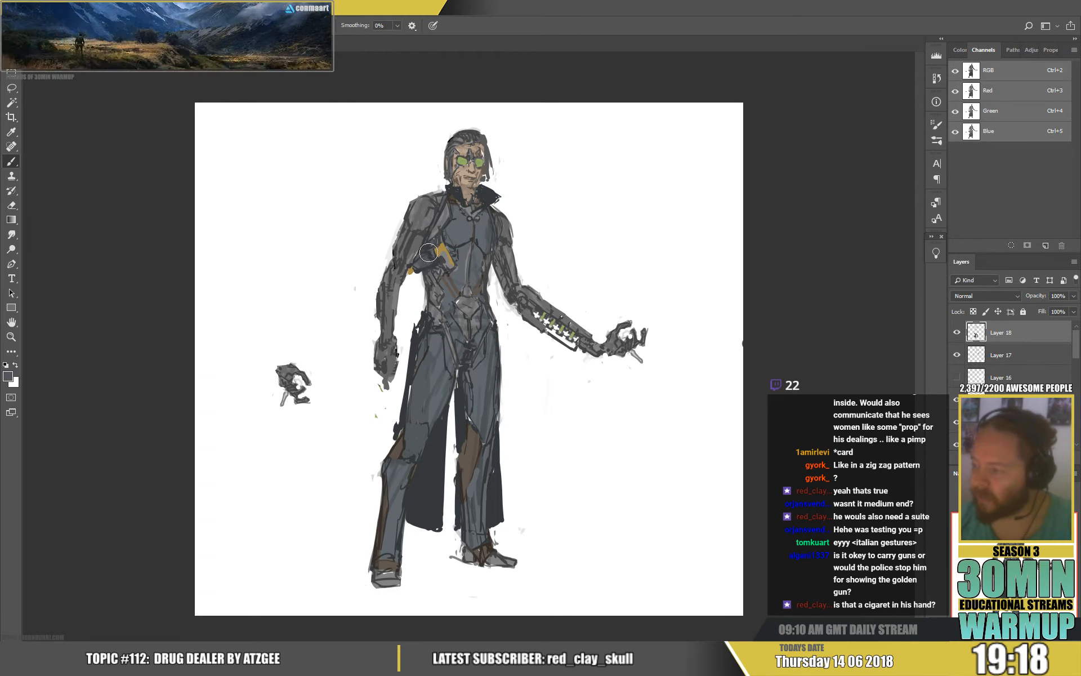
pyautogui.keyDown('alt'); pyautogui.click(430, 257); pyautogui.keyUp('alt')
pyautogui.moveTo(420, 258); pyautogui.dragTo(431, 250)
pyautogui.keyDown('alt'); pyautogui.click(431, 250); pyautogui.keyUp('alt')
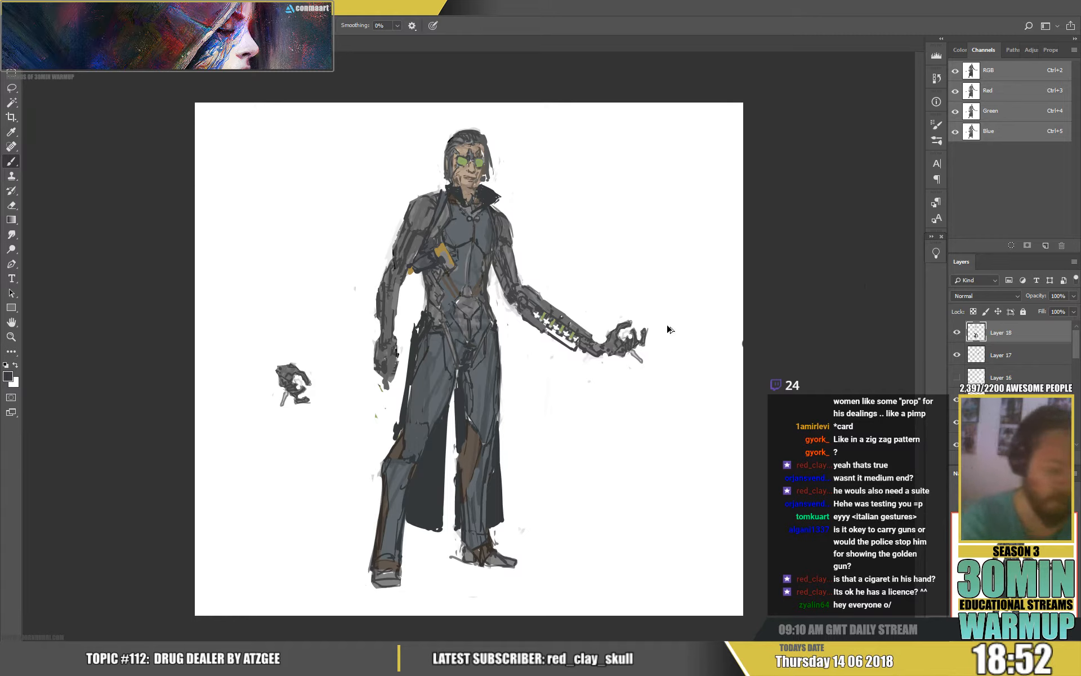
# Step: On a new layer, paint a small white H-shaped mark on the upper chest and trim its edges with the Eraser
pyautogui.hotkey('ctrl', 'shift', 'alt', 'n')
pyautogui.keyDown('alt'); pyautogui.click(554, 270); pyautogui.keyUp('alt')
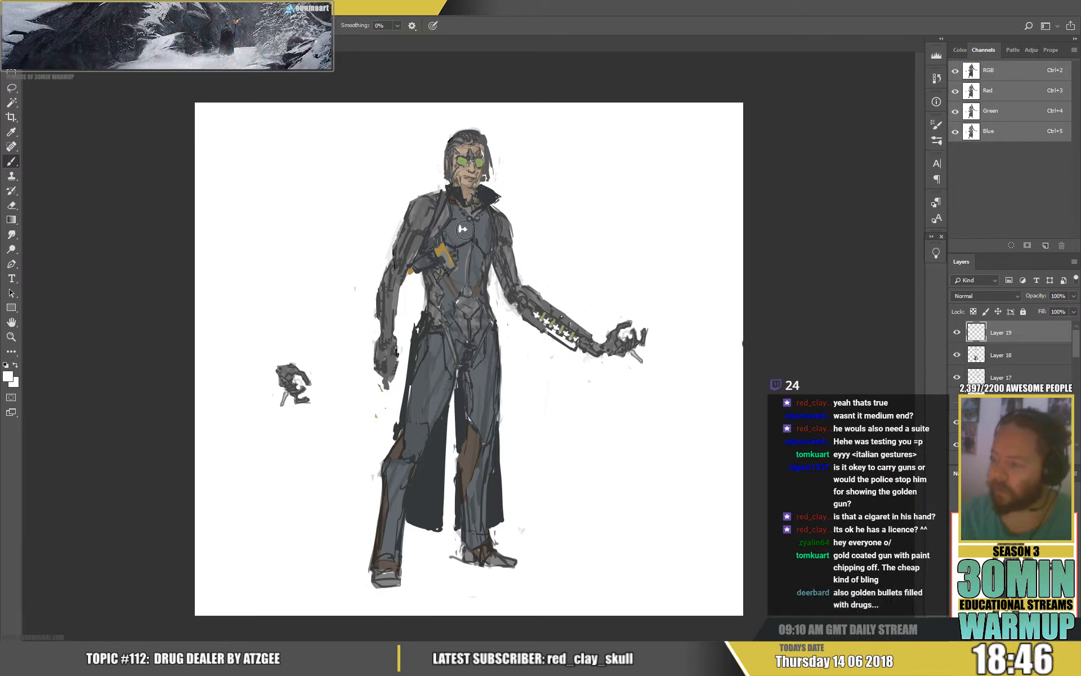
pyautogui.press('e')
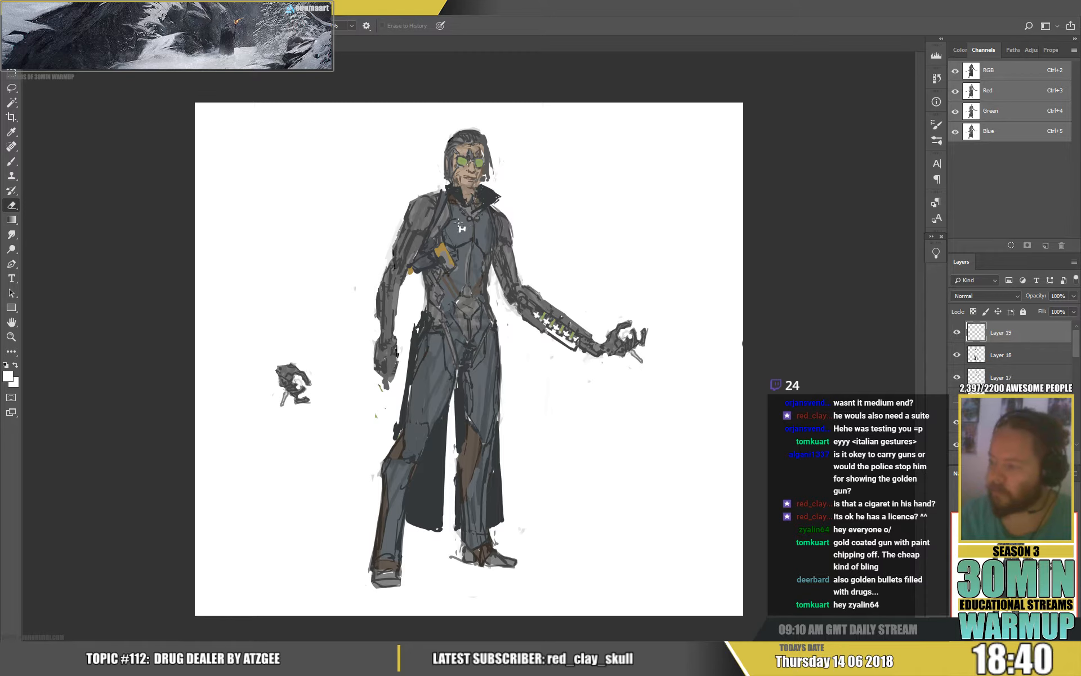
# Step: Try stacking closely spaced duplicates of the white H-shaped mark down the chest
pyautogui.hotkey('ctrl', 'j')
pyautogui.press('v')
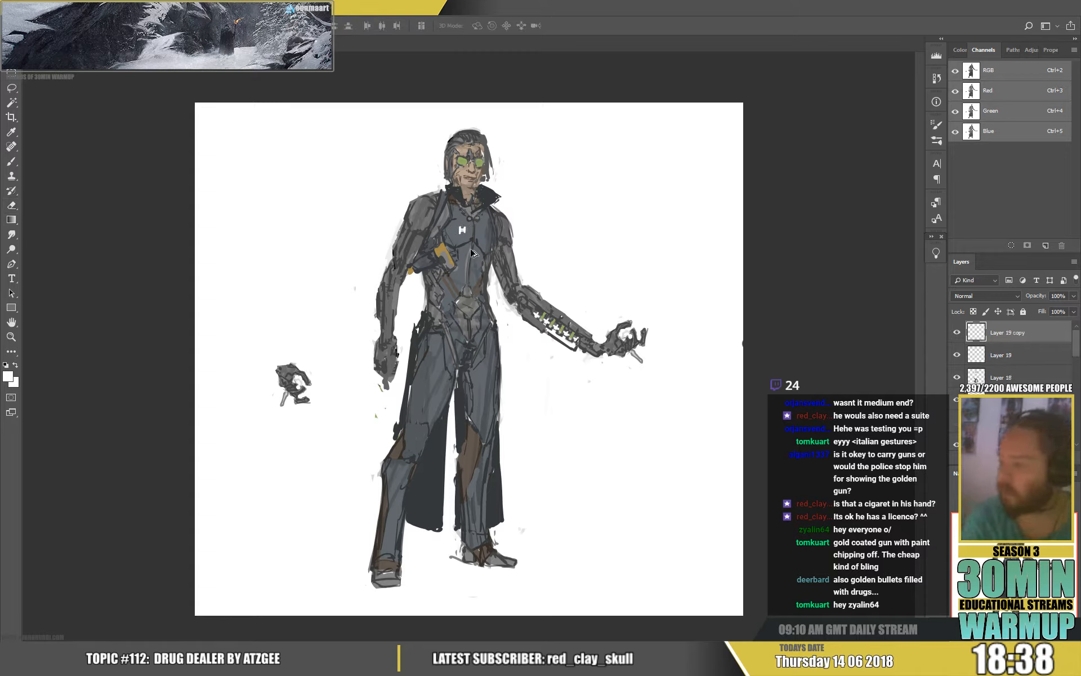
pyautogui.press('Down')
pyautogui.press('Down')
pyautogui.press('Down')
pyautogui.press('Down')
pyautogui.press('Down')
pyautogui.press('Down')
pyautogui.press('Down')
pyautogui.press('Down')
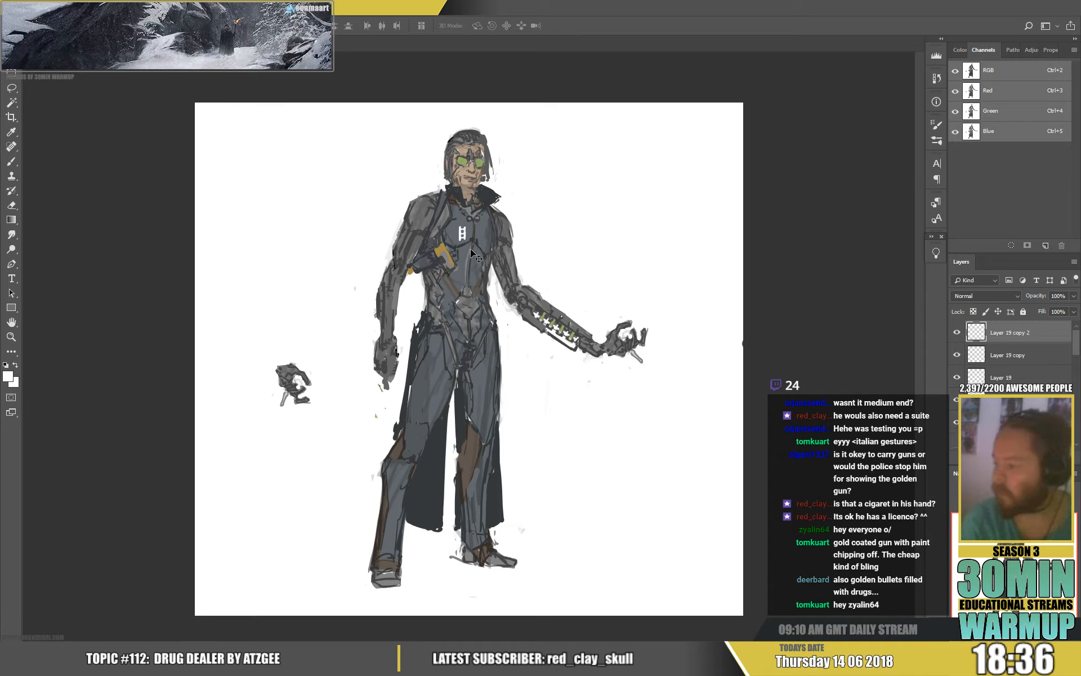
pyautogui.hotkey('ctrl', 'j')
pyautogui.press('Down')
pyautogui.press('Down')
pyautogui.press('Down')
pyautogui.press('Down')
pyautogui.hotkey('ctrl', 'j')
pyautogui.press('Down')
pyautogui.press('Down')
pyautogui.press('Down')
pyautogui.press('Down')
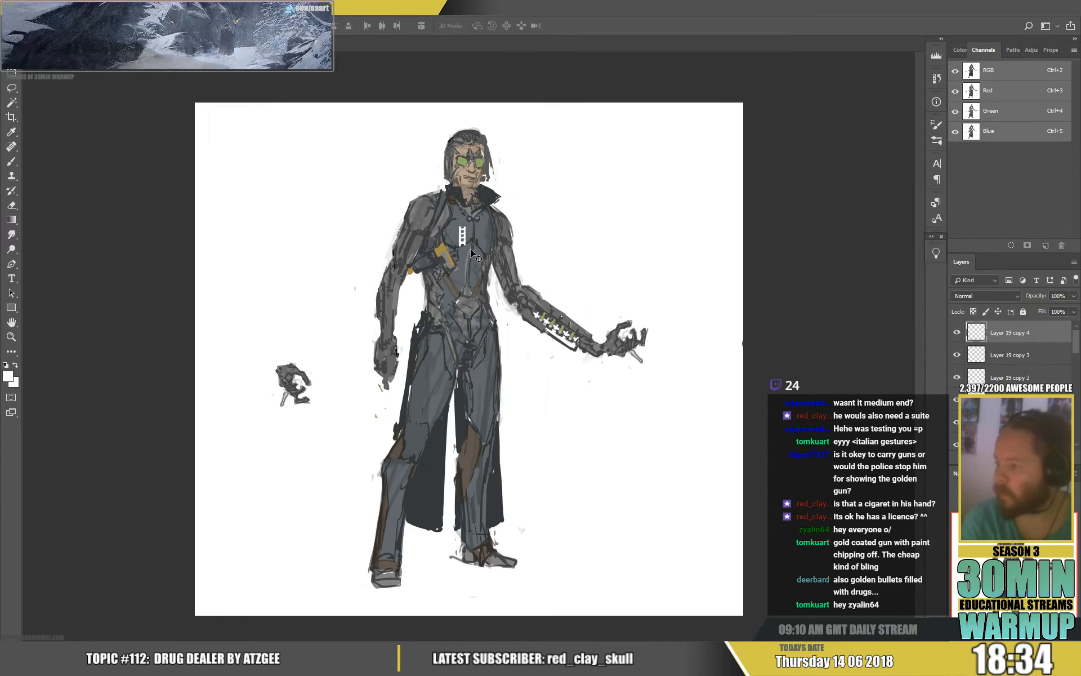
pyautogui.hotkey('ctrl', 'j')
pyautogui.press('Down')
pyautogui.press('Down')
pyautogui.press('Down')
pyautogui.press('Down')
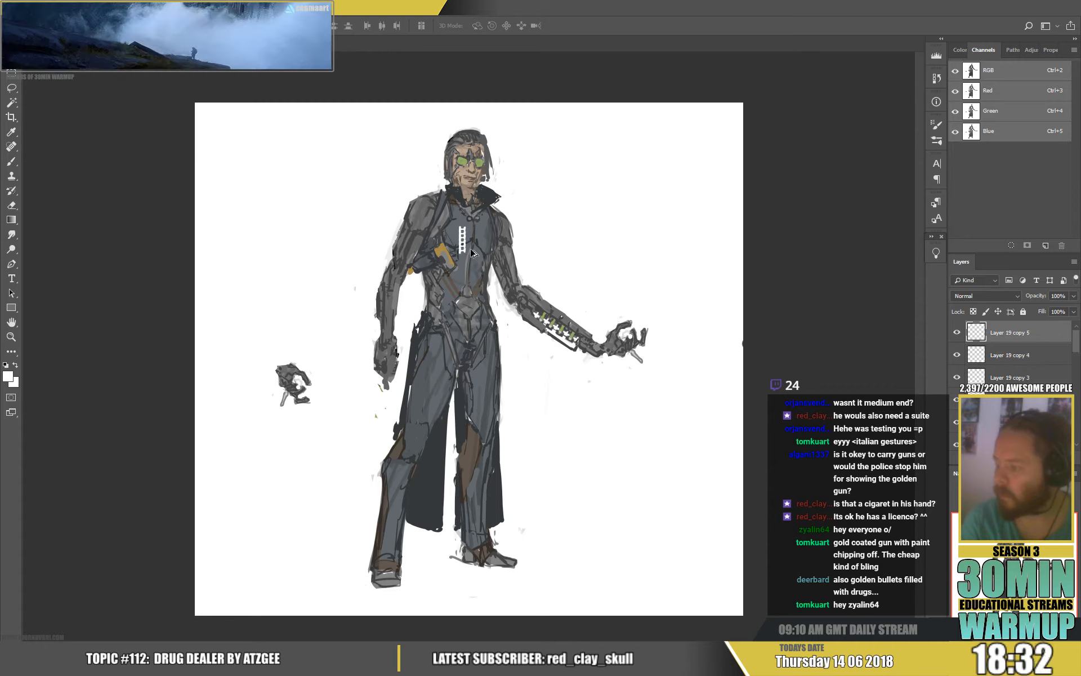
# Step: Delete the closely spaced duplicates of the chest mark
pyautogui.press('Delete')
pyautogui.press('Delete')
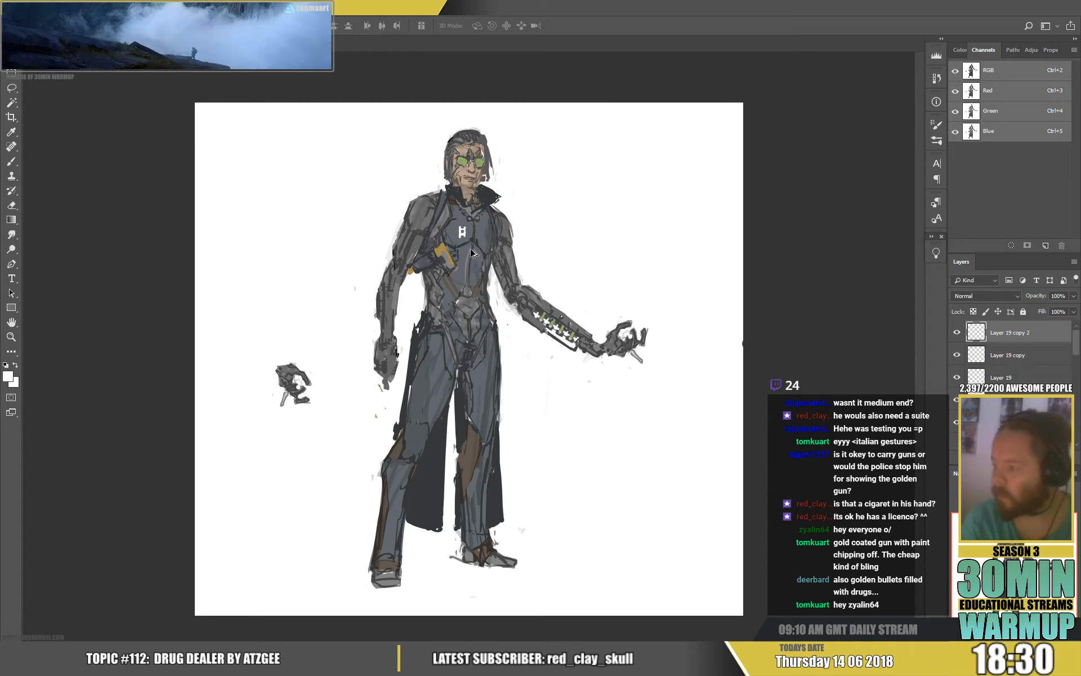
pyautogui.press('Delete')
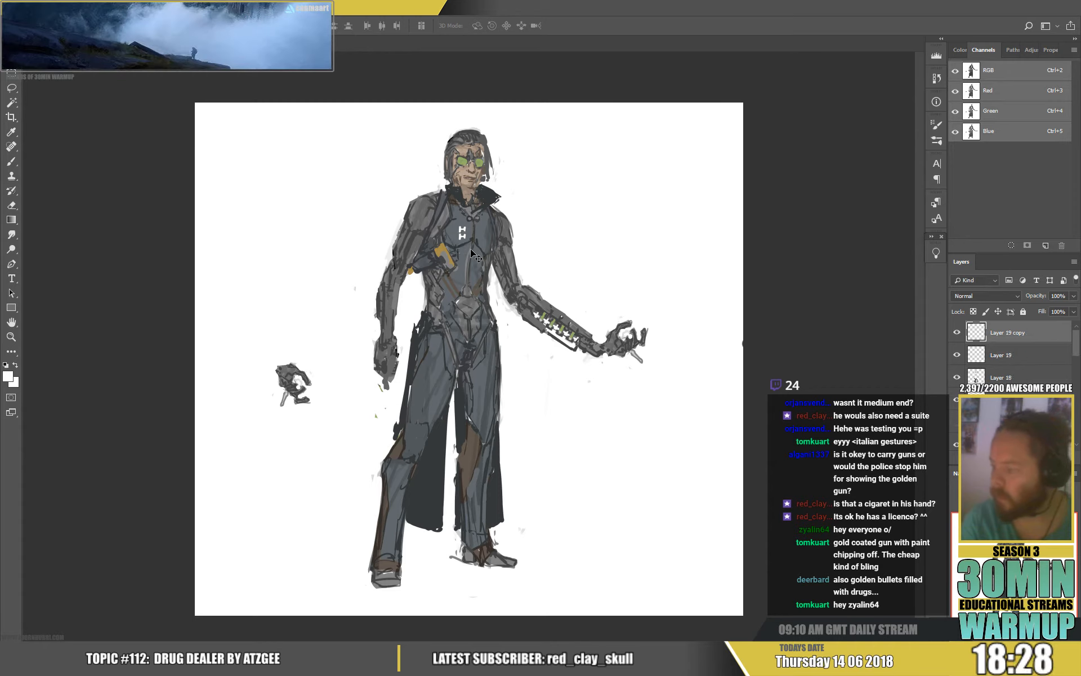
# Step: Stack duplicates of the white H-shaped mark down the chest at a wider, even spacing to form a vertical column of seven
pyautogui.hotkey('ctrl', 'z')
pyautogui.hotkey('shift', 'Down')
pyautogui.hotkey('shift', 'Down')
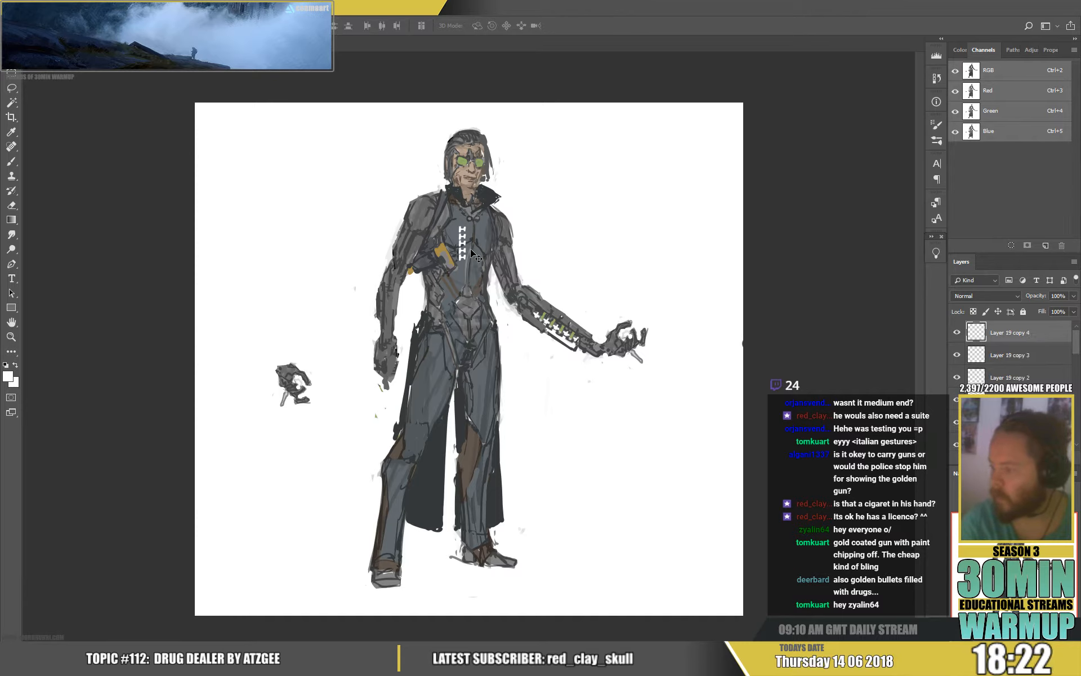
pyautogui.hotkey('ctrl', 'j')
pyautogui.hotkey('shift', 'Down')
pyautogui.hotkey('shift', 'Down')
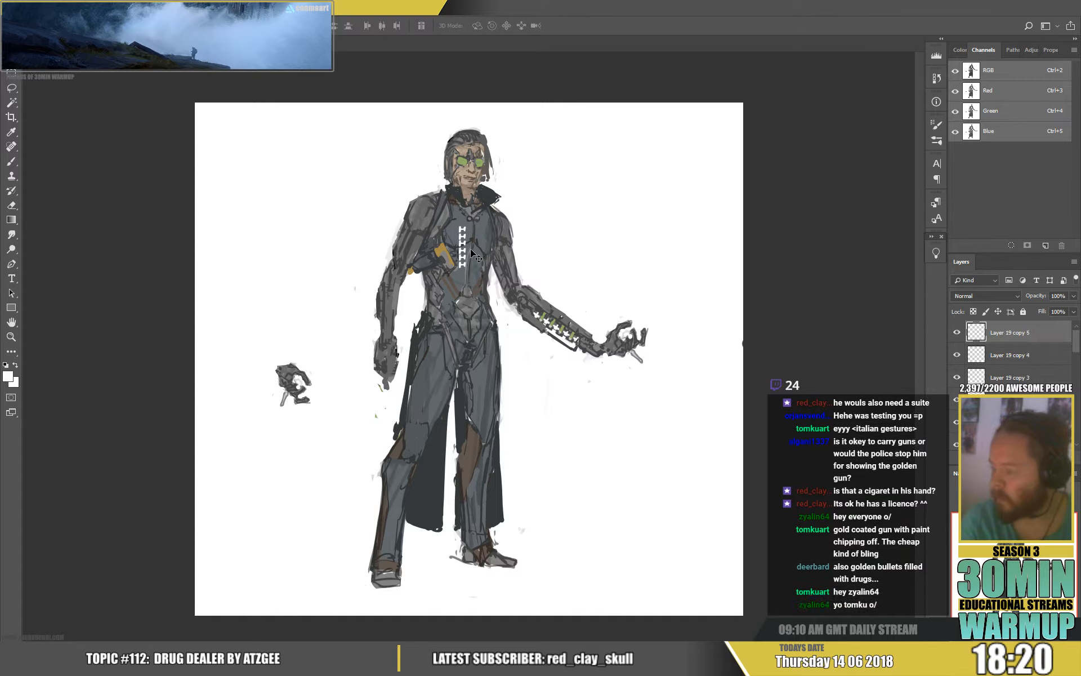
pyautogui.hotkey('ctrl', 'j')
pyautogui.hotkey('shift', 'Down')
pyautogui.hotkey('shift', 'Down')
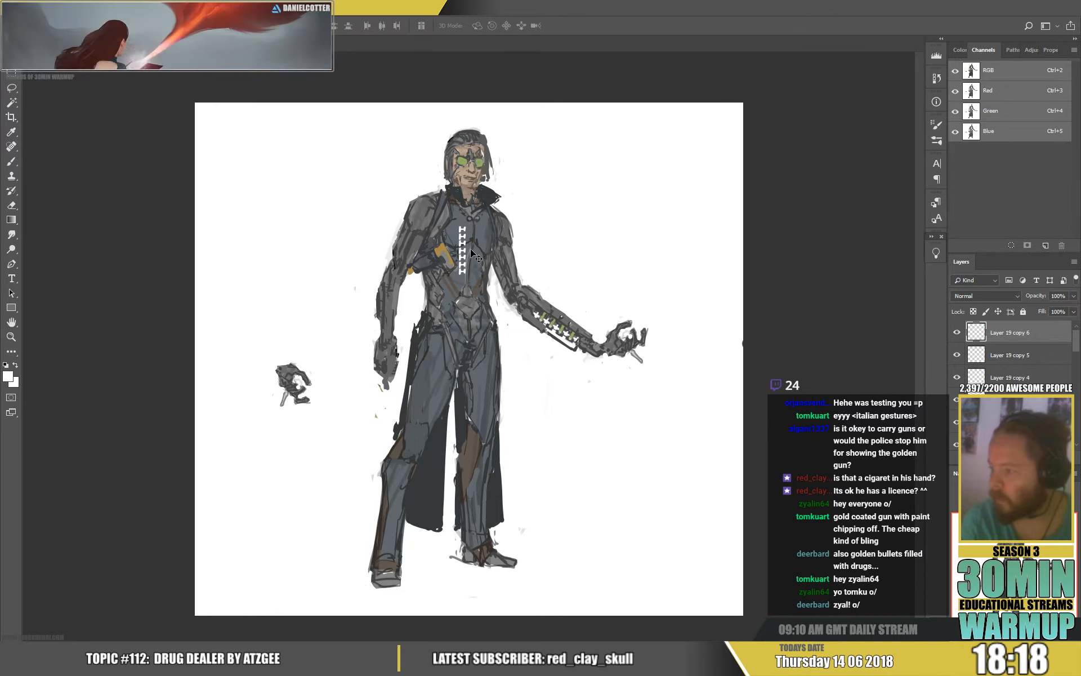
# Step: Merge the layers of the duplicated chest marks into a single layer
pyautogui.hotkey('ctrl', 'e')
pyautogui.hotkey('ctrl', 'e')
pyautogui.hotkey('ctrl', 'e')
pyautogui.hotkey('ctrl', 'e')
pyautogui.hotkey('ctrl', 'e')
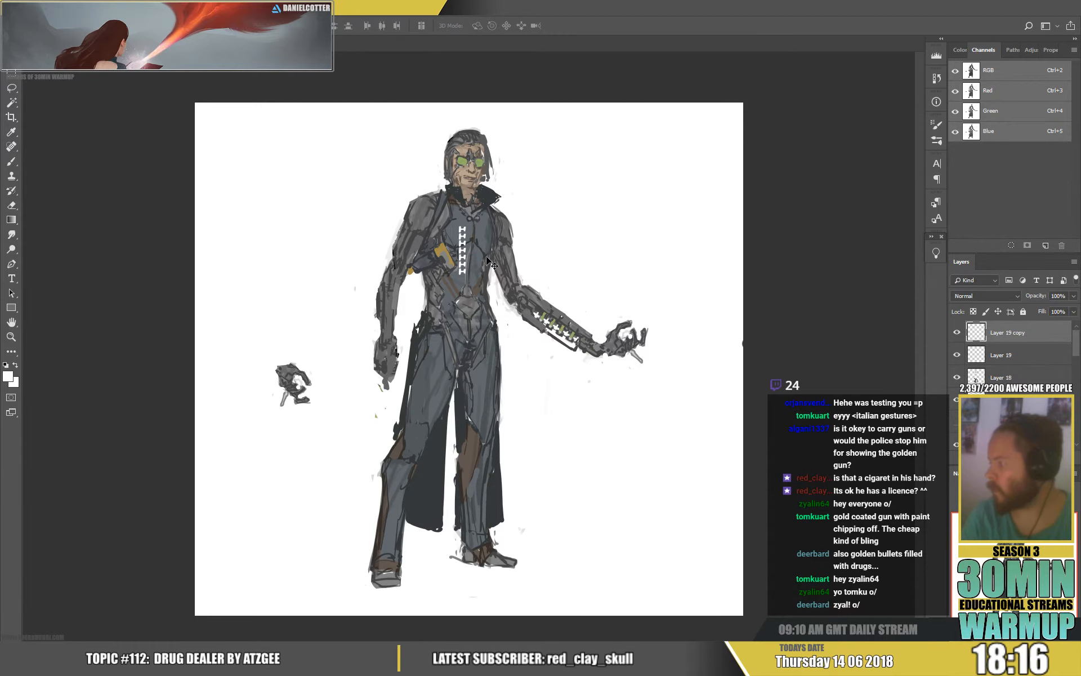
# Step: Merge the remaining duplicate into the marks layer, then shrink and rotate the column to lie along the outstretched forearm
pyautogui.hotkey('ctrl', 'e')
pyautogui.moveTo(454, 297); pyautogui.dragTo(562, 350)
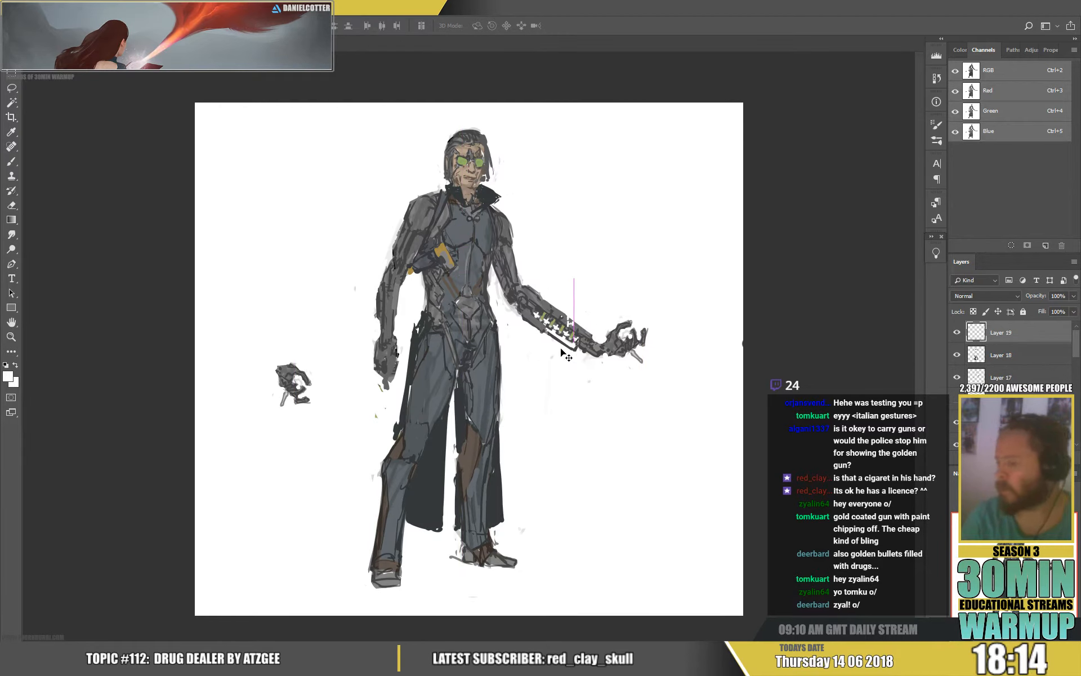
pyautogui.hotkey('ctrl', 't')
pyautogui.moveTo(555, 207); pyautogui.dragTo(696, 345)
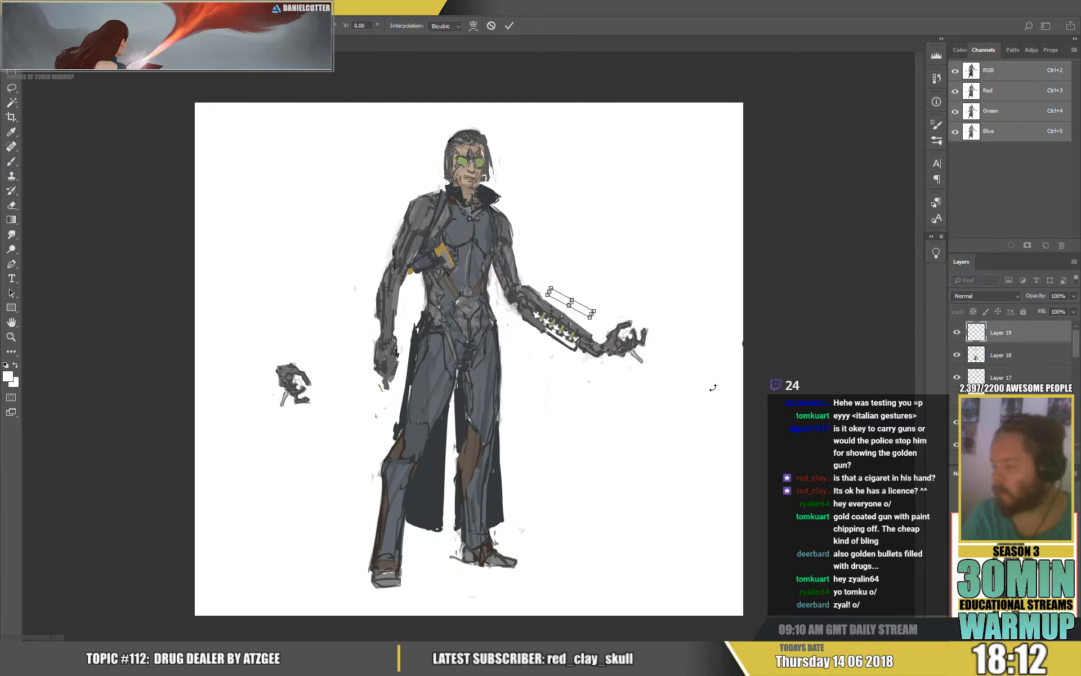
pyautogui.press('Return')
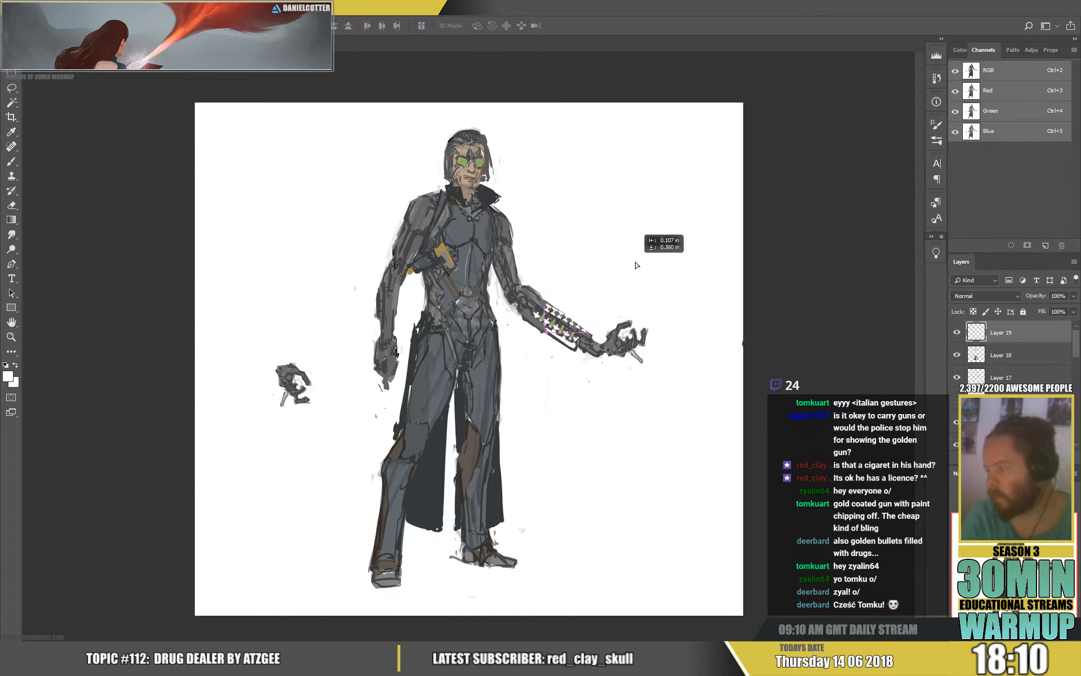
# Step: Fine-tune the rotation and height of the white marks so they line up with the row of vials on the forearm
pyautogui.hotkey('ctrl', 't')
pyautogui.moveTo(622, 266); pyautogui.dragTo(642, 255)
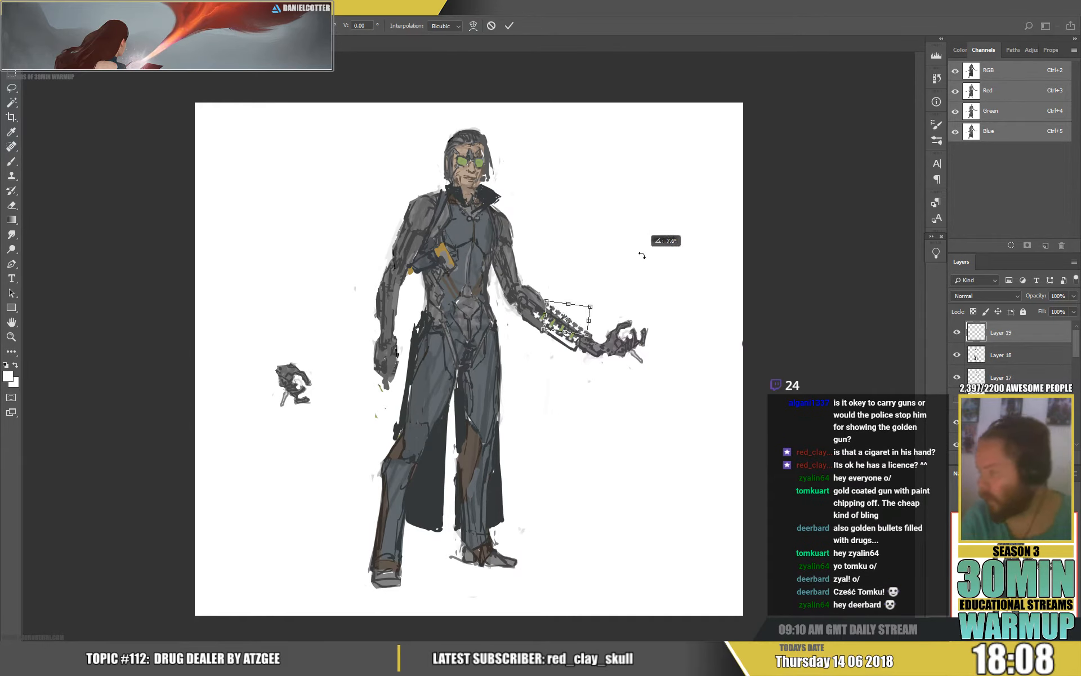
pyautogui.press('Return')
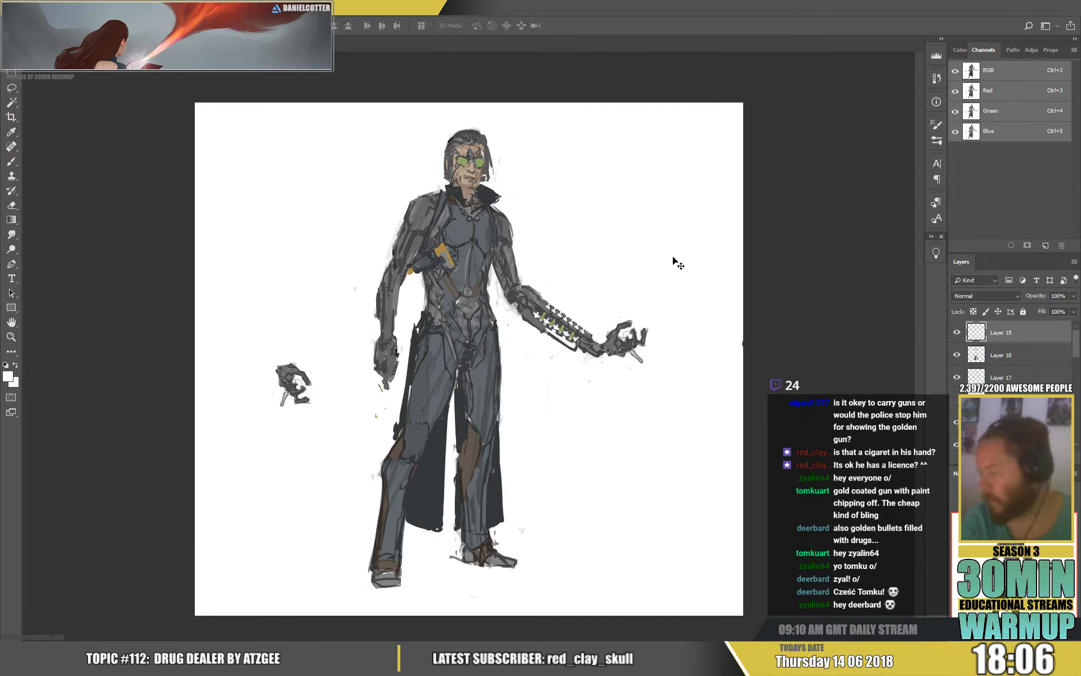
pyautogui.hotkey('ctrl', 't')
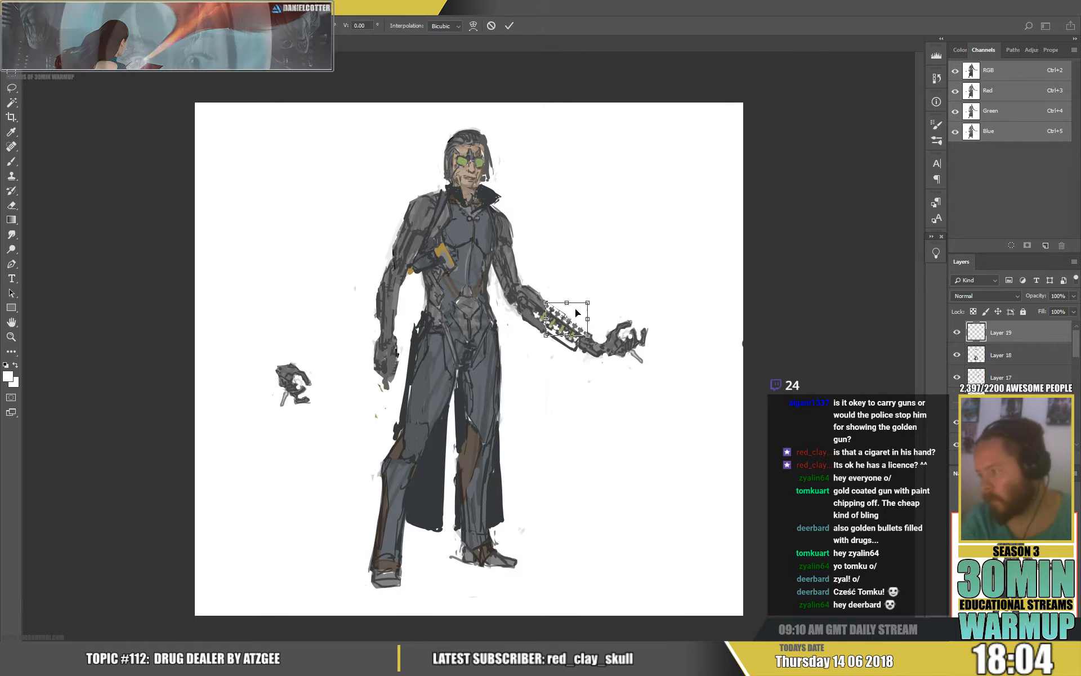
pyautogui.moveTo(568, 302); pyautogui.dragTo(566, 308)
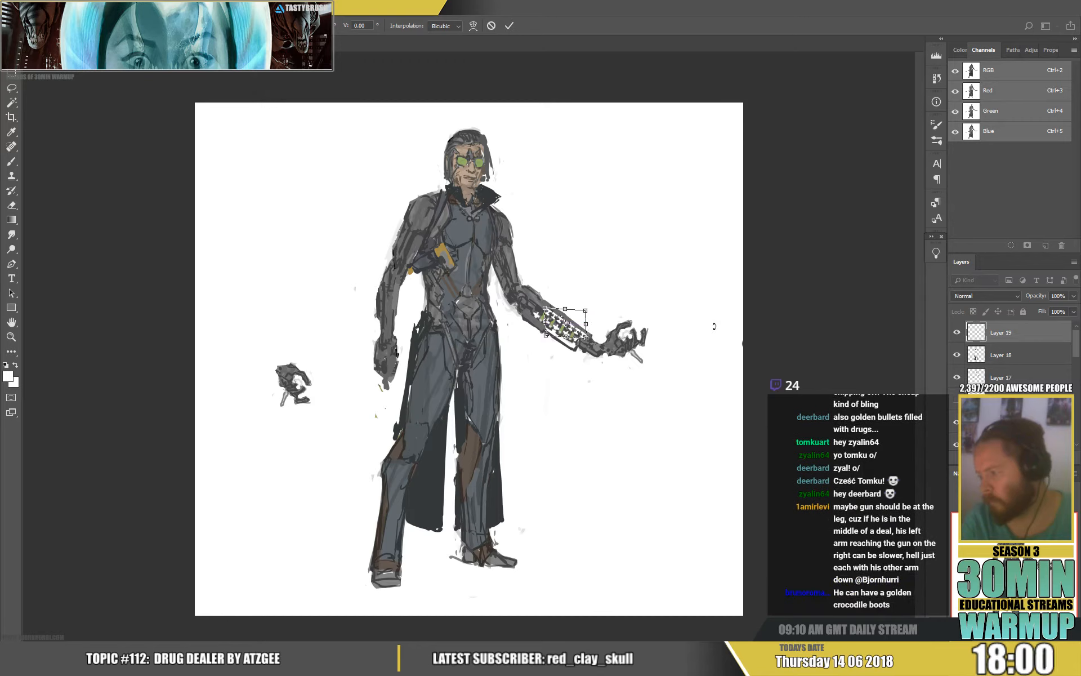
pyautogui.press('Return')
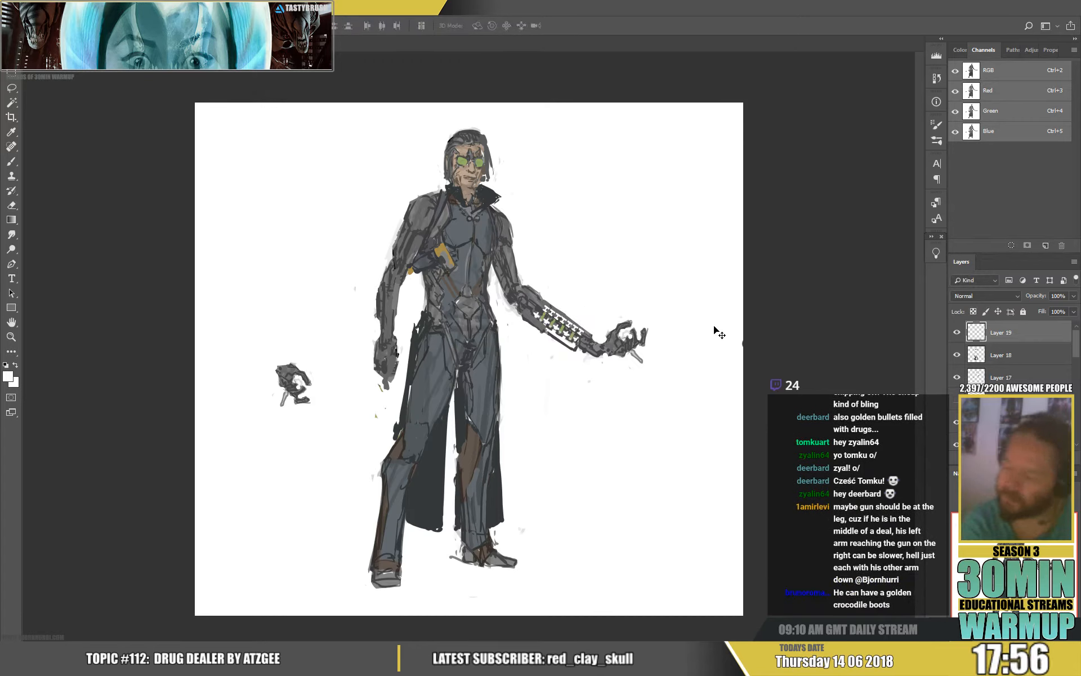
# Step: Clean up the marks and edges around the forearm's vial panel and wrist with sampled white, grey and dark tones
pyautogui.press('b')
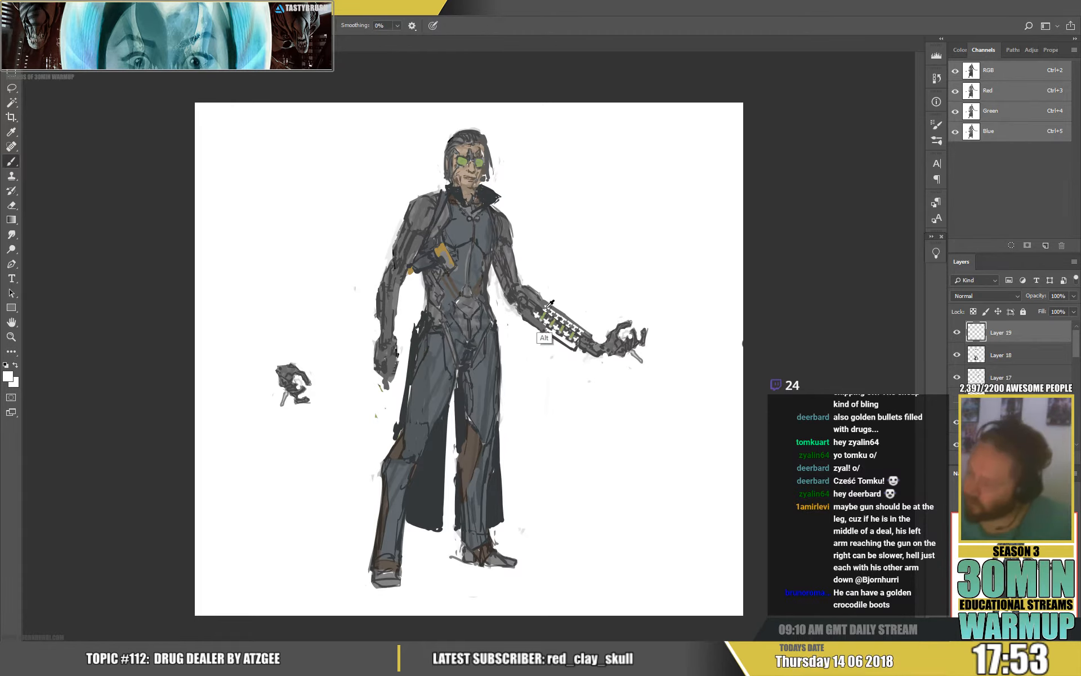
pyautogui.keyDown('alt'); pyautogui.click(550, 299); pyautogui.keyUp('alt')
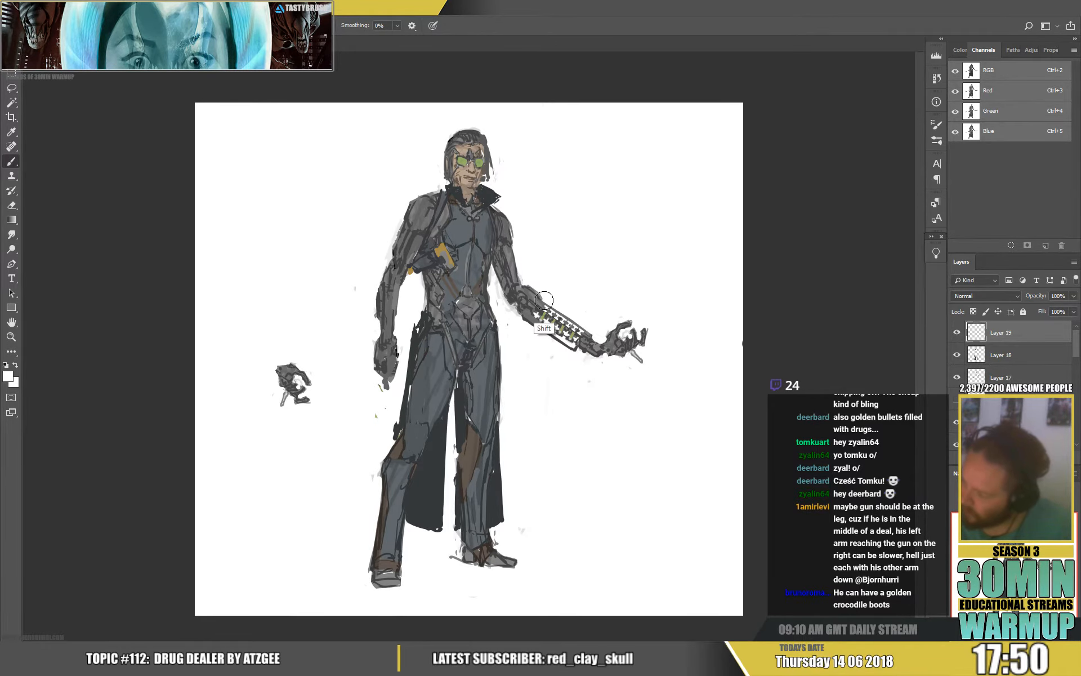
pyautogui.keyDown('alt'); pyautogui.click(590, 340); pyautogui.keyUp('alt')
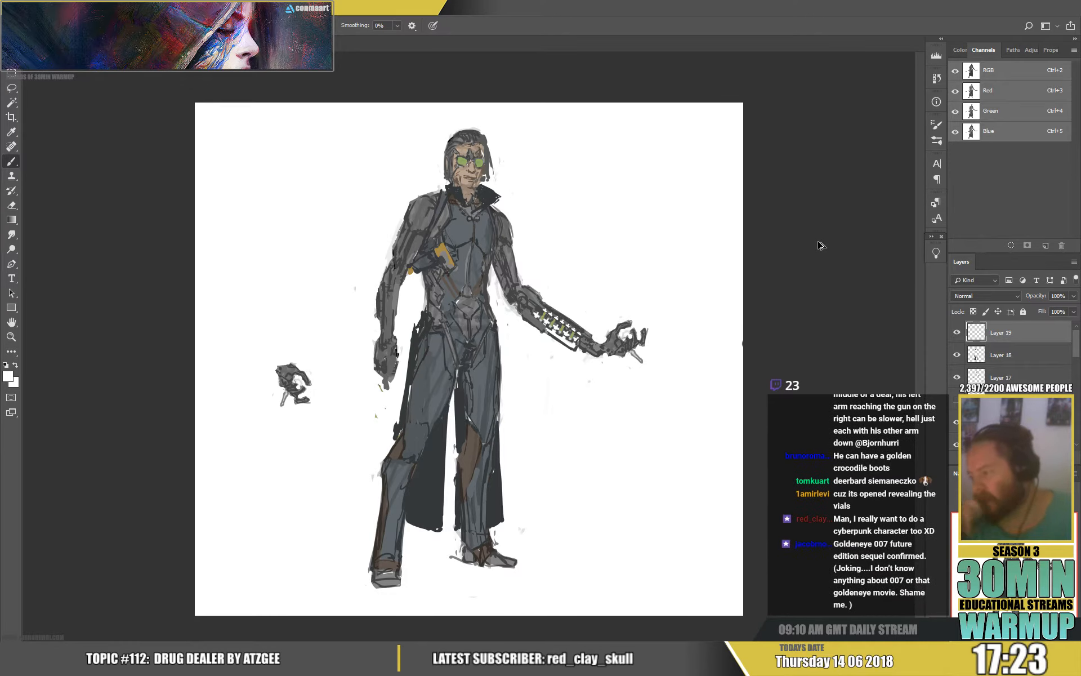
pyautogui.keyDown('alt'); pyautogui.click(548, 307); pyautogui.keyUp('alt')
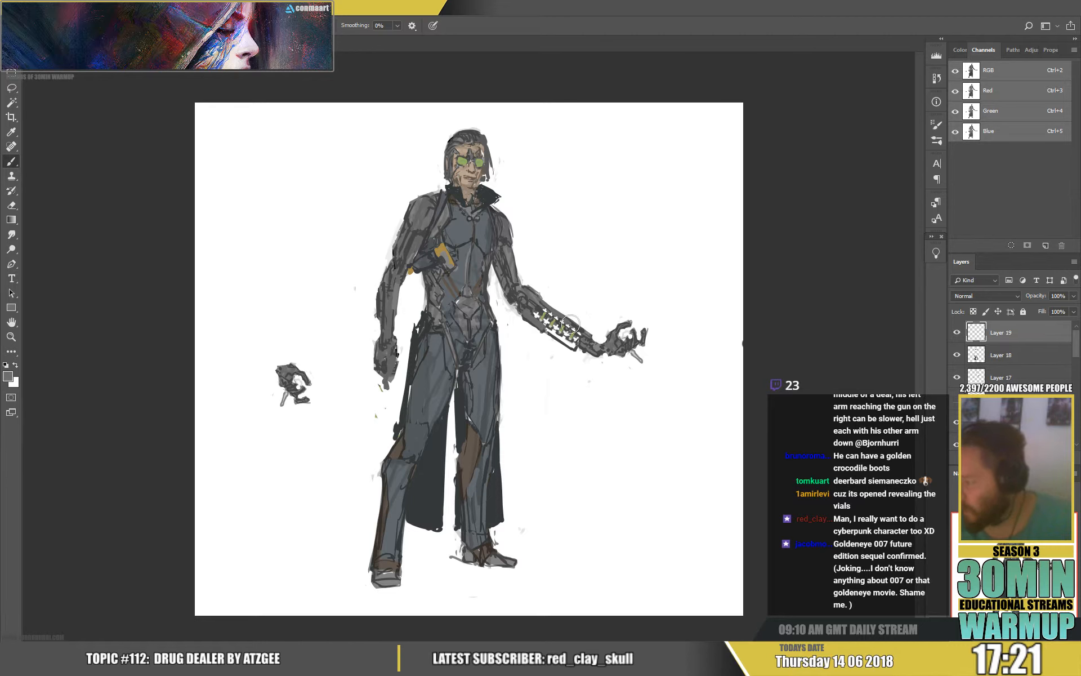
pyautogui.keyDown('alt'); pyautogui.click(581, 361); pyautogui.keyUp('alt')
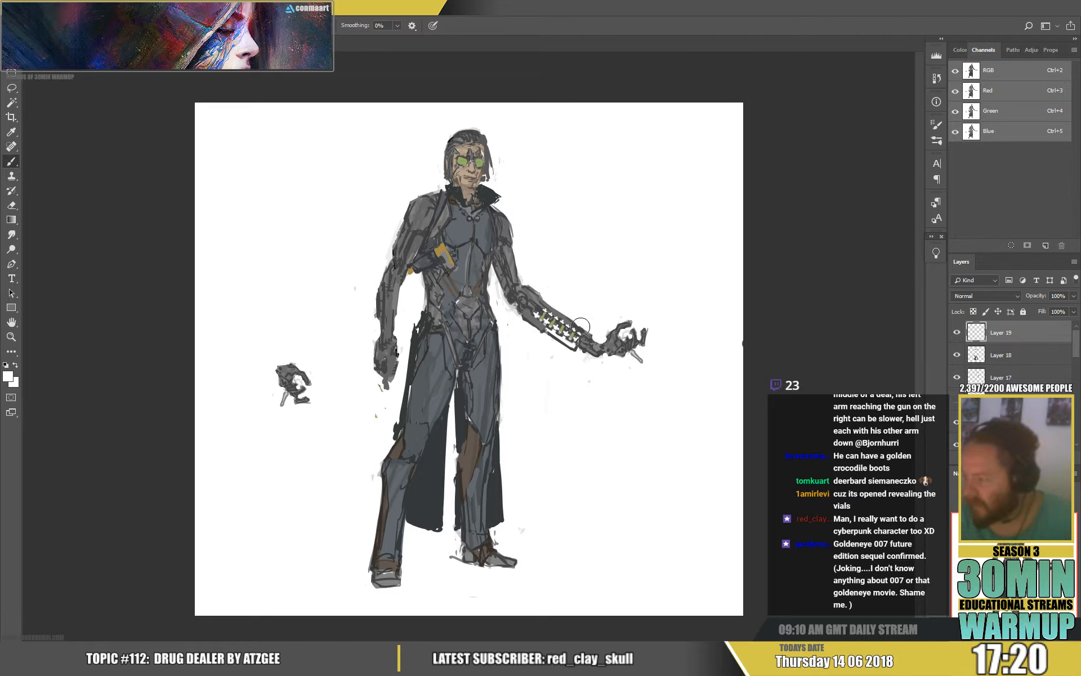
pyautogui.keyDown('alt'); pyautogui.click(574, 347); pyautogui.keyUp('alt')
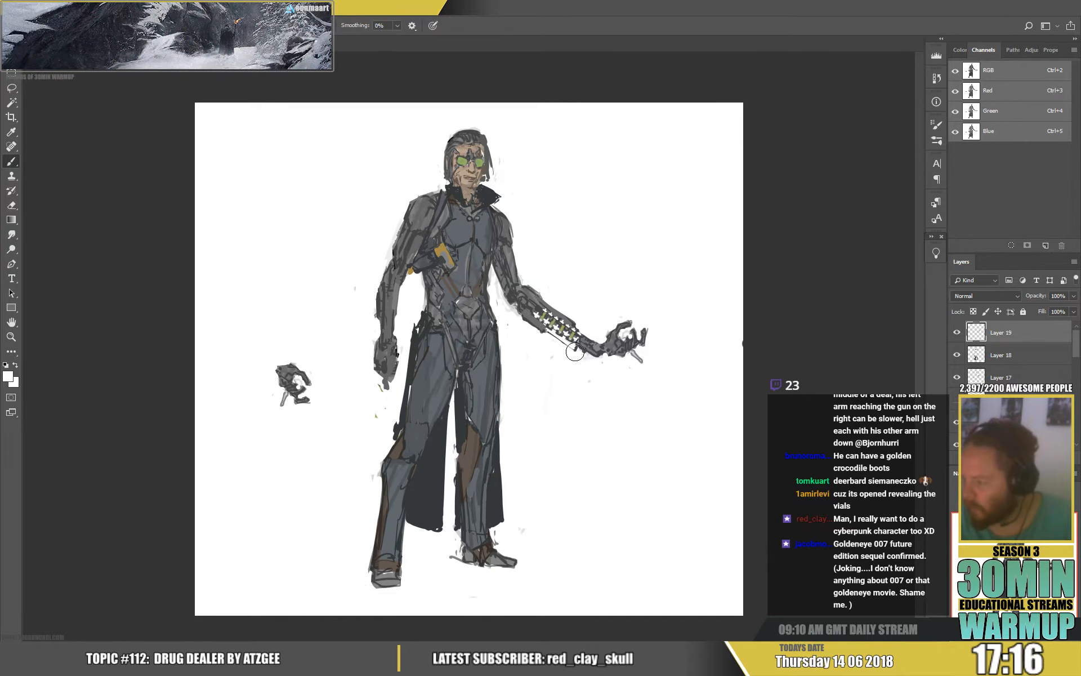
pyautogui.keyDown('alt'); pyautogui.click(575, 350); pyautogui.keyUp('alt')
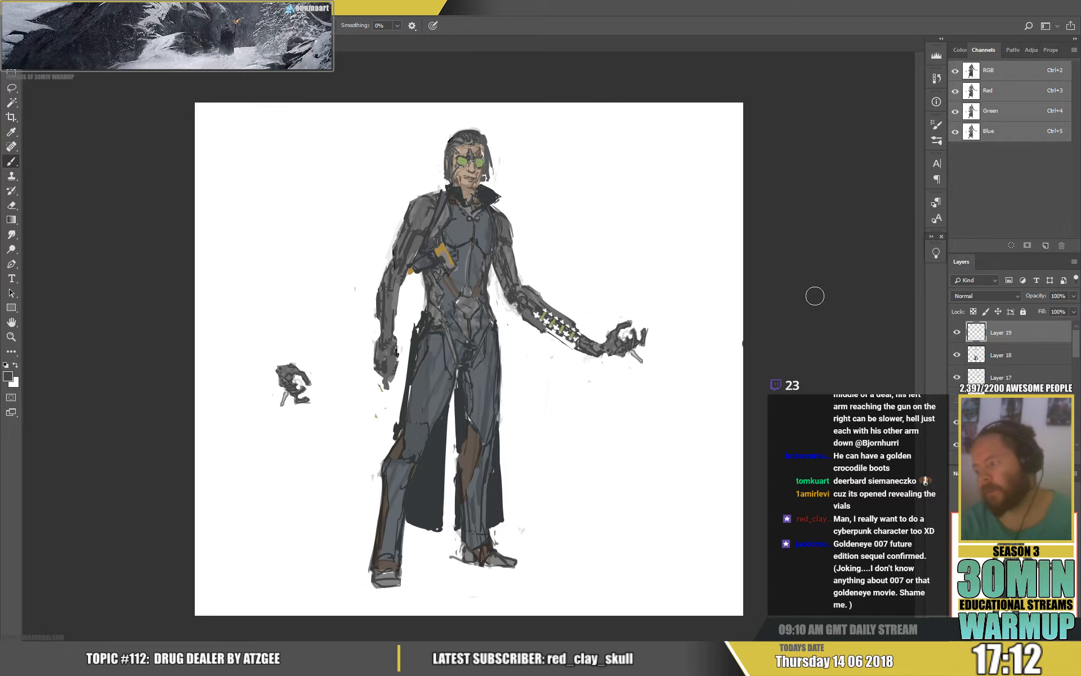
pyautogui.keyDown('alt'); pyautogui.click(586, 343); pyautogui.keyUp('alt')
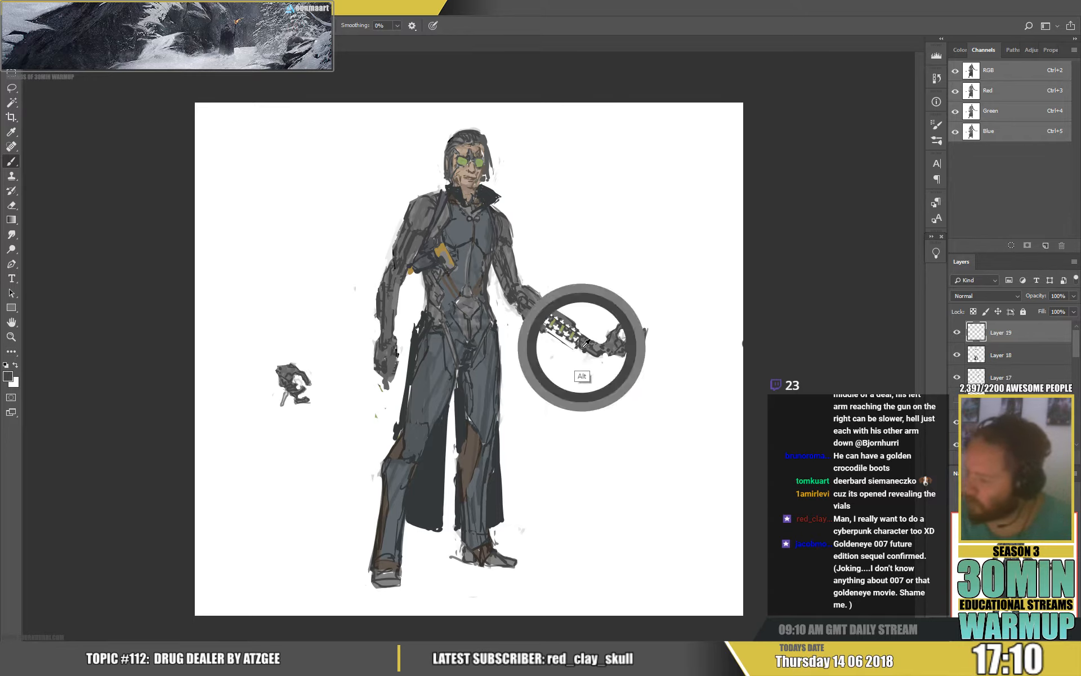
pyautogui.keyDown('alt'); pyautogui.click(584, 346); pyautogui.keyUp('alt')
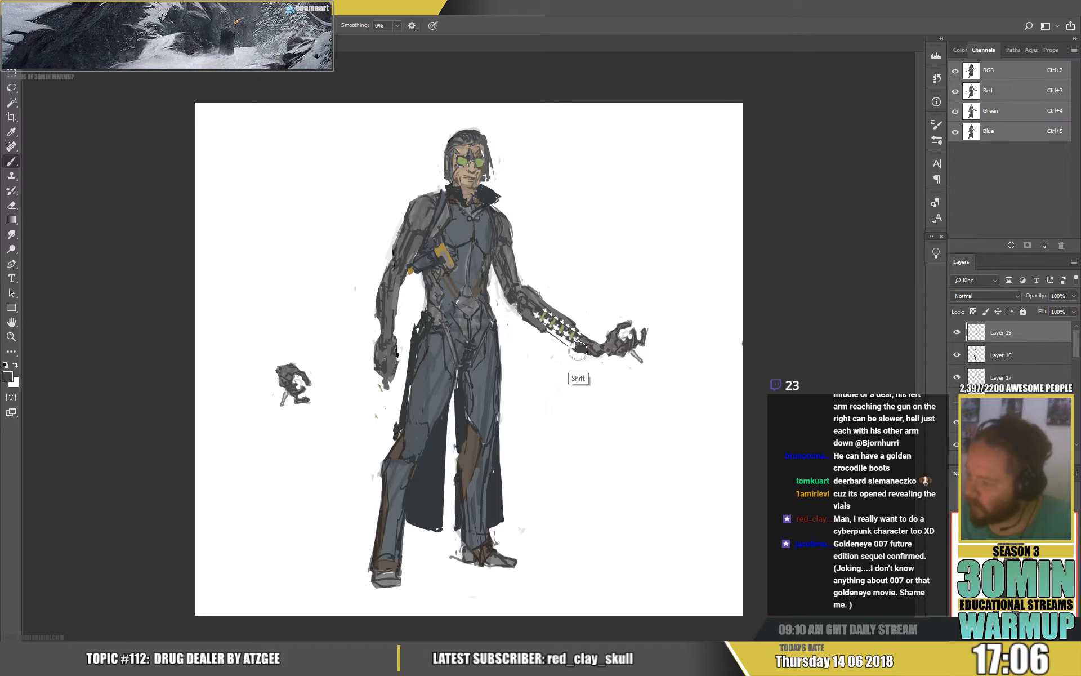
pyautogui.keyDown('alt'); pyautogui.click(571, 352); pyautogui.keyUp('alt')
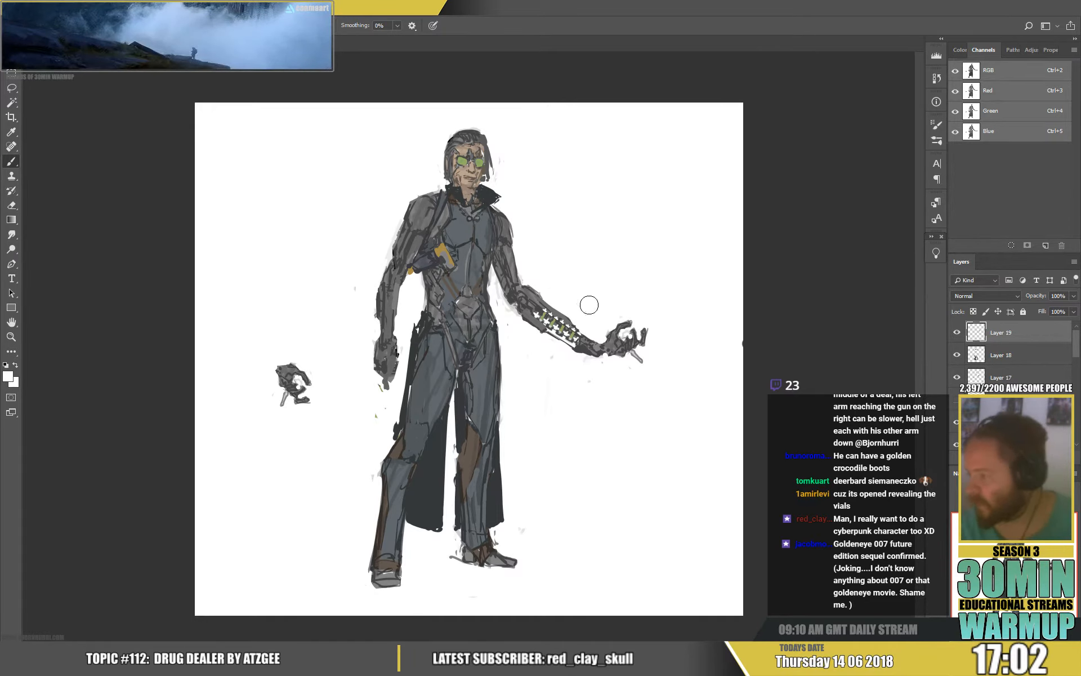
# Step: On a new layer, repaint the coat edge beside the hip in grey and block in a dark brown holster on the thigh
pyautogui.keyDown('alt'); pyautogui.click(420, 340); pyautogui.keyUp('alt')
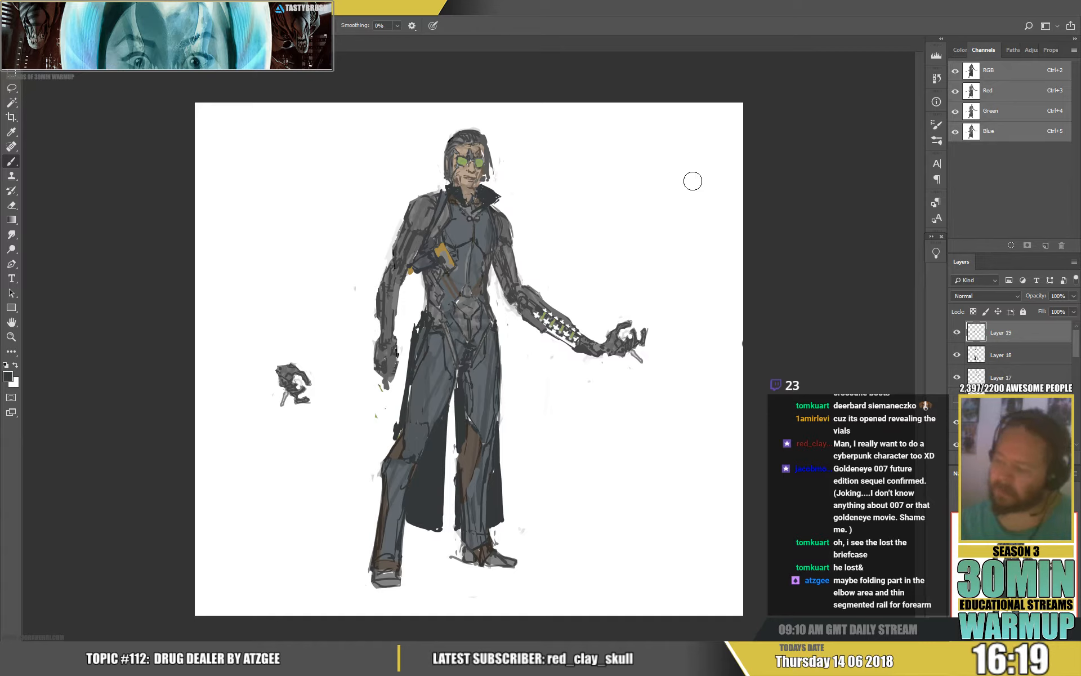
pyautogui.hotkey('ctrl', 'alt', 'shift', 'n')
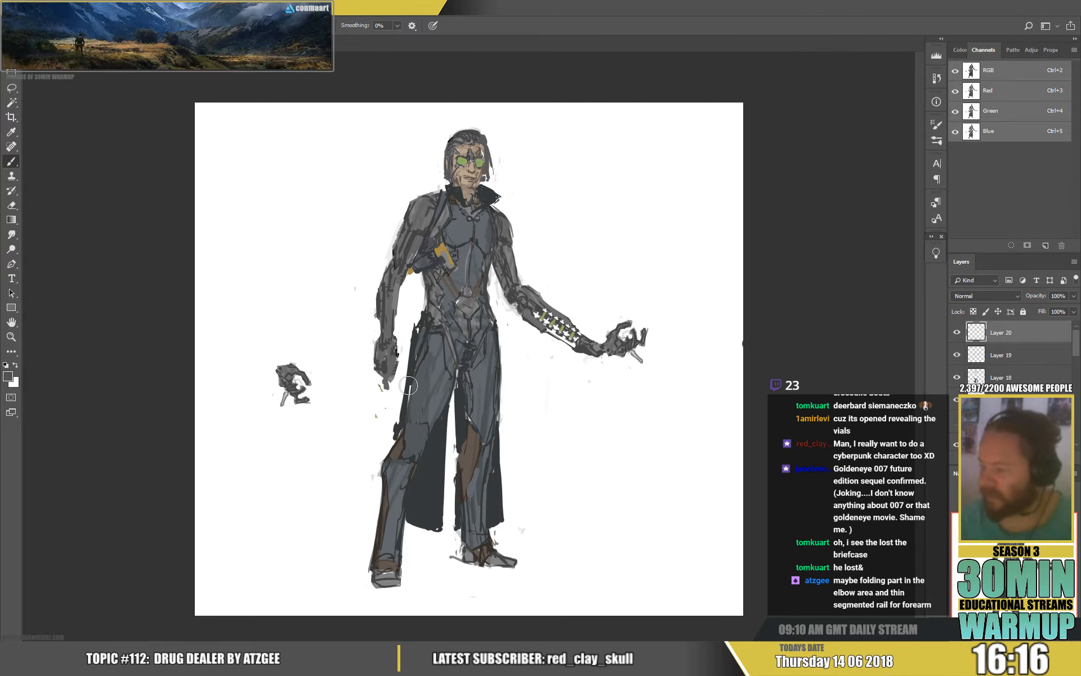
pyautogui.moveTo(400, 415); pyautogui.dragTo(405, 356)
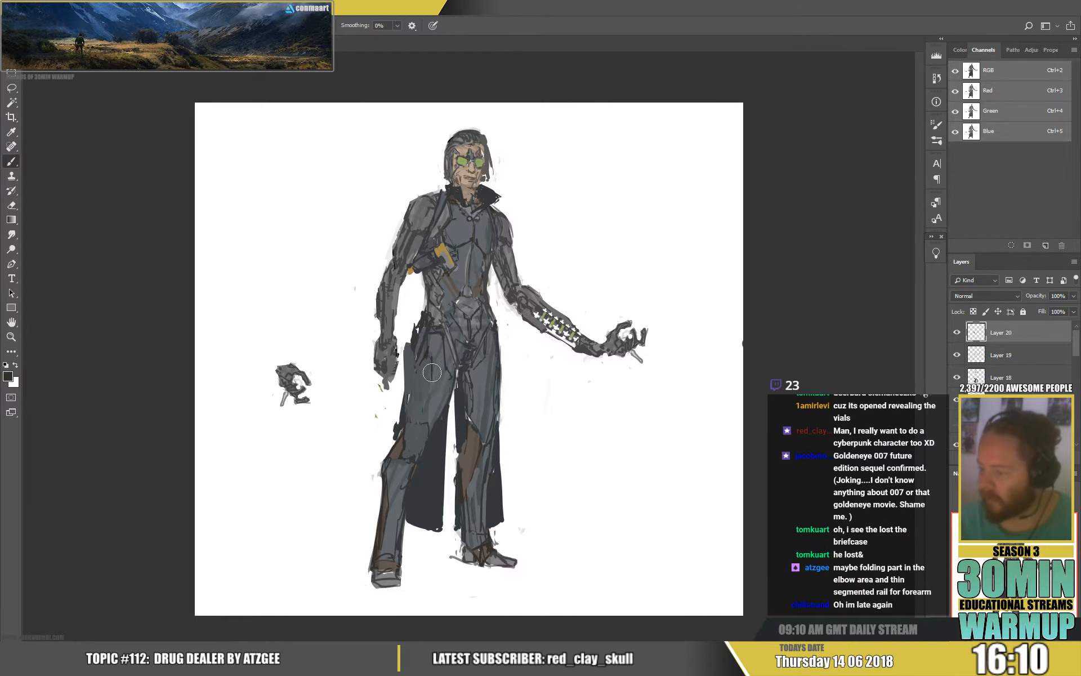
pyautogui.moveTo(432, 372)
pyautogui.mouseDown()
pyautogui.moveTo(424, 419)
pyautogui.moveTo(427, 360)
pyautogui.moveTo(425, 415)
pyautogui.moveTo(421, 372)
pyautogui.mouseUp()
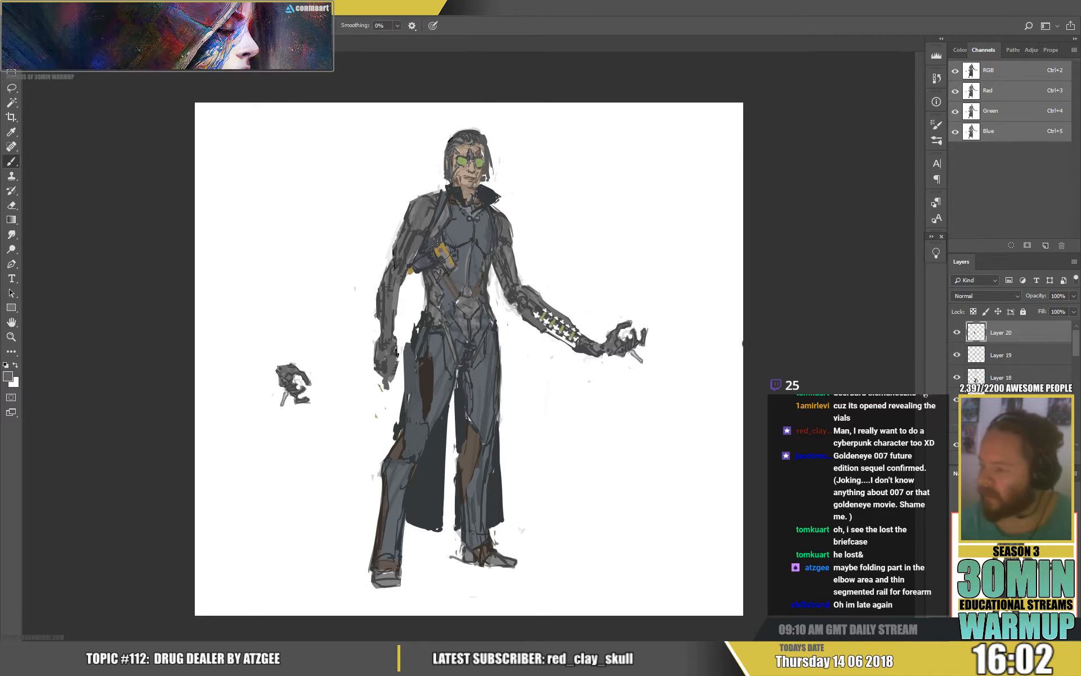
# Step: Paint over the golden gun and holster on the chest with sampled suit greys
pyautogui.keyDown('alt'); pyautogui.click(442, 272); pyautogui.keyUp('alt')
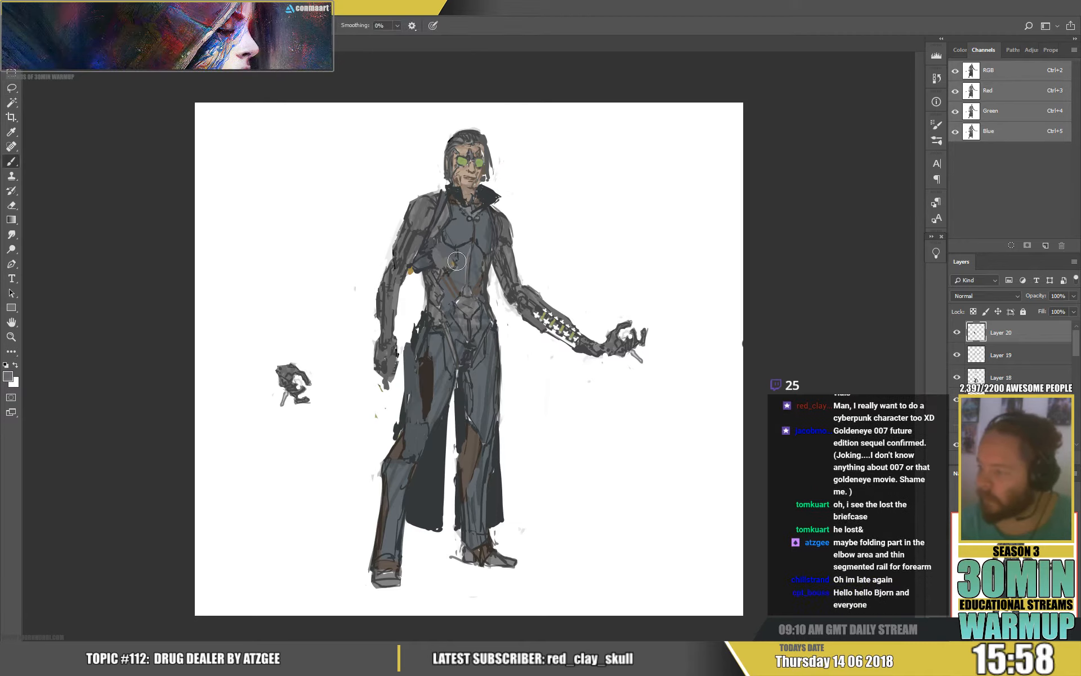
pyautogui.keyDown('alt'); pyautogui.click(428, 260); pyautogui.keyUp('alt')
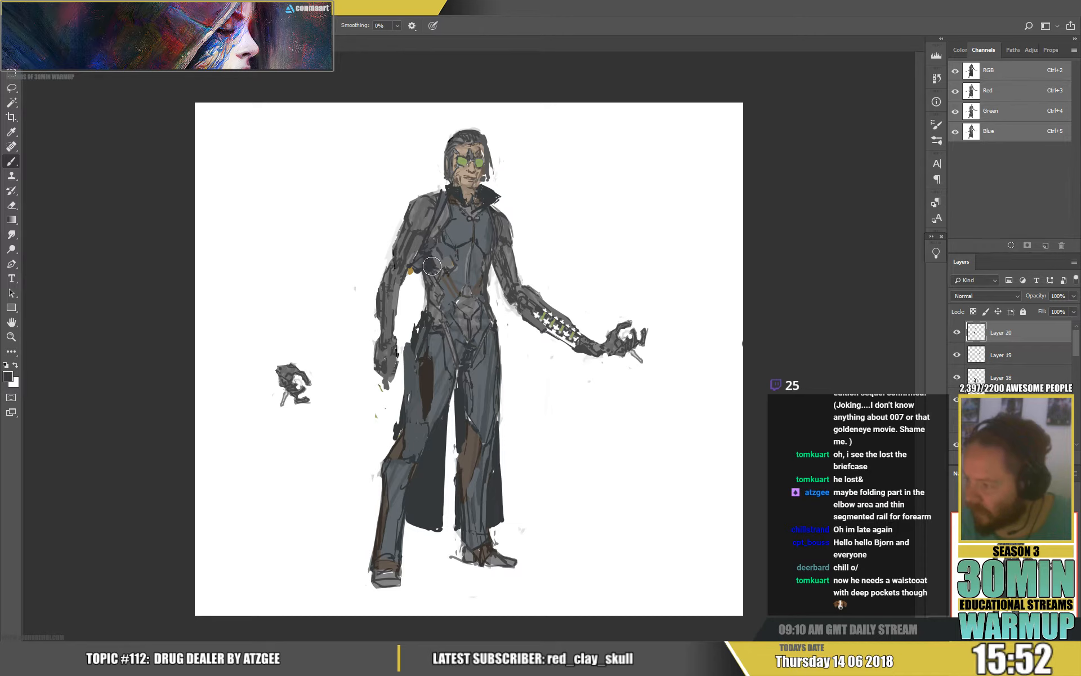
pyautogui.keyDown('alt'); pyautogui.click(418, 268); pyautogui.keyUp('alt')
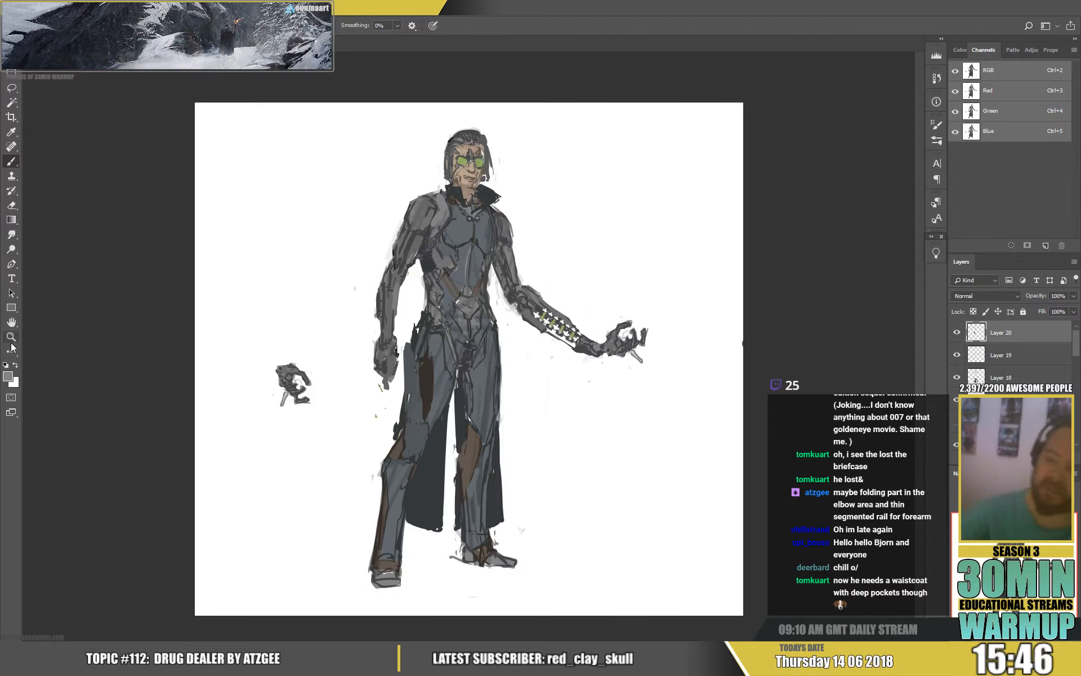
# Step: Set the foreground colour to golden orange #f4ac00 and paint small accents on both sides of the lower chest
pyautogui.click(7, 378)
pyautogui.click(366, 319)
pyautogui.click(354, 201)
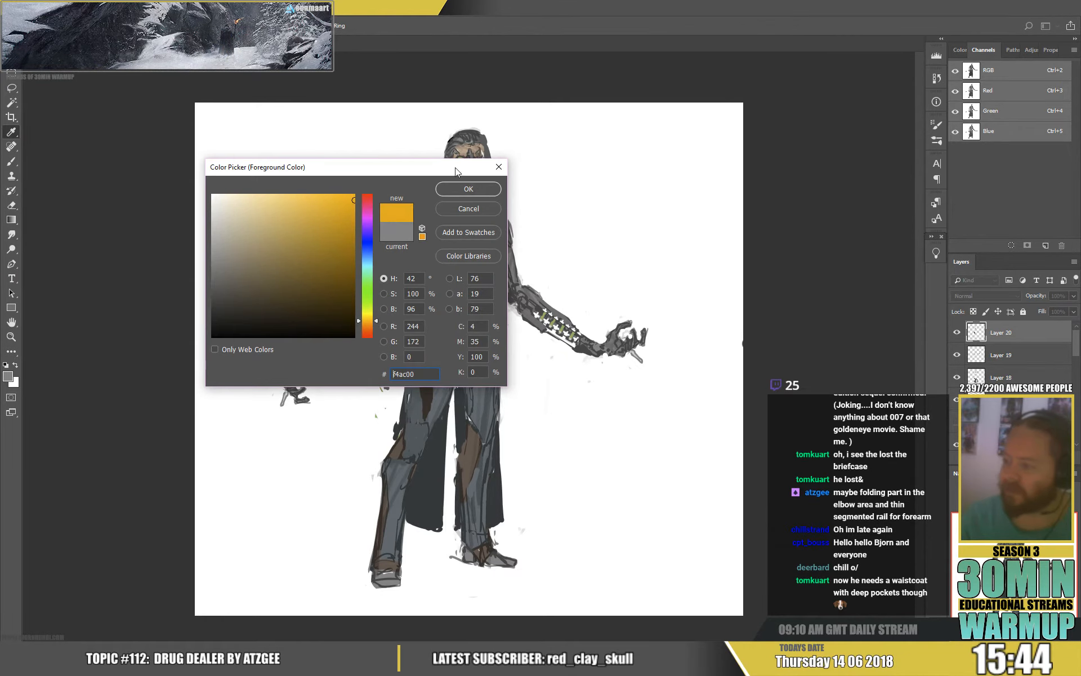
pyautogui.click(466, 191)
pyautogui.rightClick(515, 208)
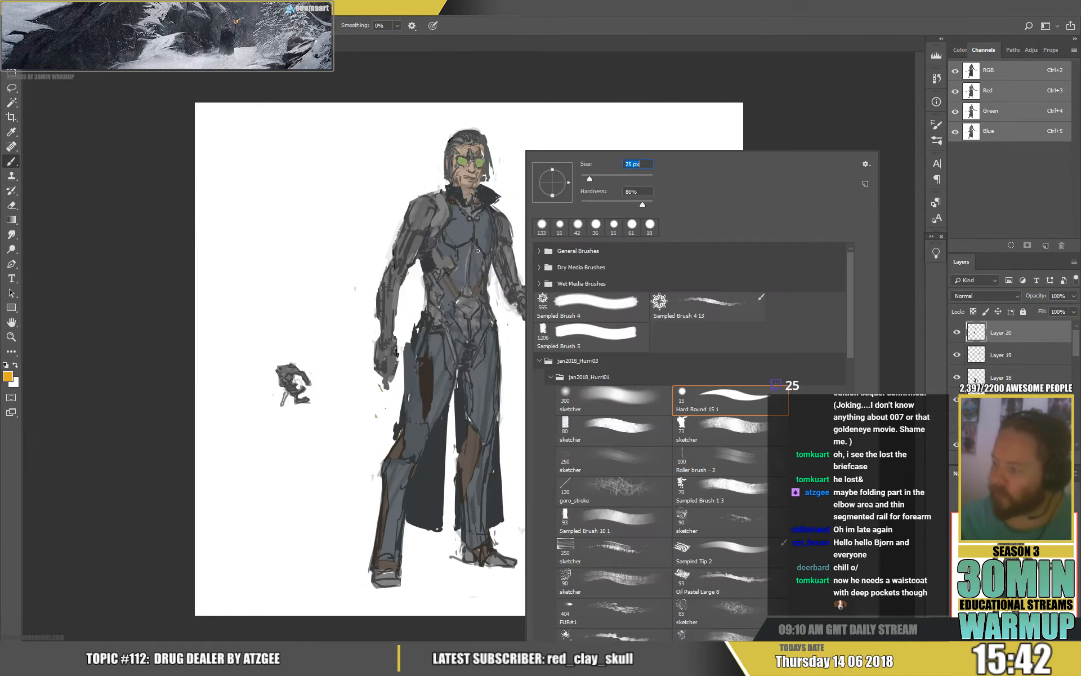
pyautogui.moveTo(450, 259); pyautogui.dragTo(452, 263)
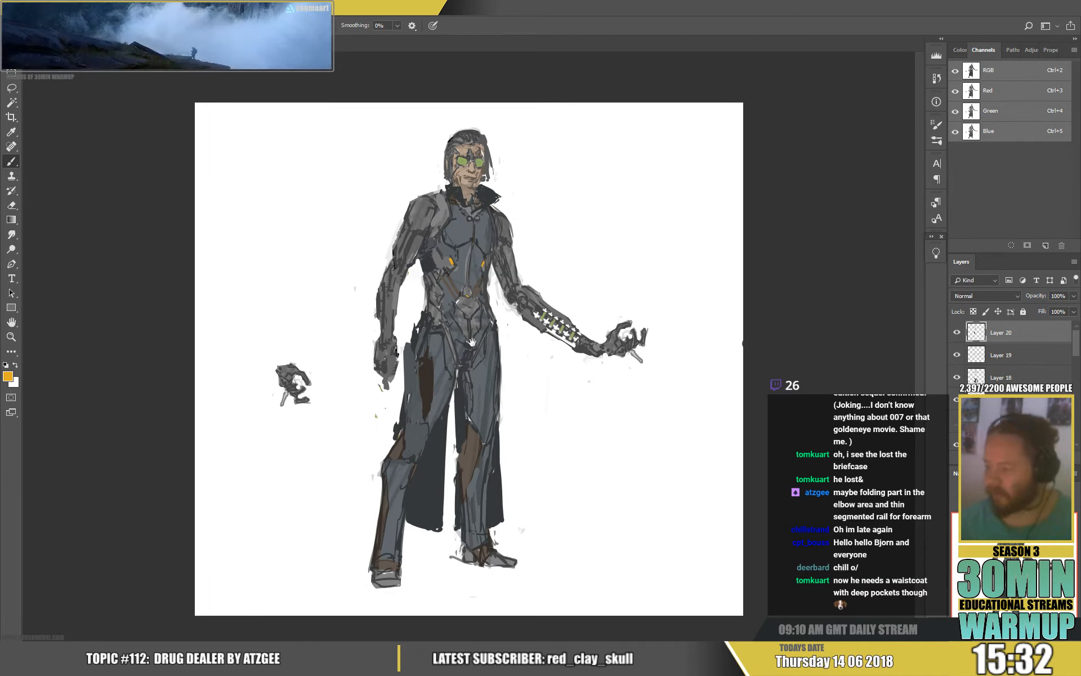
# Step: With a smaller hard round brush, paint the golden orange gun with its grip and long barrel over the dark thigh holster
pyautogui.rightClick(440, 367)
pyautogui.click(522, 179)
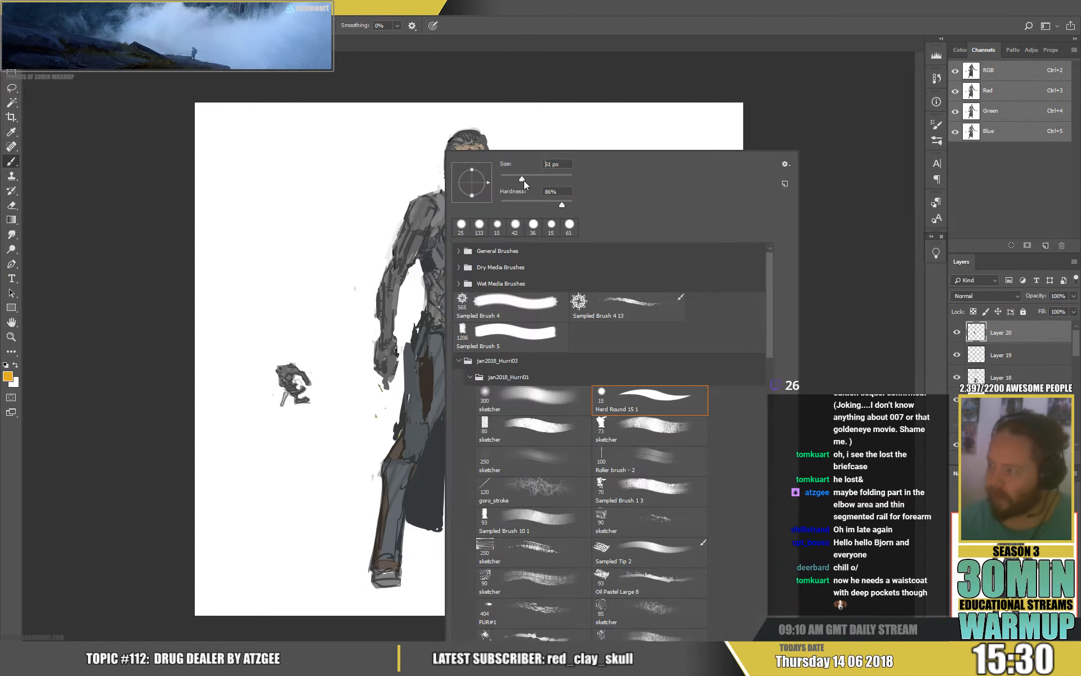
pyautogui.click(421, 362)
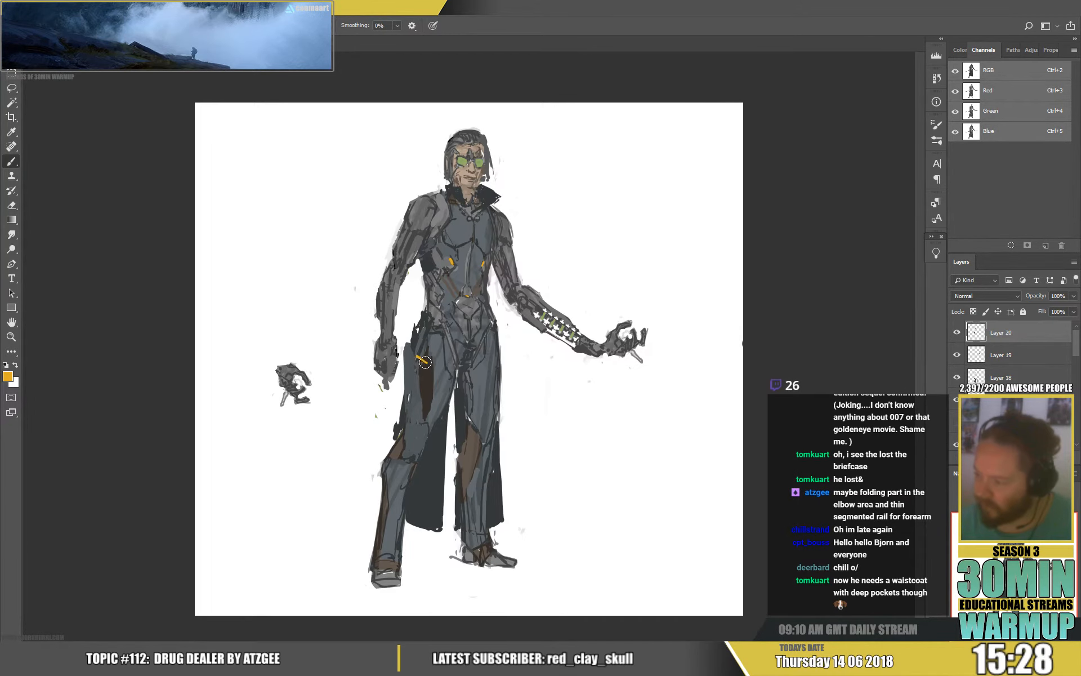
pyautogui.moveTo(424, 373); pyautogui.dragTo(425, 390)
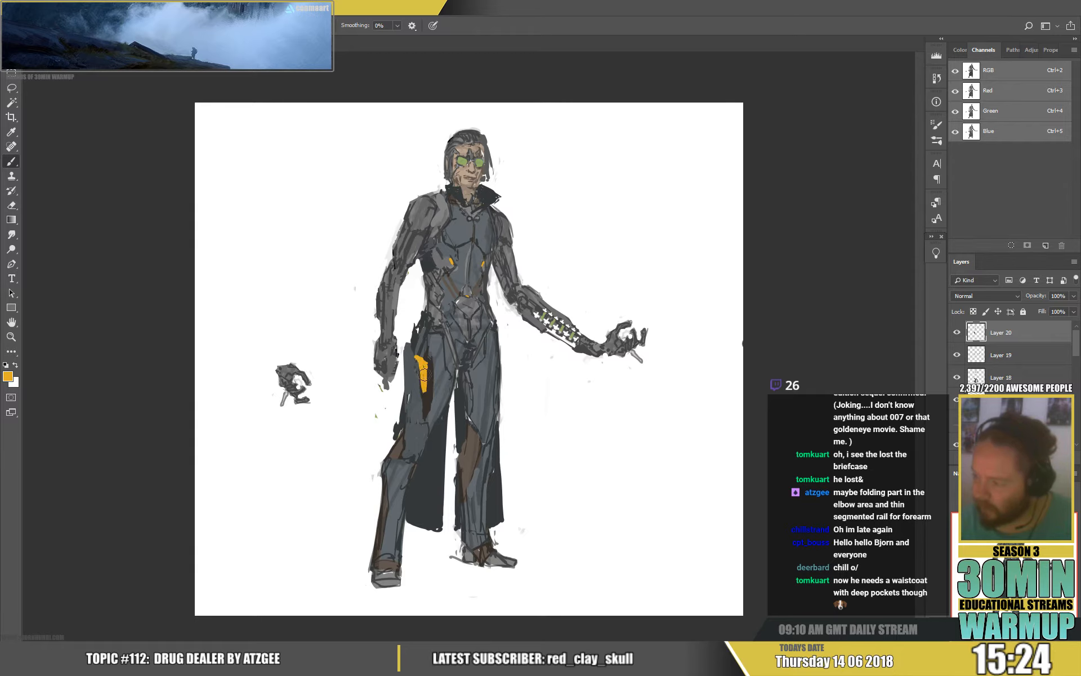
pyautogui.keyDown('alt'); pyautogui.click(423, 365); pyautogui.keyUp('alt')
pyautogui.keyDown('alt'); pyautogui.click(425, 381); pyautogui.keyUp('alt')
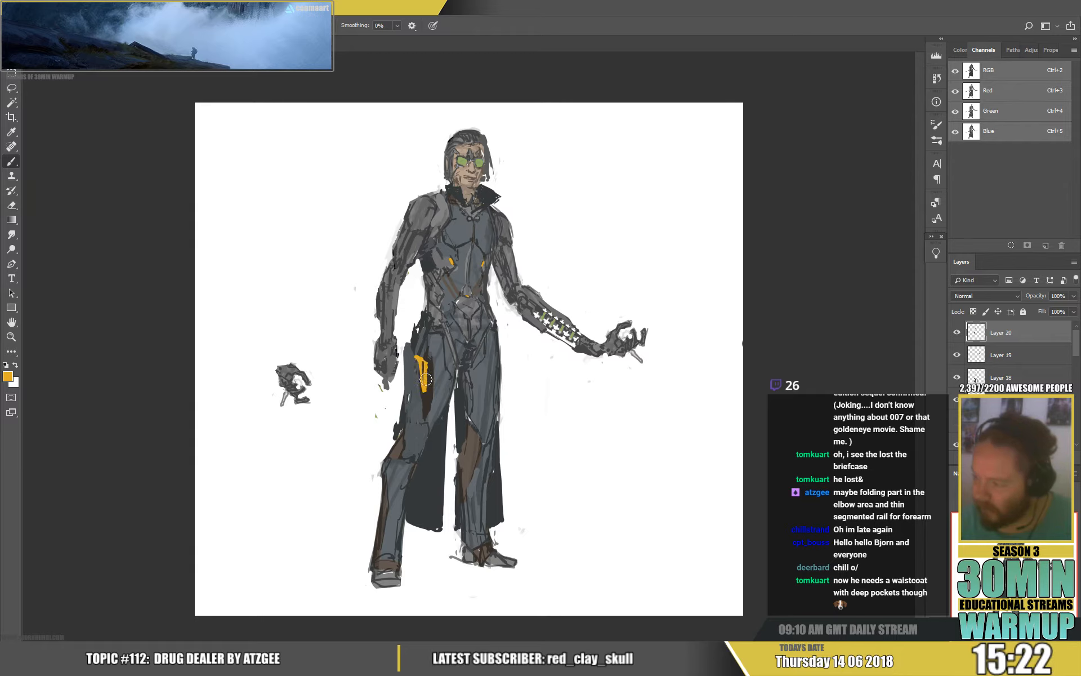
pyautogui.moveTo(423, 388); pyautogui.dragTo(426, 389)
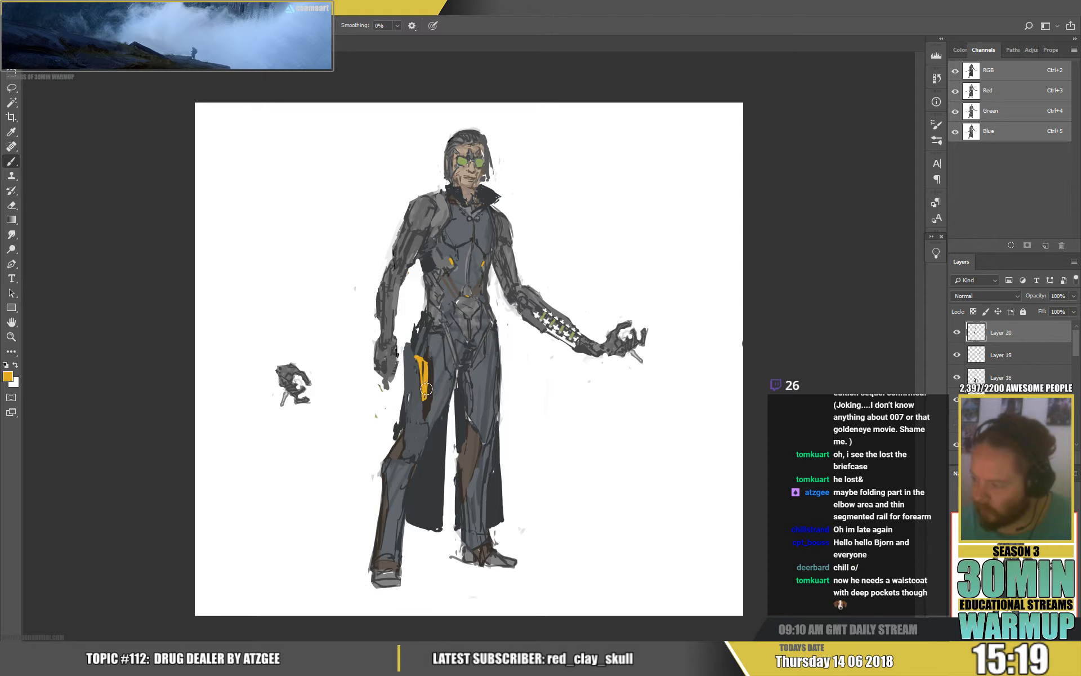
# Step: Refine the golden gun's shape and the surrounding holster and coat edges with sampled orange, grey and dark tones
pyautogui.keyDown('alt'); pyautogui.click(434, 390); pyautogui.keyUp('alt')
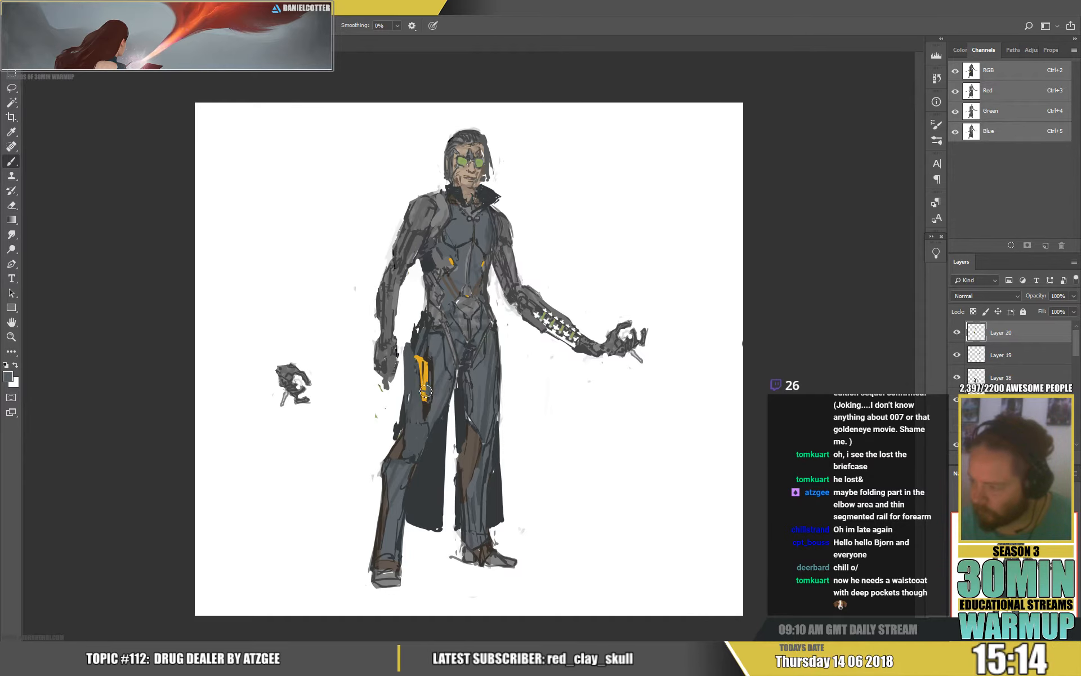
pyautogui.keyDown('alt'); pyautogui.click(425, 359); pyautogui.keyUp('alt')
pyautogui.keyDown('alt'); pyautogui.click(423, 358); pyautogui.keyUp('alt')
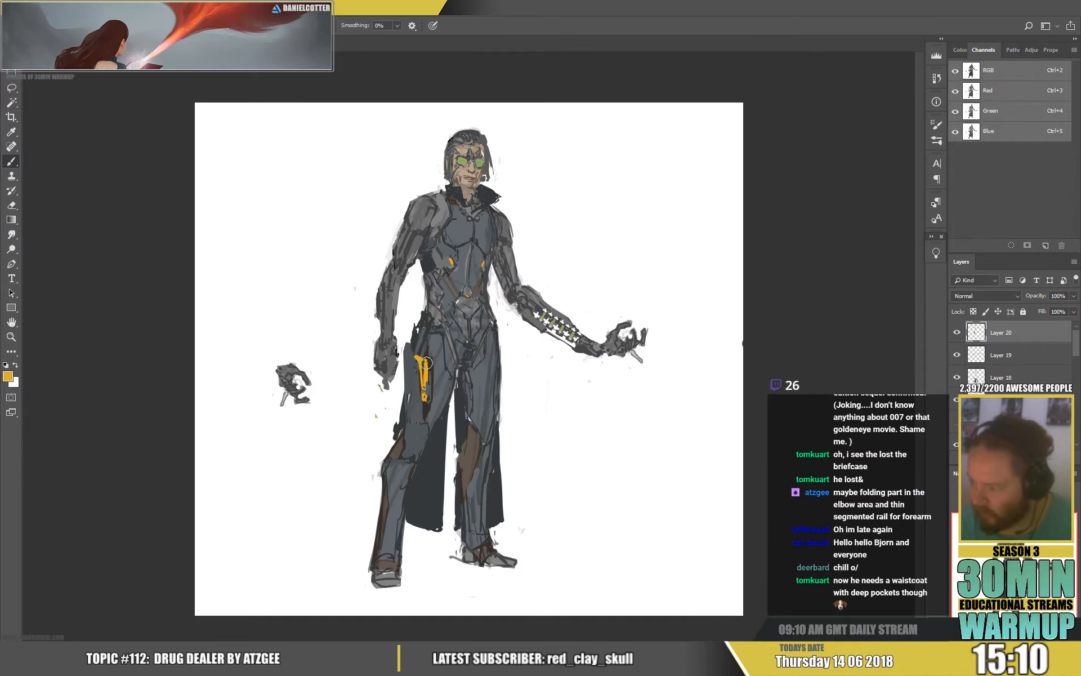
pyautogui.keyDown('alt'); pyautogui.click(424, 360); pyautogui.keyUp('alt')
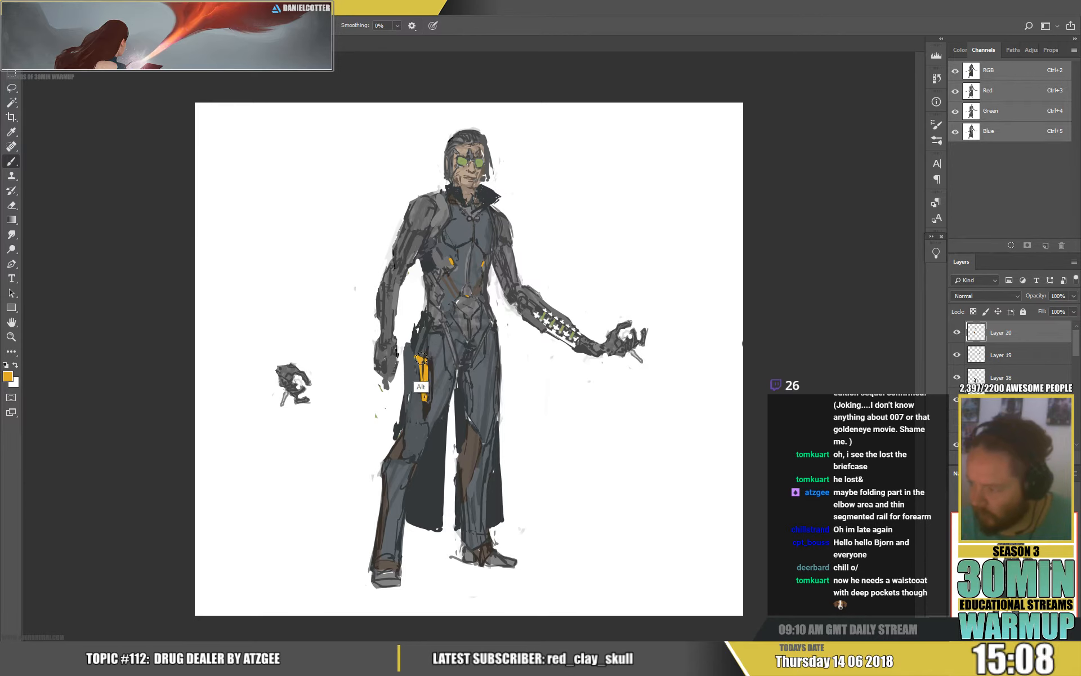
pyautogui.keyDown('alt'); pyautogui.click(421, 359); pyautogui.keyUp('alt')
pyautogui.moveTo(422, 357)
pyautogui.mouseDown()
pyautogui.moveTo(419, 339)
pyautogui.moveTo(410, 344)
pyautogui.mouseUp()
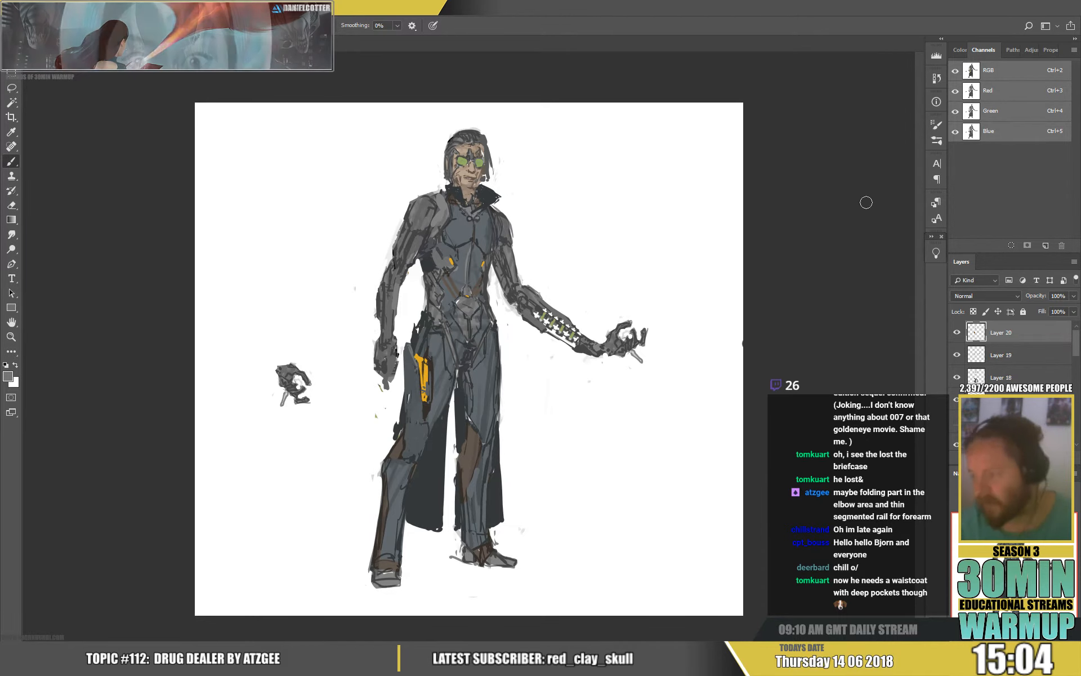
pyautogui.keyDown('alt'); pyautogui.click(407, 417); pyautogui.keyUp('alt')
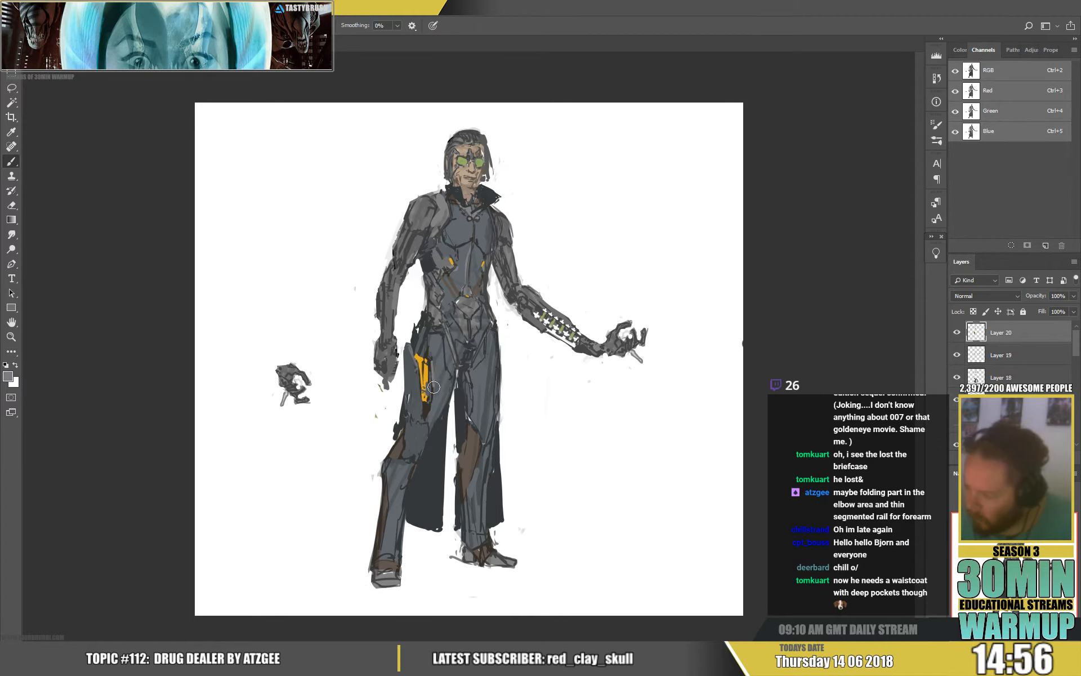
pyautogui.keyDown('alt'); pyautogui.click(428, 407); pyautogui.keyUp('alt')
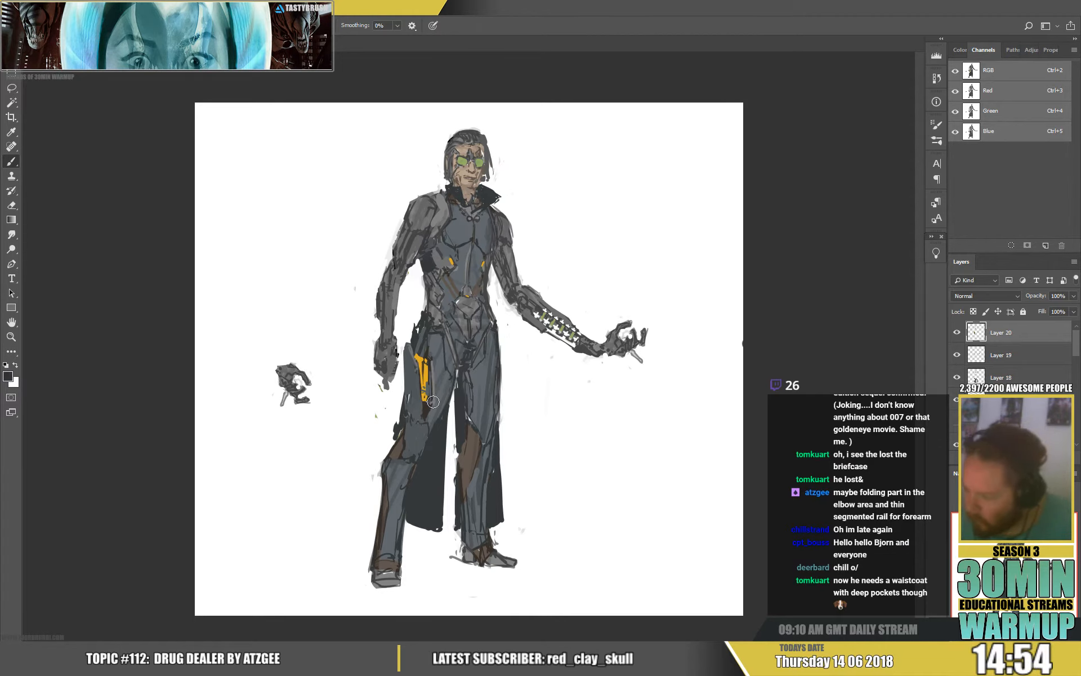
pyautogui.moveTo(432, 360); pyautogui.dragTo(434, 400)
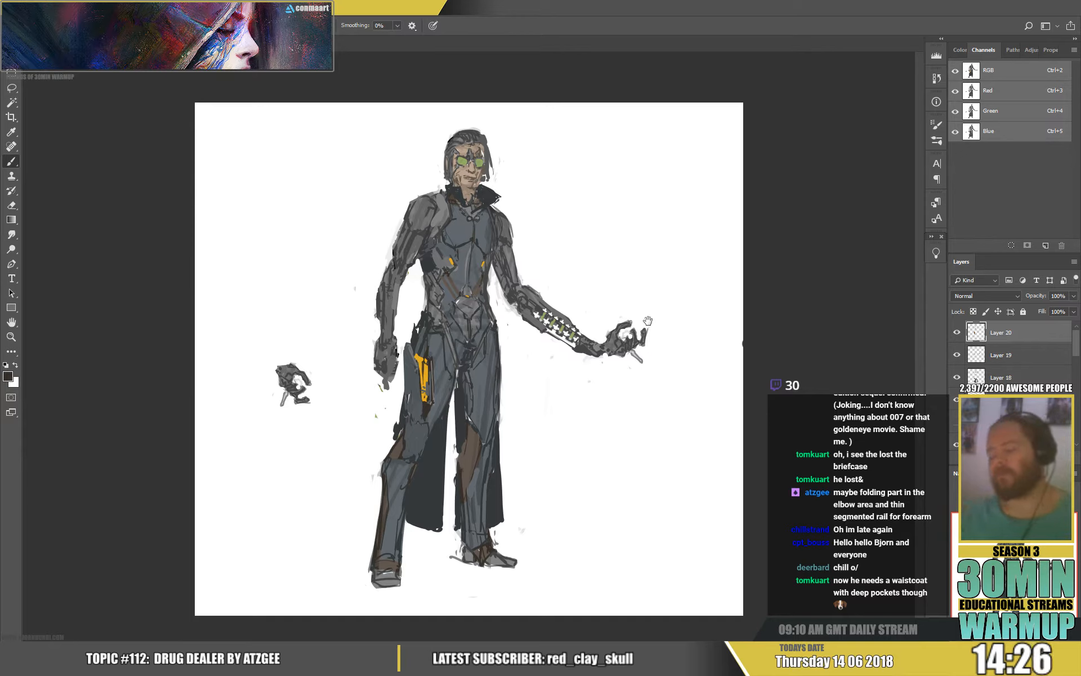
# Step: Rework the outline and plating around the outstretched forearm's vial panel with sampled white, grey and dark tones
pyautogui.keyDown('alt'); pyautogui.click(458, 255); pyautogui.keyUp('alt')
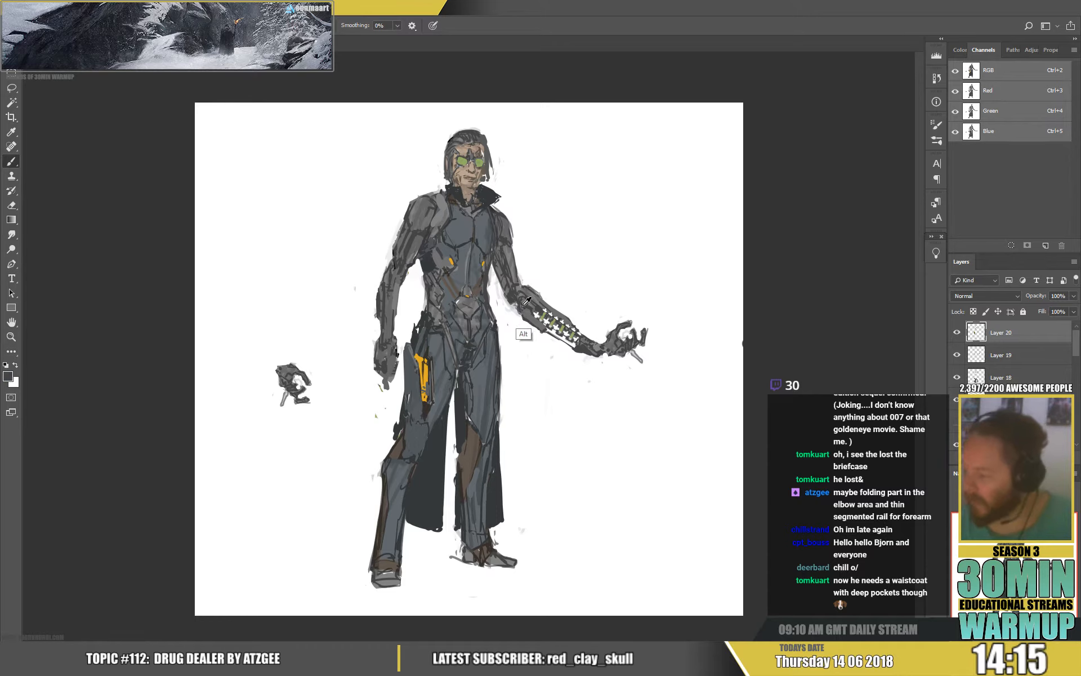
pyautogui.keyDown('alt'); pyautogui.click(506, 305); pyautogui.keyUp('alt')
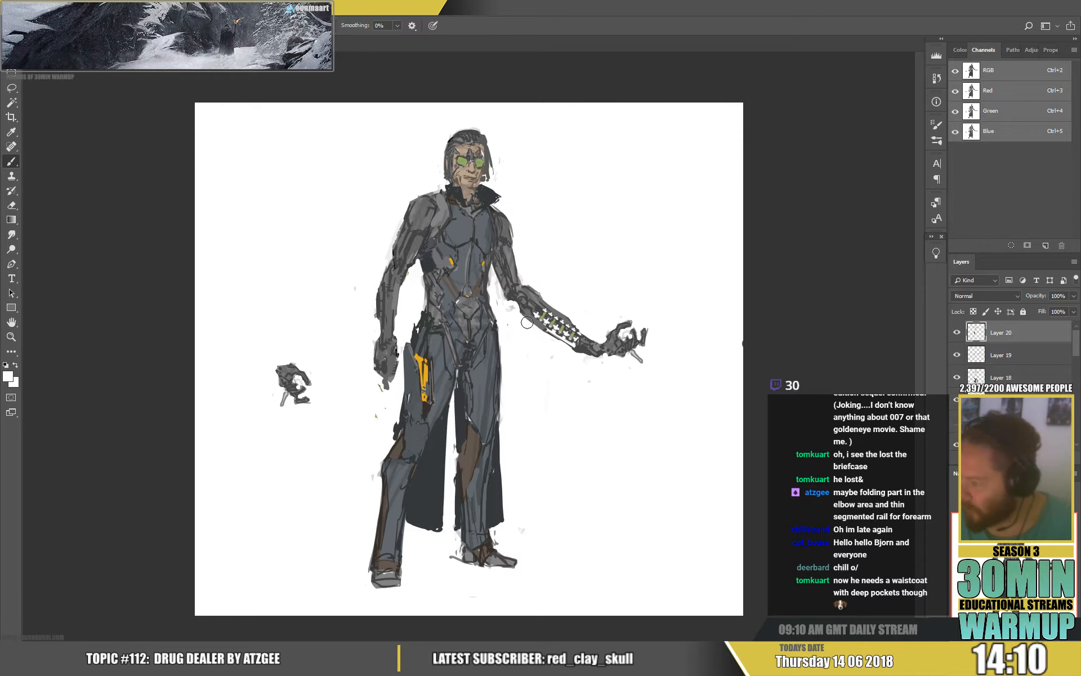
pyautogui.keyDown('alt'); pyautogui.click(586, 335); pyautogui.keyUp('alt')
pyautogui.moveTo(576, 342); pyautogui.dragTo(565, 336)
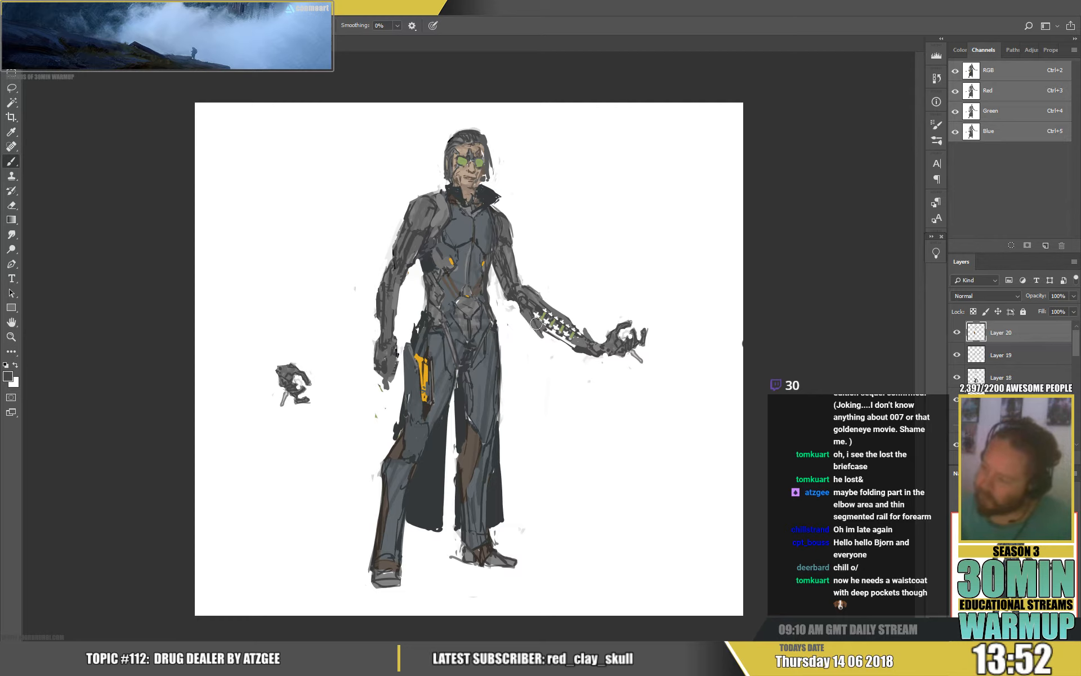
pyautogui.keyDown('alt'); pyautogui.click(548, 363); pyautogui.keyUp('alt')
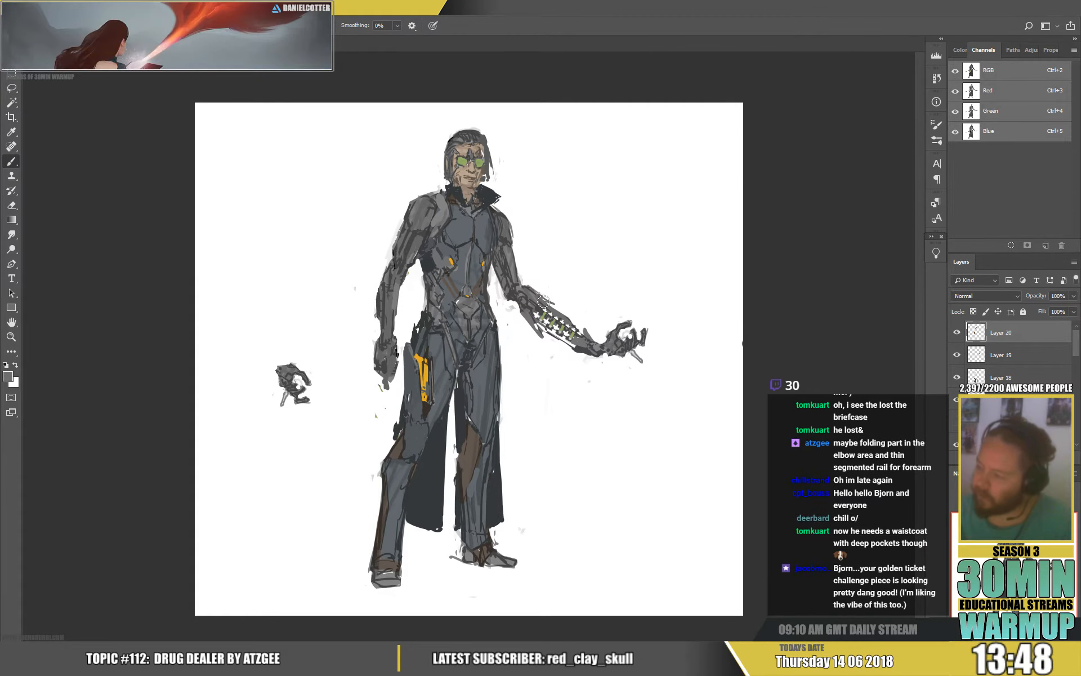
pyautogui.keyDown('alt'); pyautogui.click(534, 333); pyautogui.keyUp('alt')
pyautogui.moveTo(539, 305); pyautogui.dragTo(560, 307)
pyautogui.moveTo(623, 181)
pyautogui.mouseDown()
pyautogui.moveTo(640, 156)
pyautogui.moveTo(643, 184)
pyautogui.moveTo(625, 184)
pyautogui.moveTo(635, 186)
pyautogui.moveTo(630, 234)
pyautogui.moveTo(624, 194)
pyautogui.mouseUp()
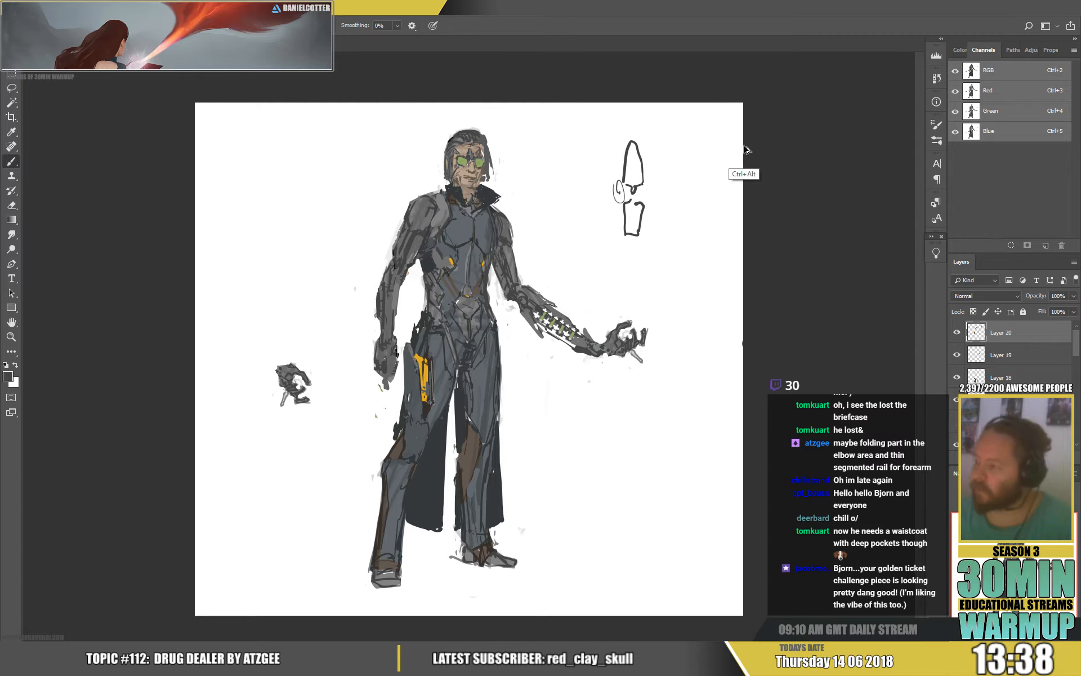
pyautogui.hotkey('ctrl', 'alt', 'z')
pyautogui.hotkey('ctrl', 'alt', 'z')
pyautogui.hotkey('ctrl', 'alt', 'z')
pyautogui.hotkey('ctrl', 'alt', 'z')
pyautogui.hotkey('ctrl', 'alt', 'z')
pyautogui.hotkey('ctrl', 'alt', 'z')
# Step: Sketch dark line diagrams beside the figure of a jointed elbow, a forearm with hand, and a closed and an opened flap
pyautogui.moveTo(610, 161)
pyautogui.mouseDown()
pyautogui.moveTo(594, 193)
pyautogui.moveTo(587, 182)
pyautogui.moveTo(564, 213)
pyautogui.moveTo(589, 212)
pyautogui.mouseUp()
pyautogui.moveTo(674, 193)
pyautogui.mouseDown()
pyautogui.moveTo(633, 208)
pyautogui.moveTo(717, 186)
pyautogui.moveTo(688, 204)
pyautogui.moveTo(728, 179)
pyautogui.moveTo(709, 209)
pyautogui.mouseUp()
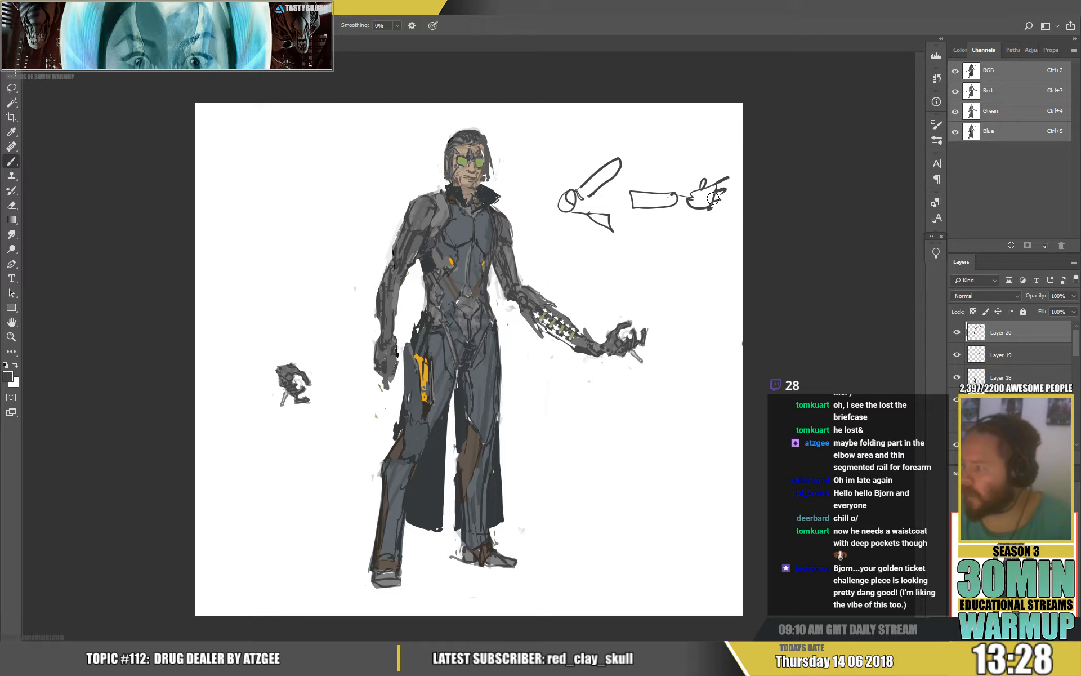
pyautogui.moveTo(637, 200); pyautogui.dragTo(627, 197)
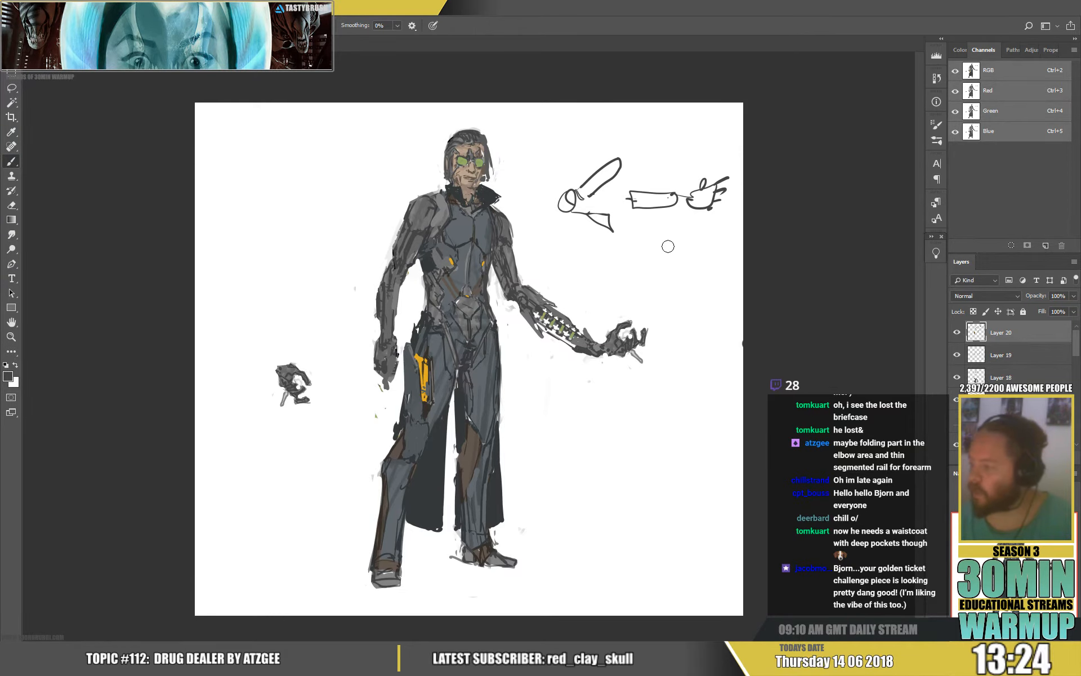
pyautogui.hotkey('ctrl', 'z')
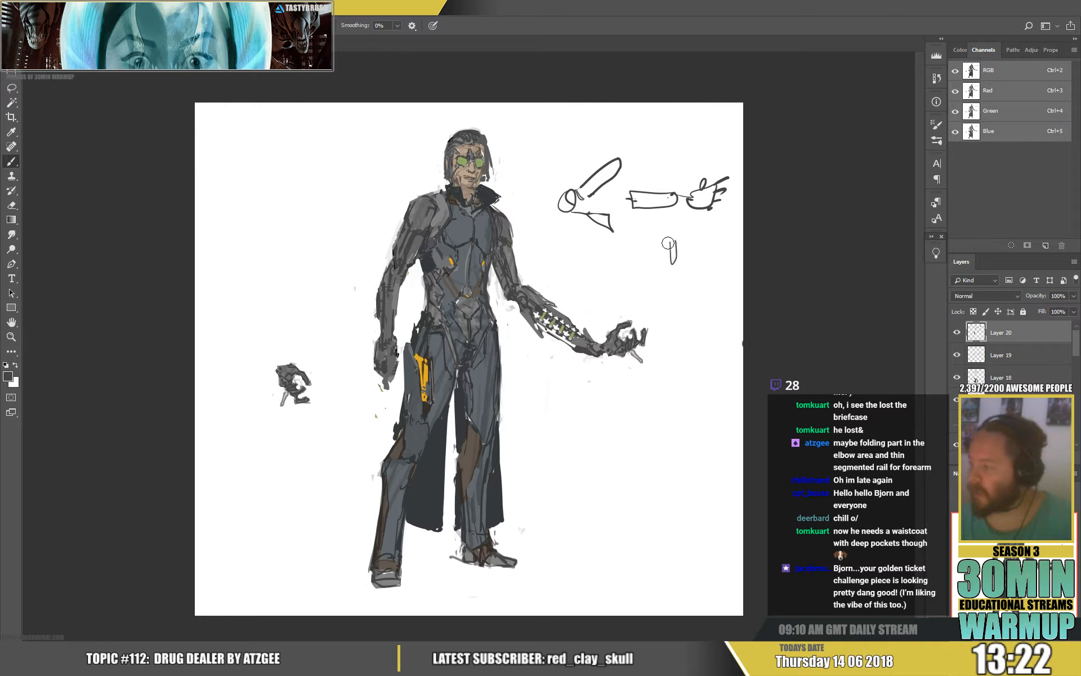
pyautogui.moveTo(666, 288); pyautogui.dragTo(676, 304)
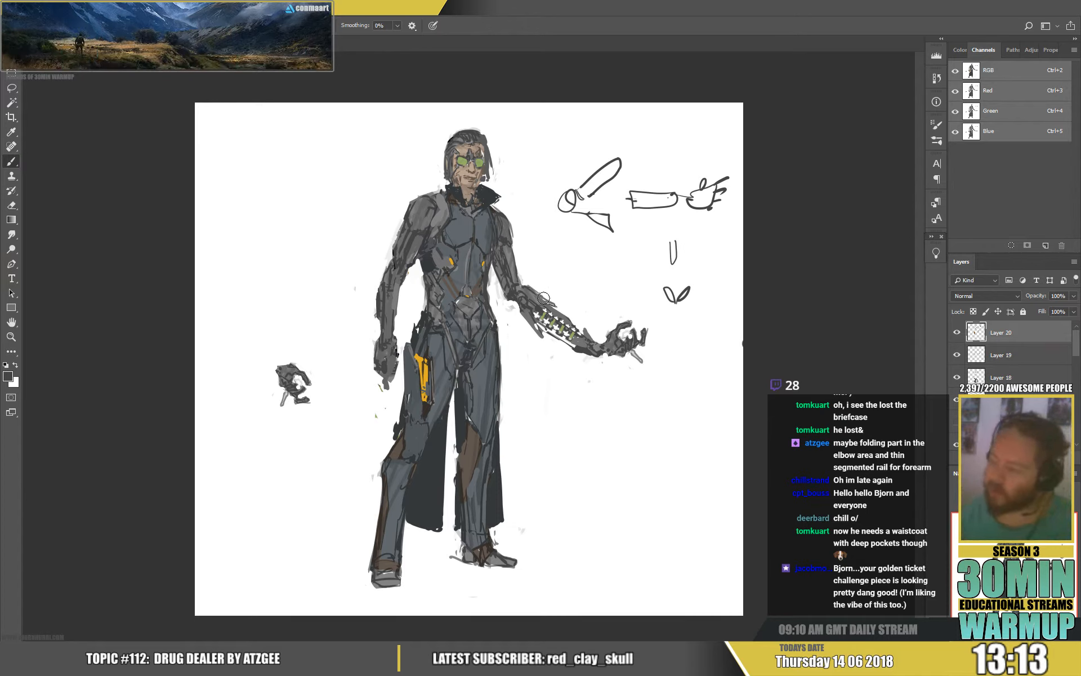
# Step: Repaint the outstretched forearm with plates folding open near the elbow around the vials, using sampled white, grey and dark tones
pyautogui.keyDown('alt'); pyautogui.click(571, 313); pyautogui.keyUp('alt')
pyautogui.moveTo(561, 315); pyautogui.dragTo(578, 328)
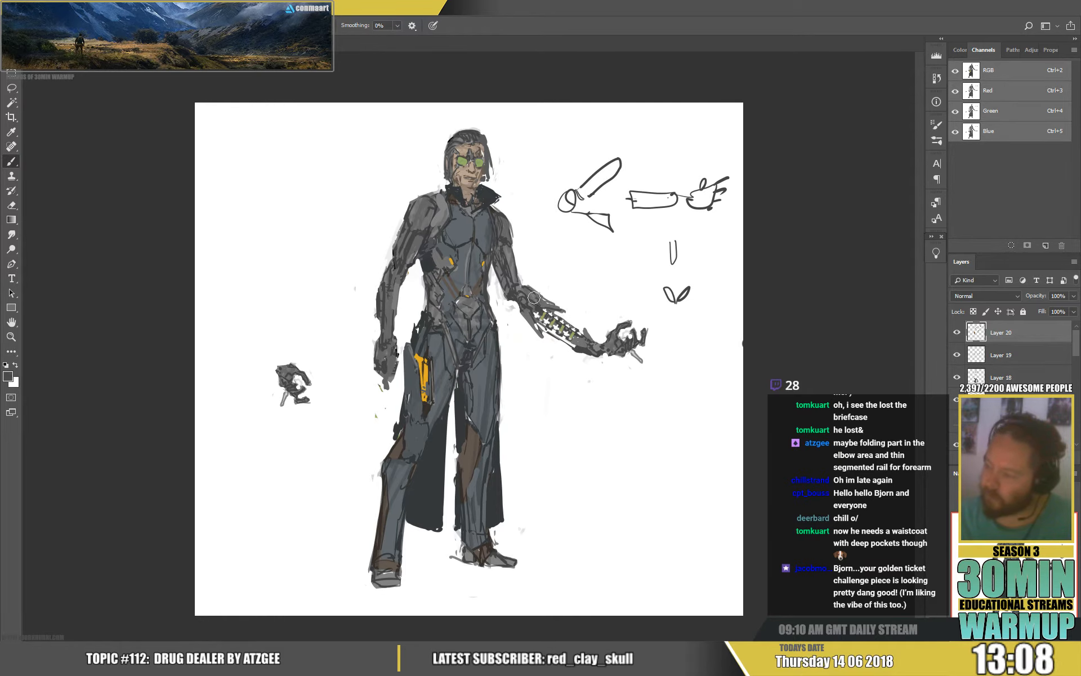
pyautogui.moveTo(534, 297)
pyautogui.mouseDown()
pyautogui.moveTo(545, 296)
pyautogui.moveTo(538, 290)
pyautogui.moveTo(562, 307)
pyautogui.mouseUp()
pyautogui.keyDown('alt'); pyautogui.click(545, 324); pyautogui.keyUp('alt')
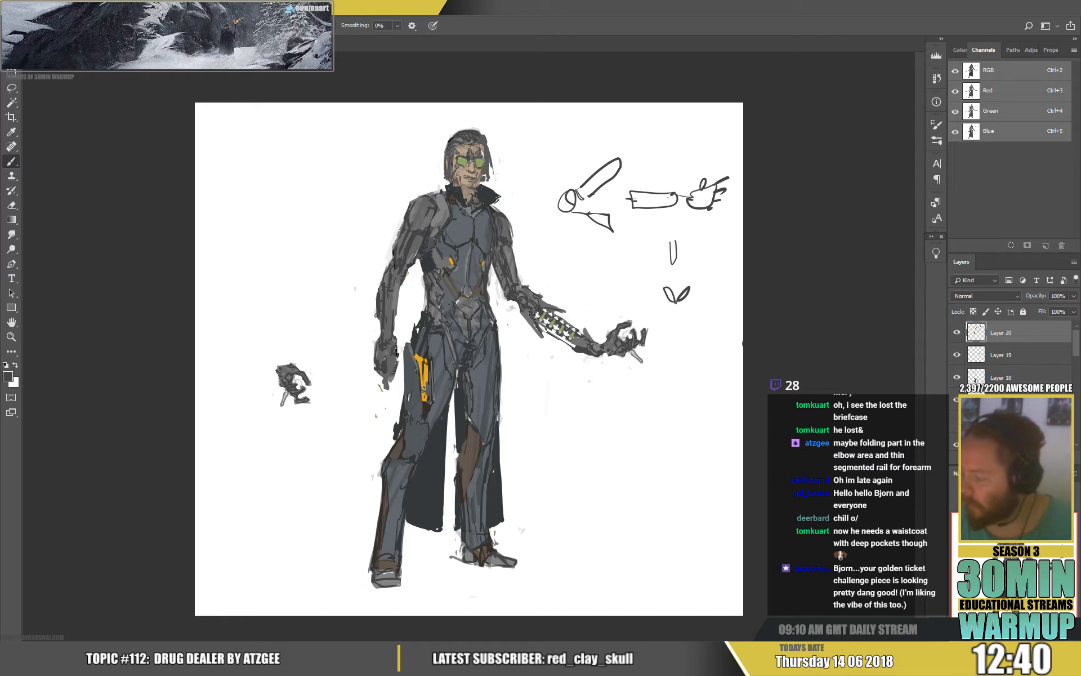
pyautogui.press('alt')
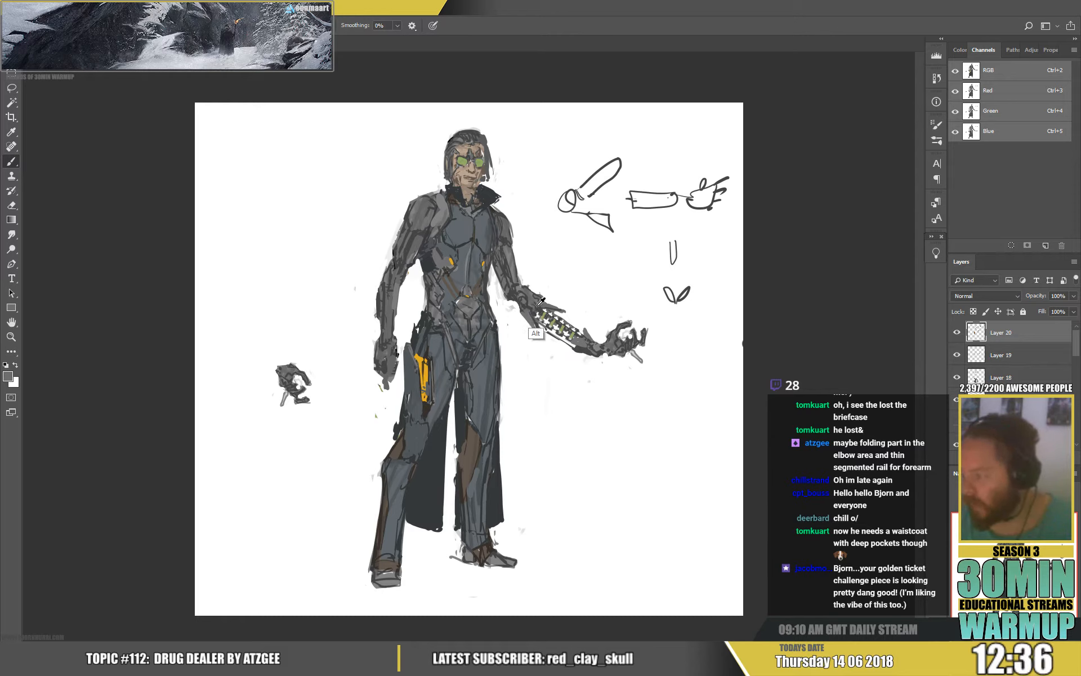
pyautogui.keyDown('alt'); pyautogui.click(535, 302); pyautogui.keyUp('alt')
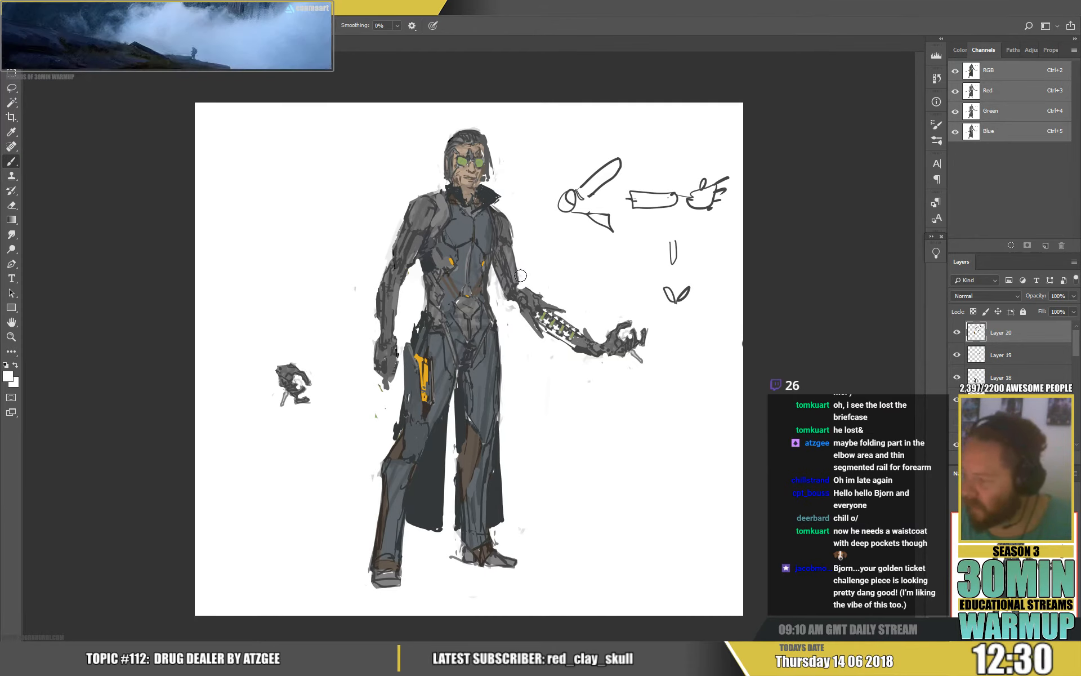
# Step: Clean up and shade the outstretched arm's upper section above the elbow with sampled dark and grey tones
pyautogui.keyDown('alt'); pyautogui.click(517, 278); pyautogui.keyUp('alt')
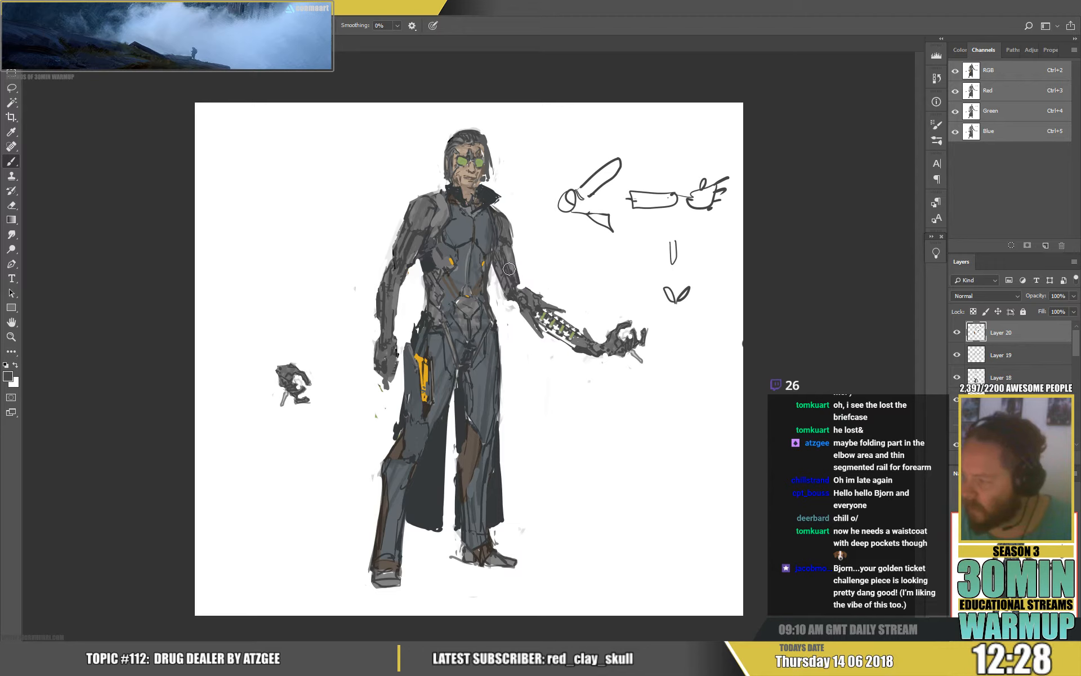
pyautogui.keyDown('alt'); pyautogui.click(505, 252); pyautogui.keyUp('alt')
pyautogui.keyDown('alt'); pyautogui.click(512, 274); pyautogui.keyUp('alt')
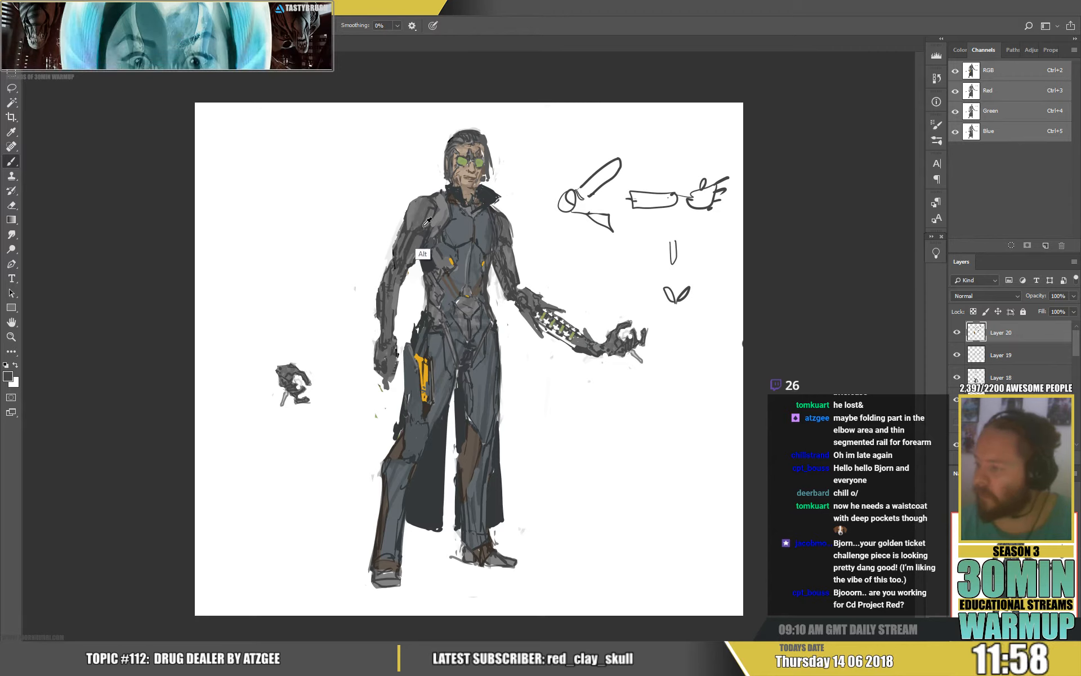
pyautogui.press('alt')
pyautogui.press('alt')
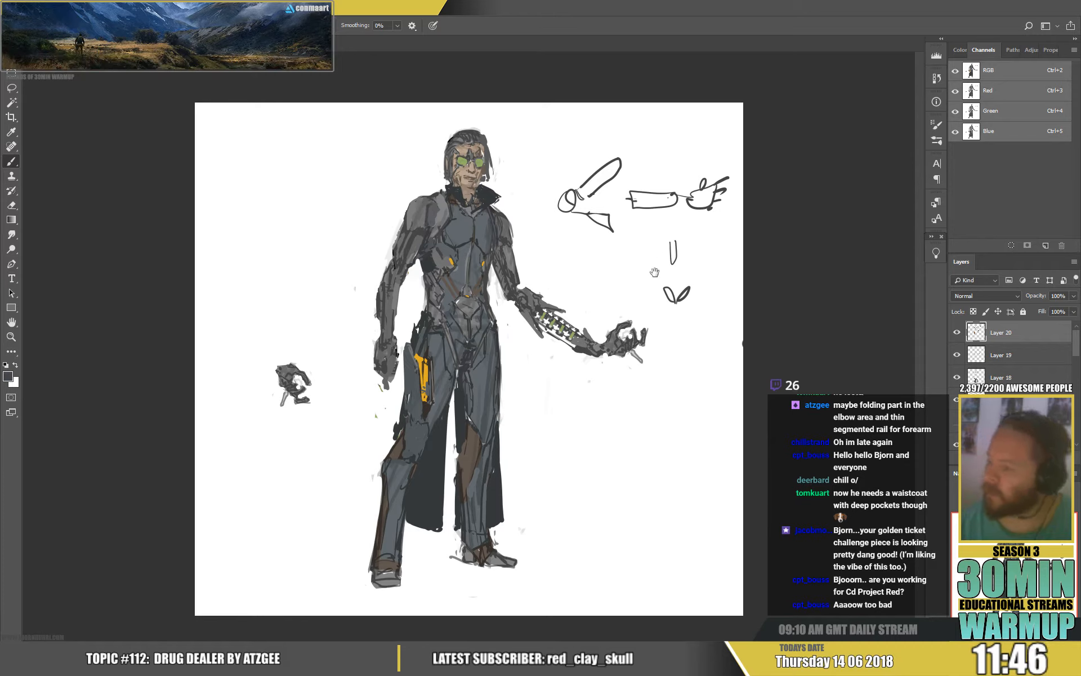
# Step: Repaint the lowered arm's forearm and elbow with sampled grey, trimming the outline with white and adding dark accents at the joint
pyautogui.keyDown('alt'); pyautogui.click(387, 309); pyautogui.keyUp('alt')
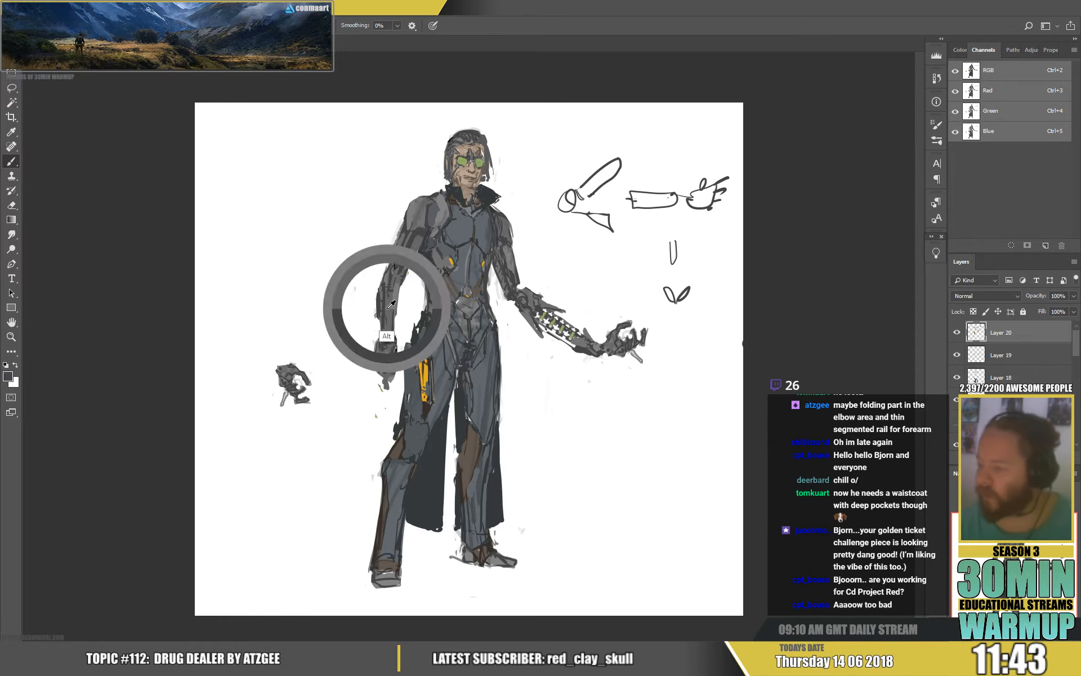
pyautogui.moveTo(383, 307)
pyautogui.mouseDown()
pyautogui.moveTo(383, 288)
pyautogui.moveTo(383, 342)
pyautogui.moveTo(382, 281)
pyautogui.mouseUp()
pyautogui.keyDown('alt'); pyautogui.click(372, 339); pyautogui.keyUp('alt')
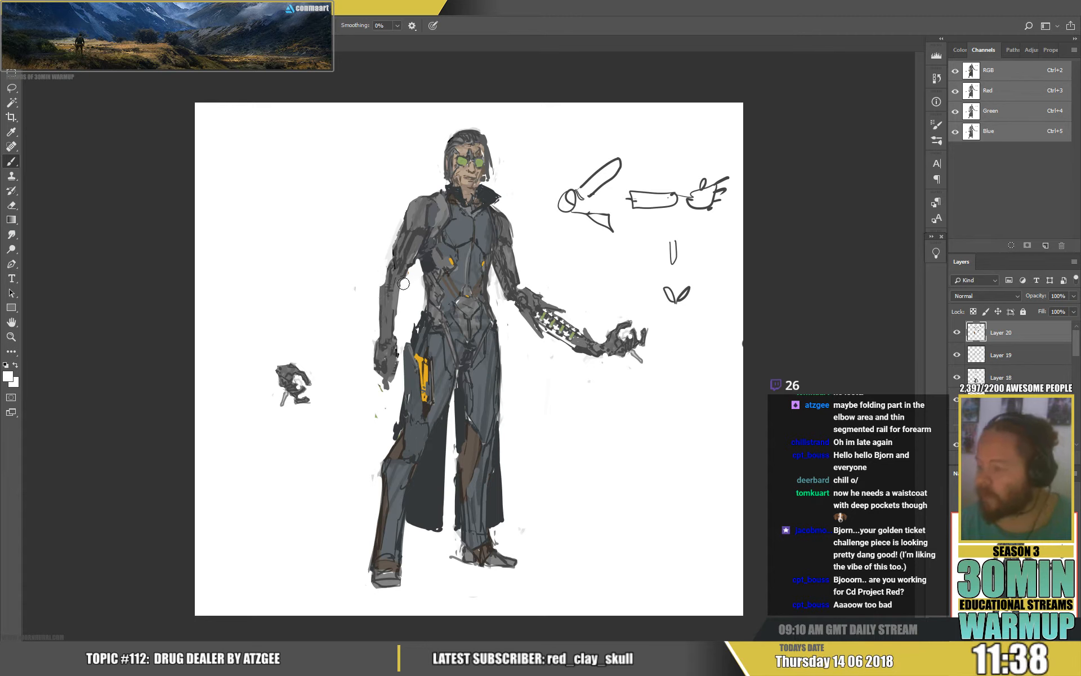
pyautogui.keyDown('alt'); pyautogui.click(402, 274); pyautogui.keyUp('alt')
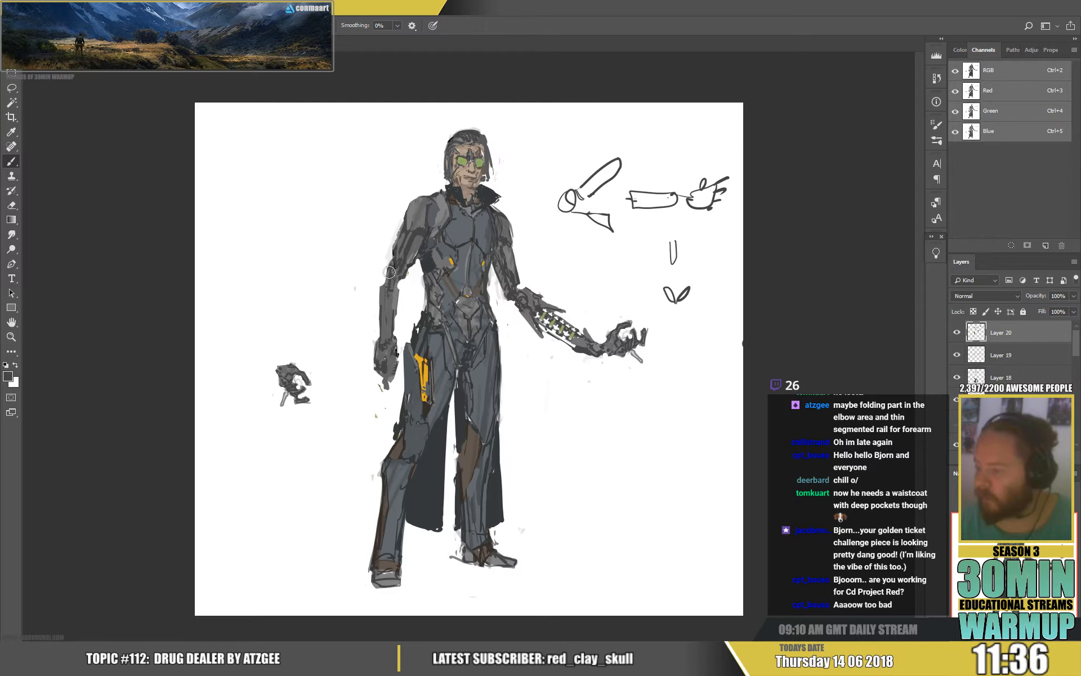
pyautogui.moveTo(389, 272); pyautogui.dragTo(393, 252)
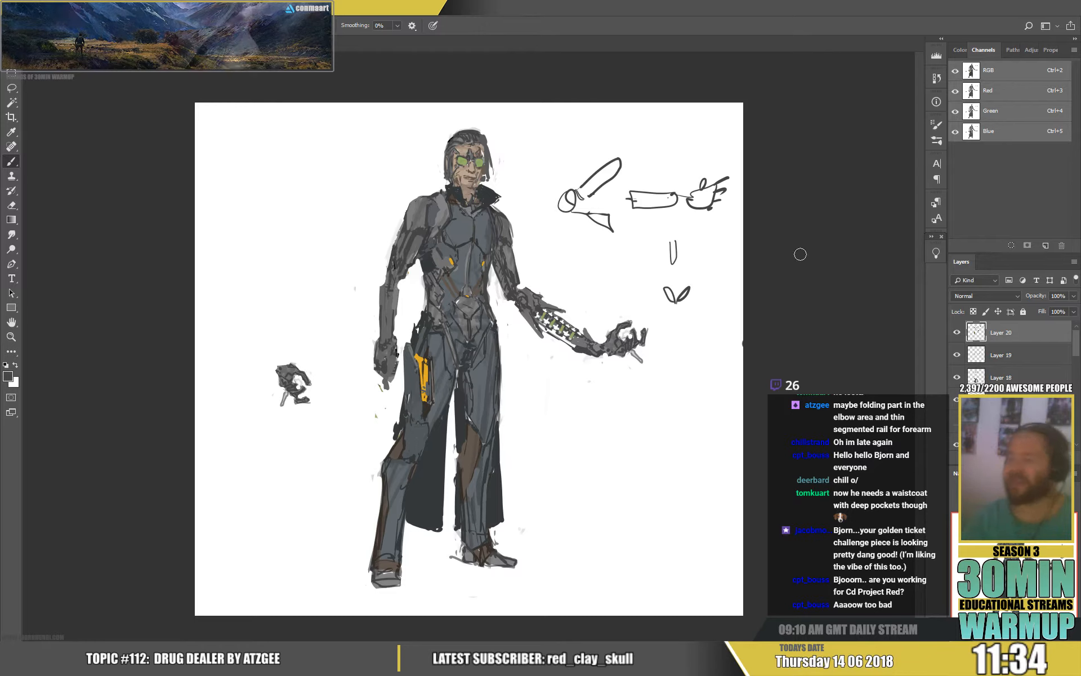
# Step: Touch up the lowered arm's upper section and the shoulder beside the collar with sampled grey, dark and white tones
pyautogui.keyDown('alt'); pyautogui.click(416, 242); pyautogui.keyUp('alt')
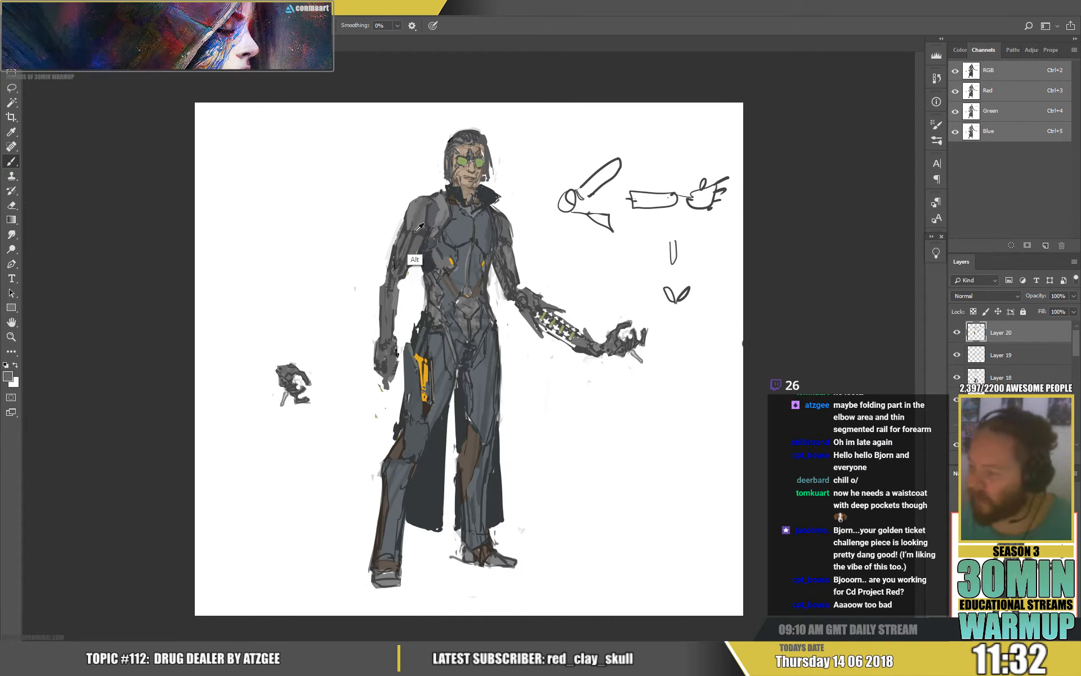
pyautogui.moveTo(403, 254)
pyautogui.mouseDown()
pyautogui.moveTo(410, 278)
pyautogui.moveTo(411, 261)
pyautogui.mouseUp()
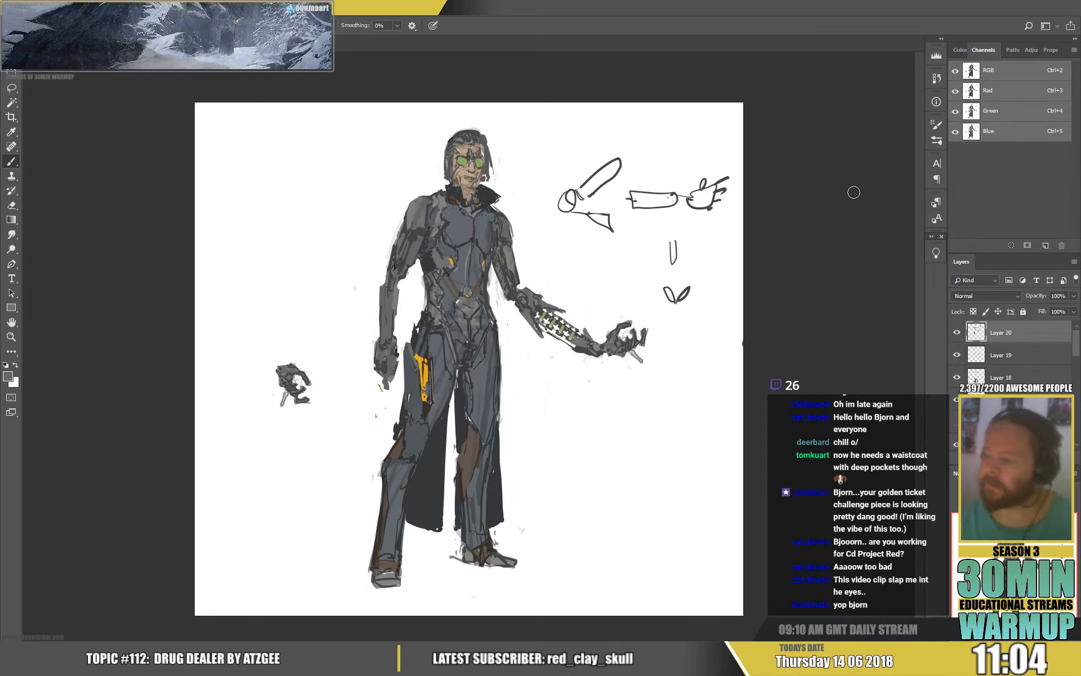
pyautogui.keyDown('alt'); pyautogui.click(454, 202); pyautogui.keyUp('alt')
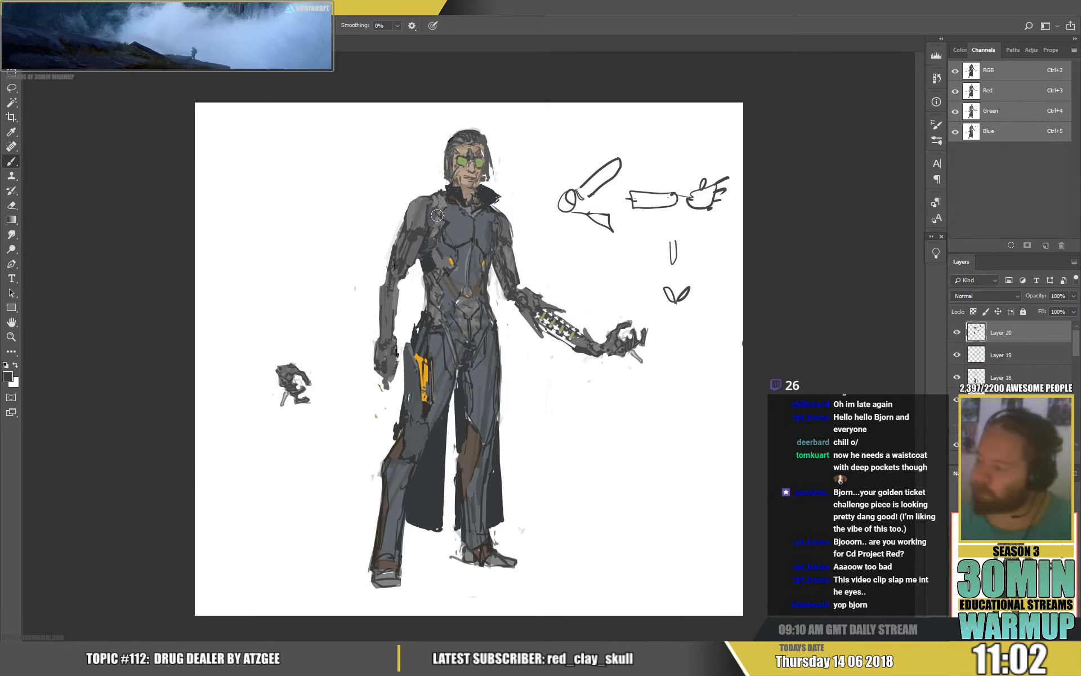
pyautogui.keyDown('alt'); pyautogui.click(447, 206); pyautogui.keyUp('alt')
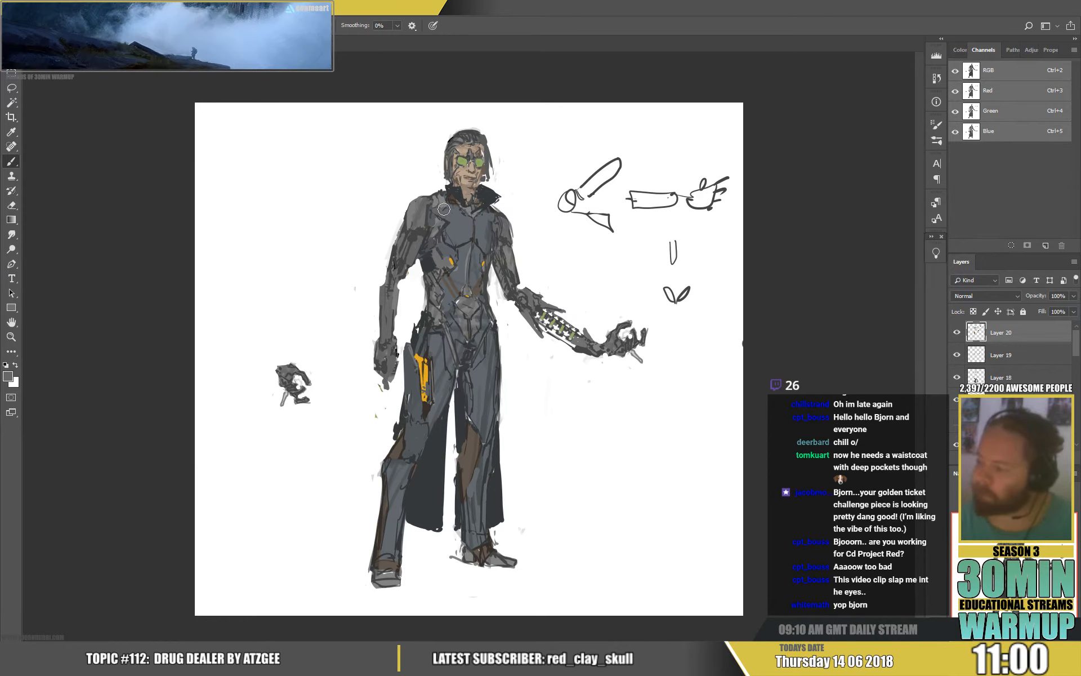
pyautogui.moveTo(444, 209); pyautogui.dragTo(438, 207)
pyautogui.keyDown('alt'); pyautogui.click(439, 189); pyautogui.keyUp('alt')
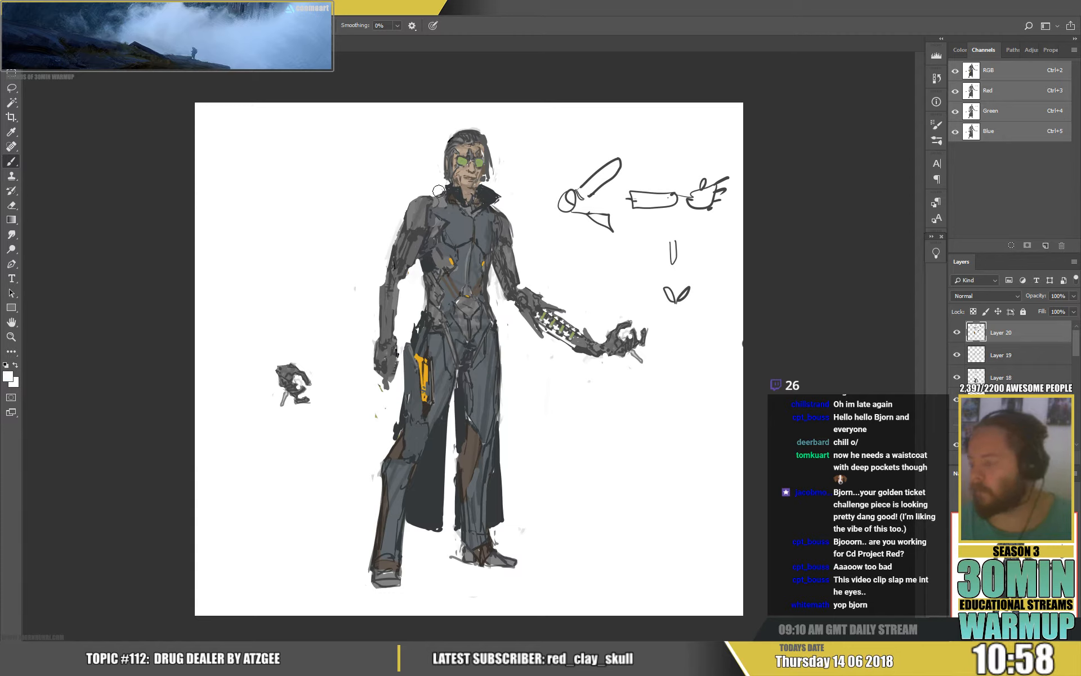
pyautogui.keyDown('alt'); pyautogui.click(445, 195); pyautogui.keyUp('alt')
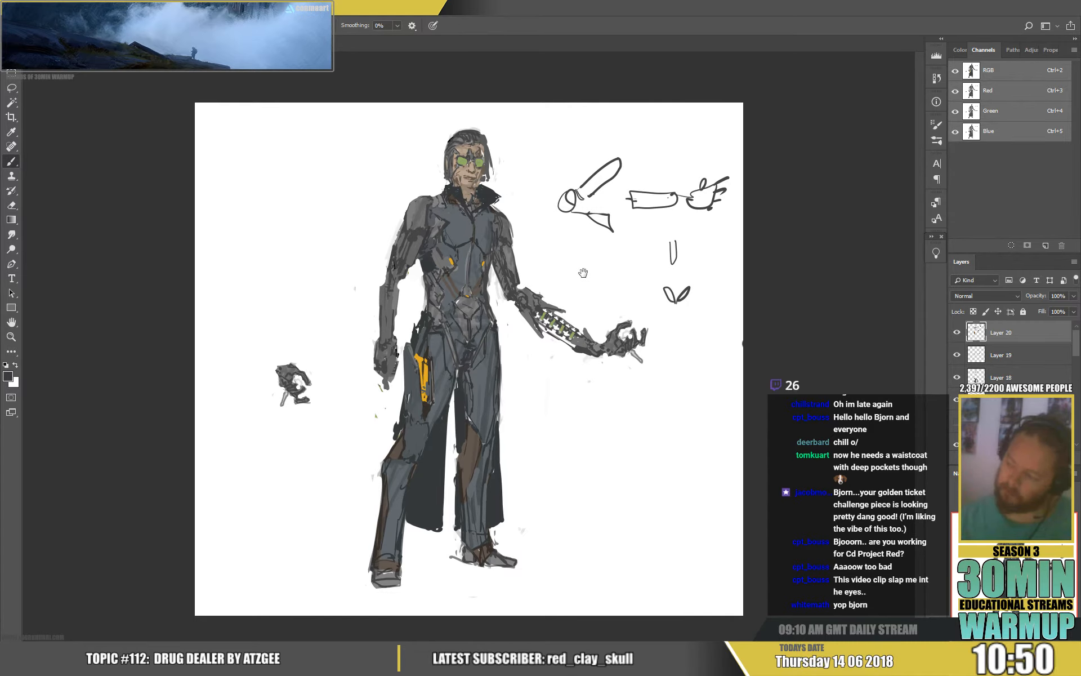
# Step: Extend the coat tail outward behind the legs with a flared dark shape, and trim its hem with white
pyautogui.moveTo(500, 363)
pyautogui.mouseDown()
pyautogui.moveTo(524, 498)
pyautogui.moveTo(503, 517)
pyautogui.mouseUp()
pyautogui.moveTo(498, 417); pyautogui.dragTo(513, 509)
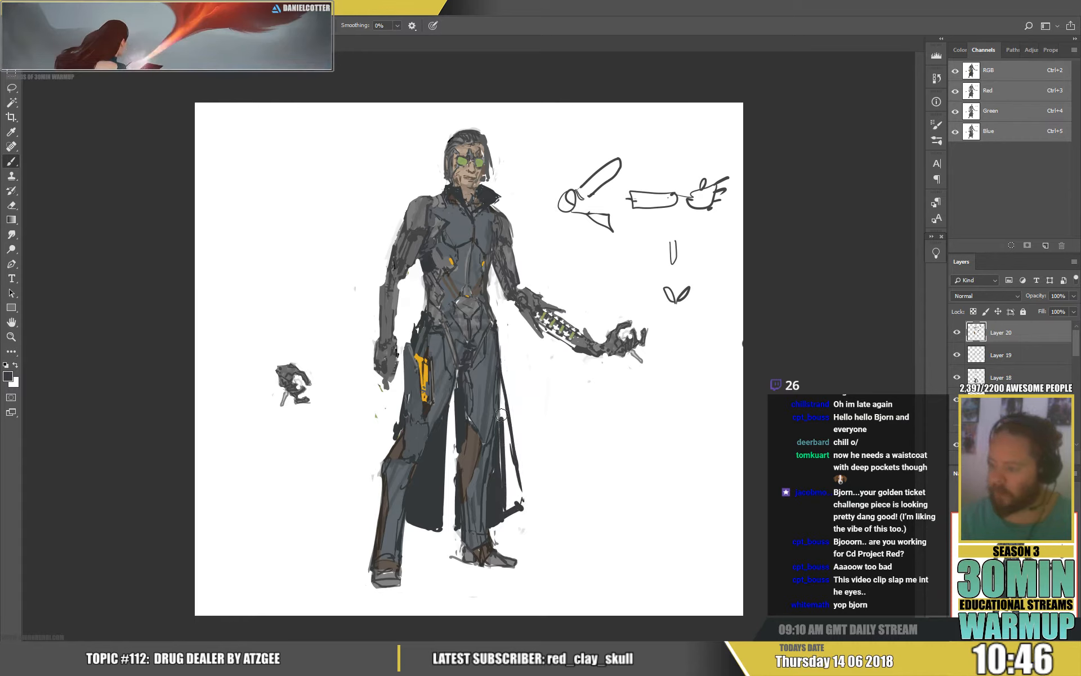
pyautogui.moveTo(498, 378); pyautogui.dragTo(517, 494)
pyautogui.moveTo(507, 423); pyautogui.dragTo(519, 501)
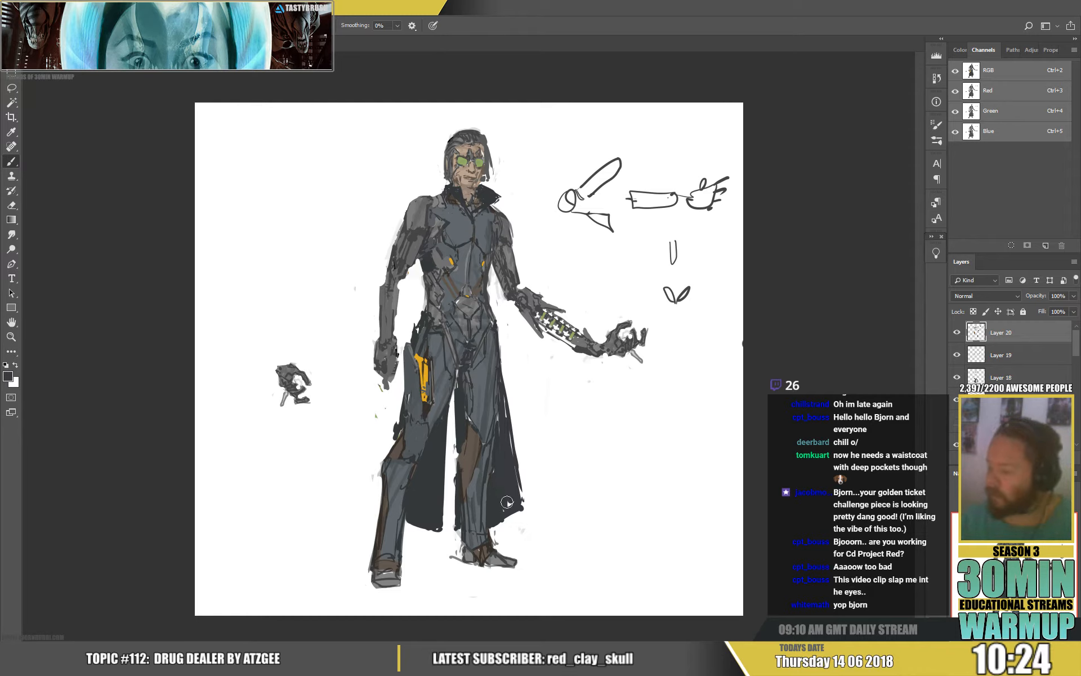
pyautogui.moveTo(507, 503)
pyautogui.mouseDown()
pyautogui.moveTo(511, 465)
pyautogui.moveTo(519, 513)
pyautogui.mouseUp()
pyautogui.keyDown('alt'); pyautogui.click(531, 553); pyautogui.keyUp('alt')
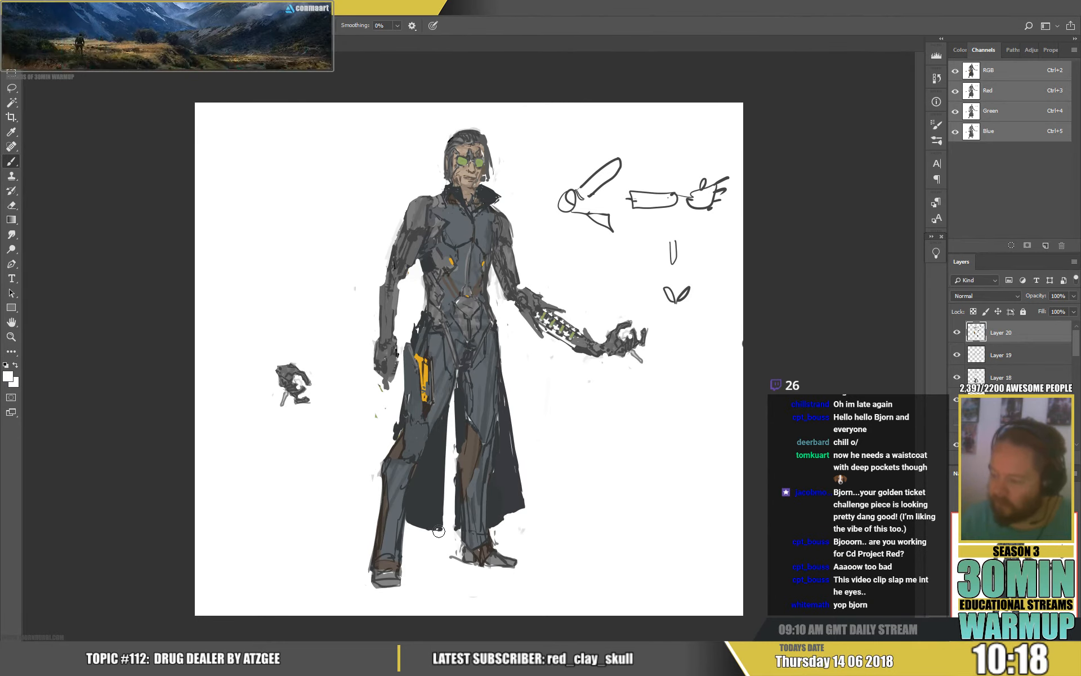
pyautogui.keyDown('alt'); pyautogui.click(431, 552); pyautogui.keyUp('alt')
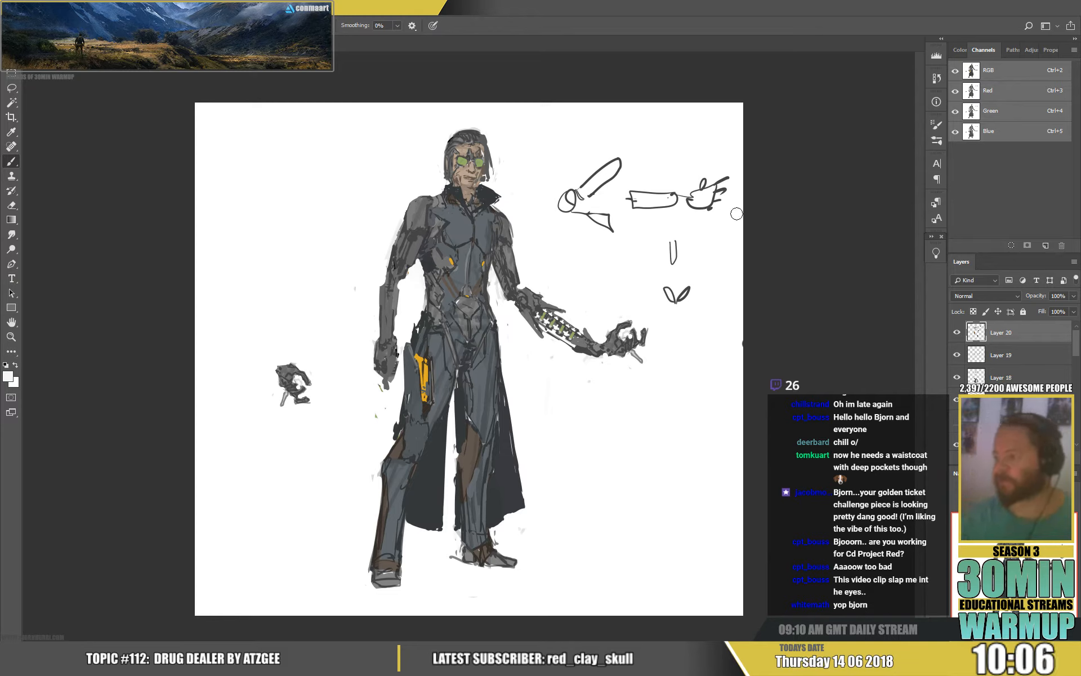
# Step: Lasso the line diagrams and the detached spare hand beside the figure, and delete them
pyautogui.press('l')
pyautogui.press('d')
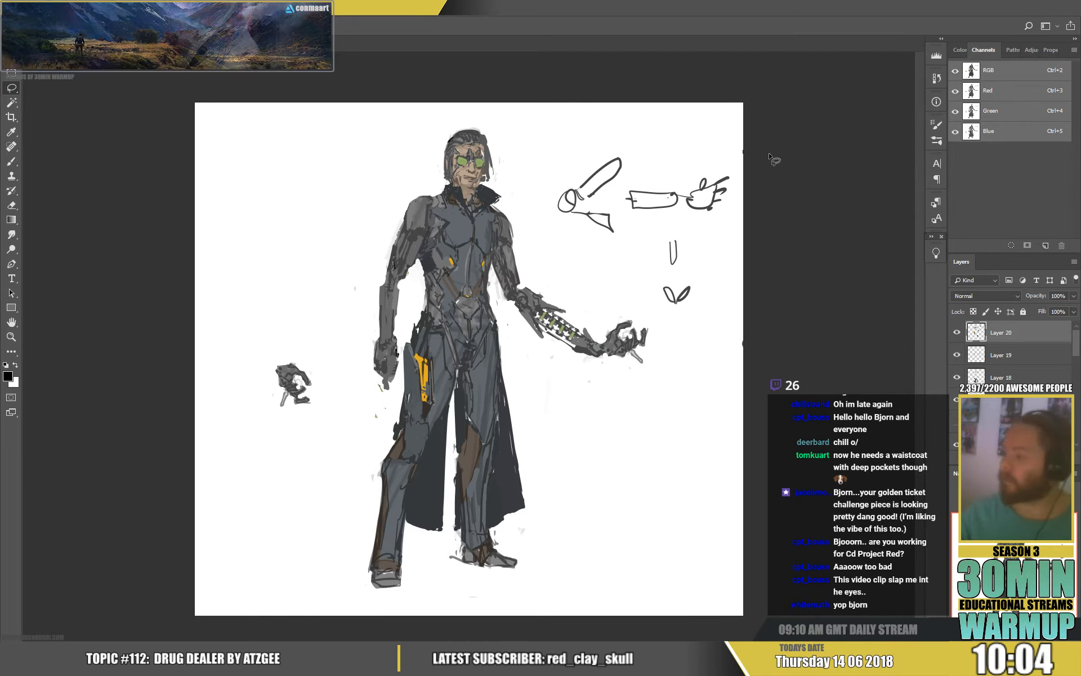
pyautogui.moveTo(732, 127)
pyautogui.mouseDown()
pyautogui.moveTo(617, 264)
pyautogui.moveTo(788, 256)
pyautogui.mouseUp()
pyautogui.moveTo(313, 342)
pyautogui.mouseDown()
pyautogui.moveTo(344, 377)
pyautogui.moveTo(329, 417)
pyautogui.mouseUp()
pyautogui.hotkey('ctrl', 'z')
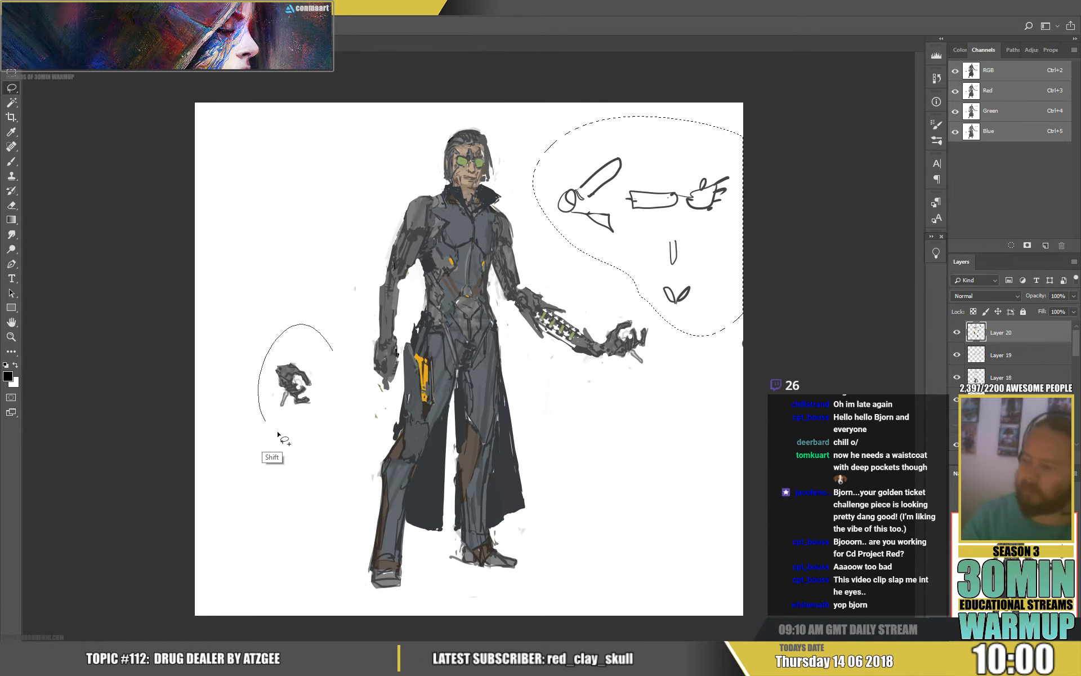
pyautogui.press('Delete')
pyautogui.press('b')
pyautogui.press('x')
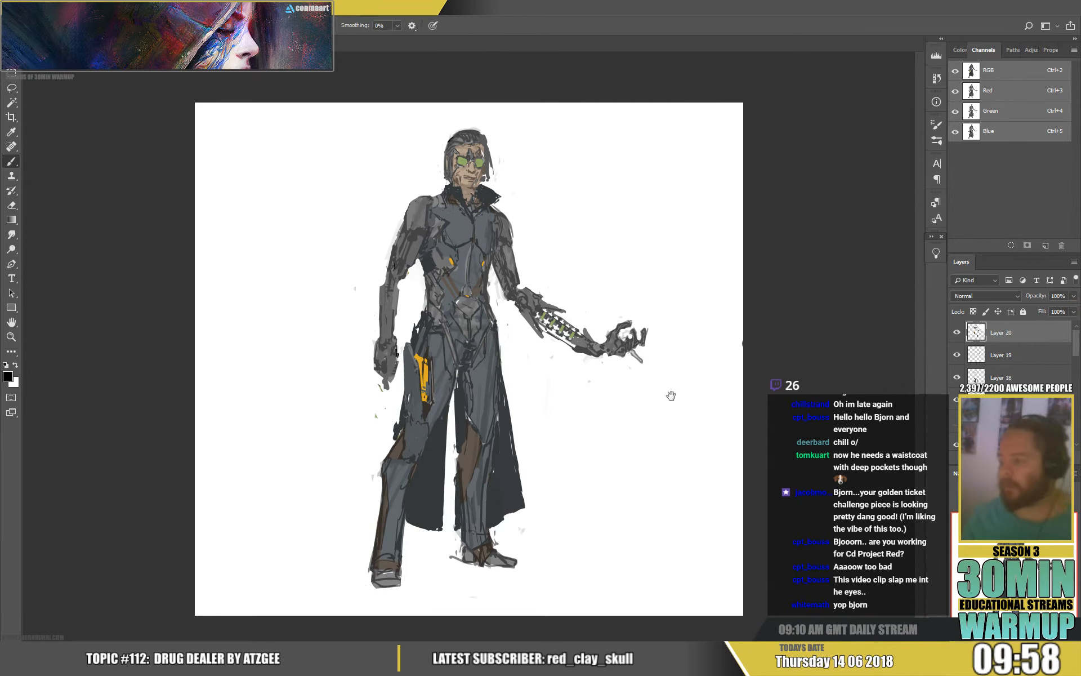
# Step: Refine the outstretched forearm's underside with sampled grey and white and a straight dark line from near the wrist toward the elbow
pyautogui.keyDown('alt'); pyautogui.click(551, 310); pyautogui.keyUp('alt')
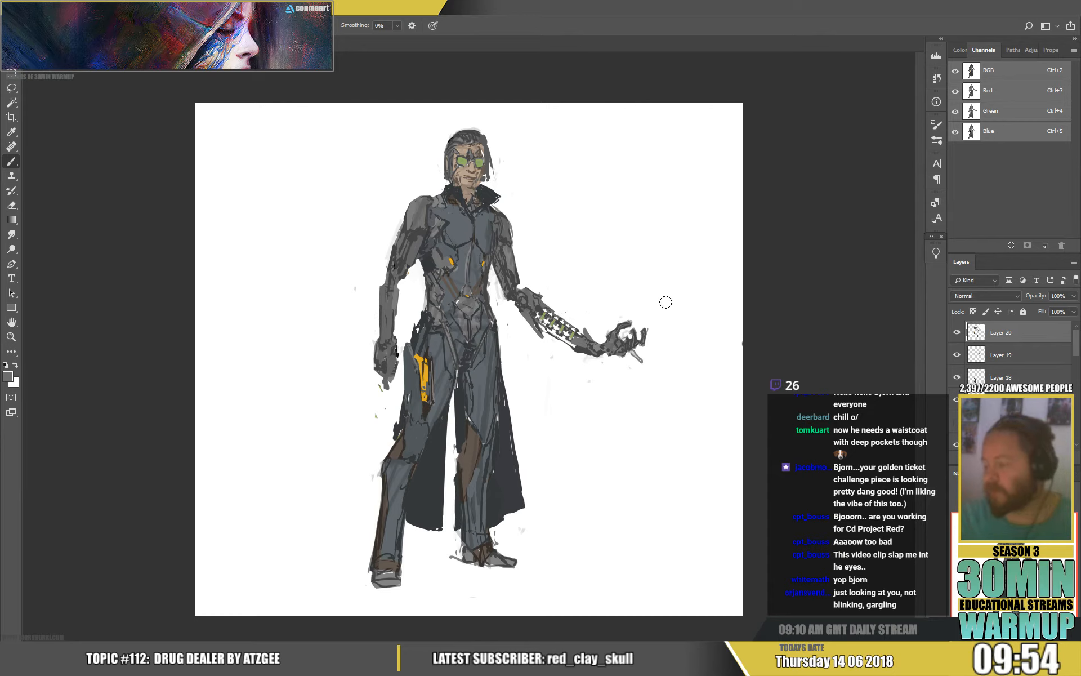
pyautogui.keyDown('alt'); pyautogui.click(561, 340); pyautogui.keyUp('alt')
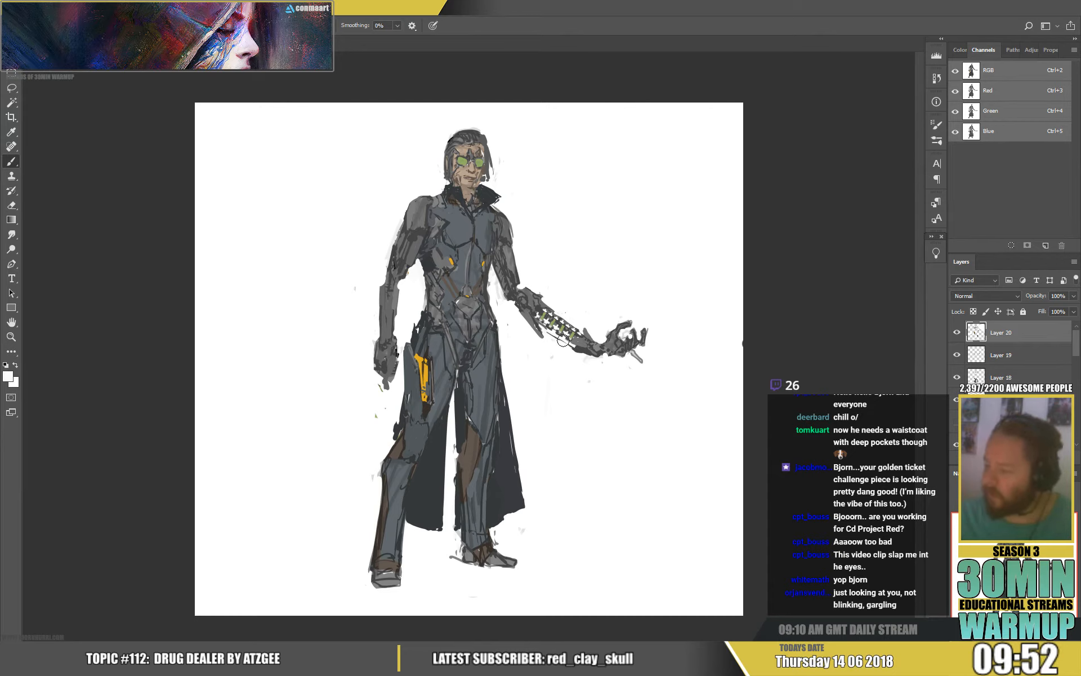
pyautogui.keyDown('alt'); pyautogui.click(577, 348); pyautogui.keyUp('alt')
pyautogui.click(574, 350)
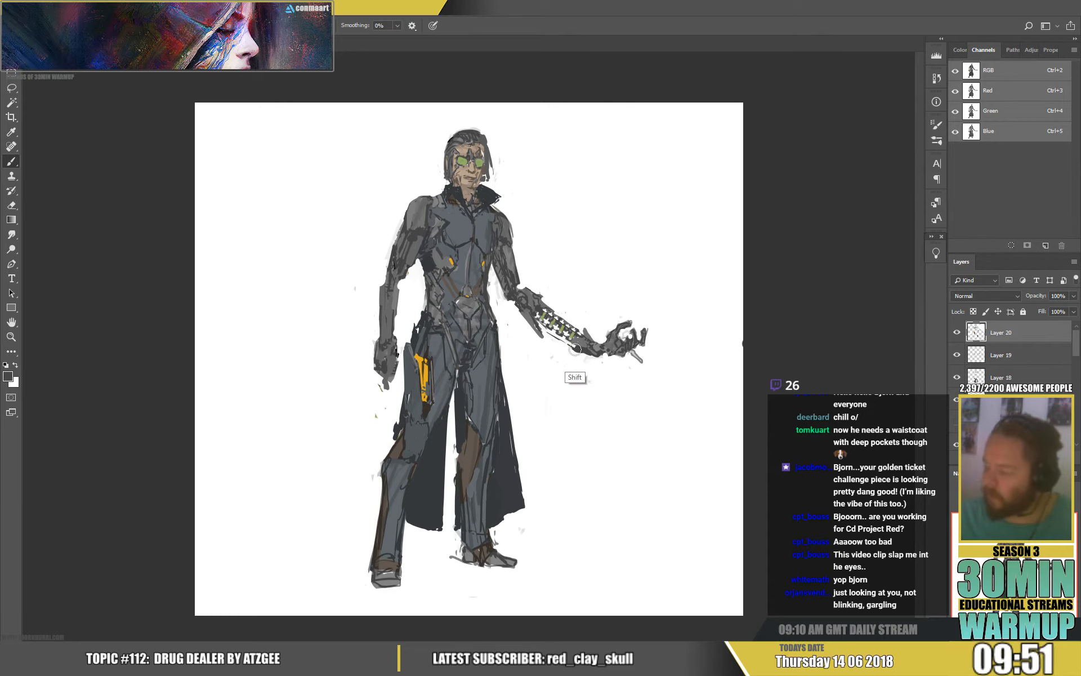
pyautogui.keyDown('shift'); pyautogui.click(540, 326); pyautogui.keyUp('shift')
pyautogui.keyDown('alt'); pyautogui.click(550, 338); pyautogui.keyUp('alt')
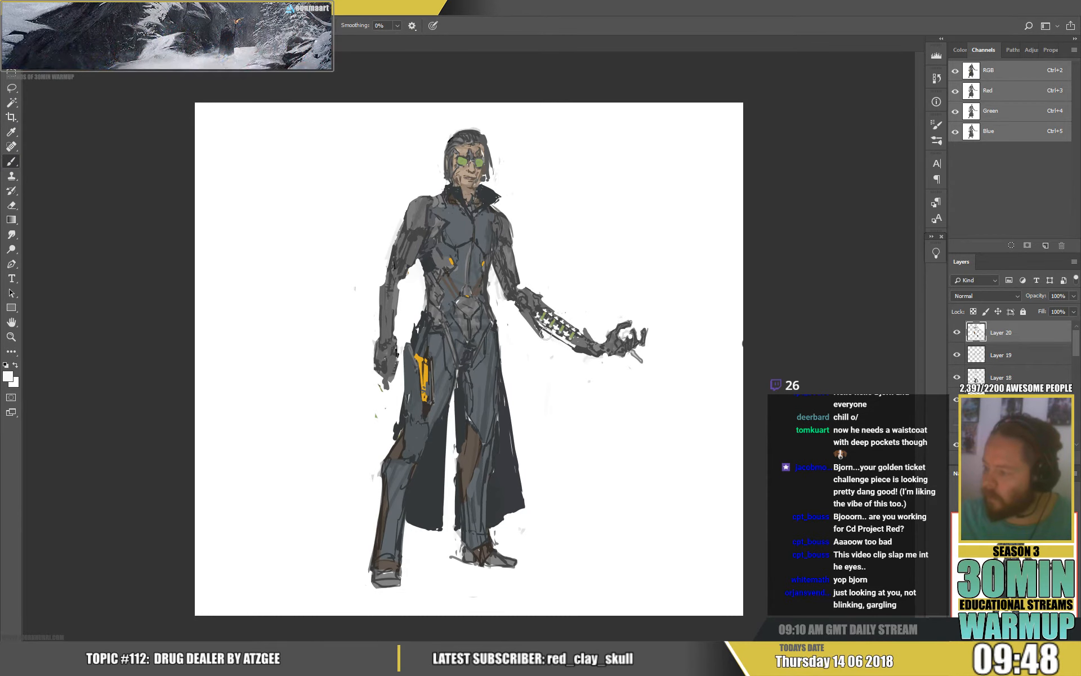
pyautogui.keyDown('alt'); pyautogui.click(580, 351); pyautogui.keyUp('alt')
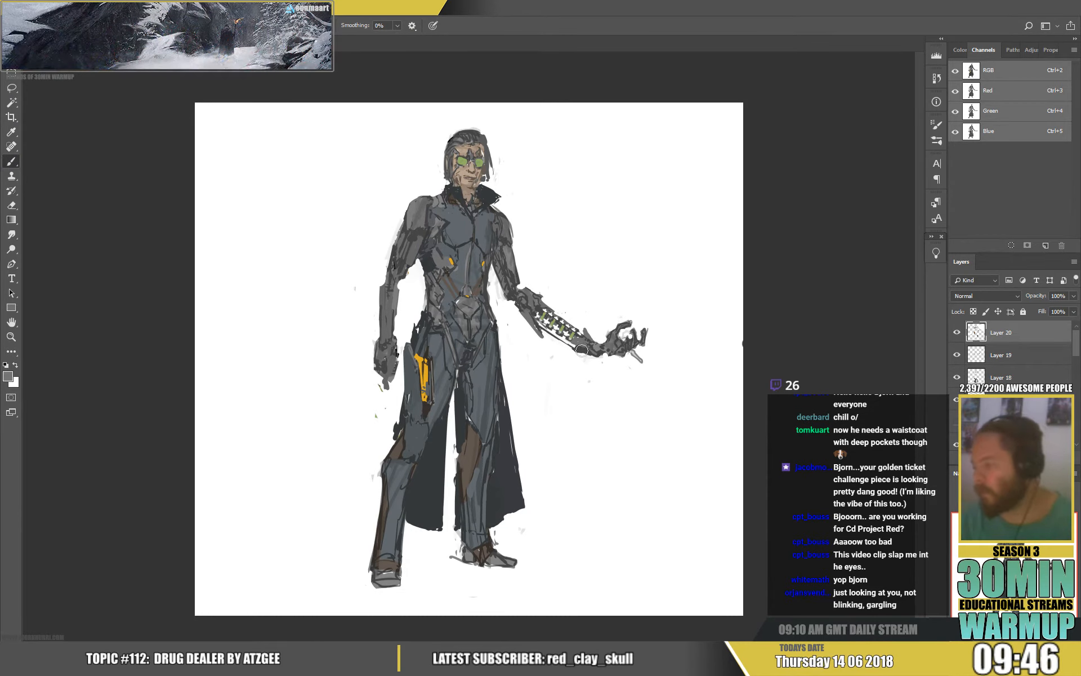
# Step: Clean up the outstretched arm's elbow joint with sampled dark, white and grey tones
pyautogui.keyDown('alt'); pyautogui.click(543, 292); pyautogui.keyUp('alt')
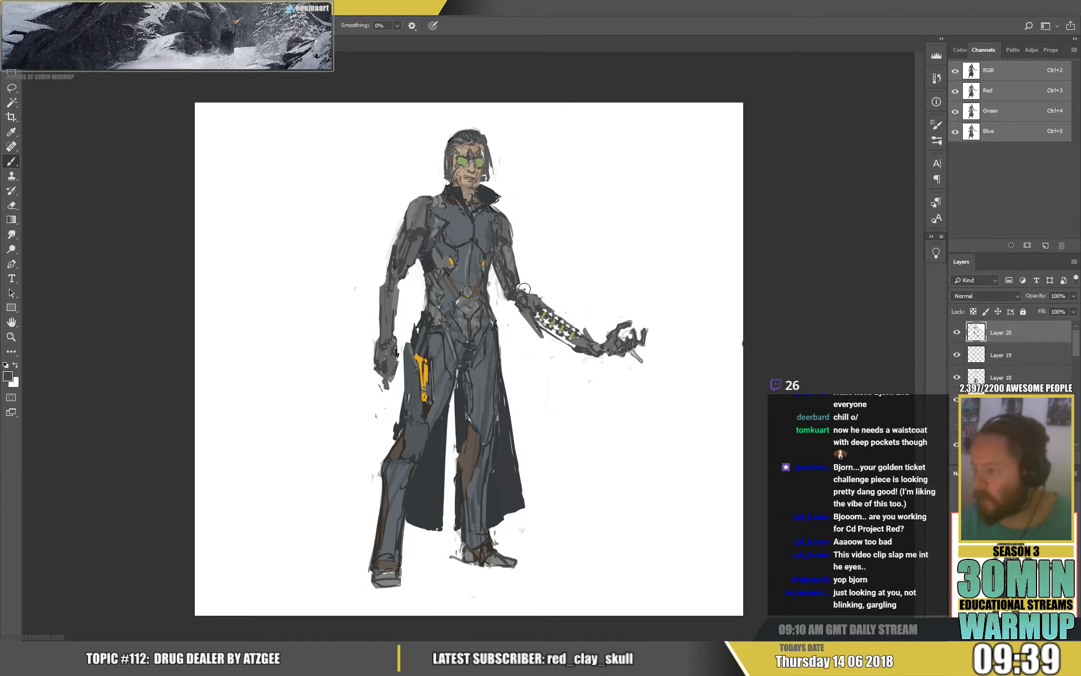
pyautogui.keyDown('alt'); pyautogui.click(528, 287); pyautogui.keyUp('alt')
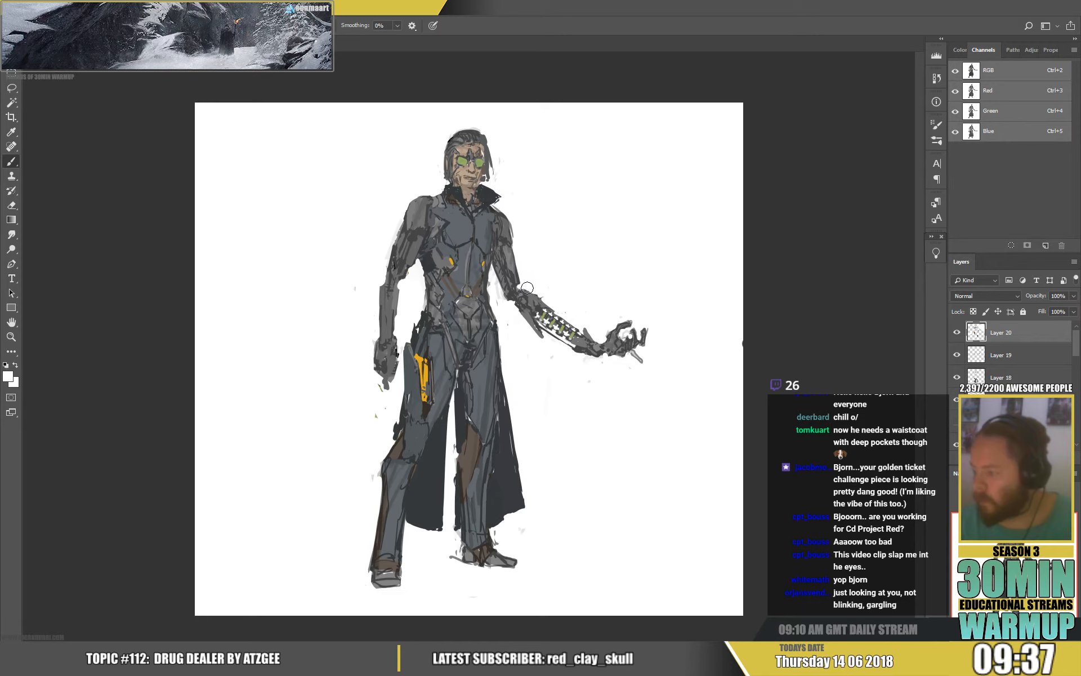
pyautogui.keyDown('alt'); pyautogui.click(515, 278); pyautogui.keyUp('alt')
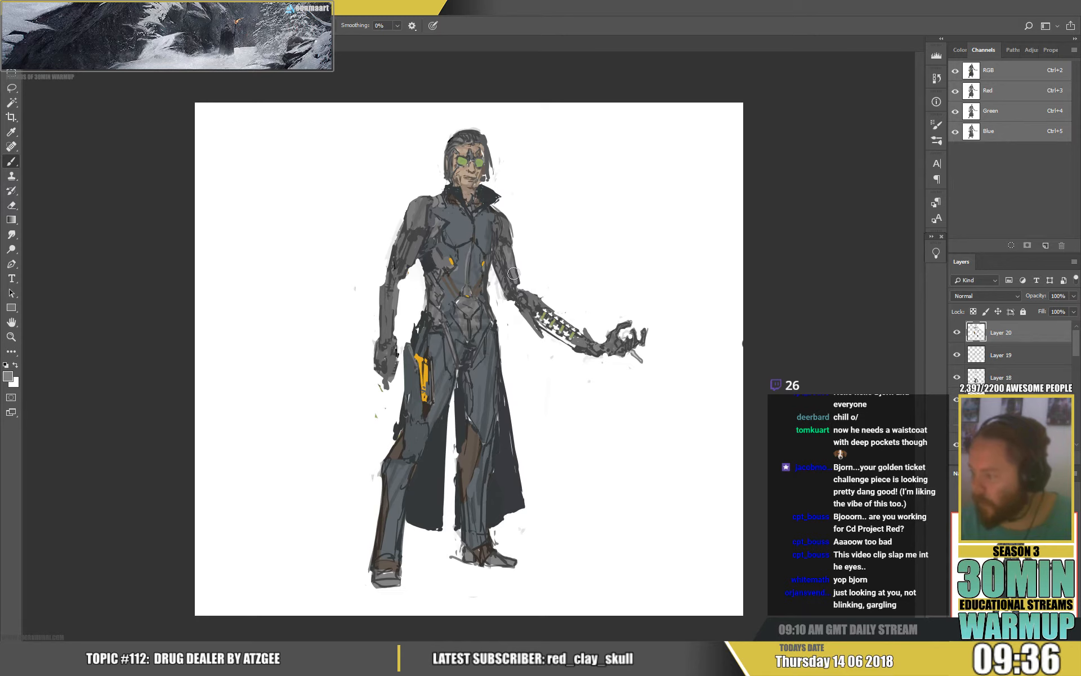
pyautogui.keyDown('alt'); pyautogui.click(514, 281); pyautogui.keyUp('alt')
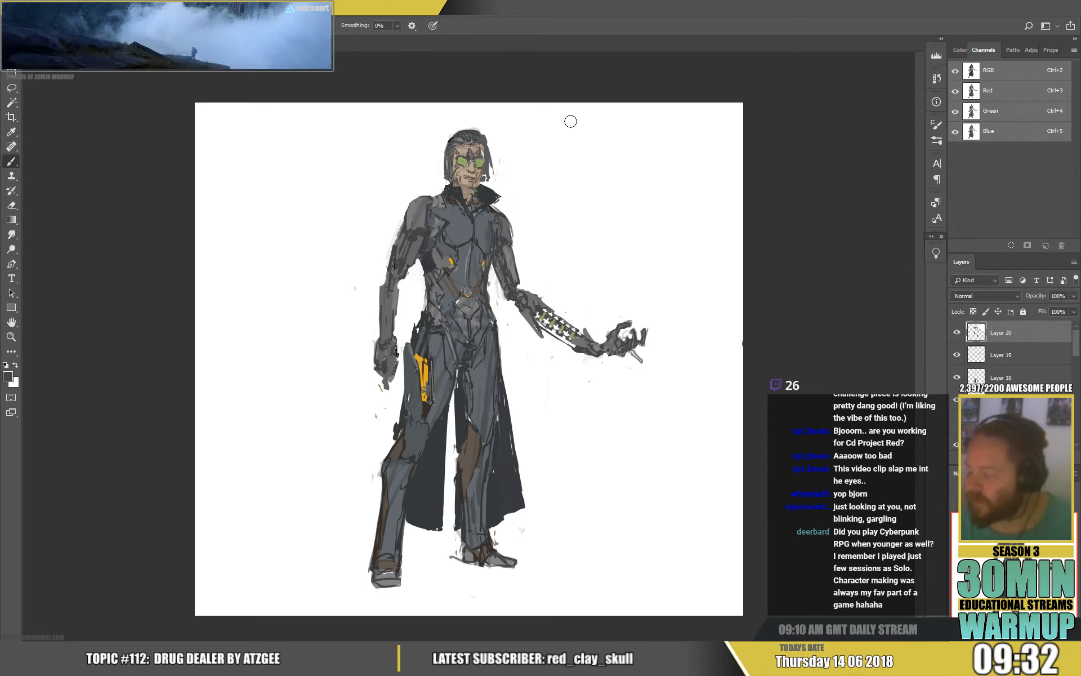
# Step: Refine the chest plates and the edges beside both shoulders with tones sampled from the torso
pyautogui.keyDown('alt'); pyautogui.click(492, 236); pyautogui.keyUp('alt')
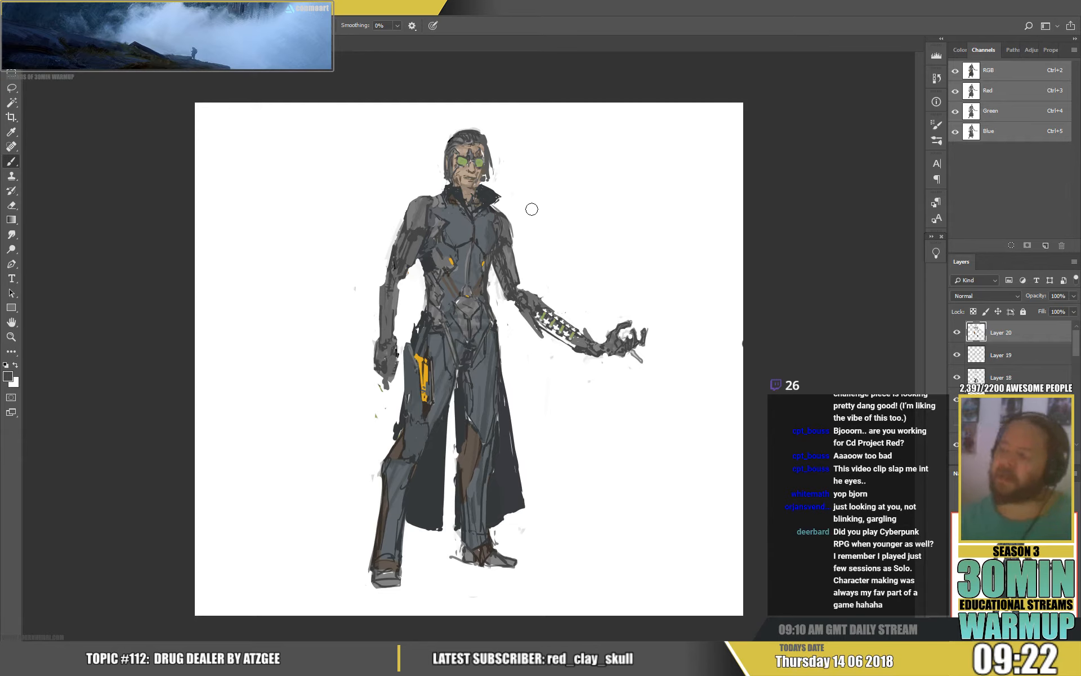
pyautogui.keyDown('alt'); pyautogui.click(504, 231); pyautogui.keyUp('alt')
pyautogui.keyDown('alt'); pyautogui.click(434, 226); pyautogui.keyUp('alt')
pyautogui.keyDown('alt'); pyautogui.click(440, 223); pyautogui.keyUp('alt')
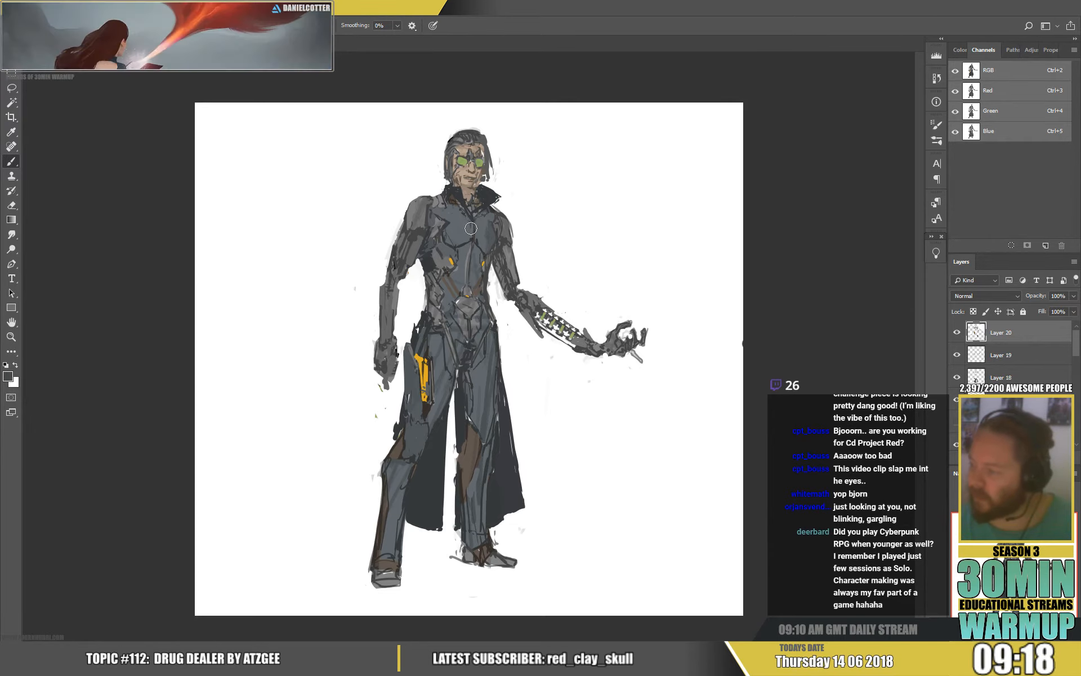
pyautogui.keyDown('alt'); pyautogui.click(473, 226); pyautogui.keyUp('alt')
pyautogui.keyDown('alt'); pyautogui.click(477, 223); pyautogui.keyUp('alt')
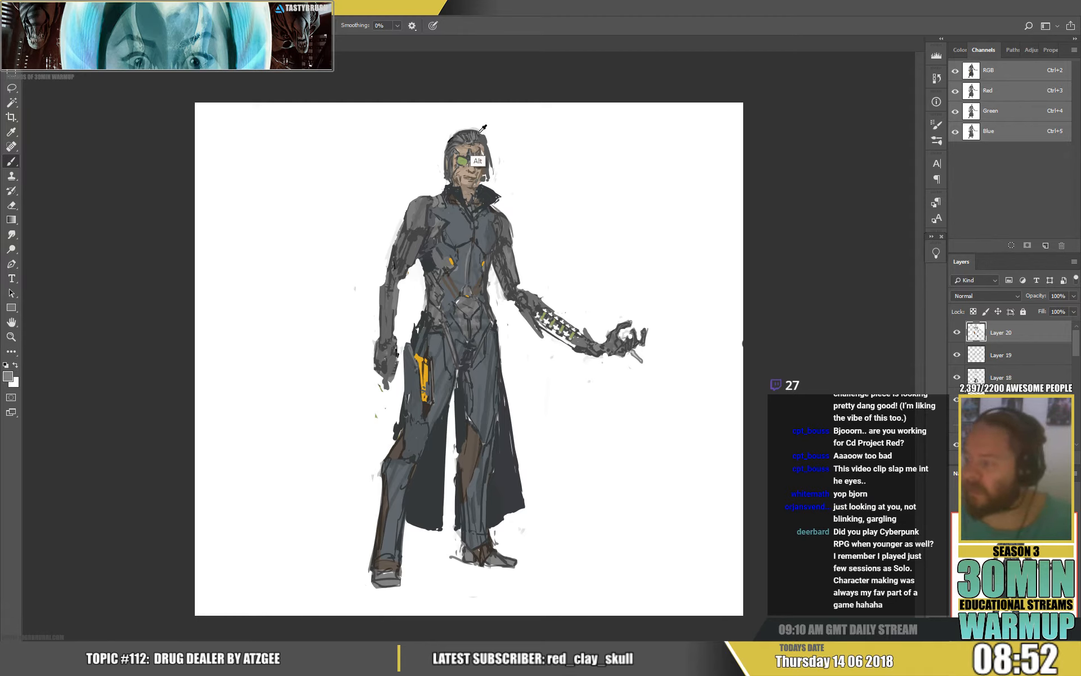
# Step: Trim the hair outline with white and touch up the side hair and face edges with sampled skin, grey and dark tones
pyautogui.keyDown('alt'); pyautogui.click(480, 130); pyautogui.keyUp('alt')
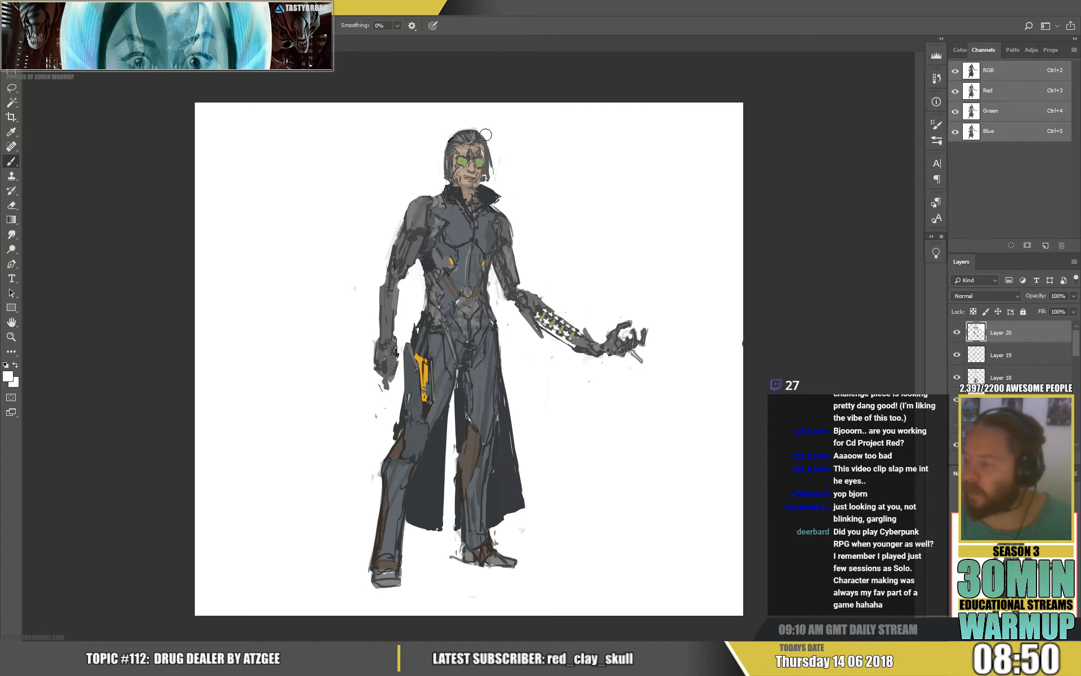
pyautogui.moveTo(480, 128)
pyautogui.mouseDown()
pyautogui.moveTo(460, 127)
pyautogui.moveTo(445, 143)
pyautogui.mouseUp()
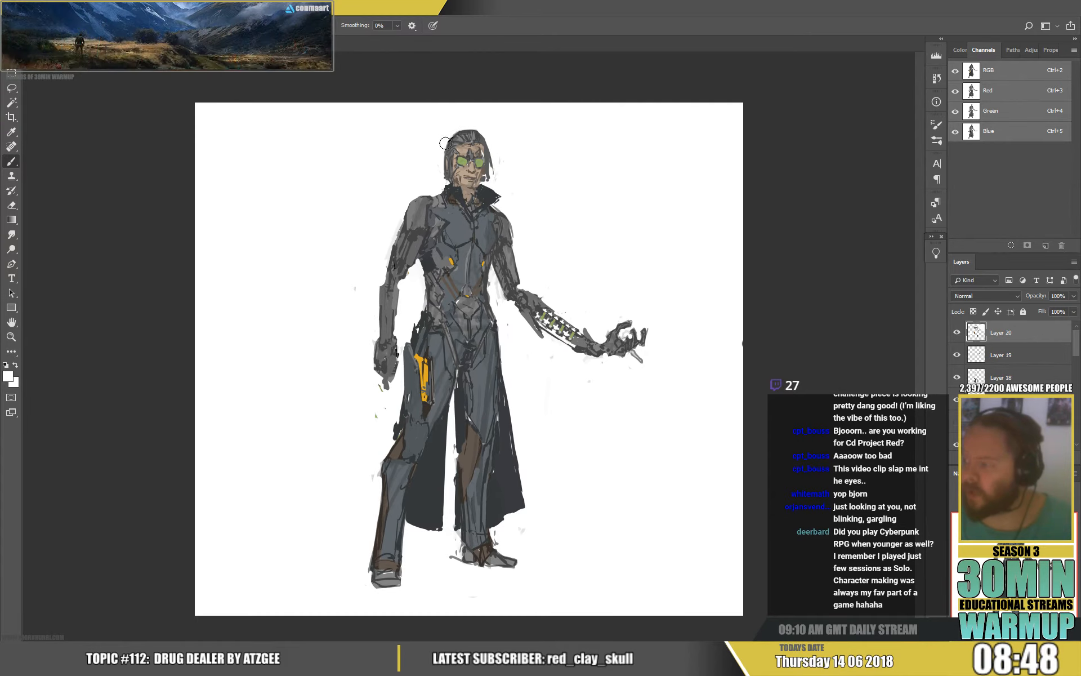
pyautogui.keyDown('alt'); pyautogui.click(482, 171); pyautogui.keyUp('alt')
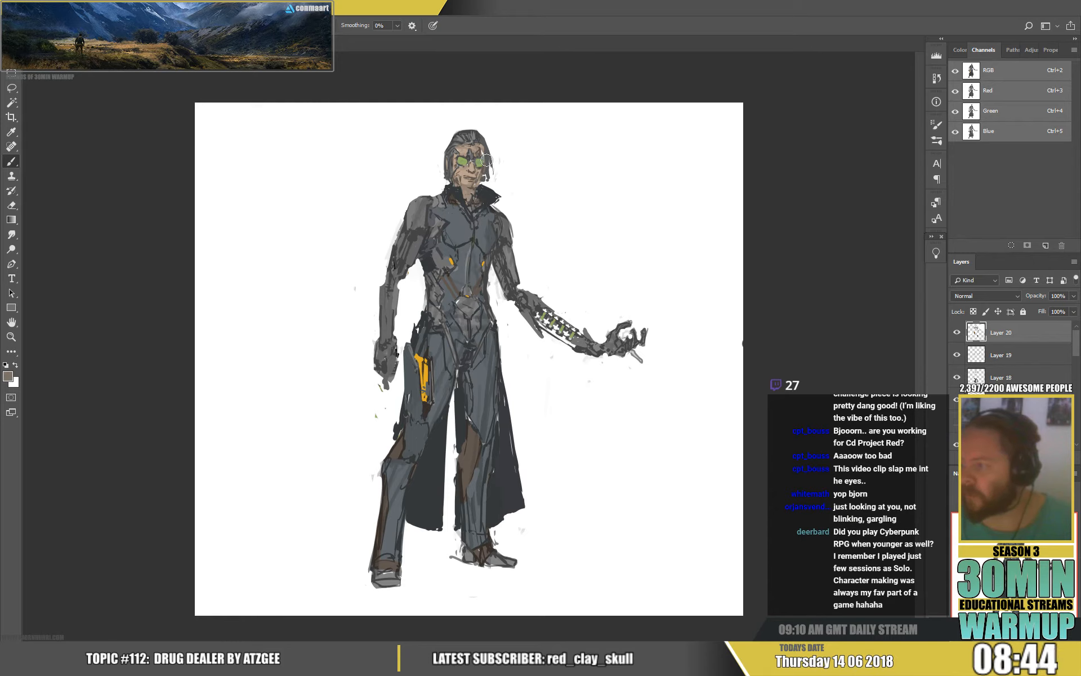
pyautogui.keyDown('alt'); pyautogui.click(490, 204); pyautogui.keyUp('alt')
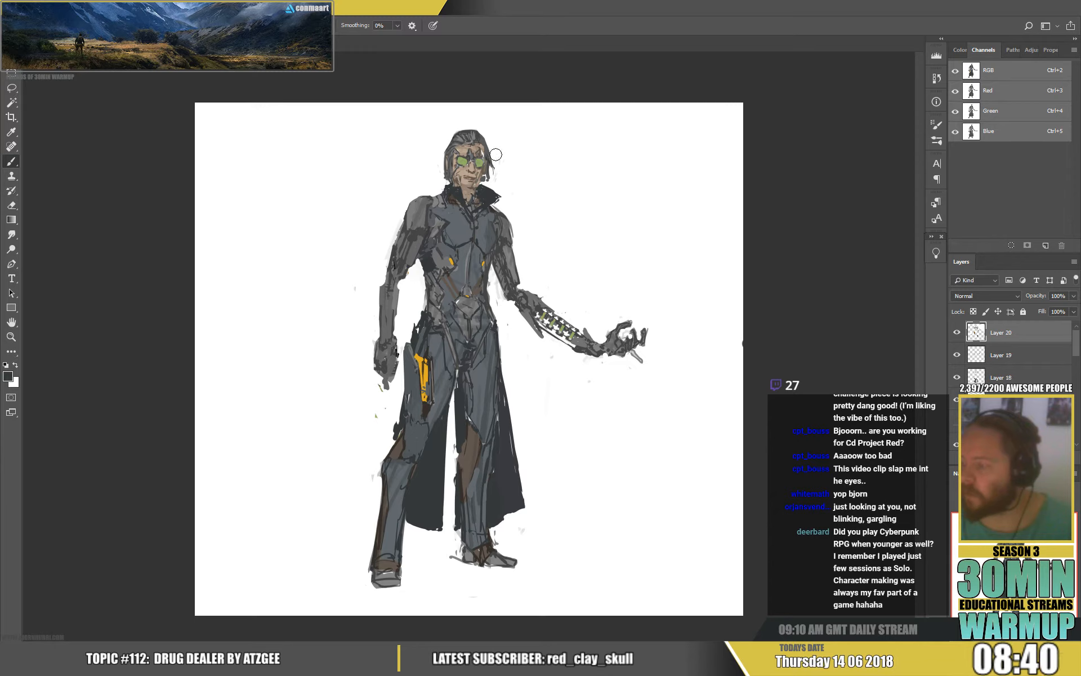
pyautogui.keyDown('alt'); pyautogui.click(449, 152); pyautogui.keyUp('alt')
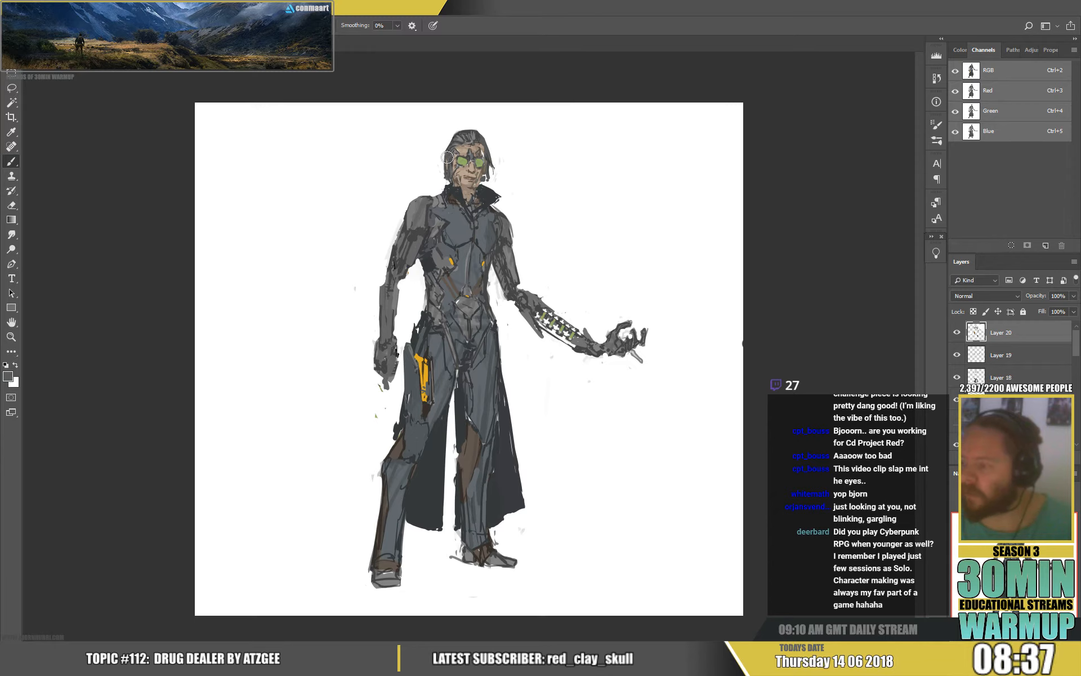
pyautogui.keyDown('alt'); pyautogui.click(449, 161); pyautogui.keyUp('alt')
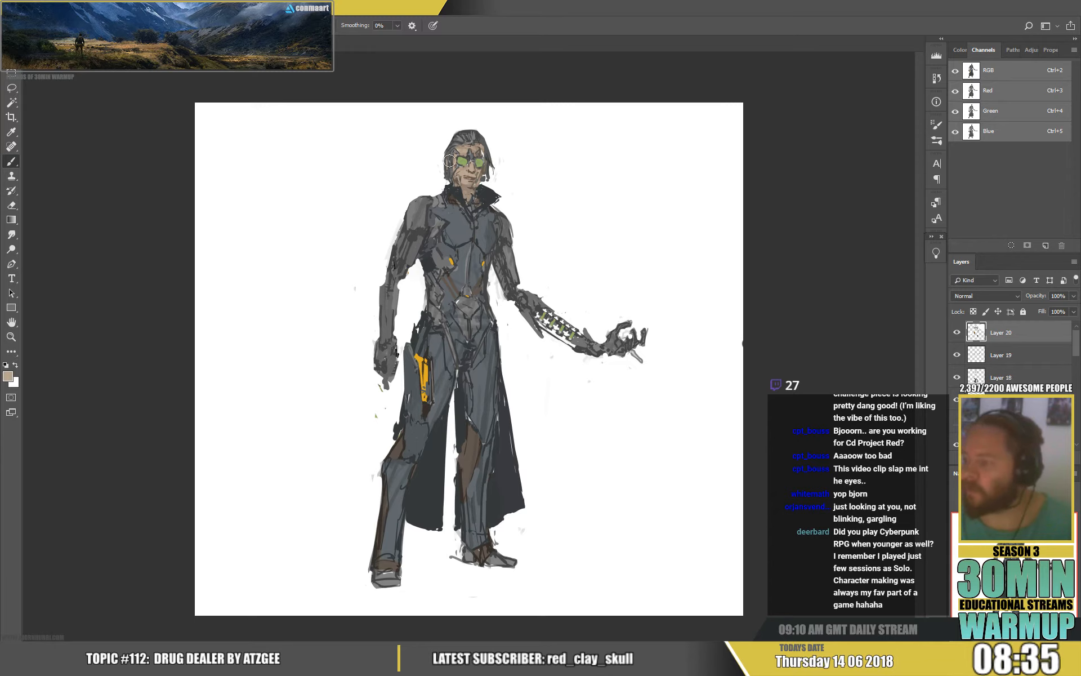
pyautogui.keyDown('alt'); pyautogui.click(447, 164); pyautogui.keyUp('alt')
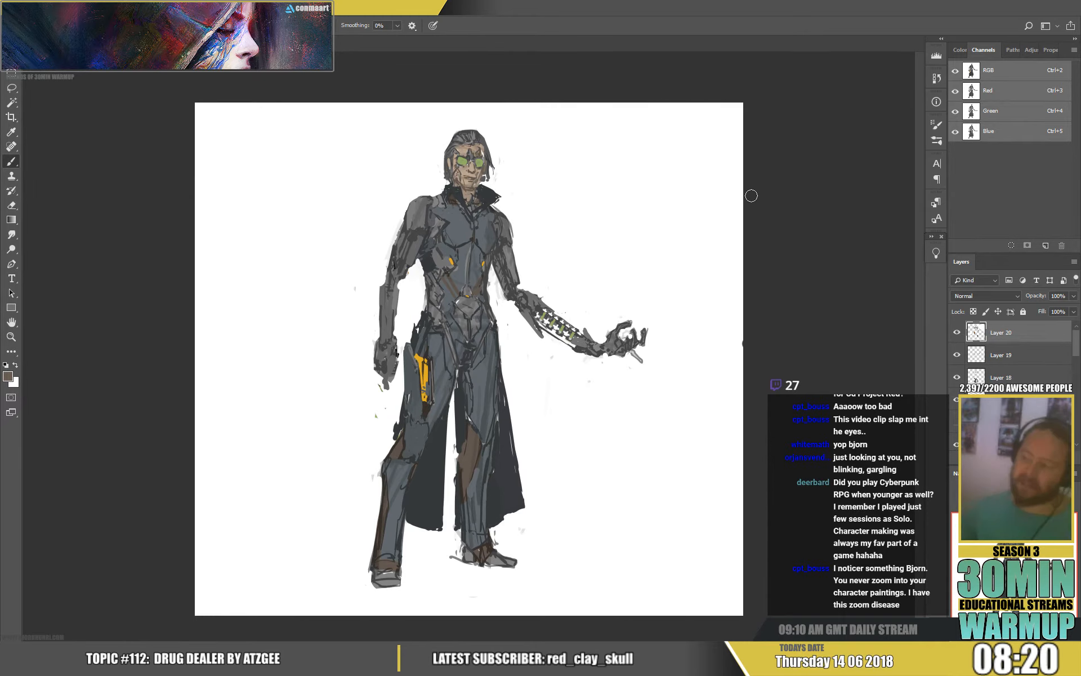
# Step: Paste a merged copy of the whole canvas as a new layer and skew its upper edge so the figure leans slightly left
pyautogui.hotkey('ctrl', 'a')
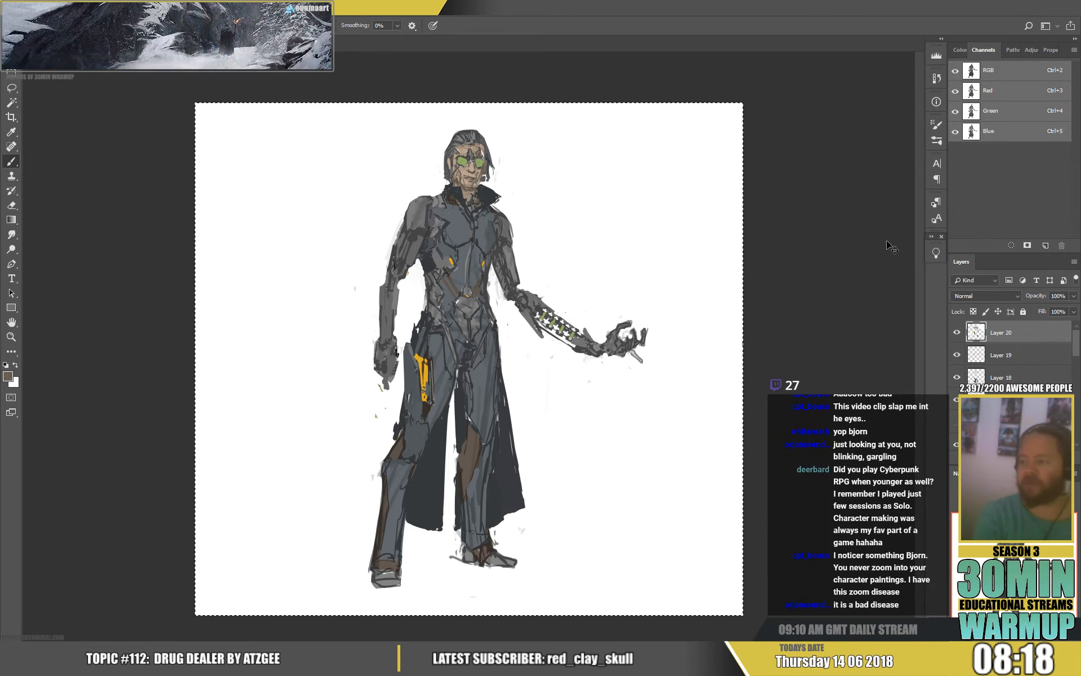
pyautogui.hotkey('ctrl', 'shift', 'c')
pyautogui.hotkey('ctrl', 'v')
pyautogui.hotkey('ctrl', 't')
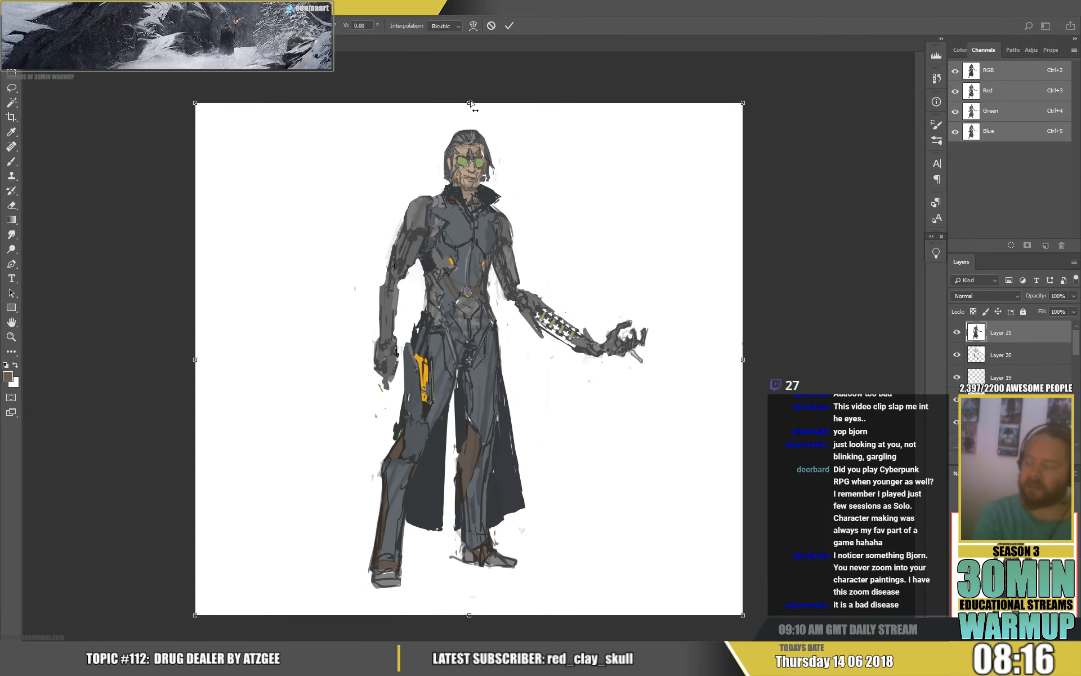
pyautogui.moveTo(468, 102); pyautogui.dragTo(448, 102)
pyautogui.moveTo(184, 359); pyautogui.dragTo(185, 361)
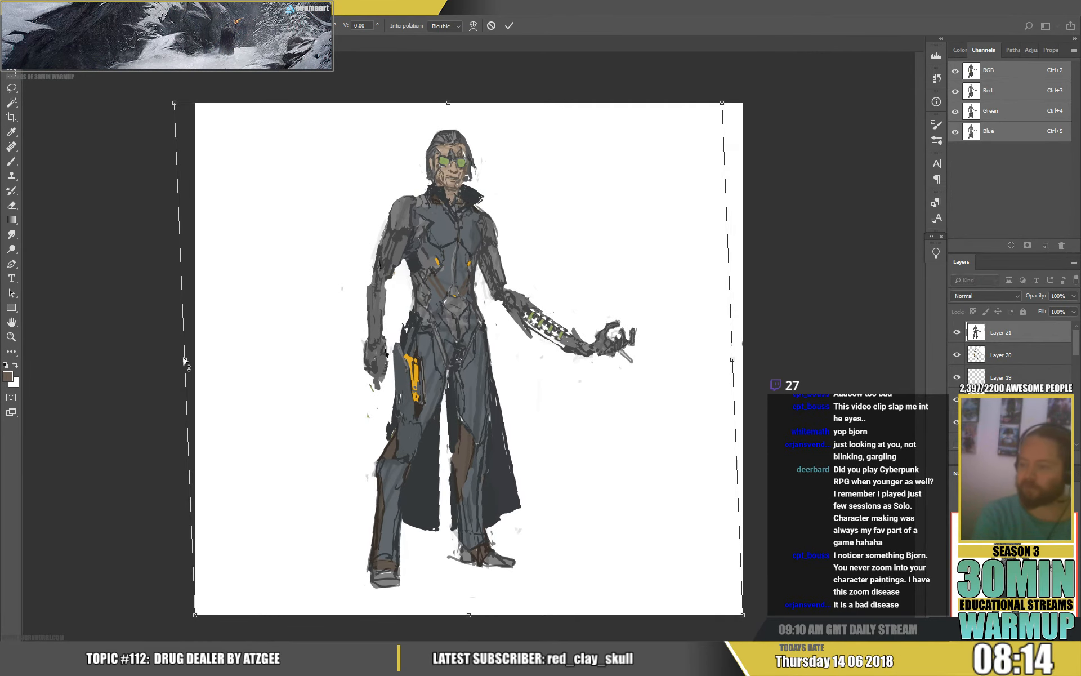
pyautogui.moveTo(735, 359); pyautogui.dragTo(740, 357)
pyautogui.press('Return')
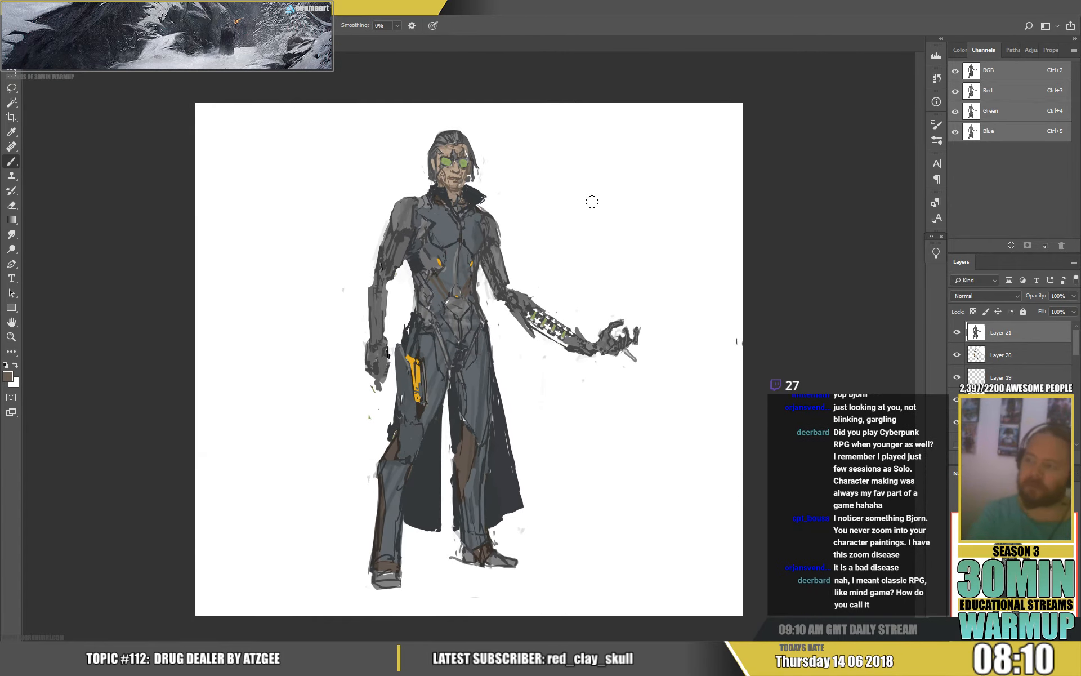
# Step: Clean up the lowered arm's shoulder and the outer edge of the booted lower leg beneath it with sampled white, grey and dark tones
pyautogui.keyDown('alt'); pyautogui.click(413, 190); pyautogui.keyUp('alt')
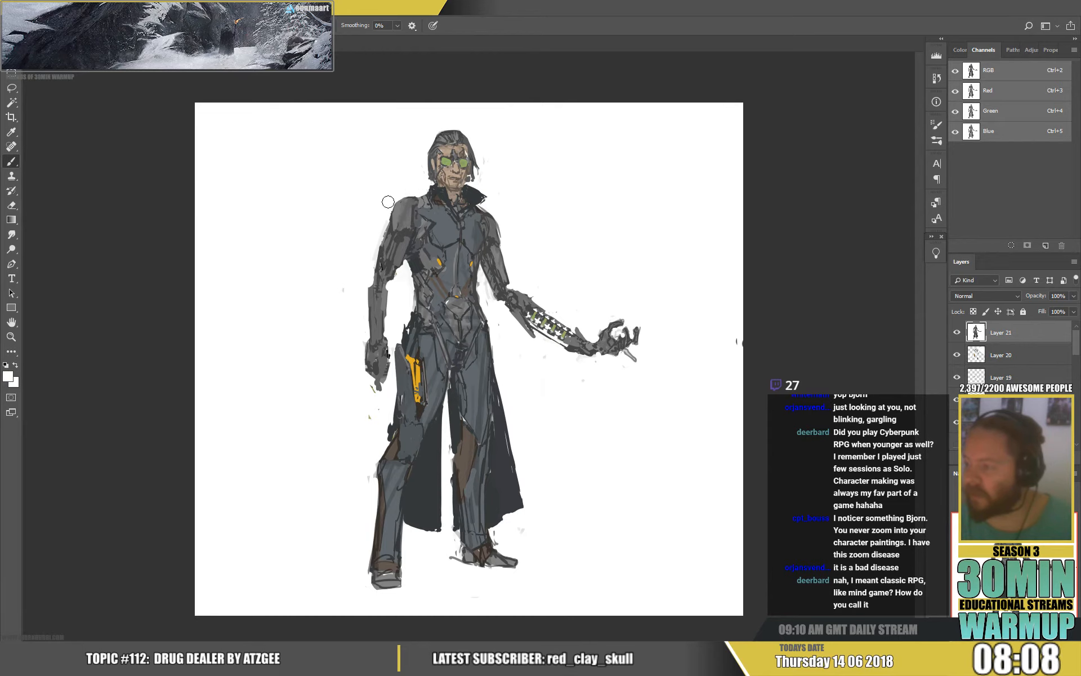
pyautogui.keyDown('alt'); pyautogui.click(413, 217); pyautogui.keyUp('alt')
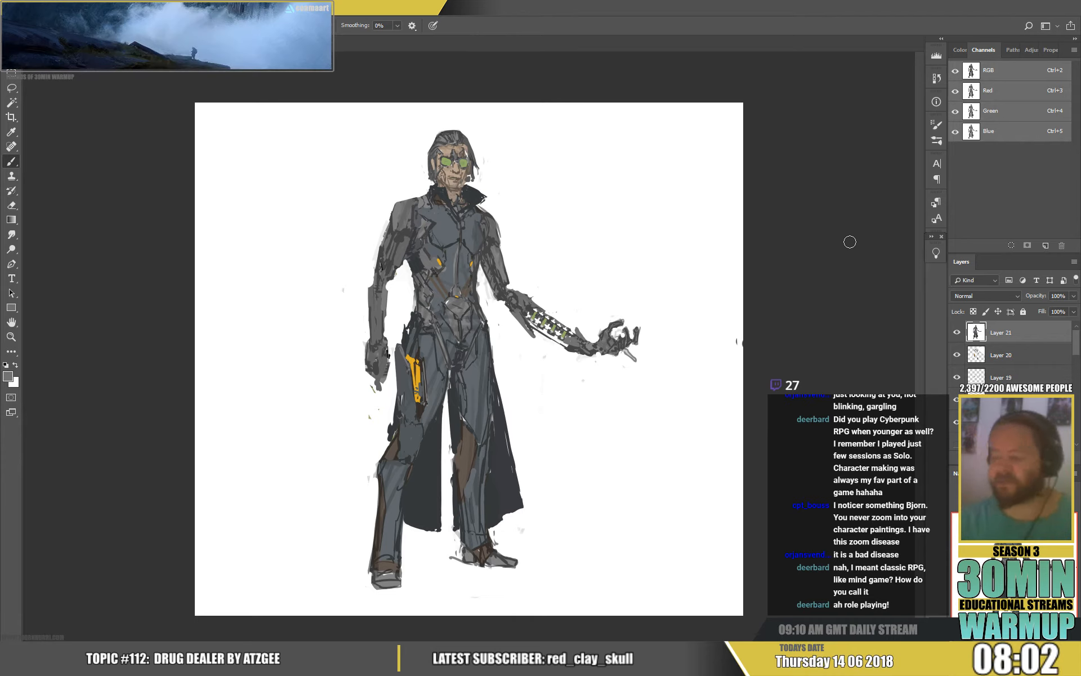
pyautogui.keyDown('alt'); pyautogui.click(377, 495); pyautogui.keyUp('alt')
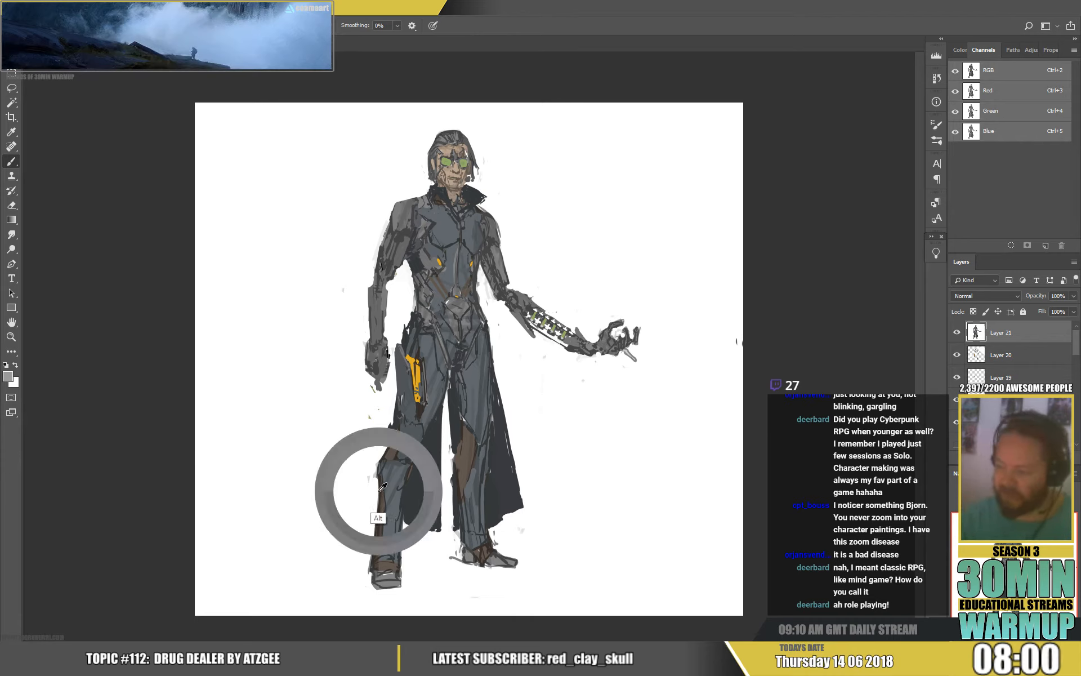
pyautogui.keyDown('alt'); pyautogui.click(370, 537); pyautogui.keyUp('alt')
pyautogui.moveTo(373, 523); pyautogui.dragTo(370, 570)
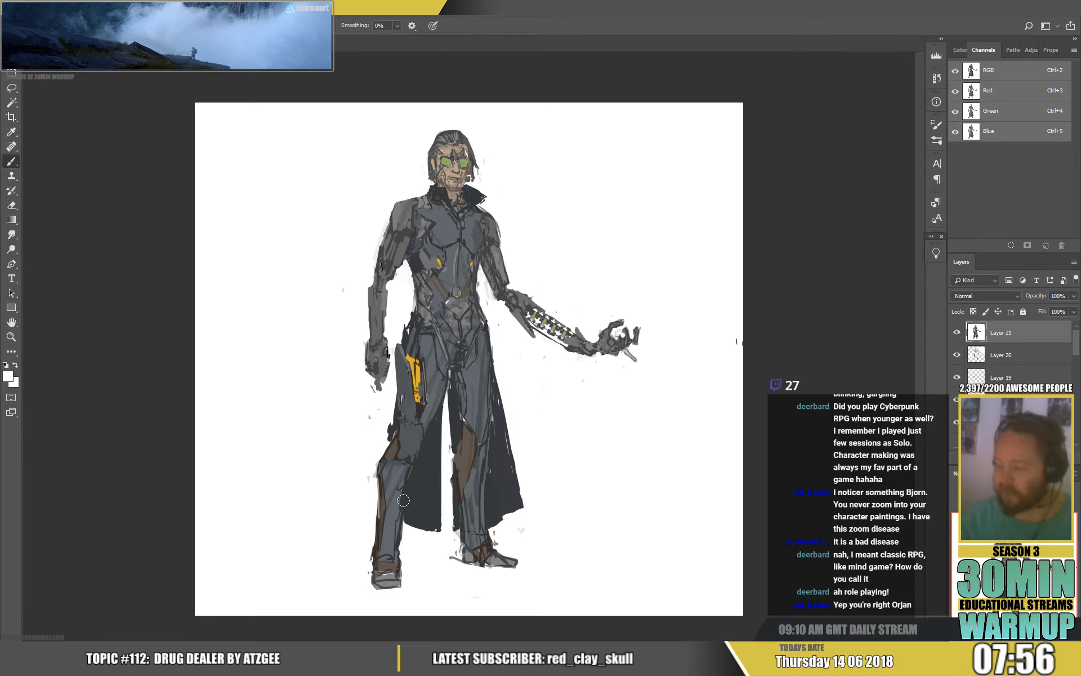
pyautogui.keyDown('alt'); pyautogui.click(400, 553); pyautogui.keyUp('alt')
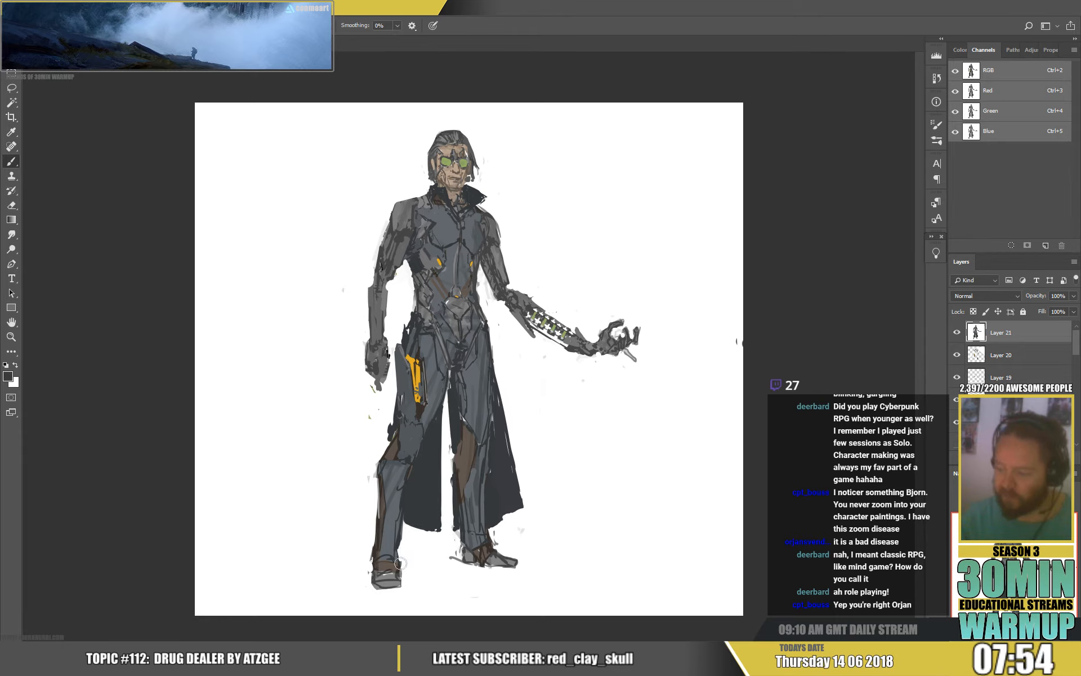
pyautogui.keyDown('alt'); pyautogui.click(458, 443); pyautogui.keyUp('alt')
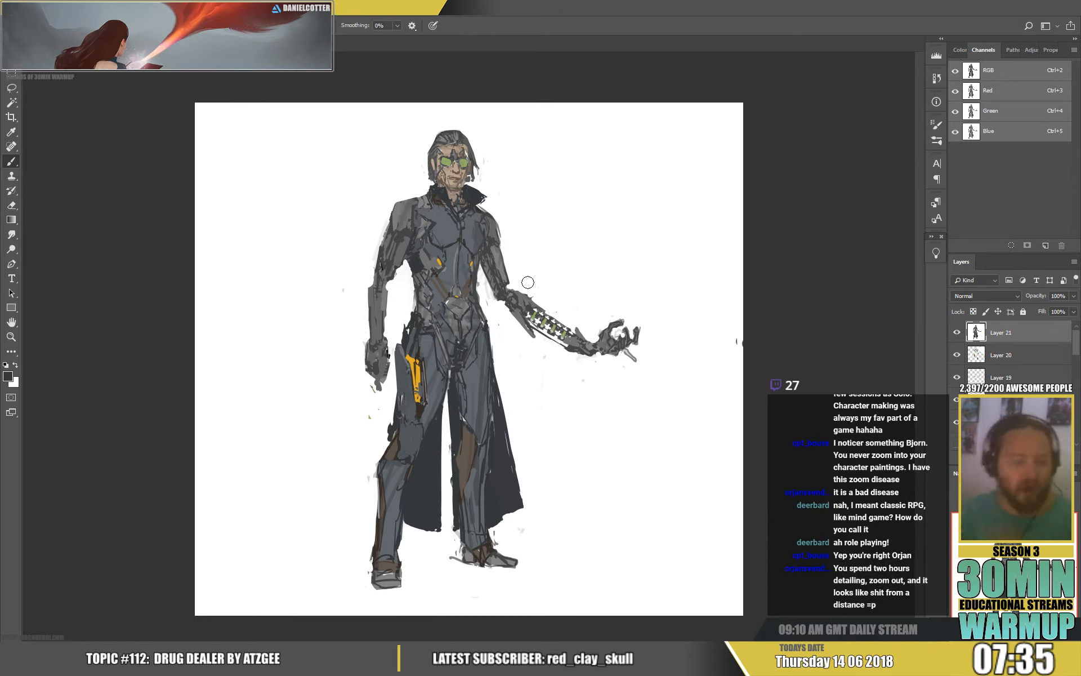
# Step: Refine the lowered arm's upper arm and elbow contours with sampled greys and near-white
pyautogui.press('alt')
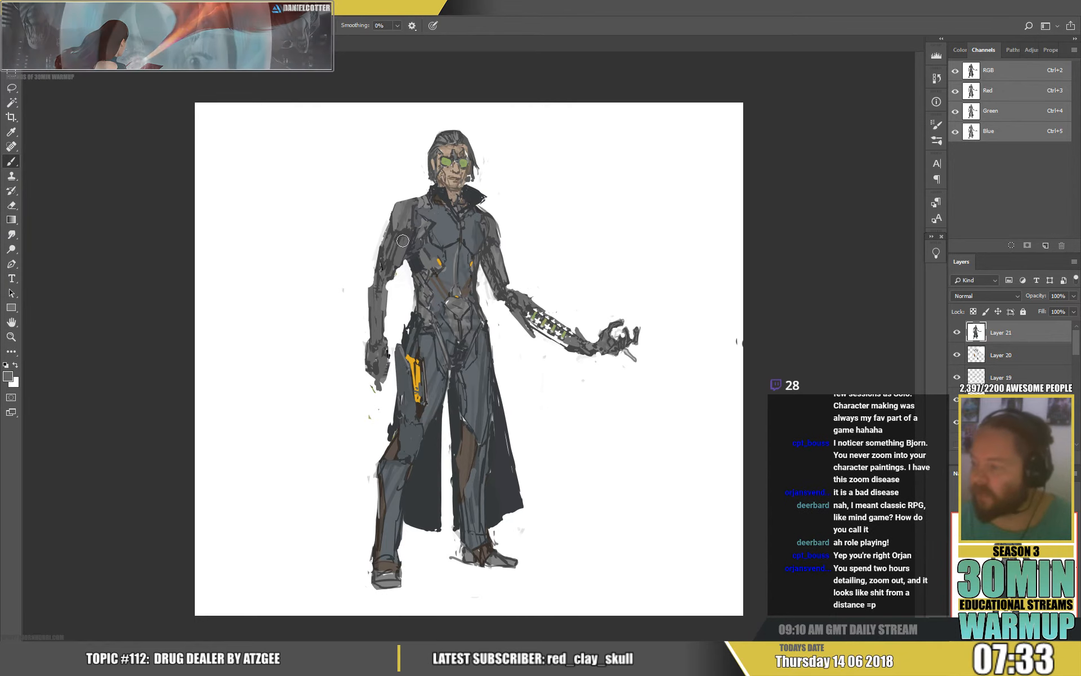
pyautogui.keyDown('alt'); pyautogui.click(406, 240); pyautogui.keyUp('alt')
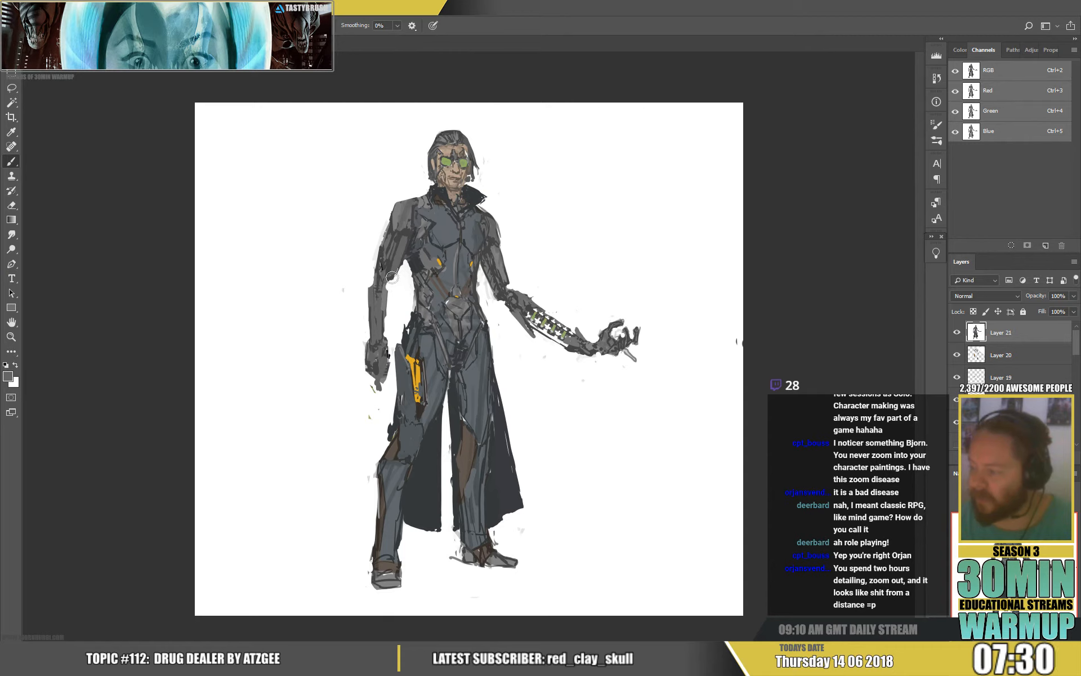
pyautogui.keyDown('alt'); pyautogui.click(398, 303); pyautogui.keyUp('alt')
pyautogui.keyDown('alt'); pyautogui.click(379, 271); pyautogui.keyUp('alt')
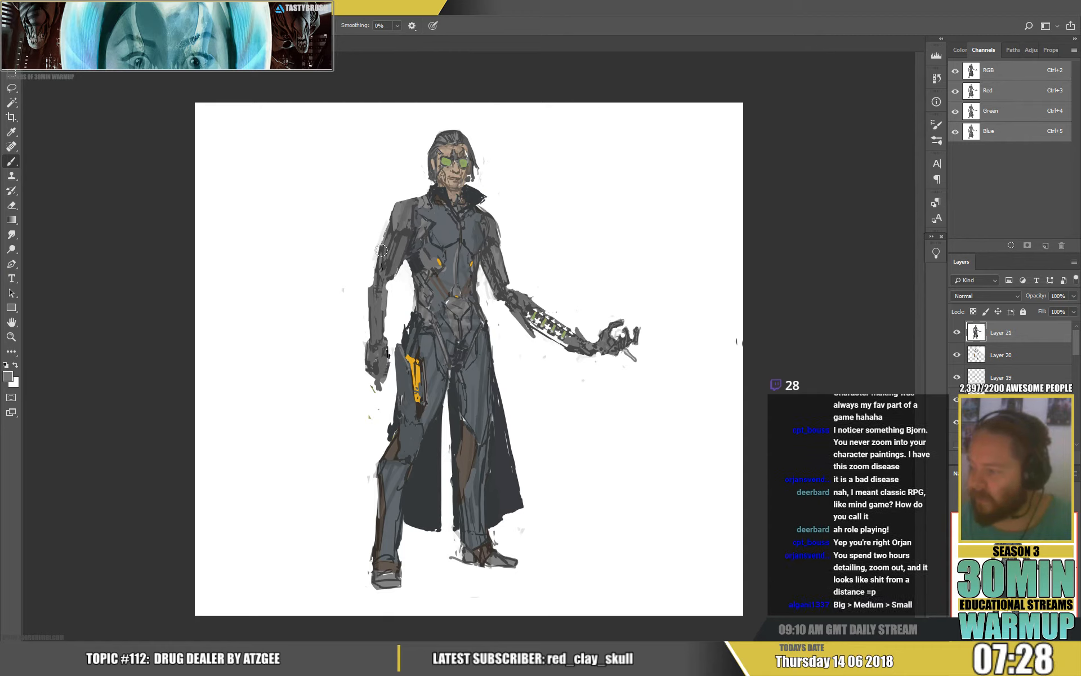
pyautogui.keyDown('alt'); pyautogui.click(383, 246); pyautogui.keyUp('alt')
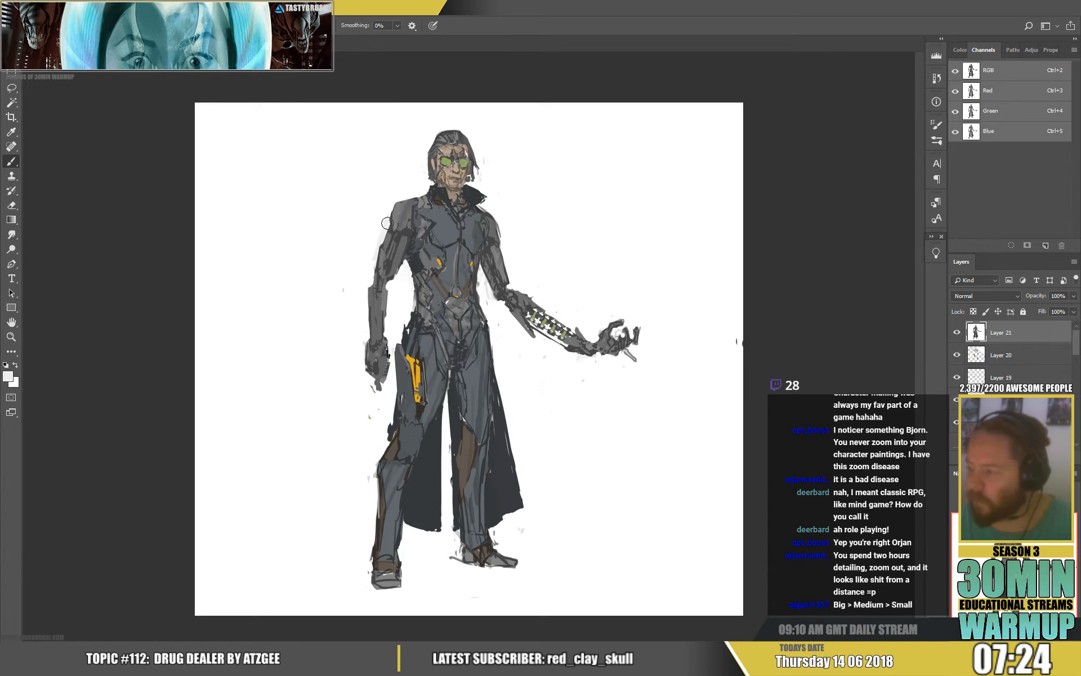
# Step: Tidy the shoulder and upper-arm edge above the outstretched forearm with sampled dark tones and white
pyautogui.keyDown('alt'); pyautogui.click(500, 238); pyautogui.keyUp('alt')
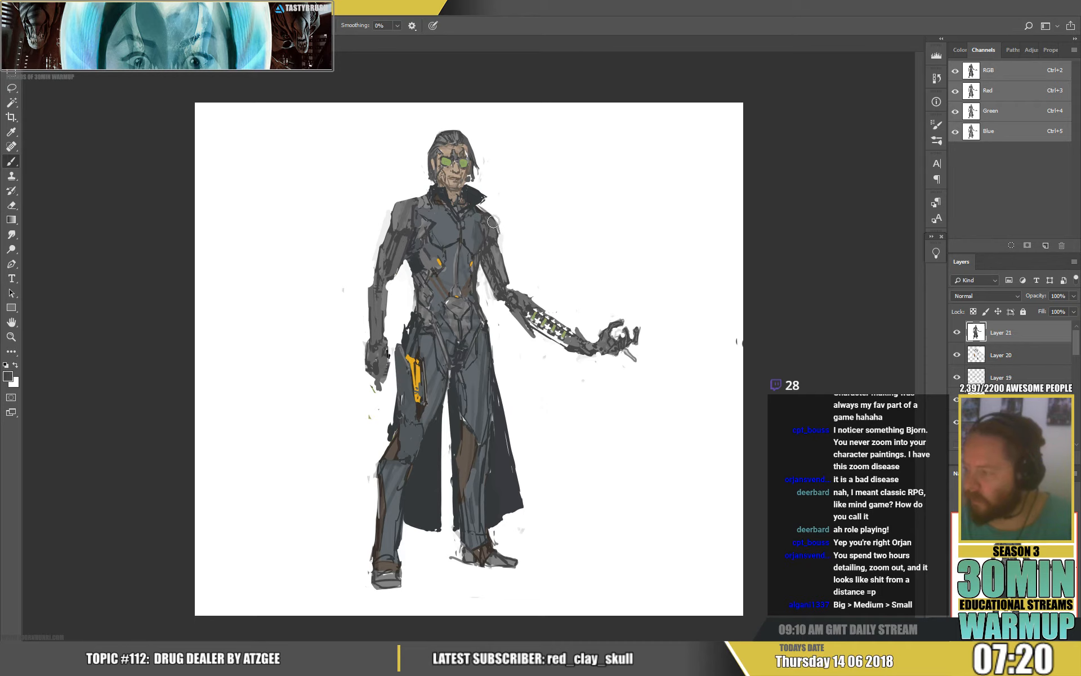
pyautogui.moveTo(494, 221); pyautogui.dragTo(498, 231)
pyautogui.keyDown('alt'); pyautogui.click(497, 213); pyautogui.keyUp('alt')
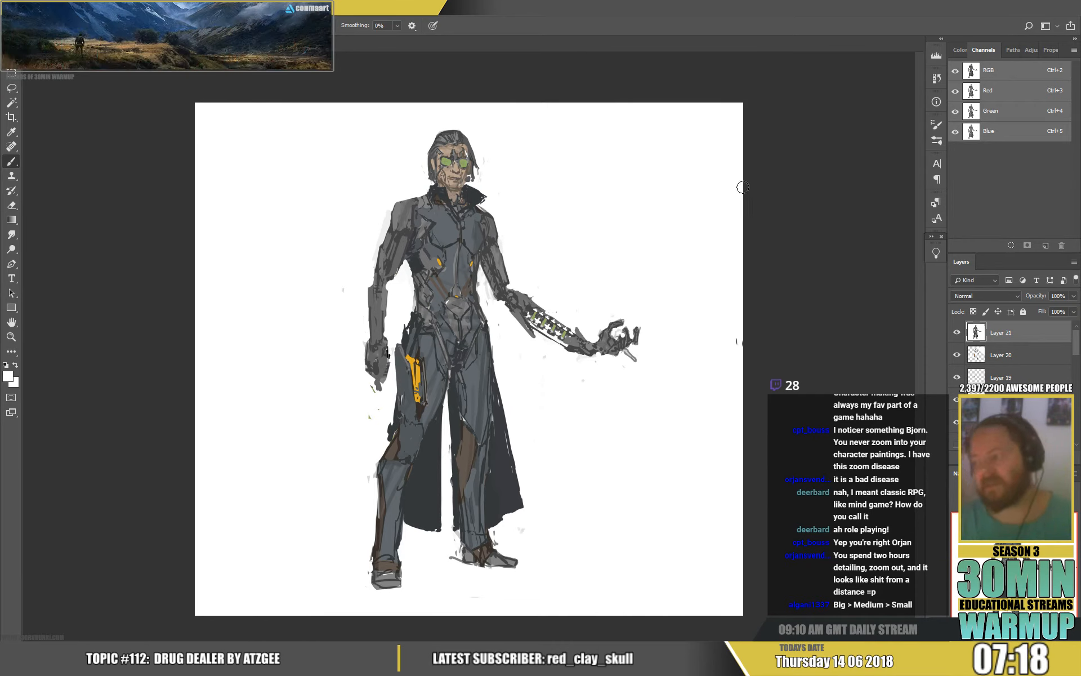
pyautogui.keyDown('alt'); pyautogui.click(493, 210); pyautogui.keyUp('alt')
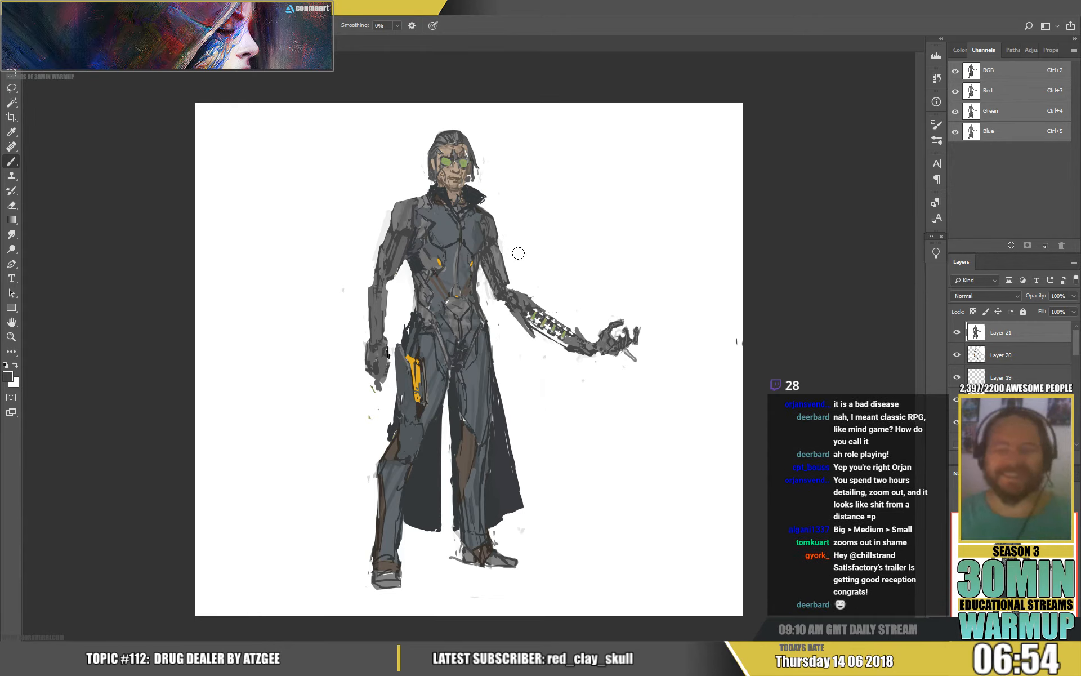
# Step: Clean up the outstretched arm's elbow and the near end of its forearm with sampled white and grey
pyautogui.press('alt')
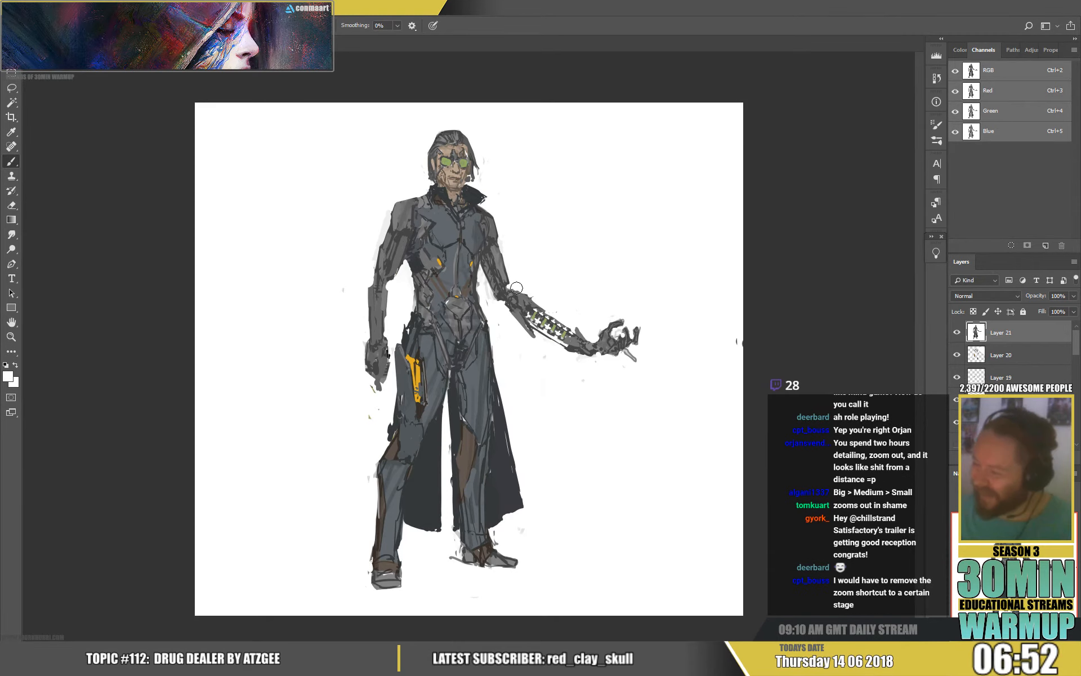
pyautogui.keyDown('alt'); pyautogui.click(520, 288); pyautogui.keyUp('alt')
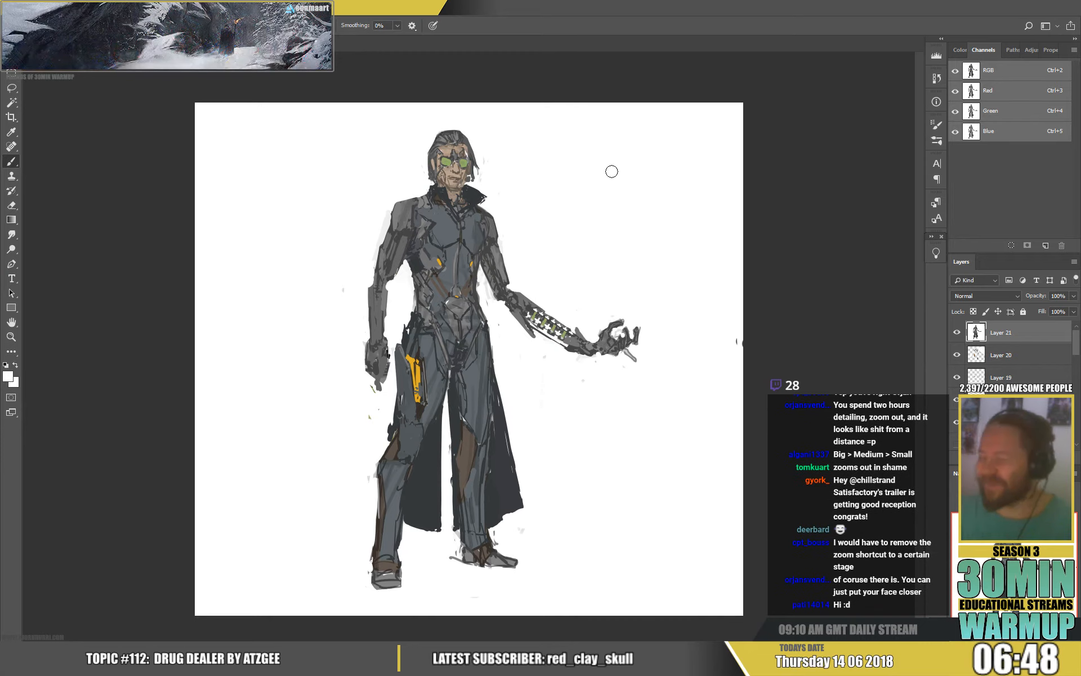
pyautogui.moveTo(522, 324); pyautogui.dragTo(533, 336)
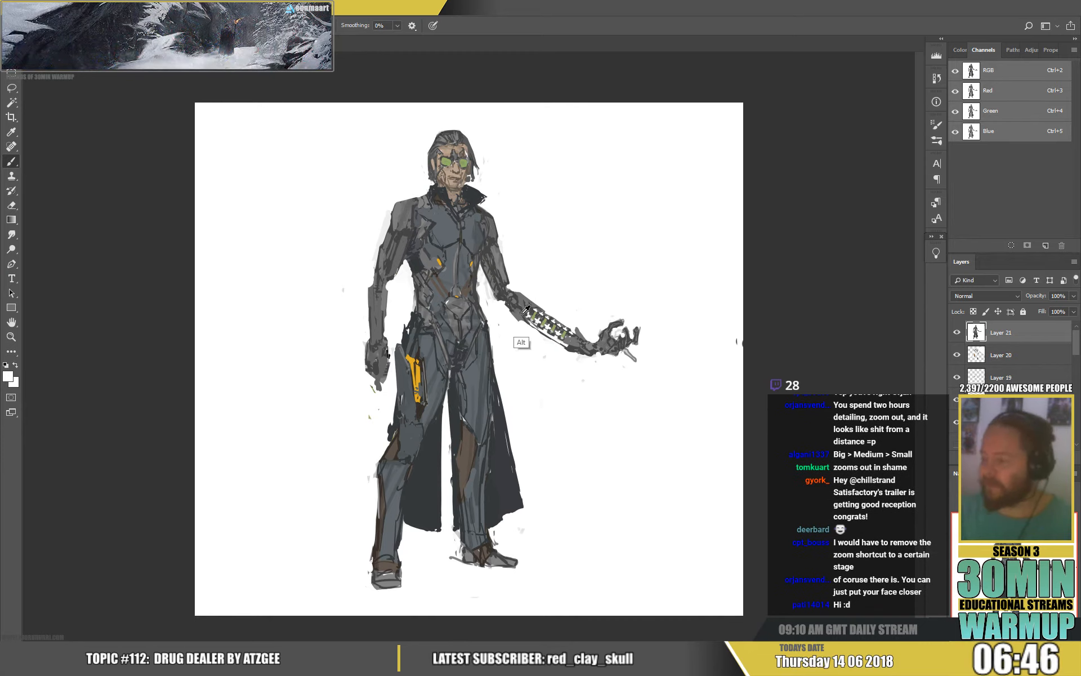
pyautogui.keyDown('alt'); pyautogui.click(521, 313); pyautogui.keyUp('alt')
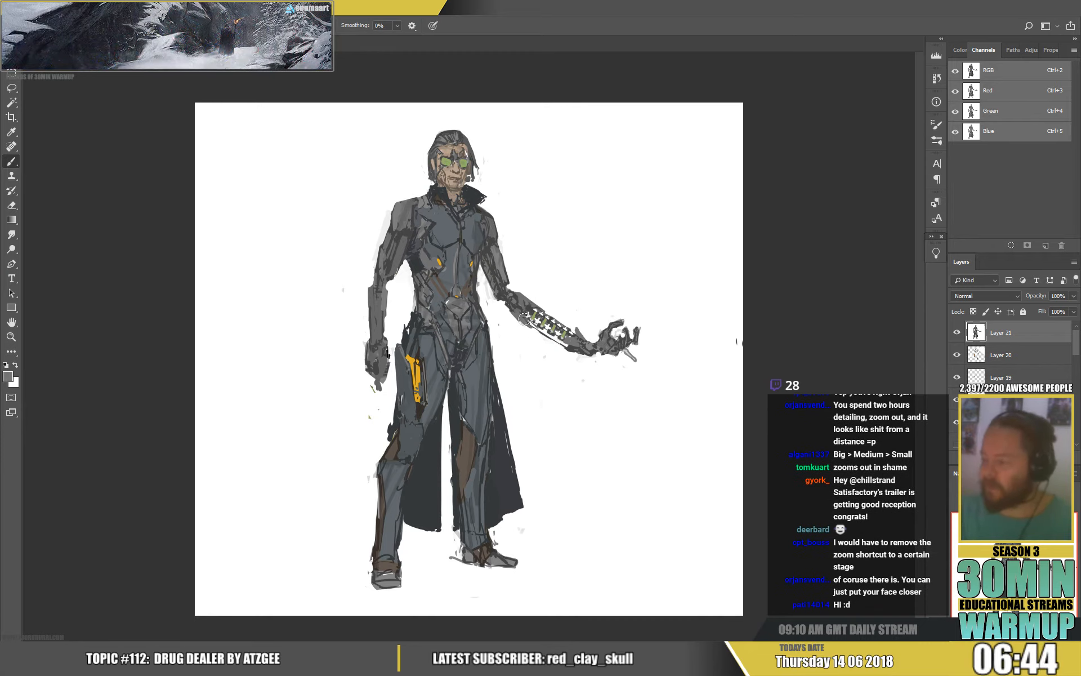
pyautogui.keyDown('alt'); pyautogui.click(517, 317); pyautogui.keyUp('alt')
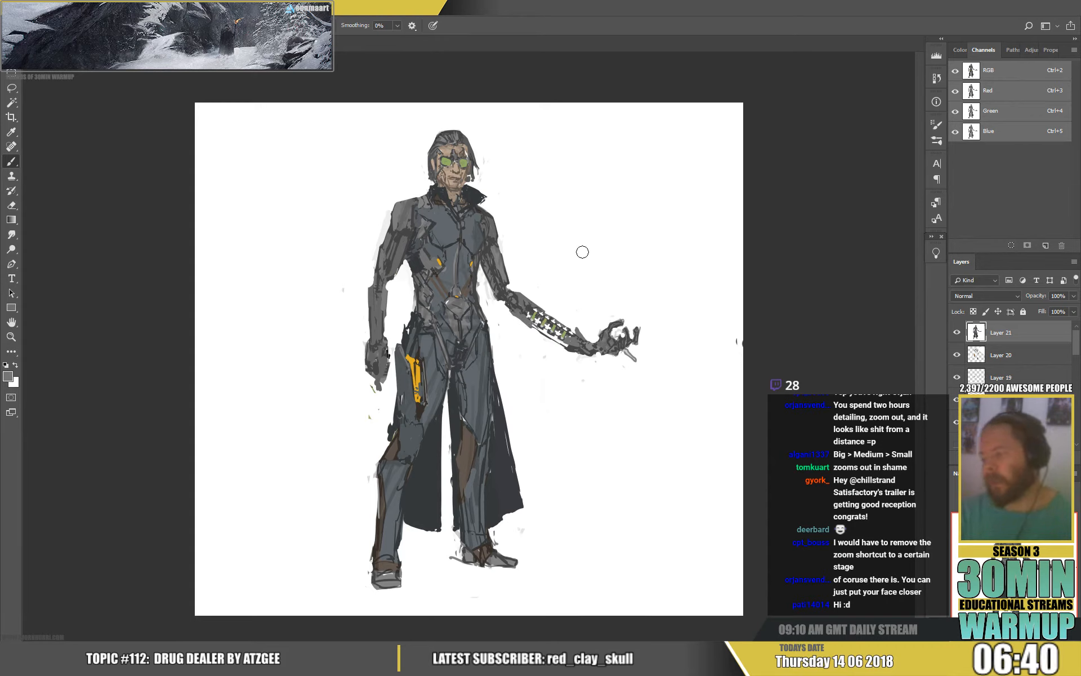
pyautogui.keyDown('alt'); pyautogui.click(545, 340); pyautogui.keyUp('alt')
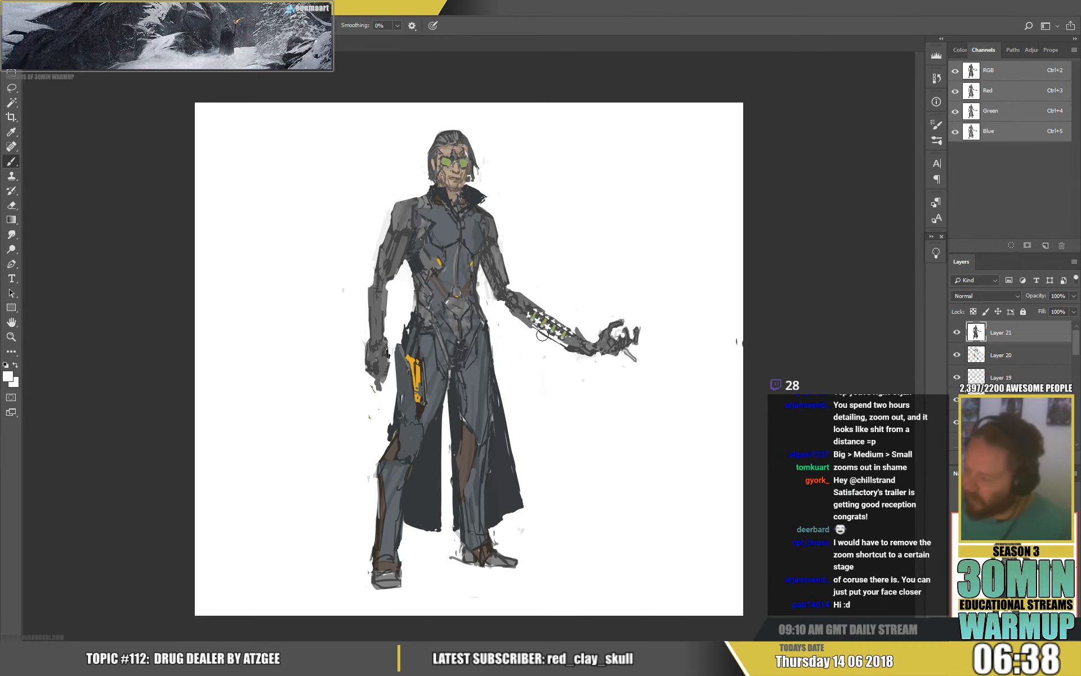
pyautogui.keyDown('alt'); pyautogui.click(540, 321); pyautogui.keyUp('alt')
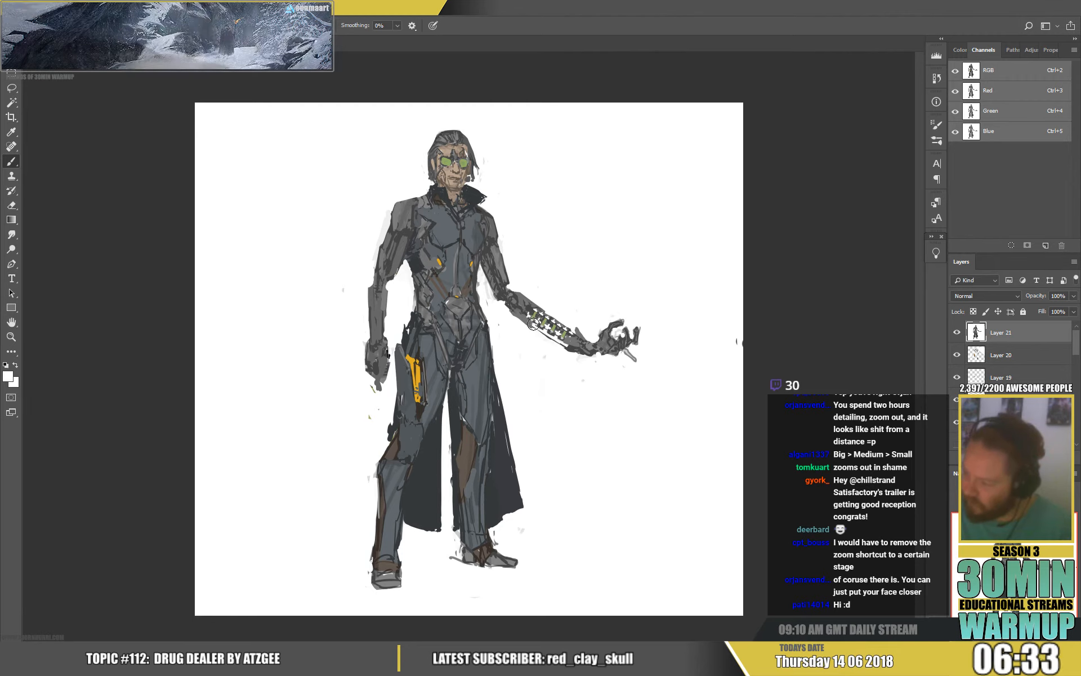
# Step: Draw straight dark lines along the underside of the outstretched forearm and trim the area by the wrist with white
pyautogui.keyDown('alt'); pyautogui.click(551, 334); pyautogui.keyUp('alt')
pyautogui.click(535, 330)
pyautogui.keyDown('shift'); pyautogui.click(568, 349); pyautogui.keyUp('shift')
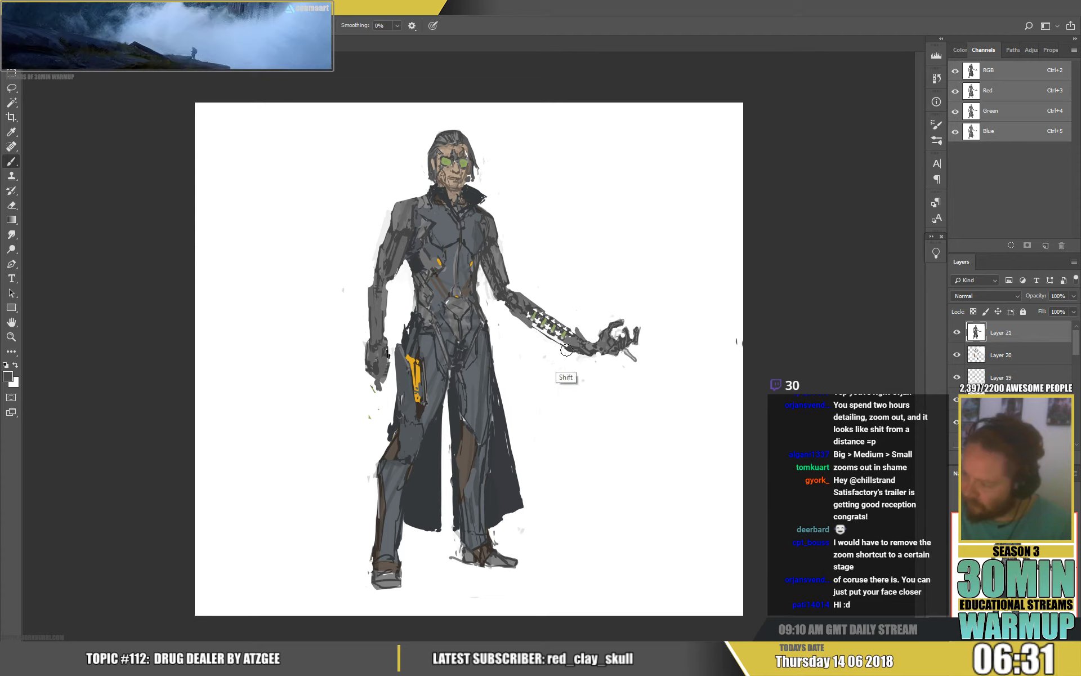
pyautogui.click(536, 329)
pyautogui.keyDown('shift'); pyautogui.click(570, 350); pyautogui.keyUp('shift')
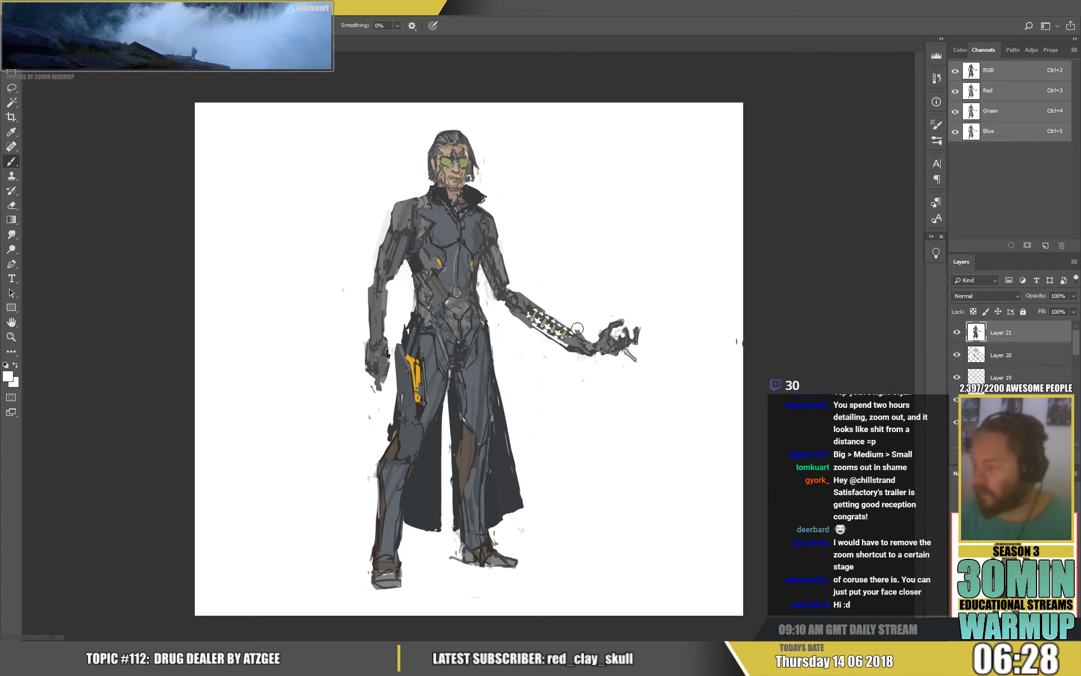
pyautogui.keyDown('alt'); pyautogui.click(602, 324); pyautogui.keyUp('alt')
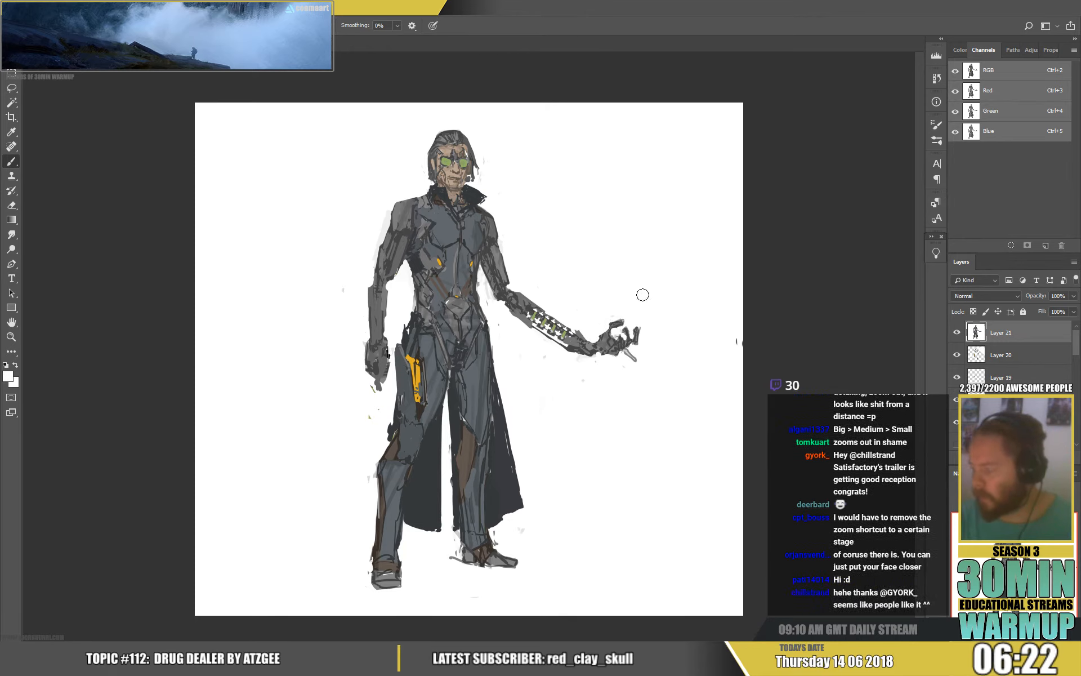
# Step: Paint a straight gold stroke along the outstretched forearm's vials with the gold sampled from the chest accent
pyautogui.keyDown('alt'); pyautogui.click(440, 260); pyautogui.keyUp('alt')
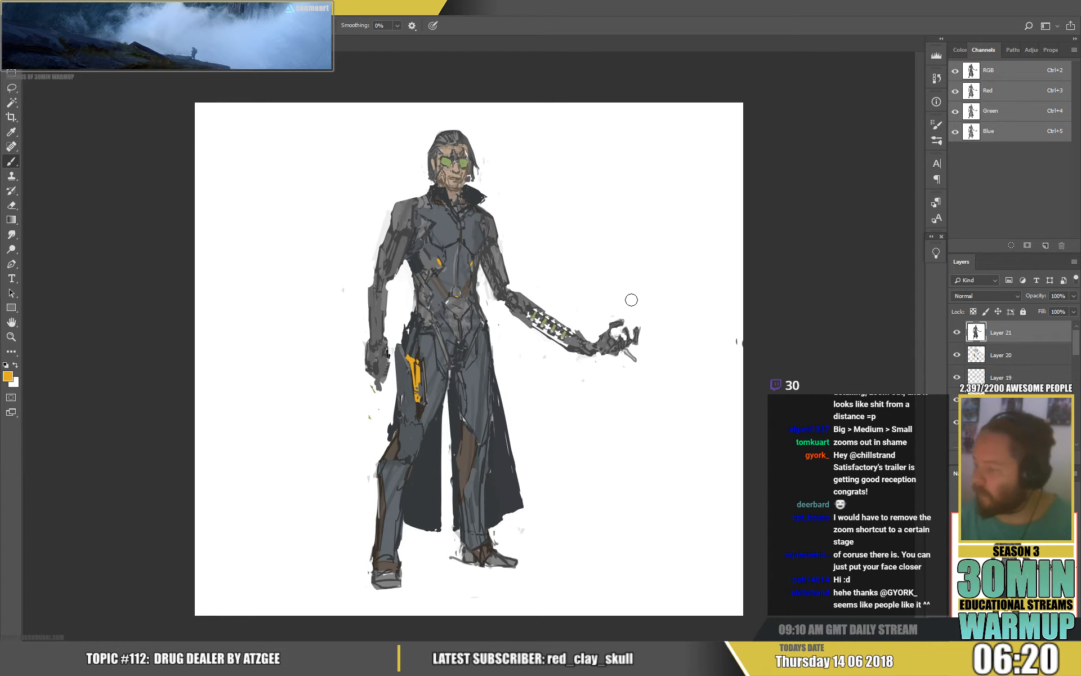
pyautogui.press('shift')
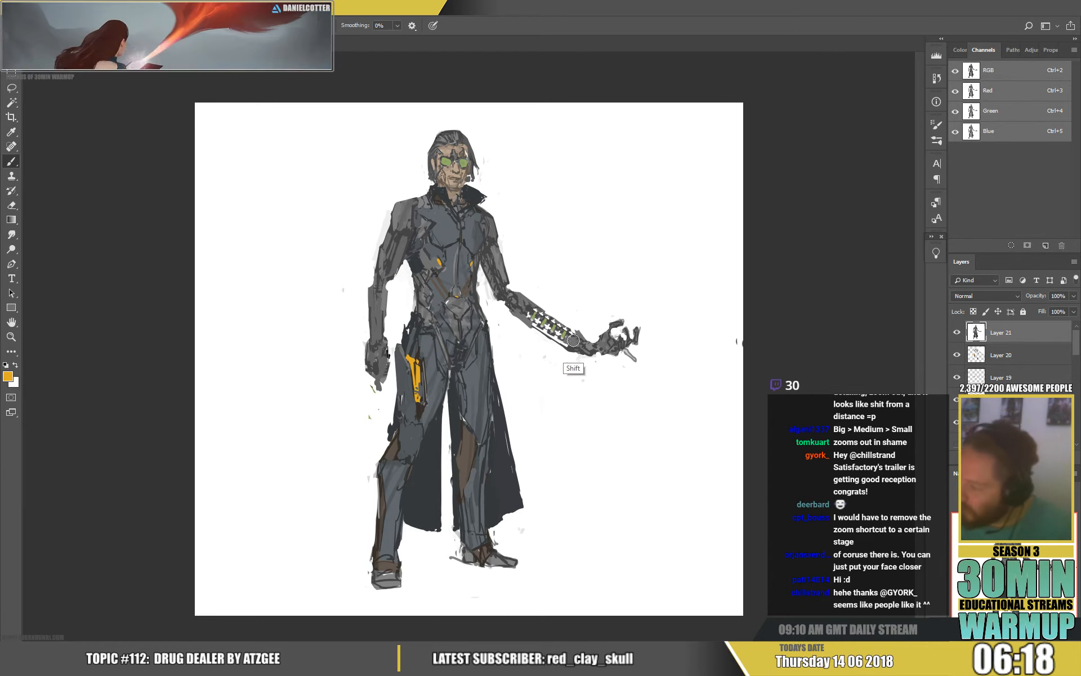
pyautogui.keyDown('shift'); pyautogui.click(534, 311); pyautogui.keyUp('shift')
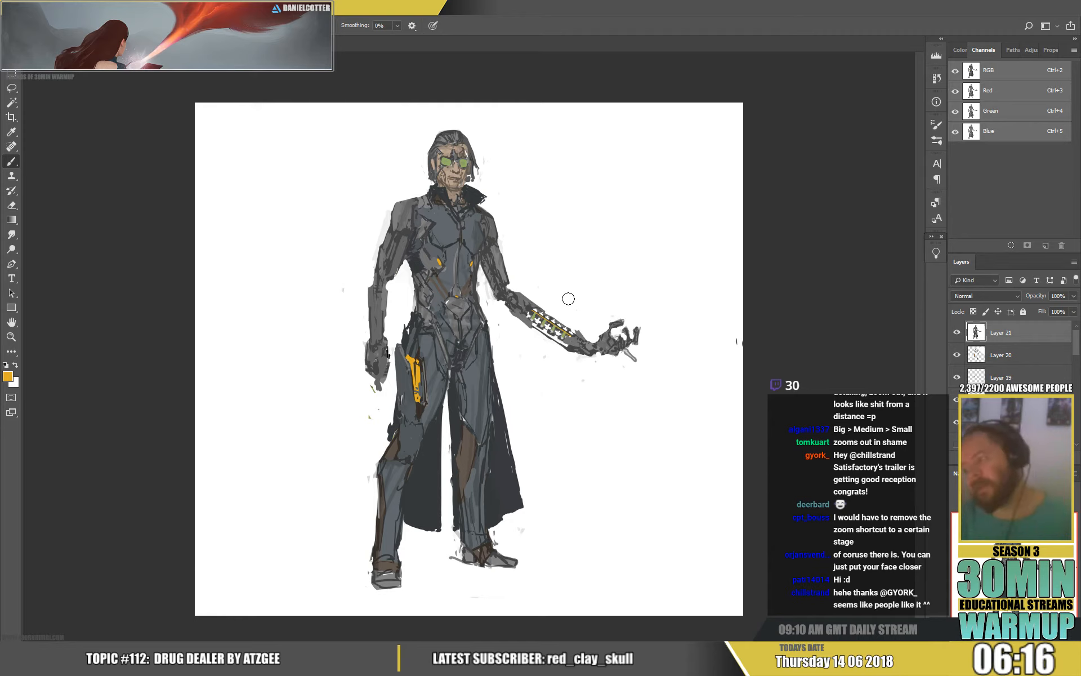
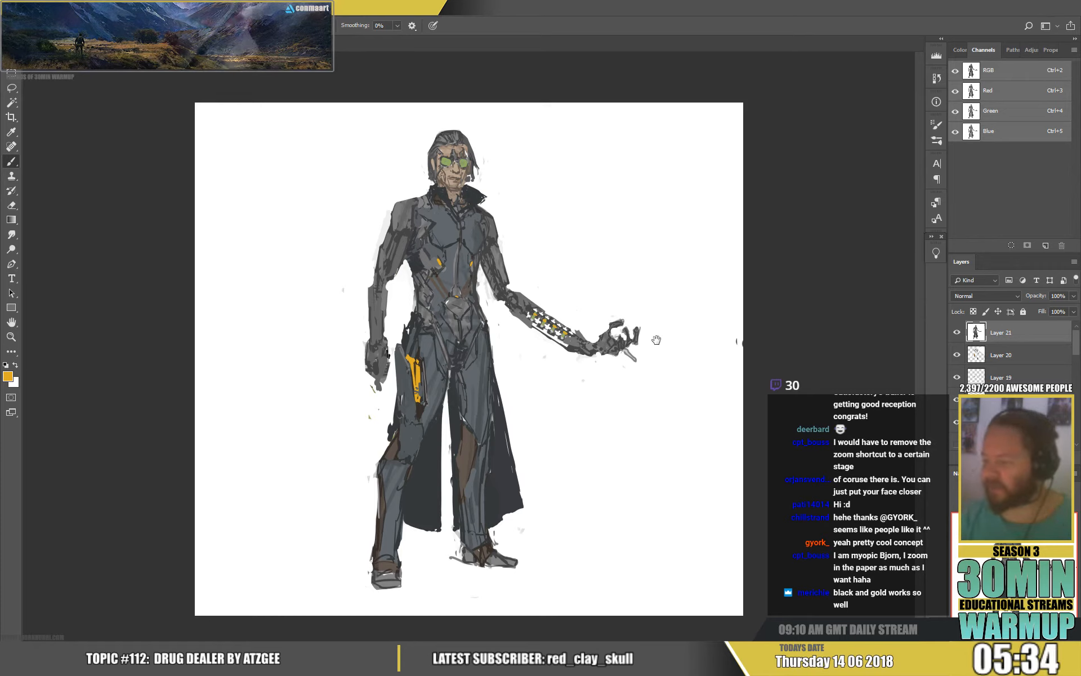
# Step: Touch up the inner thigh and knee of the leg below the outstretched arm with sampled dark and blue-grey tones
pyautogui.keyDown('alt'); pyautogui.click(460, 438); pyautogui.keyUp('alt')
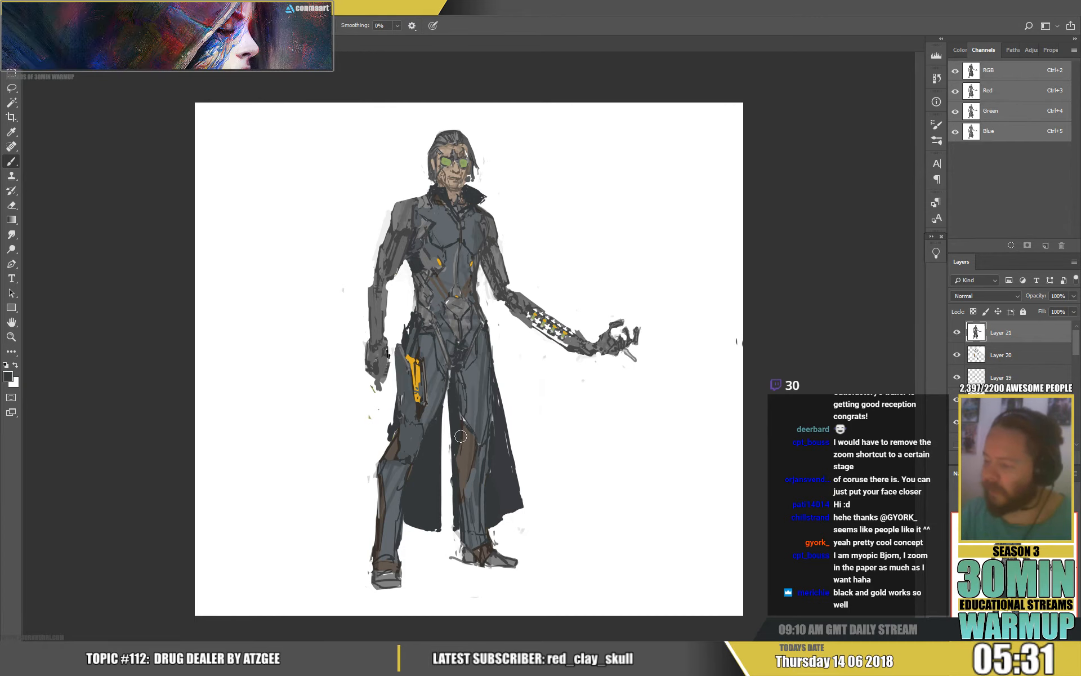
pyautogui.keyDown('alt'); pyautogui.click(462, 452); pyautogui.keyUp('alt')
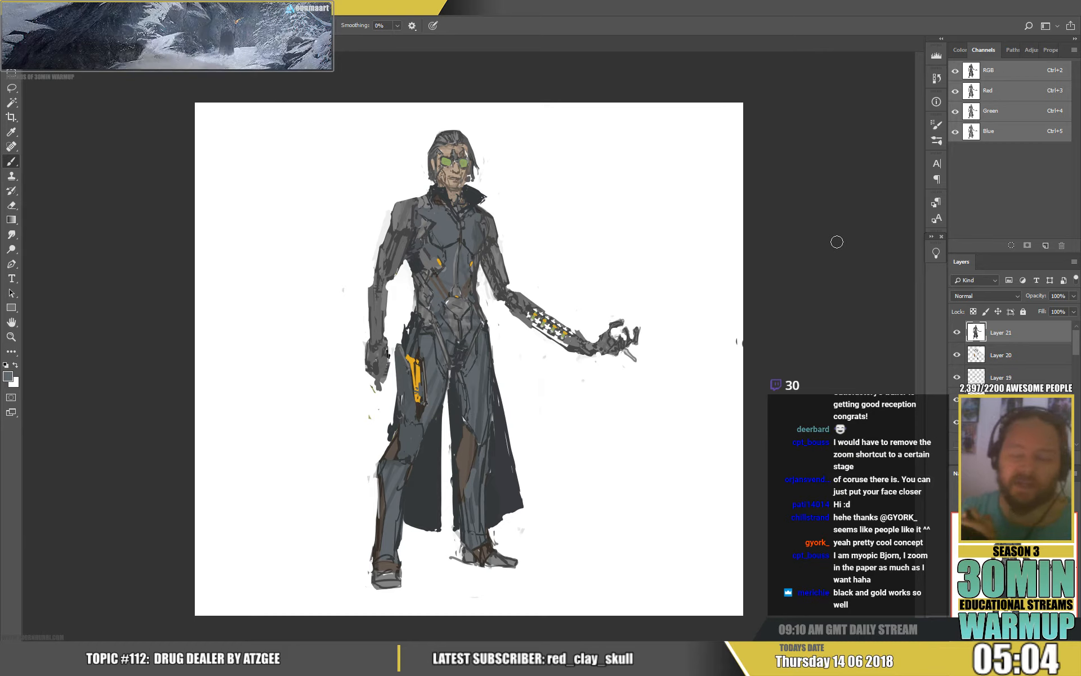
# Step: Refine the lowered arm's outer edge below the shoulder with sampled white, dark grey and light grey
pyautogui.keyDown('alt'); pyautogui.click(375, 255); pyautogui.keyUp('alt')
pyautogui.moveTo(385, 216); pyautogui.dragTo(384, 232)
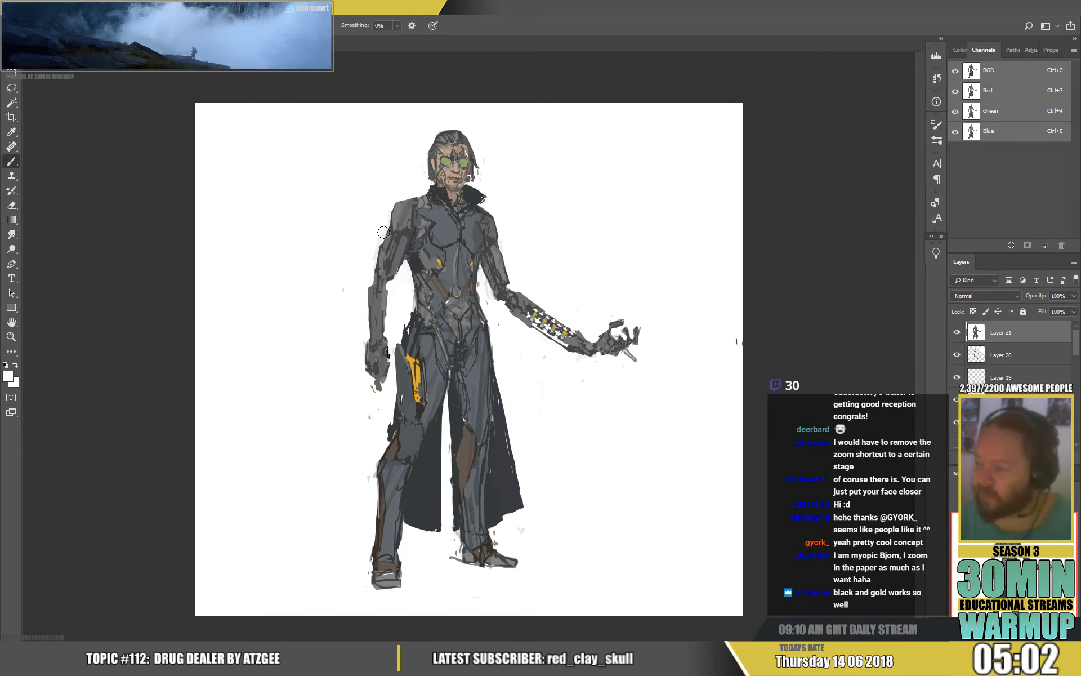
pyautogui.keyDown('alt'); pyautogui.click(393, 218); pyautogui.keyUp('alt')
pyautogui.keyDown('alt'); pyautogui.click(391, 225); pyautogui.keyUp('alt')
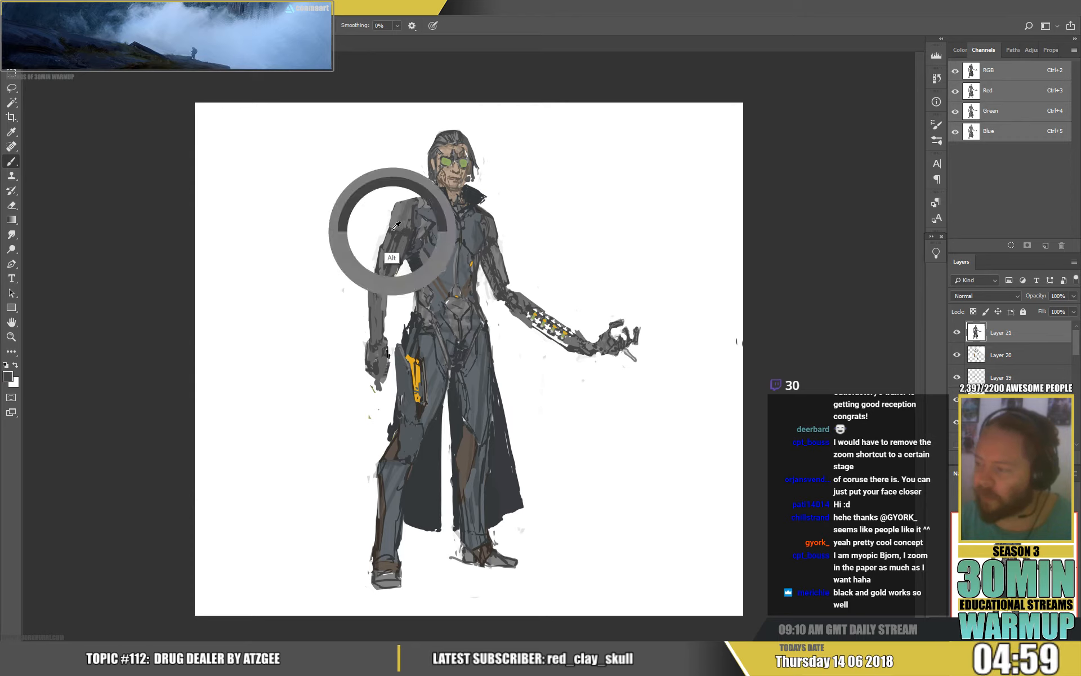
pyautogui.click(390, 225)
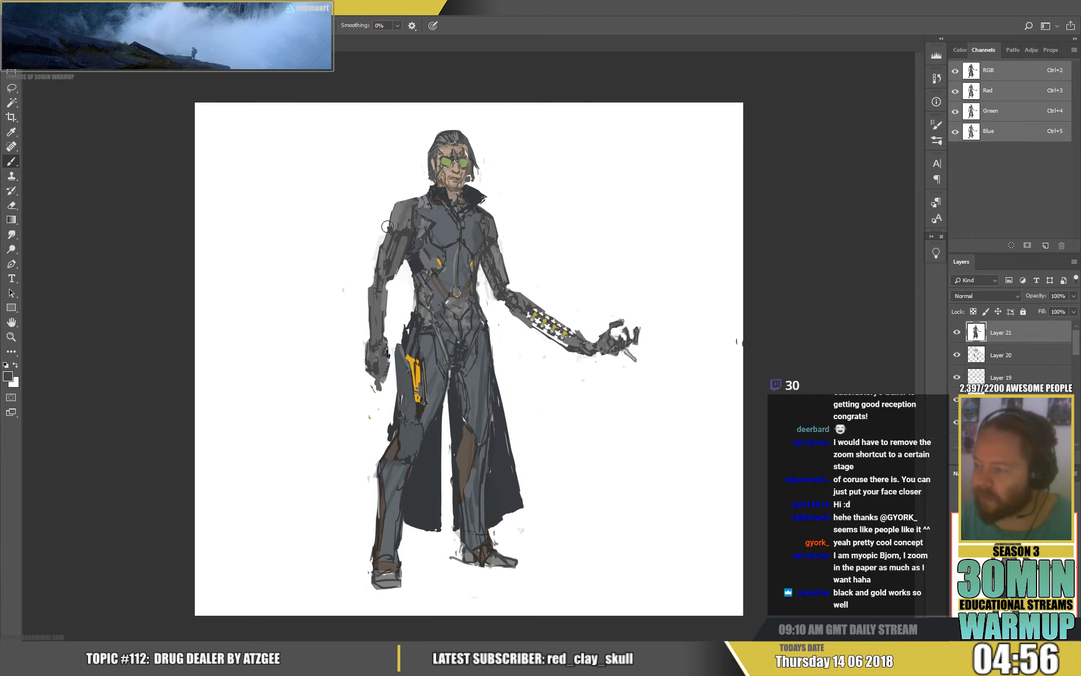
pyautogui.keyDown('alt'); pyautogui.click(390, 231); pyautogui.keyUp('alt')
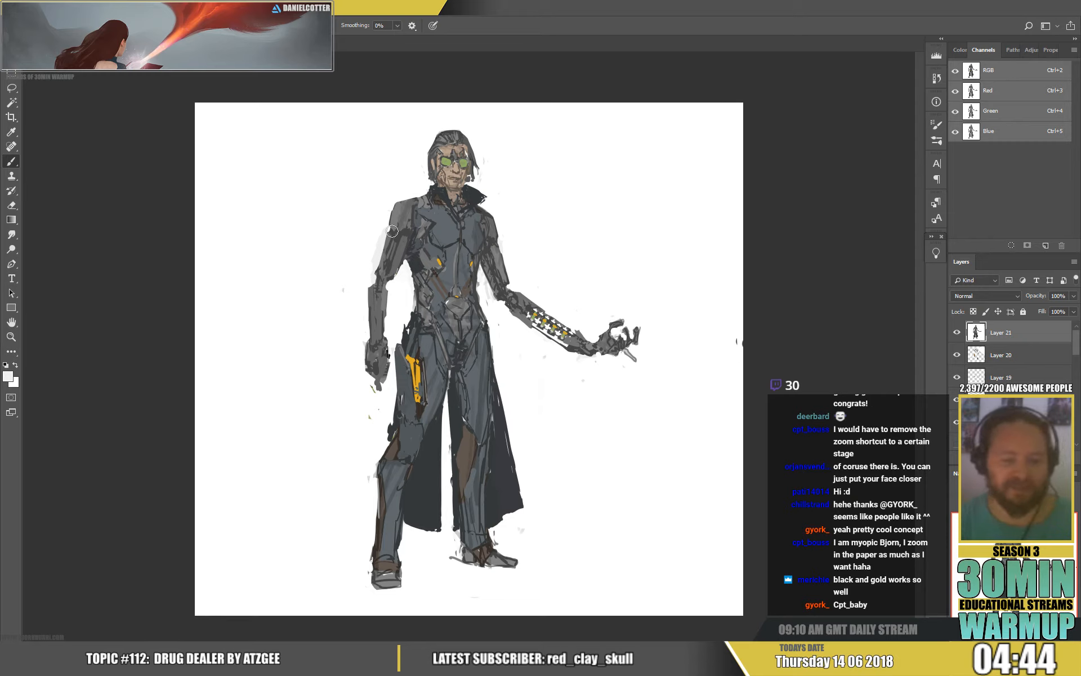
# Step: Rework the lowered arm's lower upper arm and elbow with sampled mid and dark greys, undoing one stray stroke
pyautogui.click(378, 297)
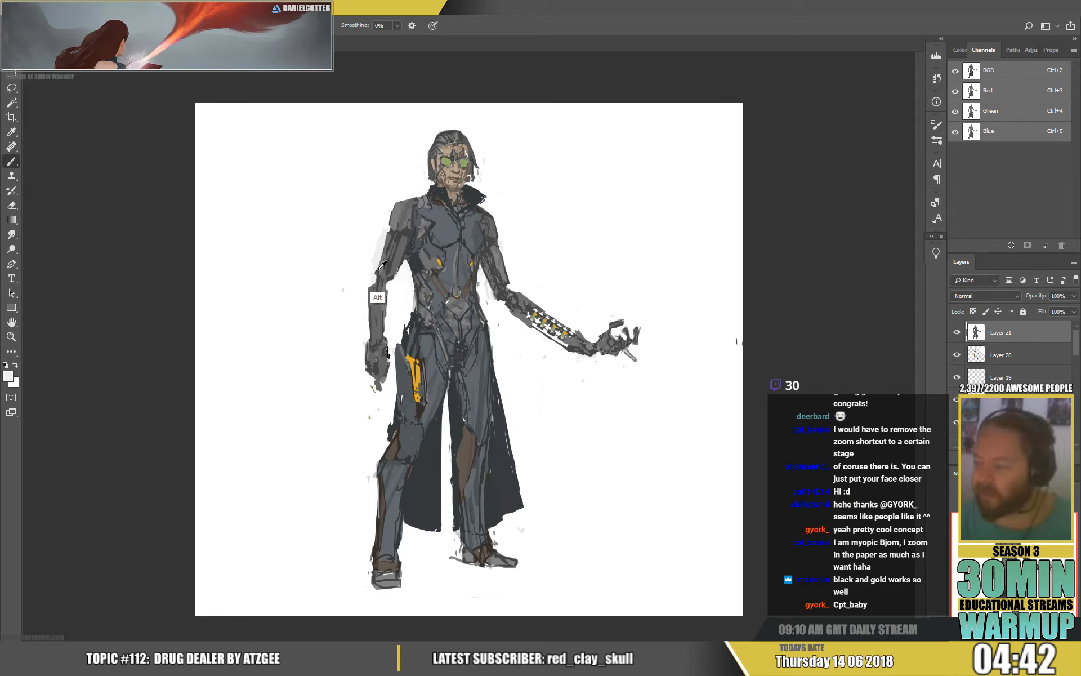
pyautogui.hotkey('ctrl', 'z')
pyautogui.keyDown('alt'); pyautogui.click(380, 268); pyautogui.keyUp('alt')
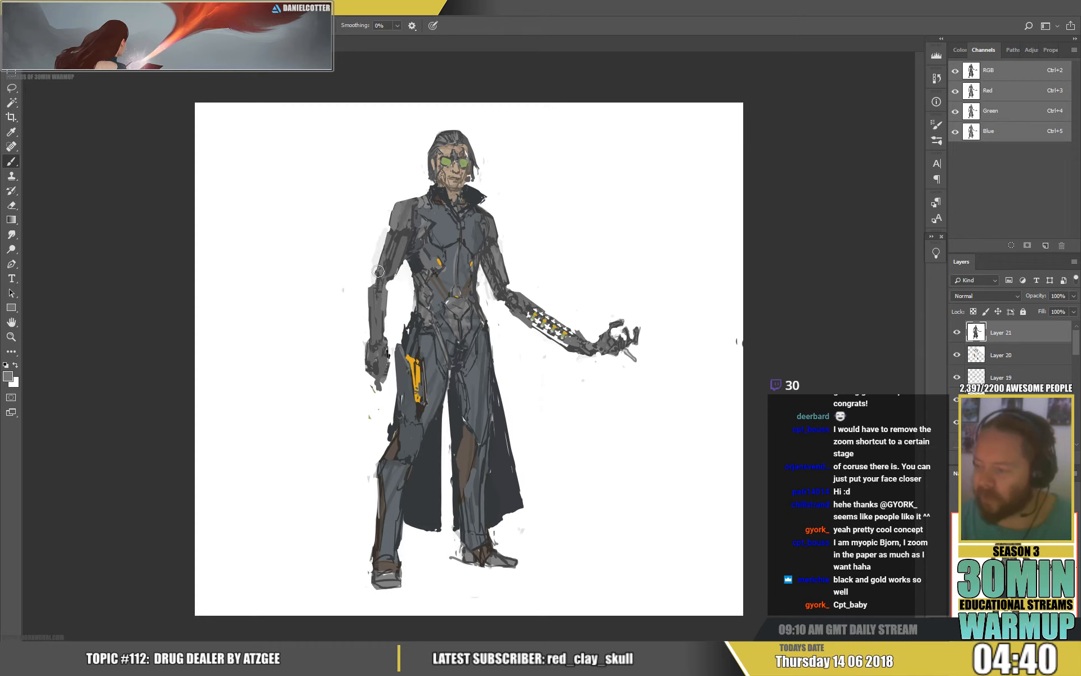
pyautogui.keyDown('alt'); pyautogui.click(387, 263); pyautogui.keyUp('alt')
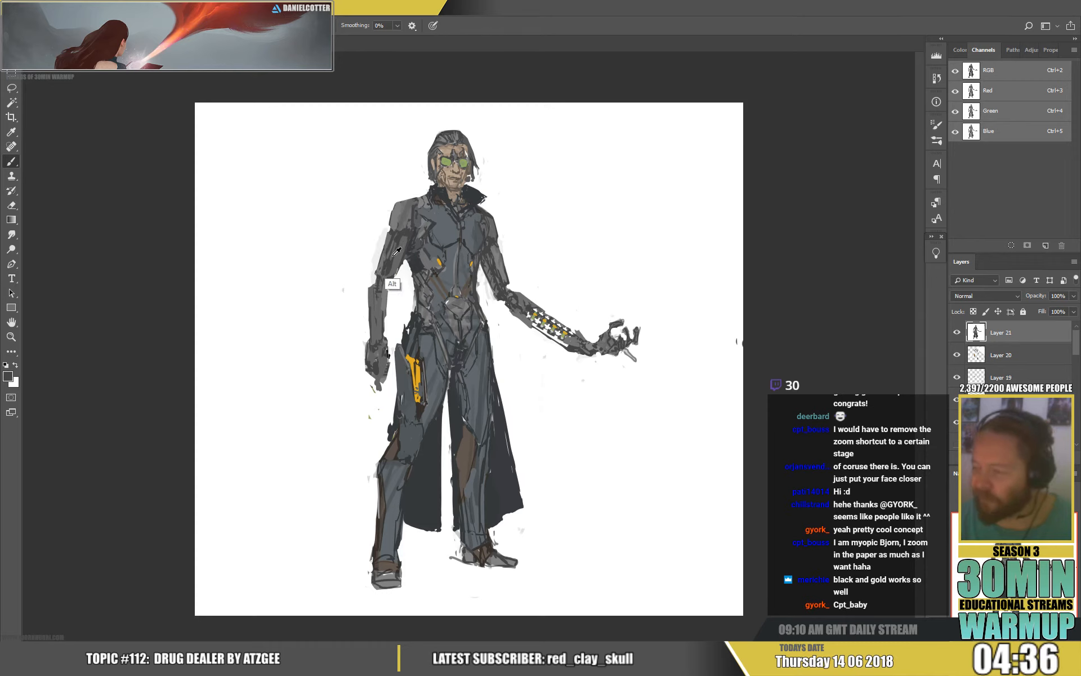
pyautogui.keyDown('alt'); pyautogui.click(392, 256); pyautogui.keyUp('alt')
pyautogui.moveTo(391, 259); pyautogui.dragTo(387, 271)
pyautogui.keyDown('alt'); pyautogui.click(389, 266); pyautogui.keyUp('alt')
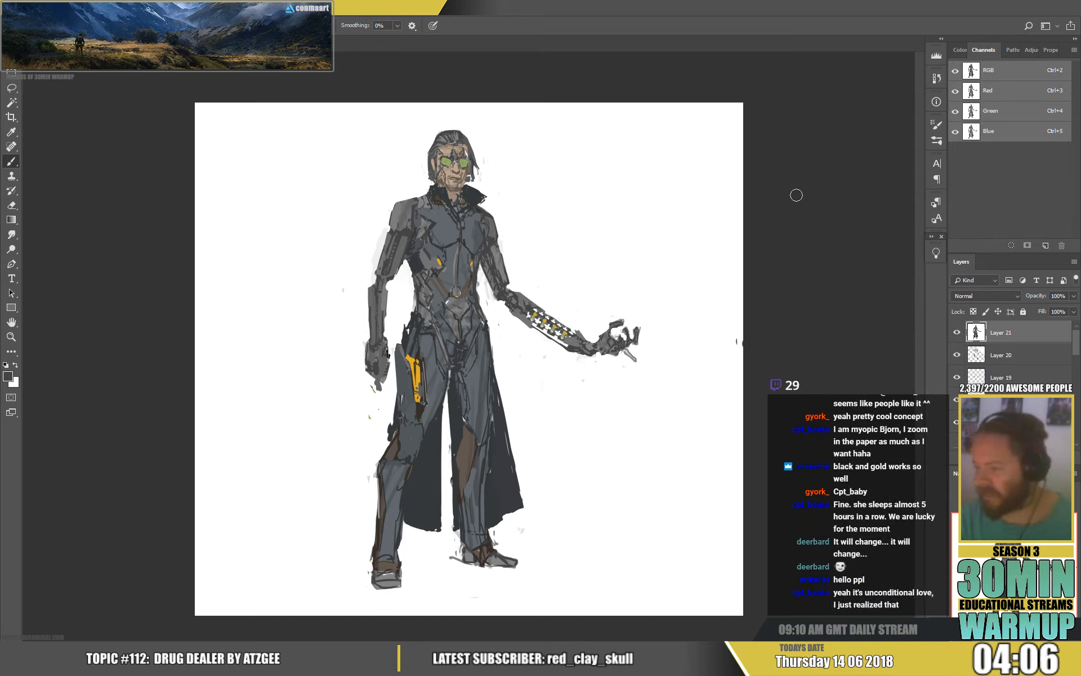
# Step: Clean up the lowered hand's wrist and back with sampled white, black and grey
pyautogui.keyDown('alt'); pyautogui.click(371, 339); pyautogui.keyUp('alt')
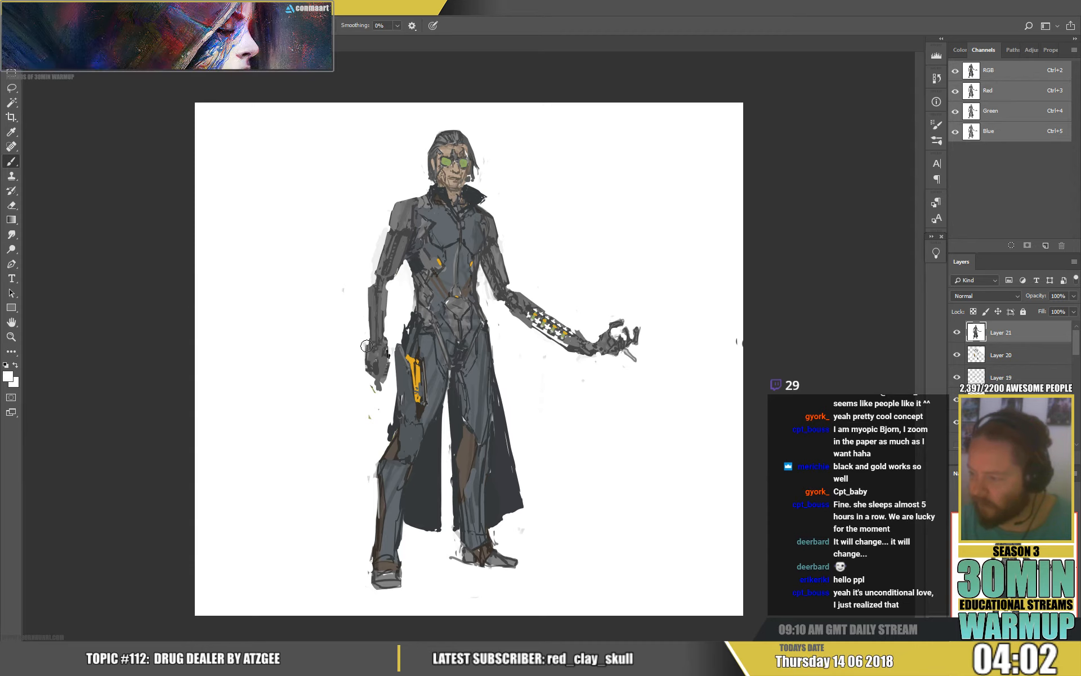
pyautogui.keyDown('alt'); pyautogui.click(369, 397); pyautogui.keyUp('alt')
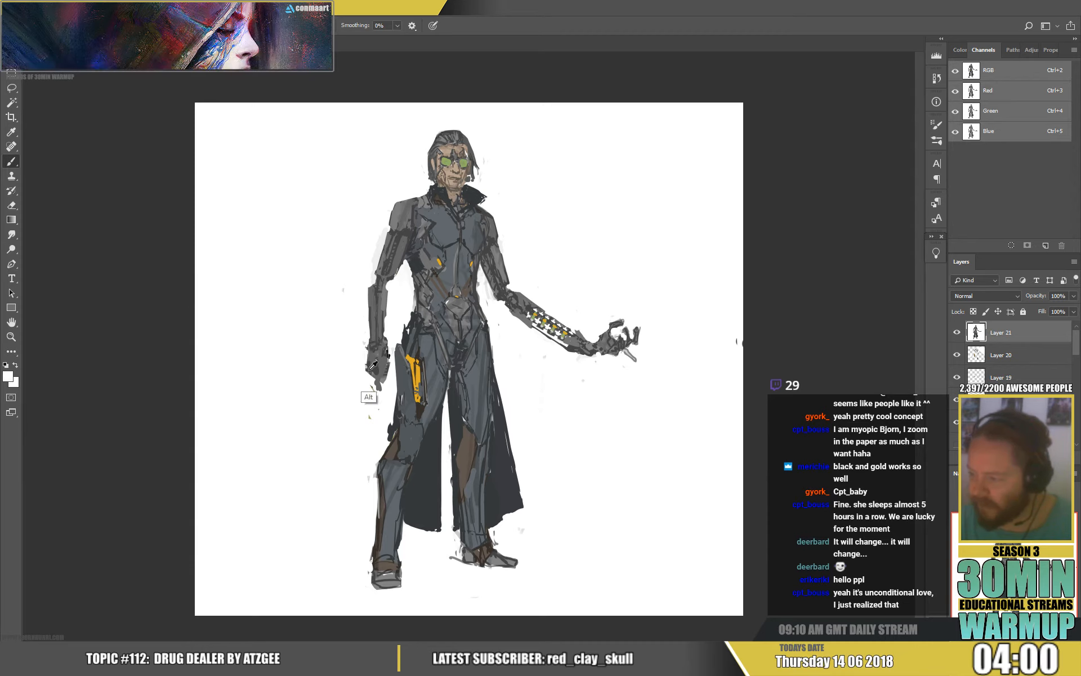
pyautogui.keyDown('alt'); pyautogui.click(386, 353); pyautogui.keyUp('alt')
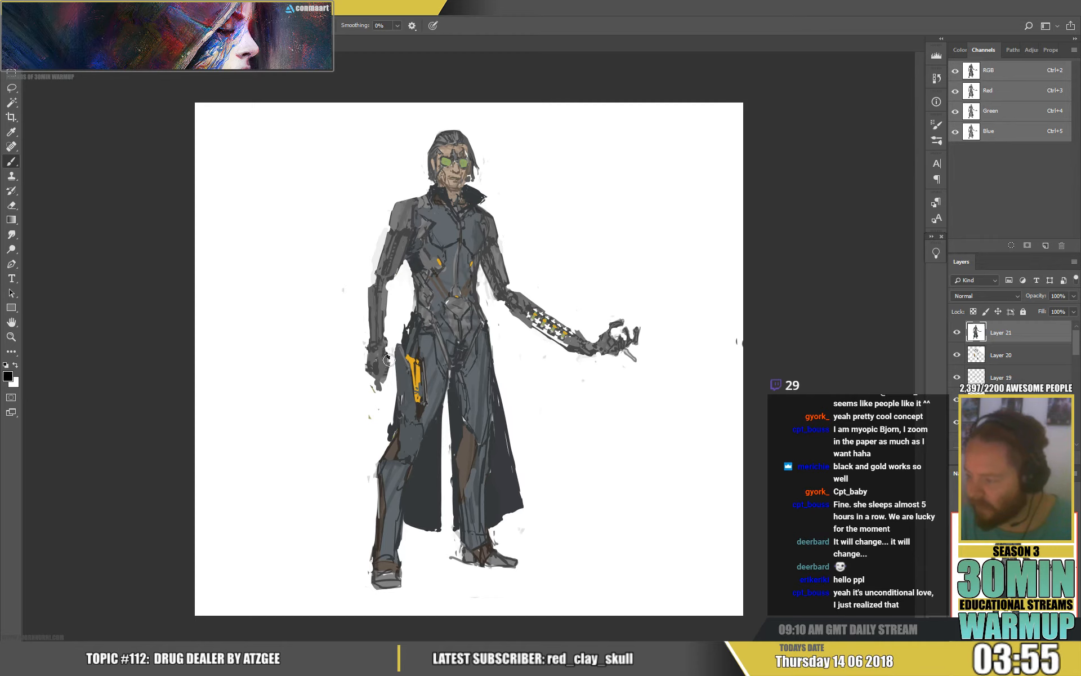
pyautogui.press('x')
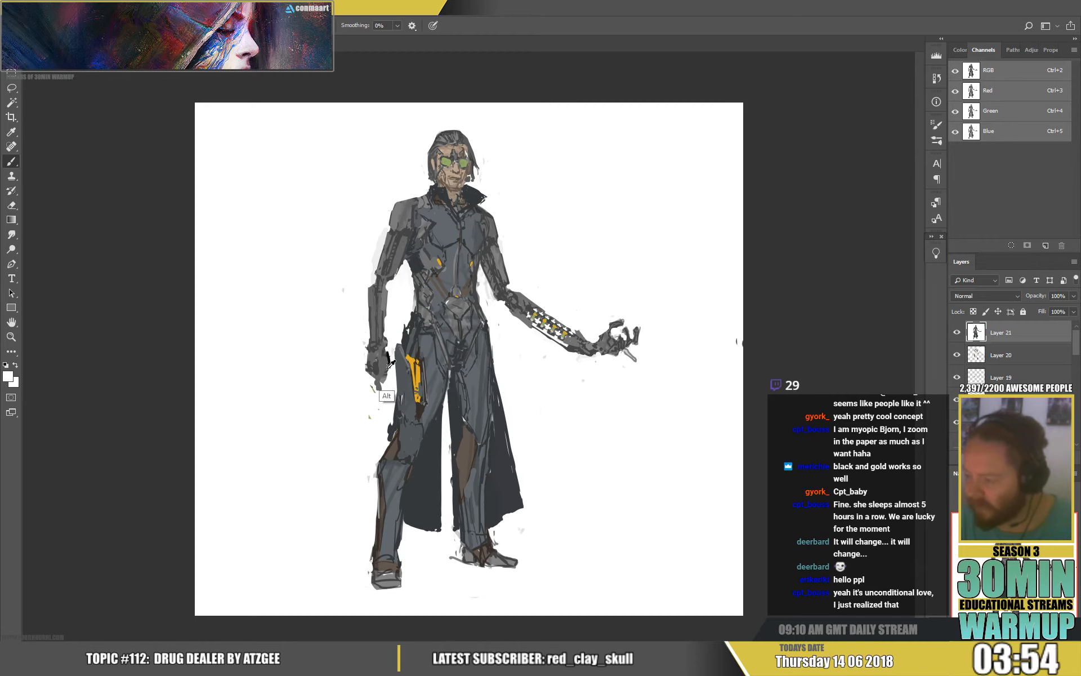
pyautogui.keyDown('alt'); pyautogui.click(389, 363); pyautogui.keyUp('alt')
pyautogui.keyDown('alt'); pyautogui.click(387, 363); pyautogui.keyUp('alt')
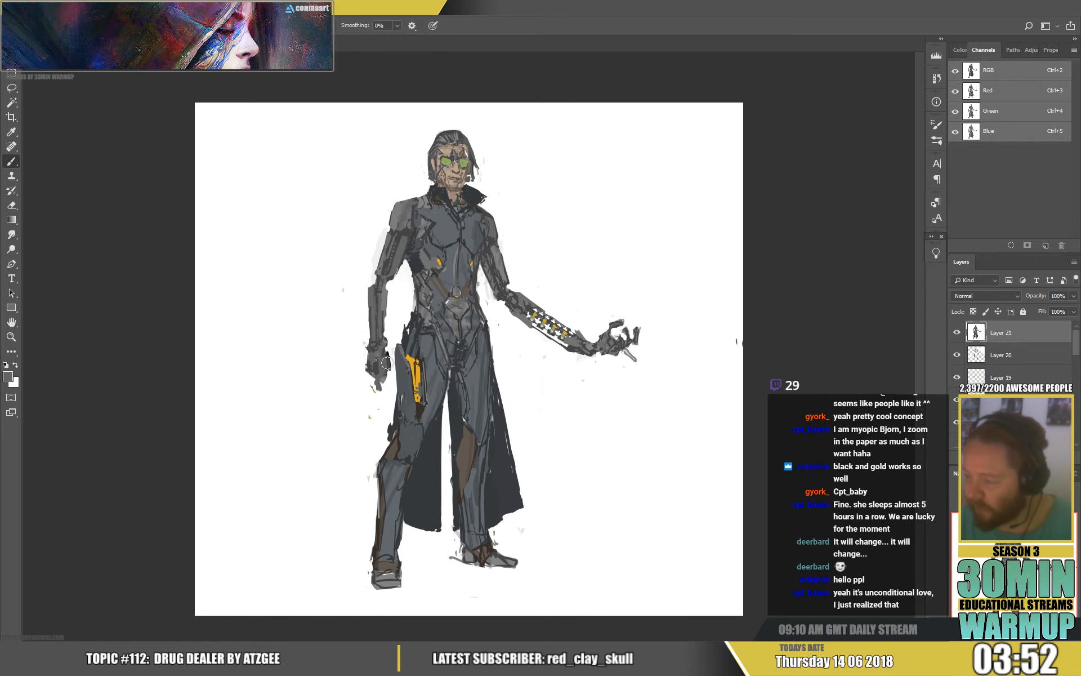
# Step: Carve gaps between the lowered hand's thumb and fingers with white and redraw the fingers in sampled dark greys
pyautogui.keyDown('alt'); pyautogui.click(387, 357); pyautogui.keyUp('alt')
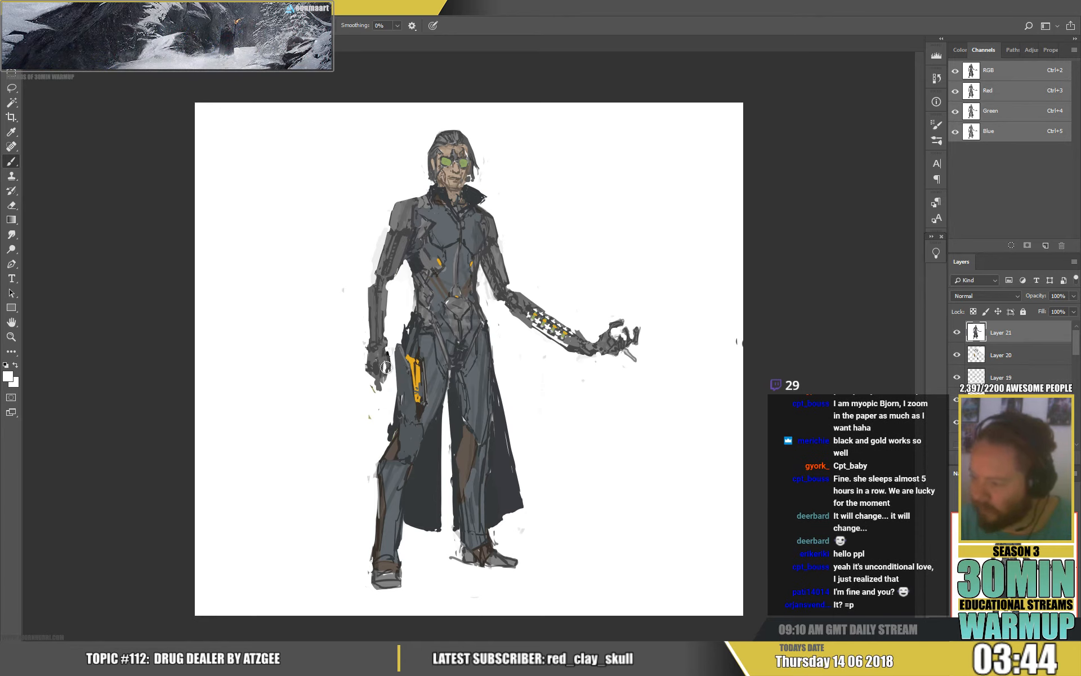
pyautogui.keyDown('alt'); pyautogui.click(387, 367); pyautogui.keyUp('alt')
pyautogui.moveTo(390, 375); pyautogui.dragTo(387, 379)
pyautogui.keyDown('alt'); pyautogui.click(378, 369); pyautogui.keyUp('alt')
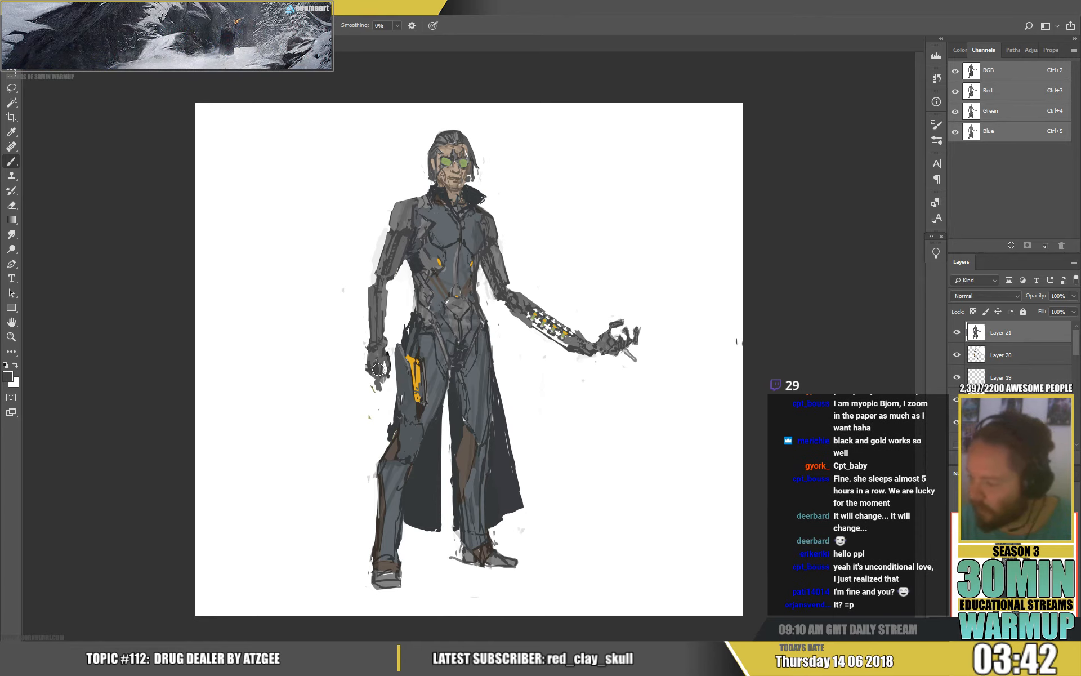
pyautogui.keyDown('alt'); pyautogui.click(376, 360); pyautogui.keyUp('alt')
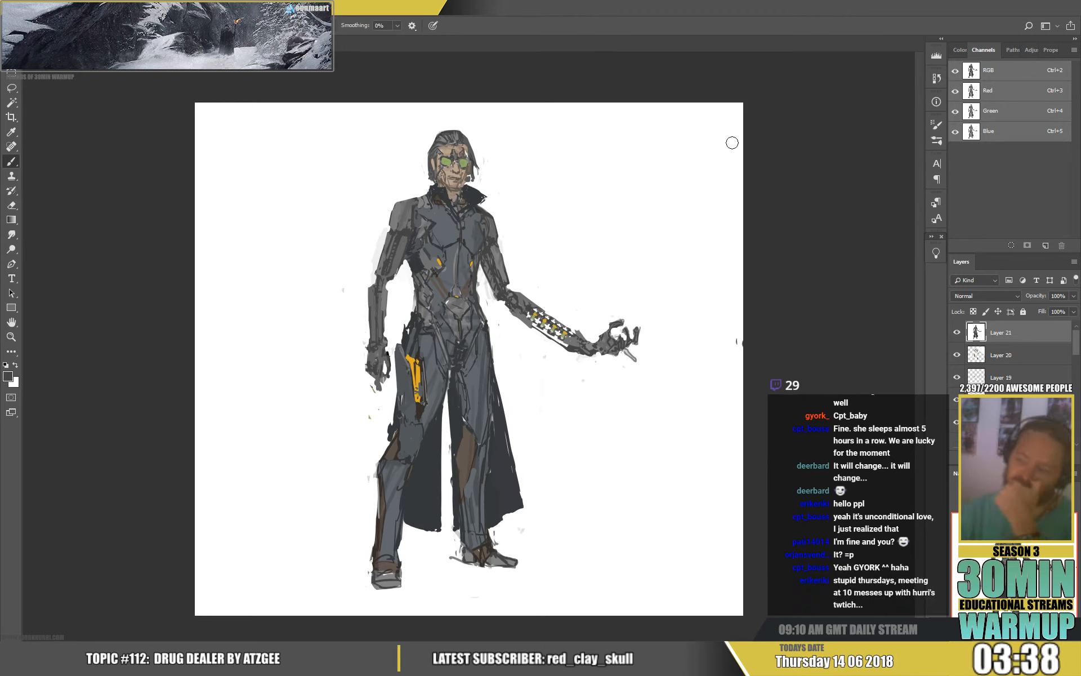
# Step: Slim and reshape the lowered arm's forearm below the elbow with sampled dark grey and white, undoing one stroke
pyautogui.keyDown('alt'); pyautogui.click(373, 274); pyautogui.keyUp('alt')
pyautogui.moveTo(378, 309); pyautogui.dragTo(385, 308)
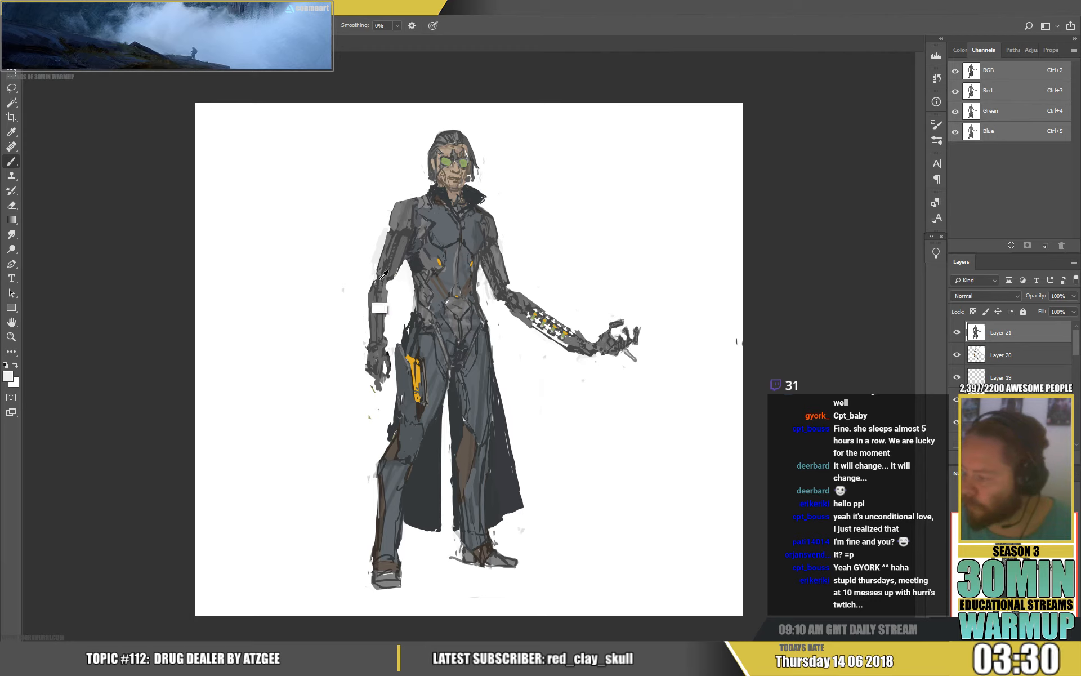
pyautogui.hotkey('ctrl', 'z')
pyautogui.keyDown('alt'); pyautogui.click(376, 280); pyautogui.keyUp('alt')
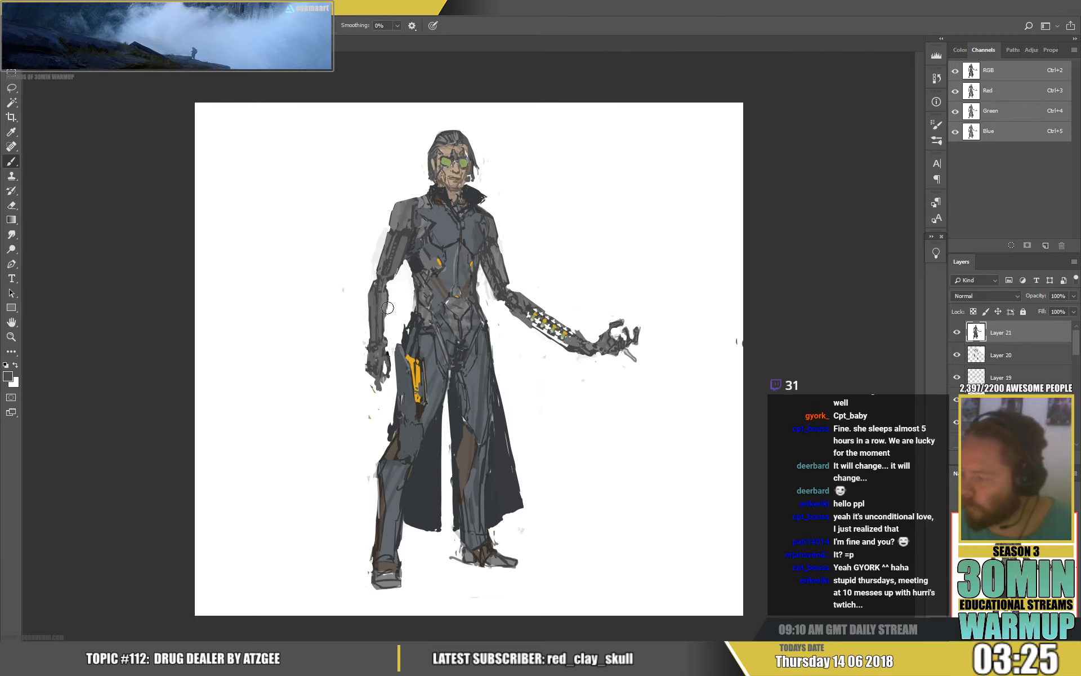
pyautogui.keyDown('alt'); pyautogui.click(391, 301); pyautogui.keyUp('alt')
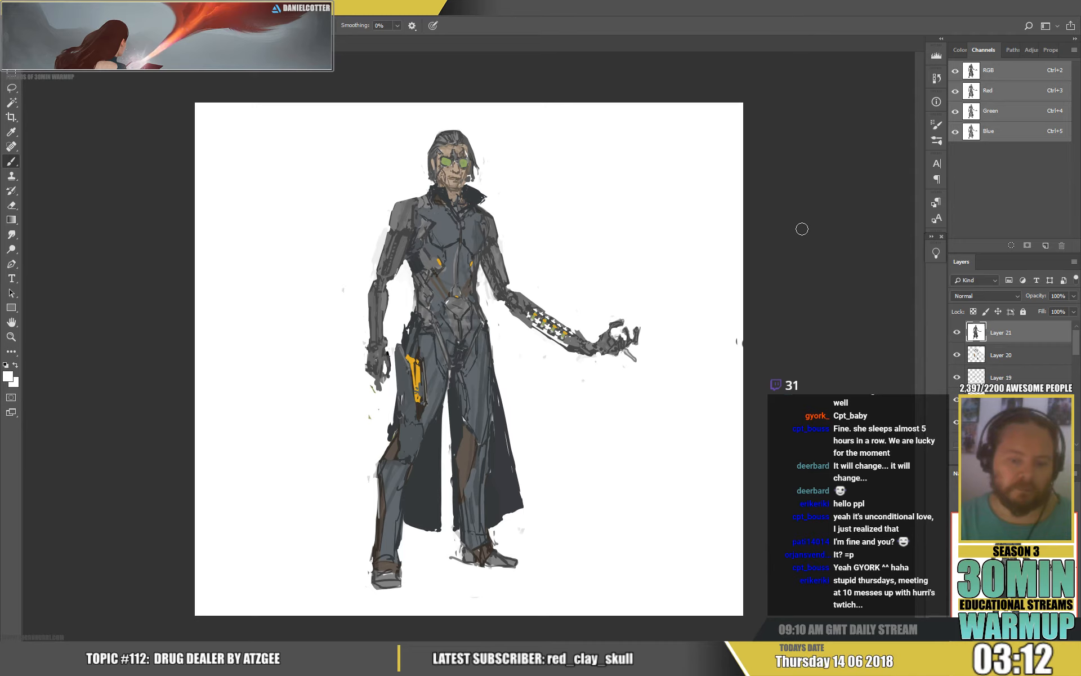
# Step: Repaint the lowered arm's upper arm in sampled dark and mid greys and trim its outer edge with white
pyautogui.keyDown('alt'); pyautogui.click(395, 245); pyautogui.keyUp('alt')
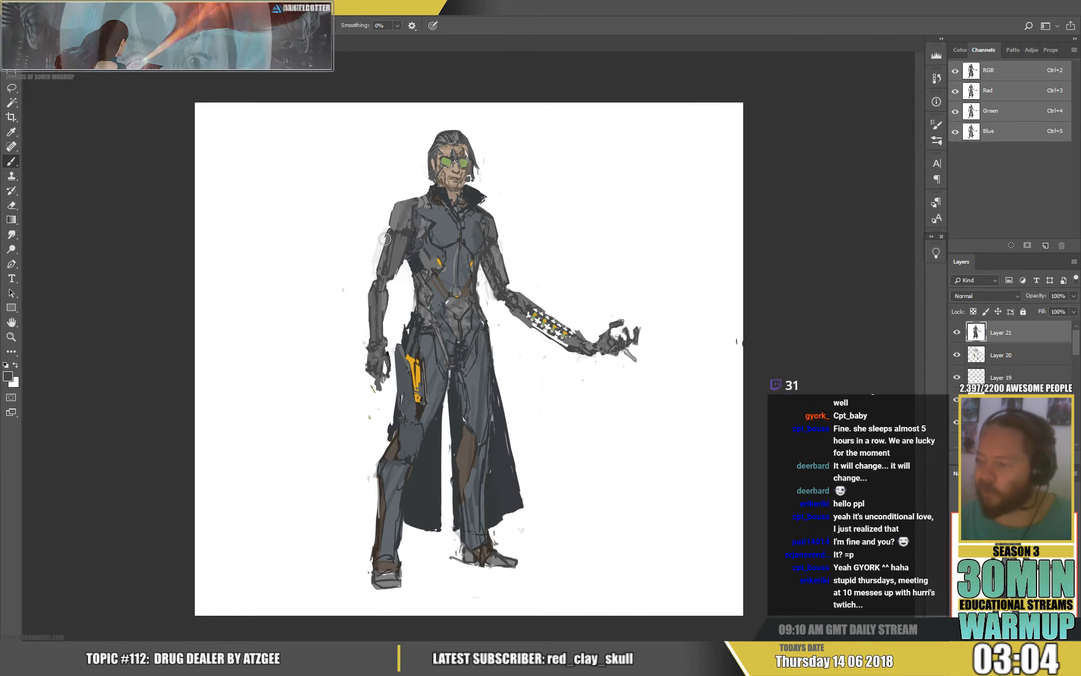
pyautogui.keyDown('alt'); pyautogui.click(380, 239); pyautogui.keyUp('alt')
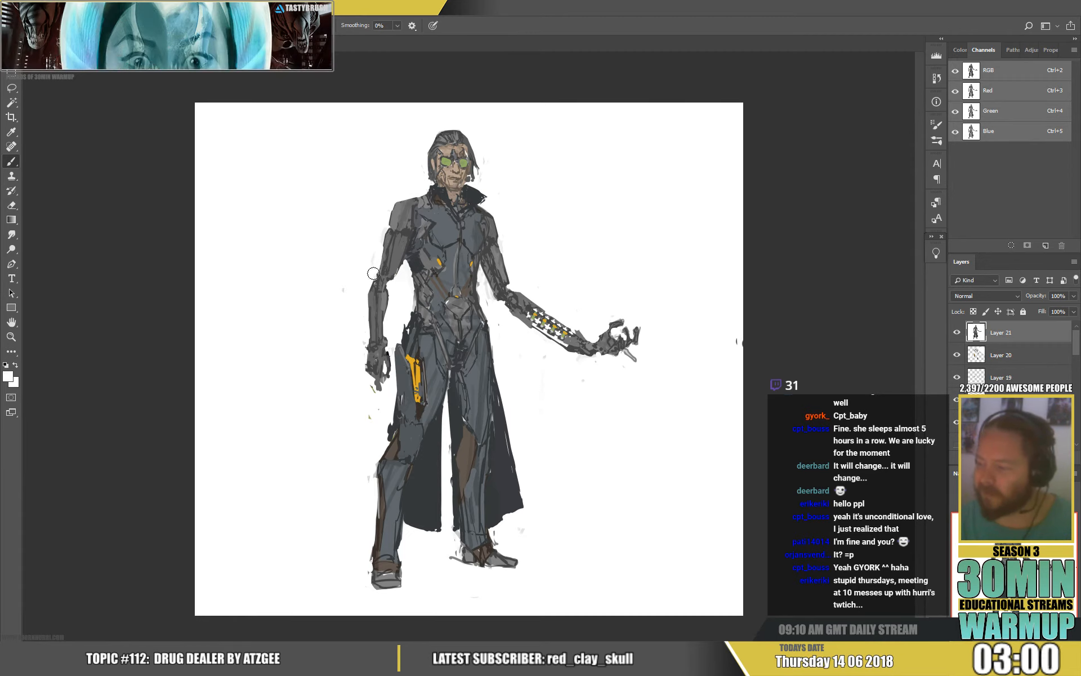
pyautogui.keyDown('alt'); pyautogui.click(383, 247); pyautogui.keyUp('alt')
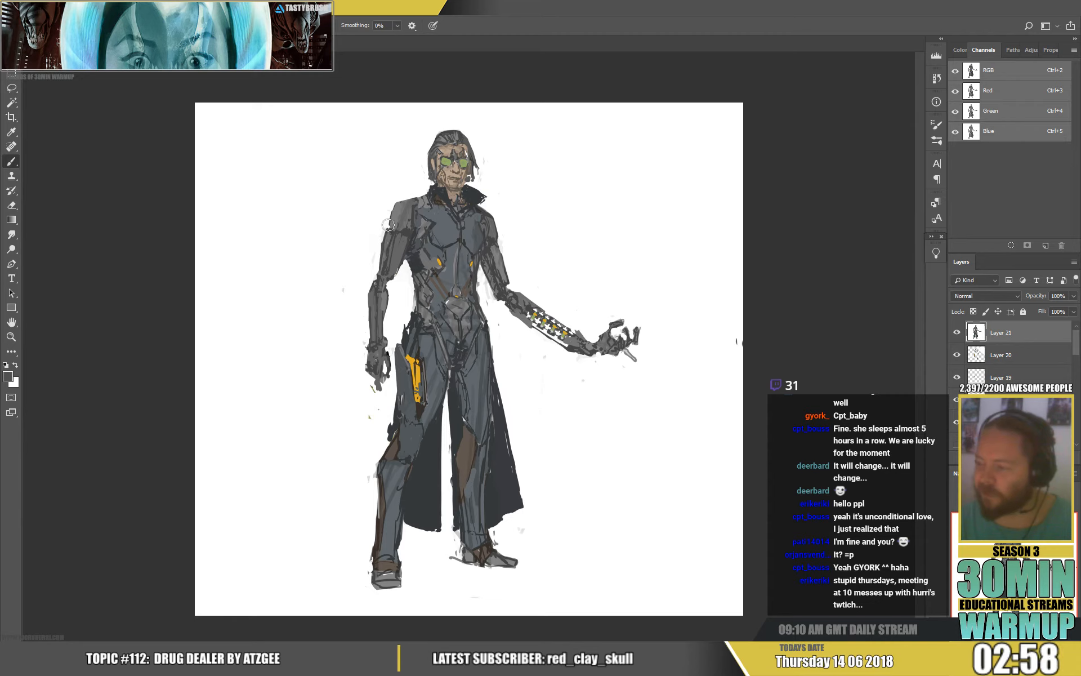
pyautogui.keyDown('alt'); pyautogui.click(384, 227); pyautogui.keyUp('alt')
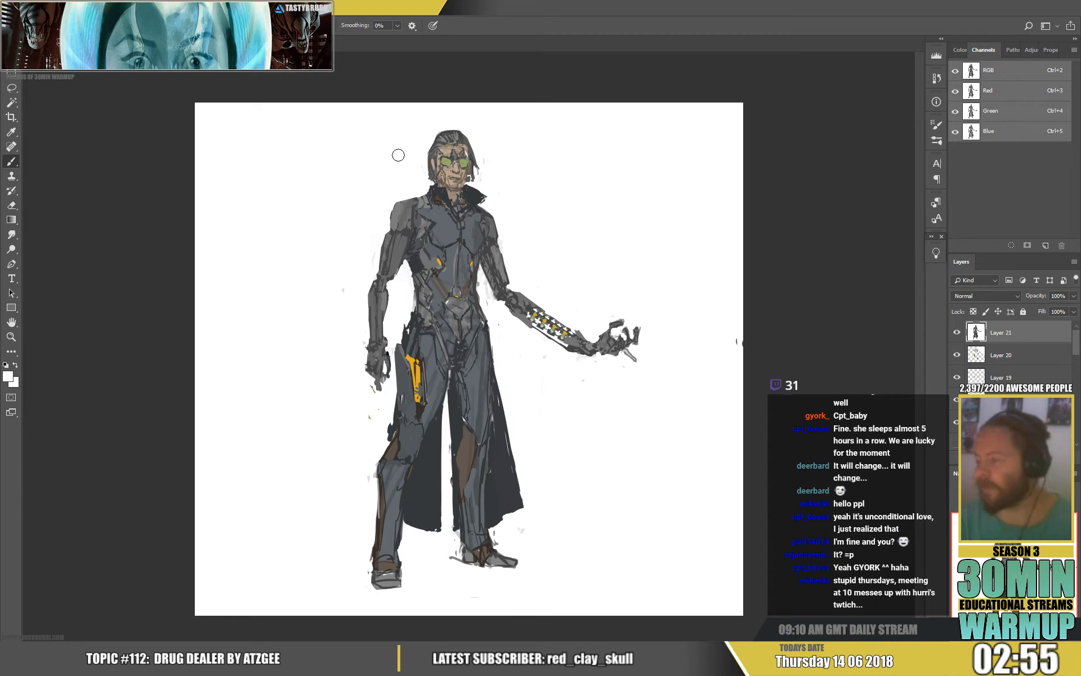
pyautogui.keyDown('alt'); pyautogui.click(405, 247); pyautogui.keyUp('alt')
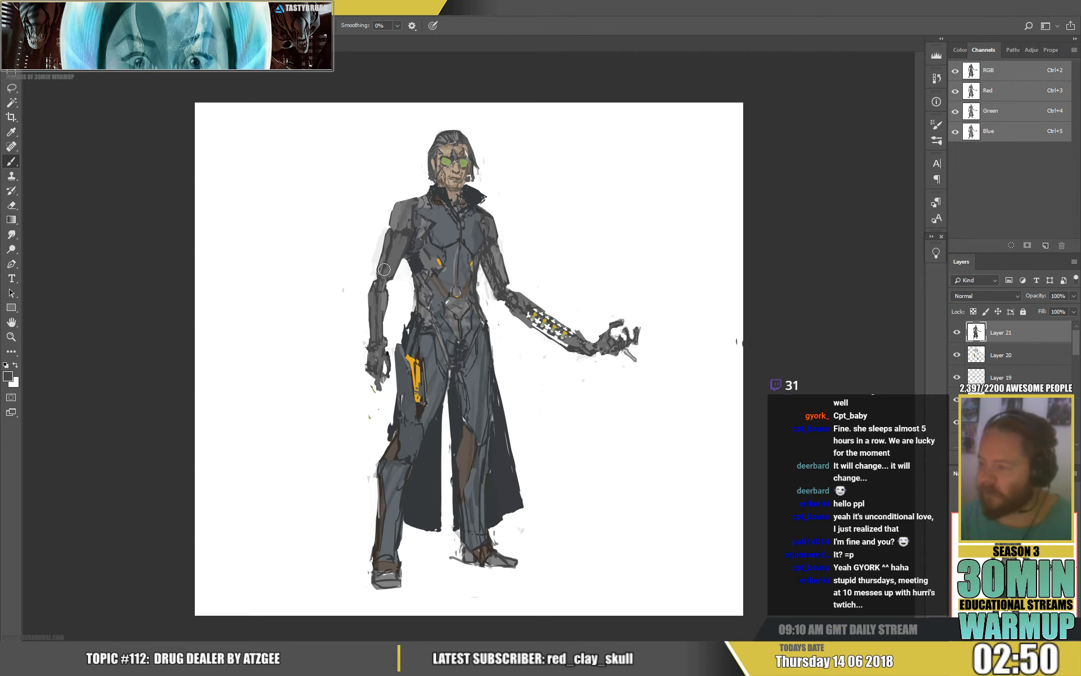
pyautogui.keyDown('alt'); pyautogui.click(388, 258); pyautogui.keyUp('alt')
pyautogui.keyDown('alt'); pyautogui.click(390, 252); pyautogui.keyUp('alt')
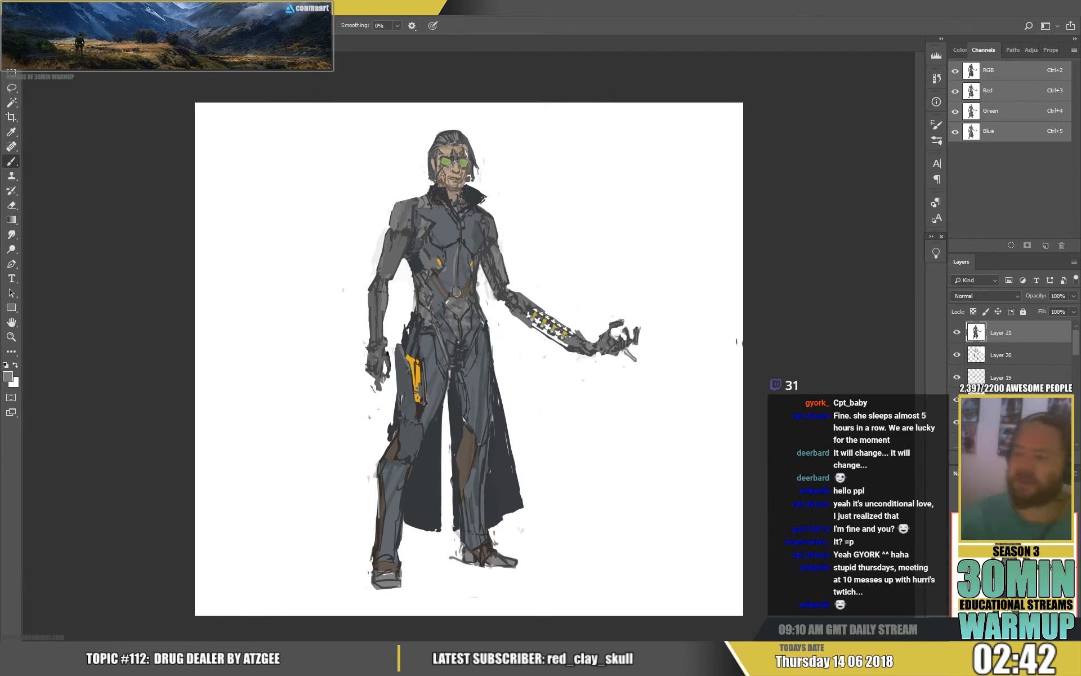
# Step: Flip the whole canvas horizontally
pyautogui.click(72, 8)
pyautogui.moveTo(141, 113)
pyautogui.click(237, 161)
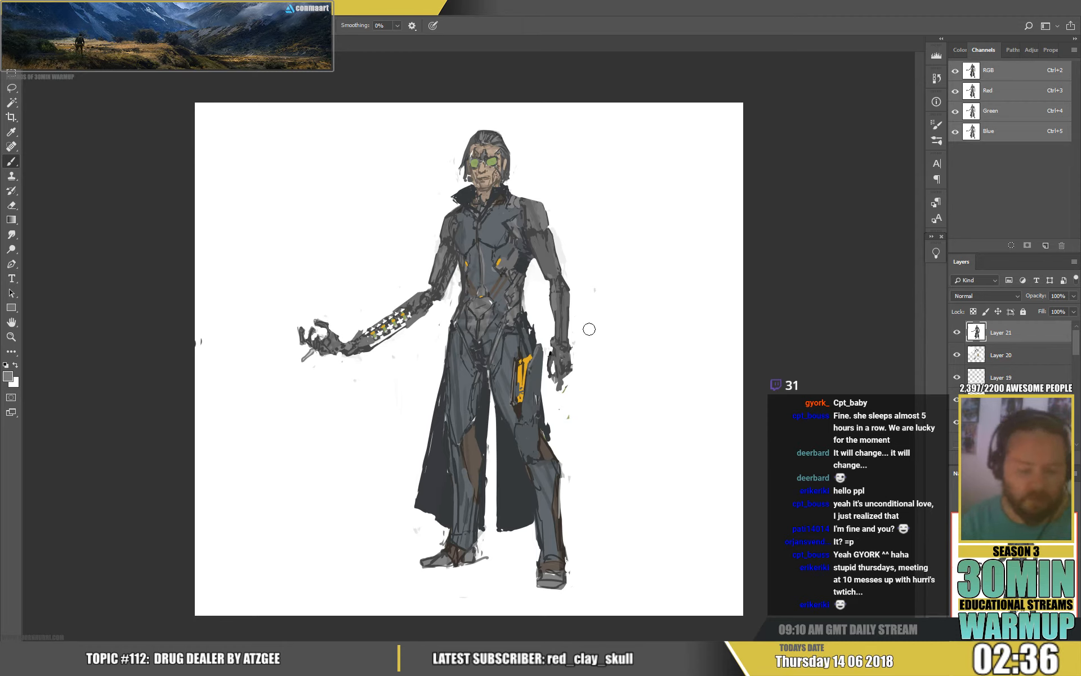
# Step: Lasso the lowered hand, copy it to a new layer and reposition it closer to the forearm
pyautogui.press('l')
pyautogui.moveTo(548, 325)
pyautogui.mouseDown()
pyautogui.moveTo(555, 387)
pyautogui.moveTo(582, 364)
pyautogui.moveTo(580, 330)
pyautogui.mouseUp()
pyautogui.hotkey('ctrl', 'j')
pyautogui.press('v')
pyautogui.press('b')
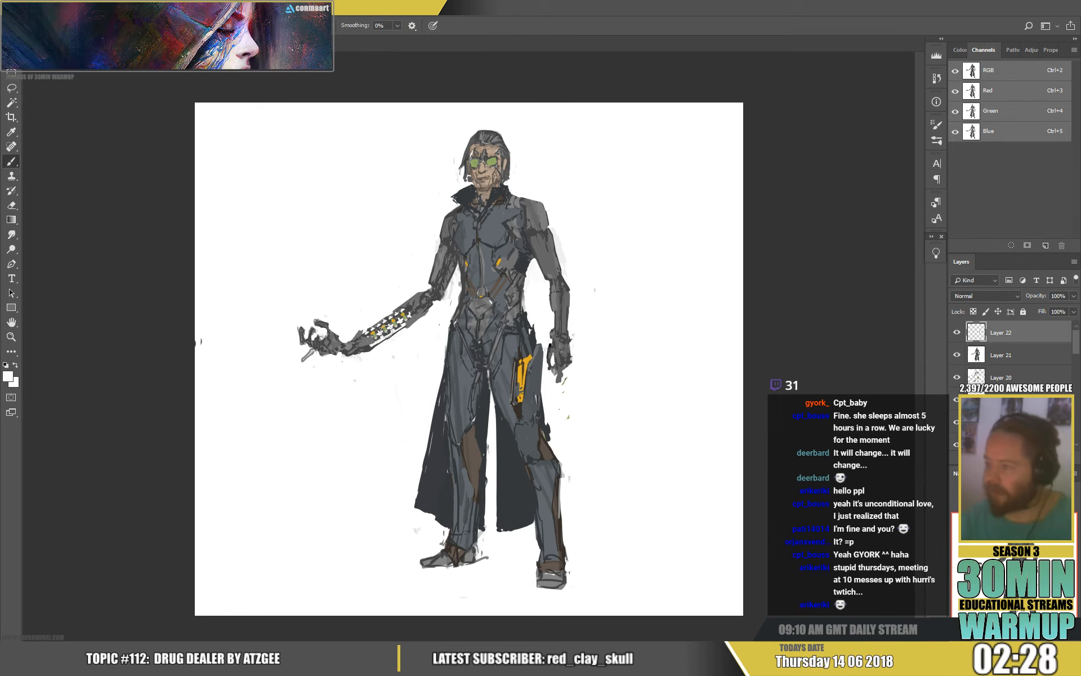
# Step: Touch up the torso beside the outstretched arm and the chest with sampled dark, grey and blue-grey tones
pyautogui.keyDown('alt'); pyautogui.click(454, 271); pyautogui.keyUp('alt')
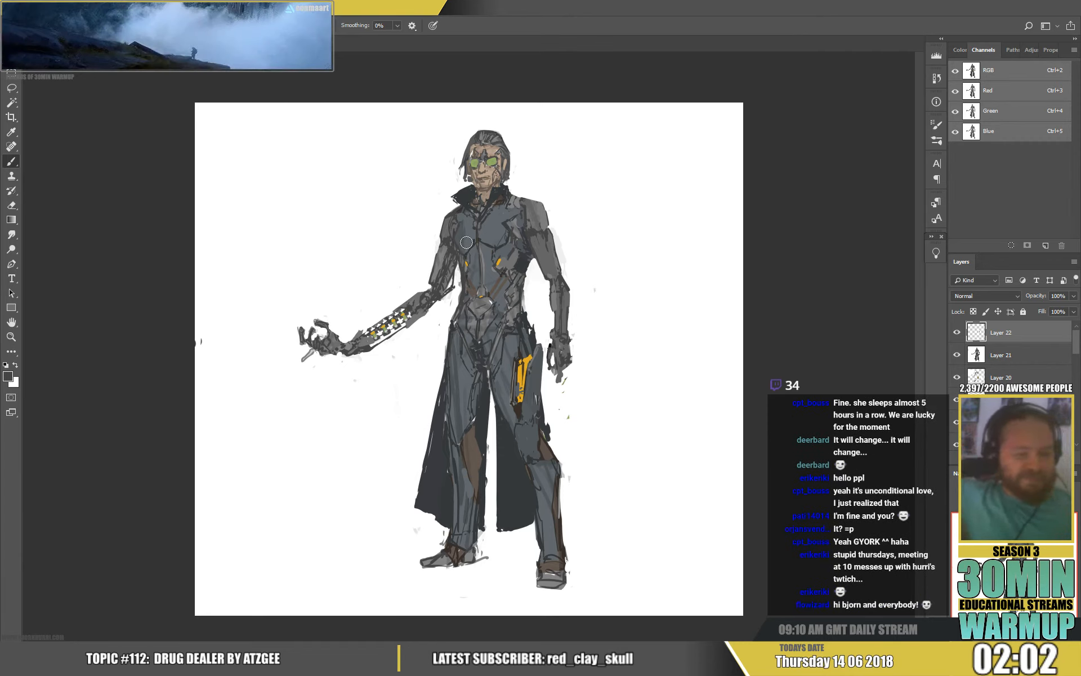
pyautogui.keyDown('alt'); pyautogui.click(530, 260); pyautogui.keyUp('alt')
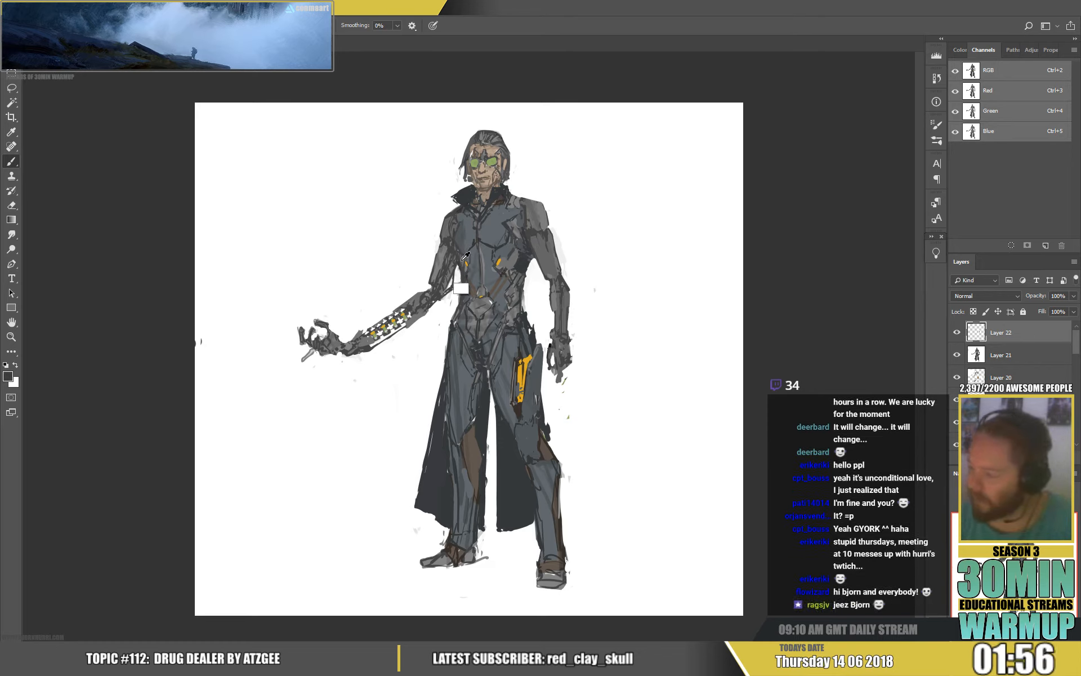
pyautogui.keyDown('alt'); pyautogui.click(463, 262); pyautogui.keyUp('alt')
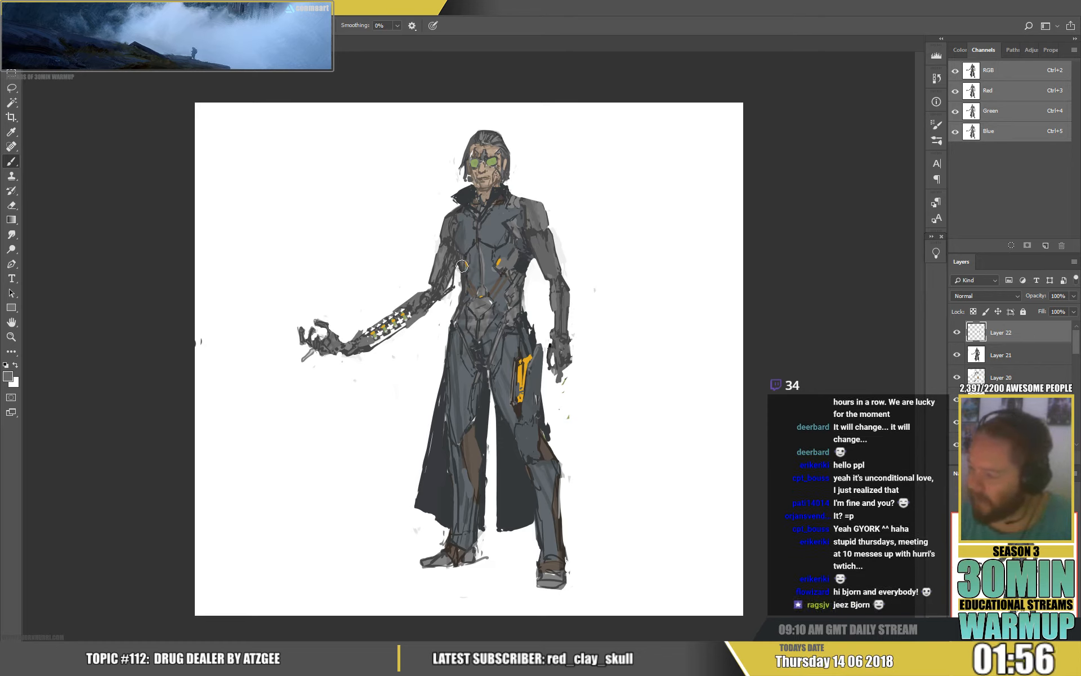
pyautogui.keyDown('alt'); pyautogui.click(505, 233); pyautogui.keyUp('alt')
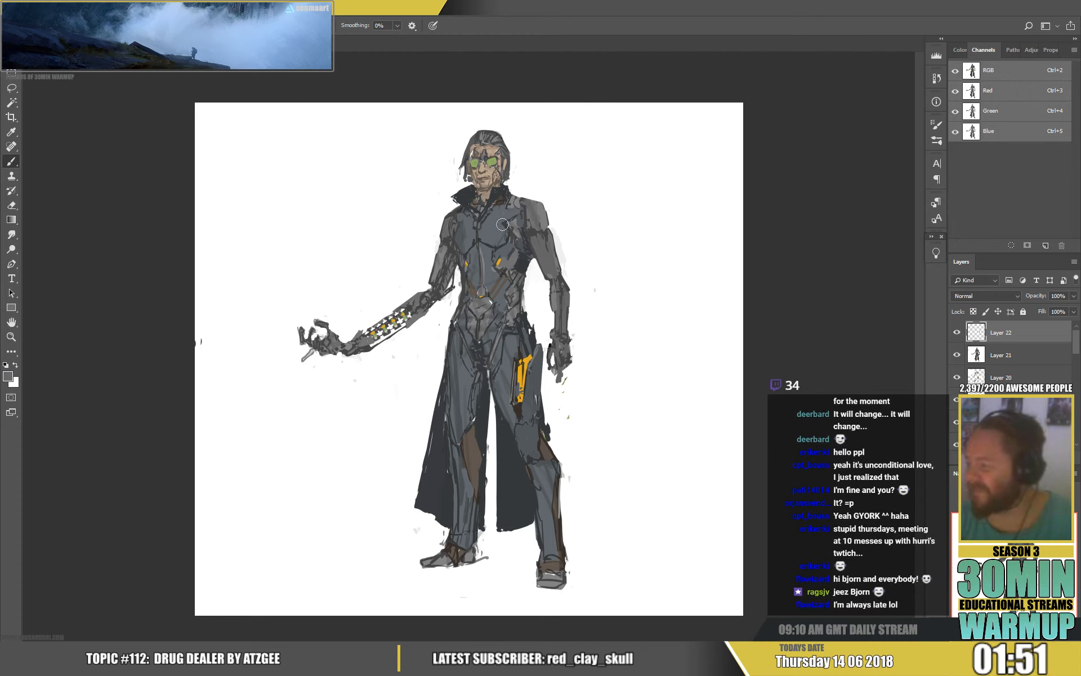
pyautogui.keyDown('alt'); pyautogui.click(507, 224); pyautogui.keyUp('alt')
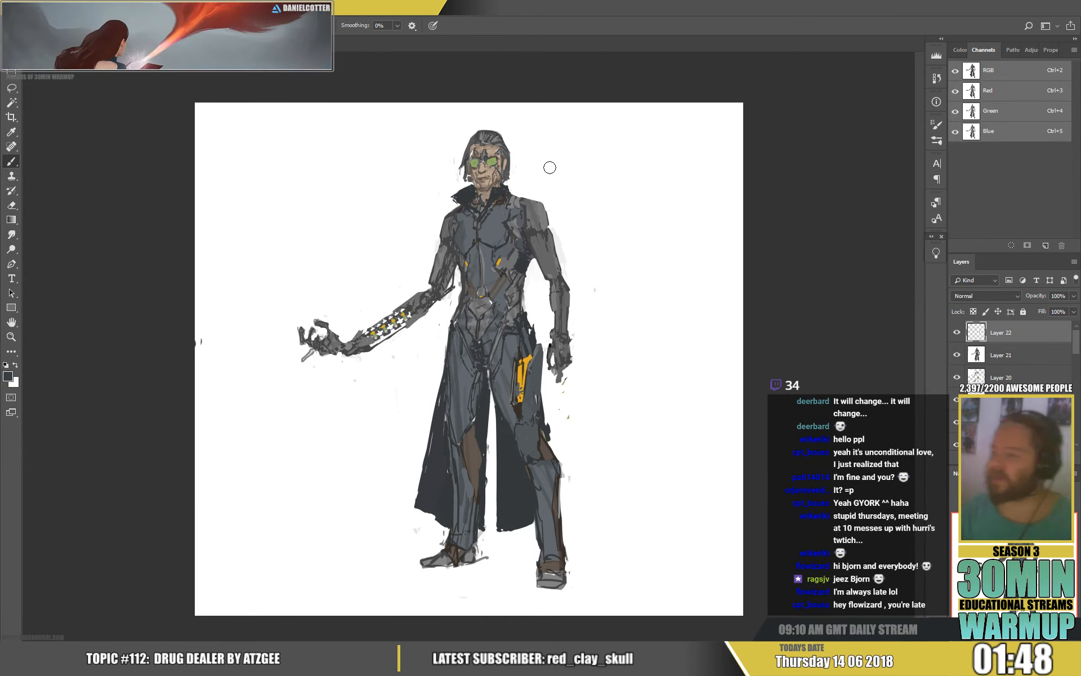
# Step: Touch up the face around the mouth and goggles with skin, brown and grey tones sampled from the head
pyautogui.keyDown('alt'); pyautogui.click(490, 174); pyautogui.keyUp('alt')
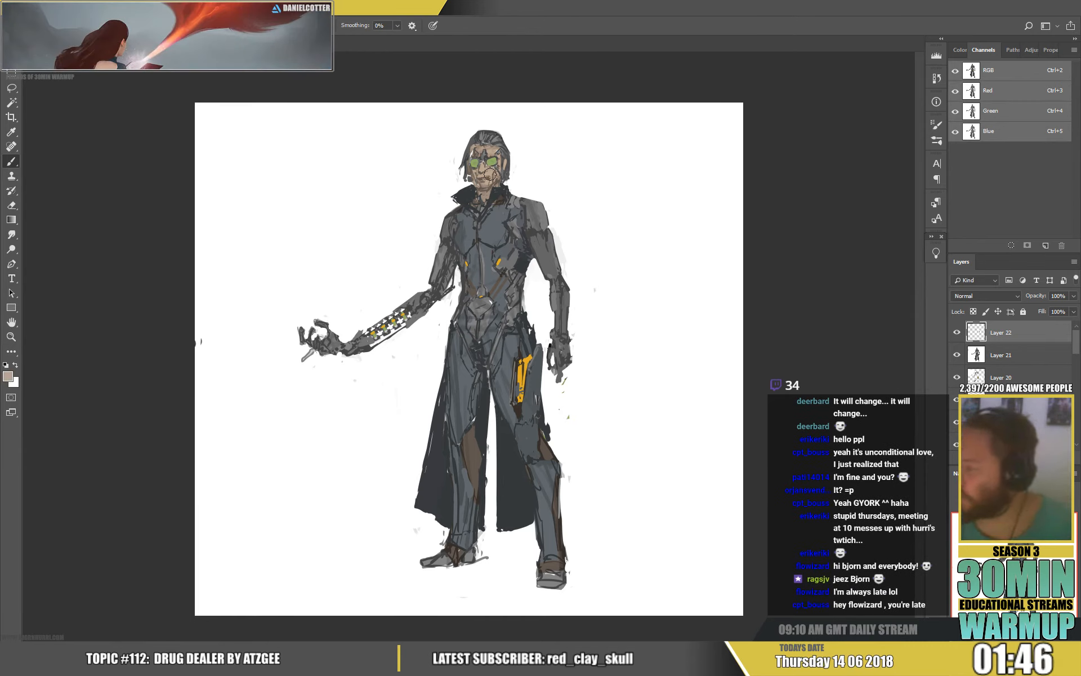
pyautogui.keyDown('alt'); pyautogui.click(480, 156); pyautogui.keyUp('alt')
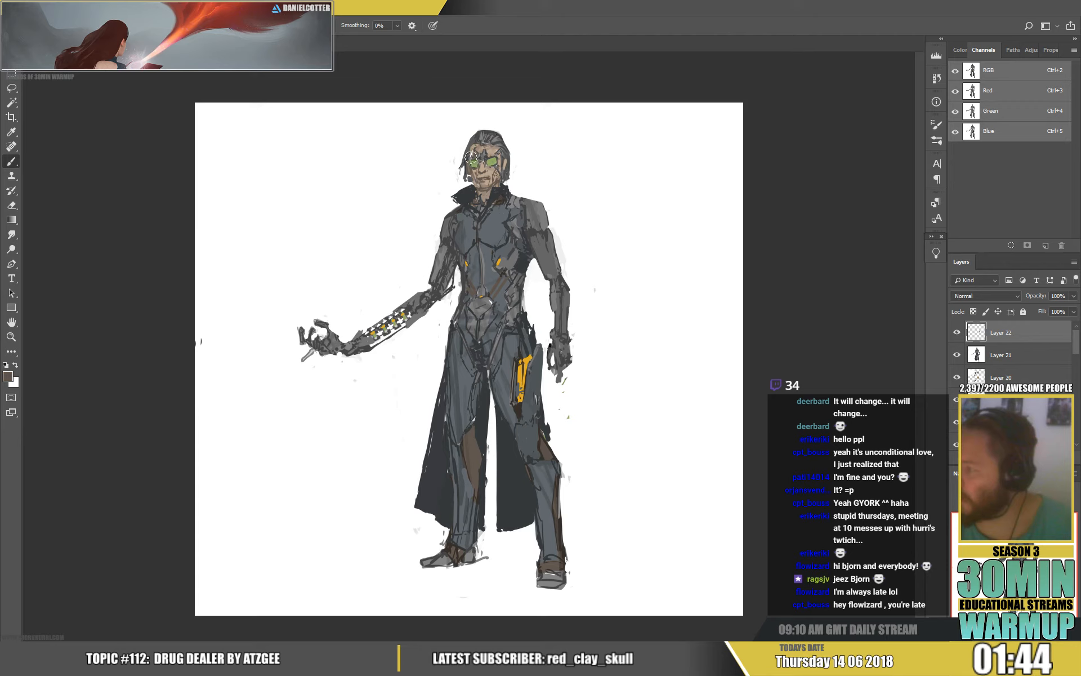
pyautogui.keyDown('alt'); pyautogui.click(491, 153); pyautogui.keyUp('alt')
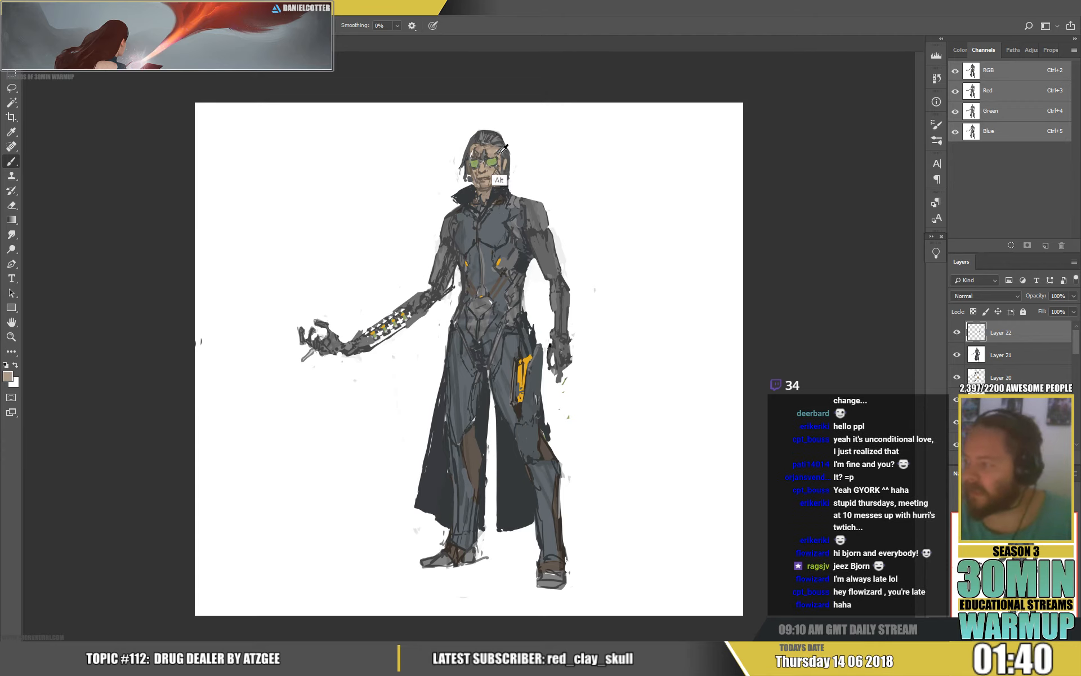
pyautogui.keyDown('alt'); pyautogui.click(496, 152); pyautogui.keyUp('alt')
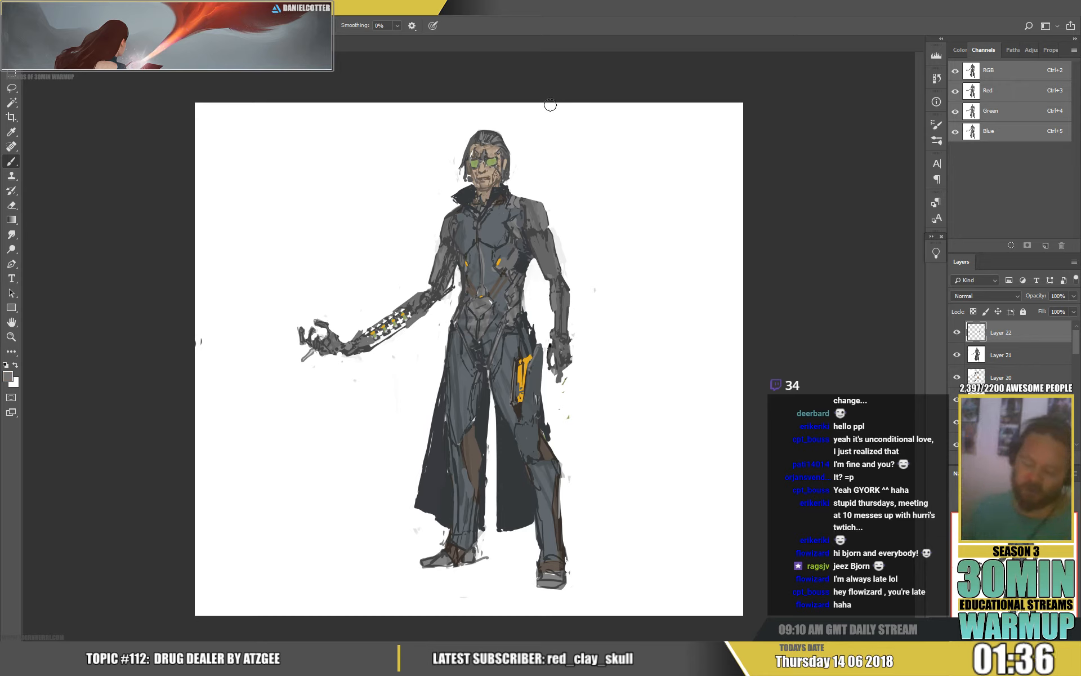
# Step: Add a new layer and paint out the stray finger line below the outstretched hand in white
pyautogui.press('l')
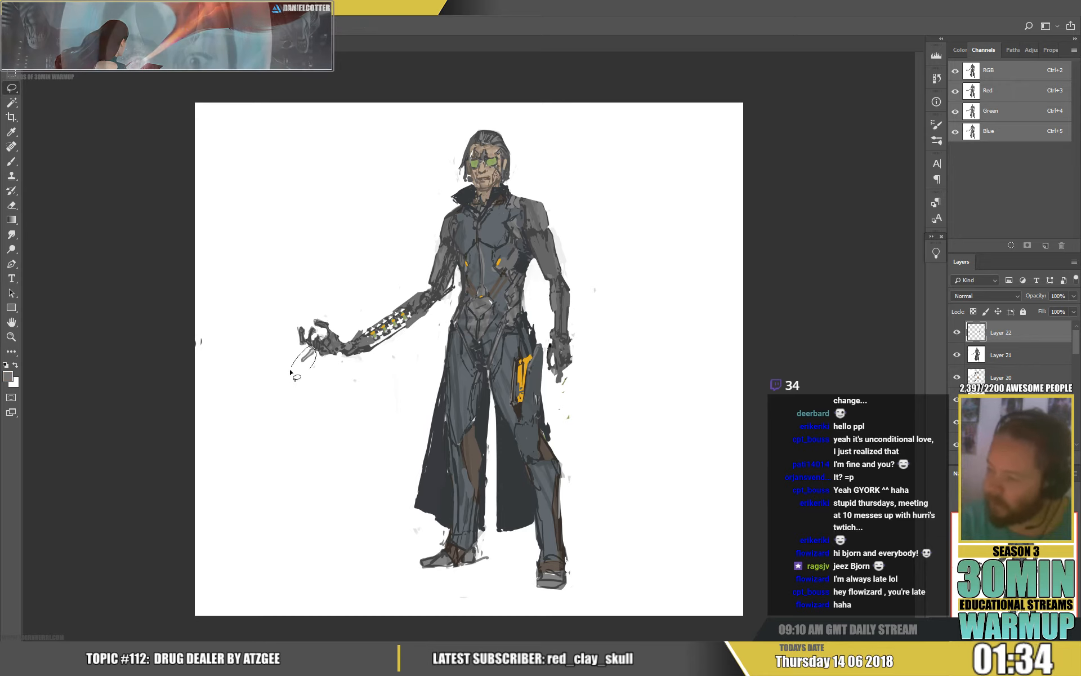
pyautogui.hotkey('ctrl', 'shift', 'alt', 'n')
pyautogui.press('v')
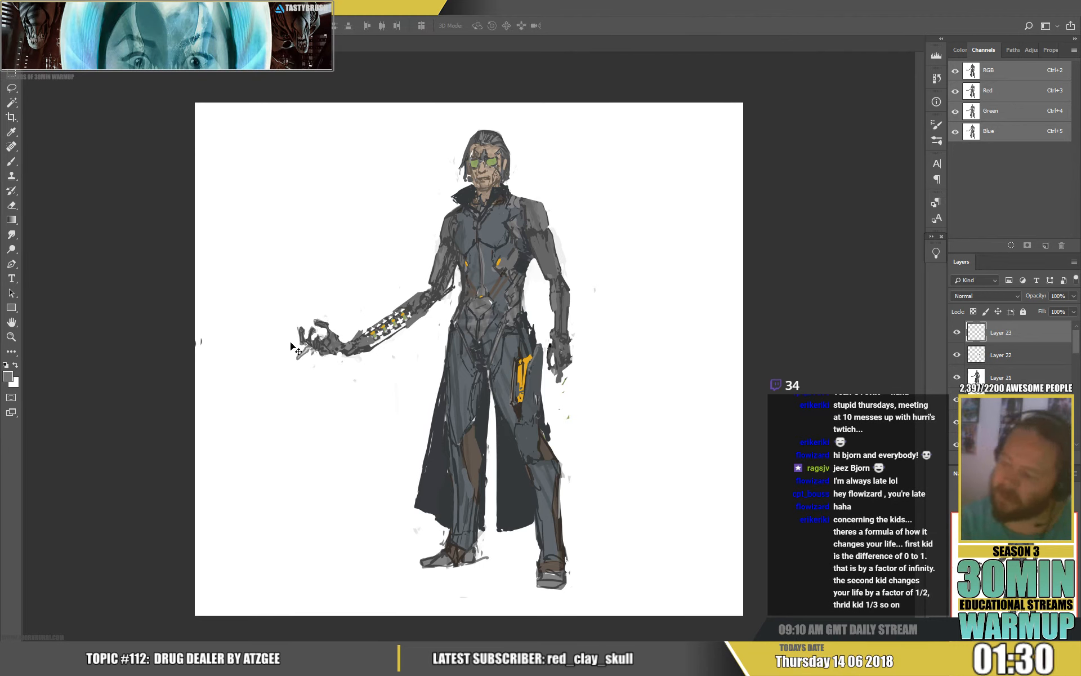
pyautogui.press('b')
pyautogui.moveTo(306, 354); pyautogui.dragTo(293, 360)
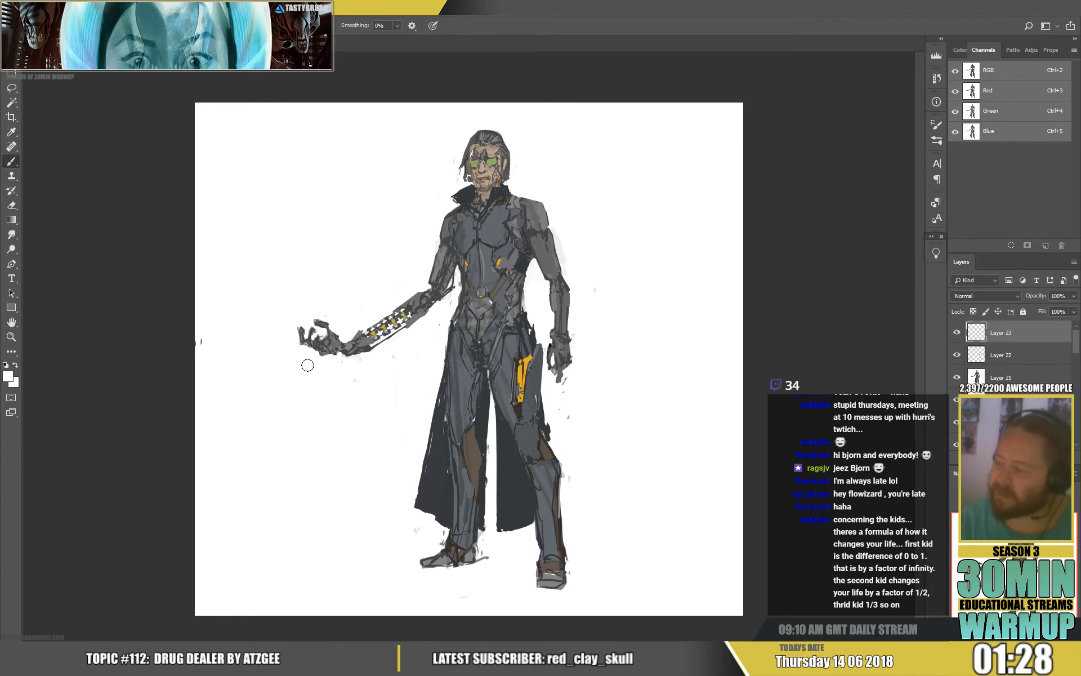
# Step: Reduce the brush size and draw a thin cigarette from the mouth in sampled dark grey with a light grey tip
pyautogui.rightClick(494, 313)
pyautogui.click(557, 178)
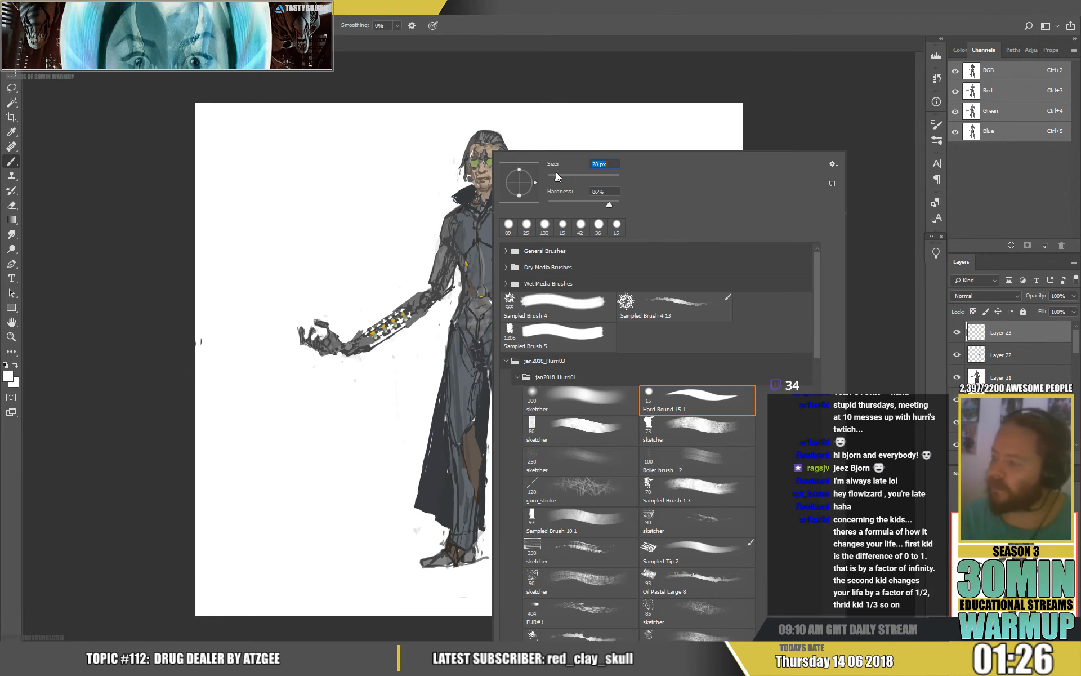
pyautogui.keyDown('alt'); pyautogui.click(320, 339); pyautogui.keyUp('alt')
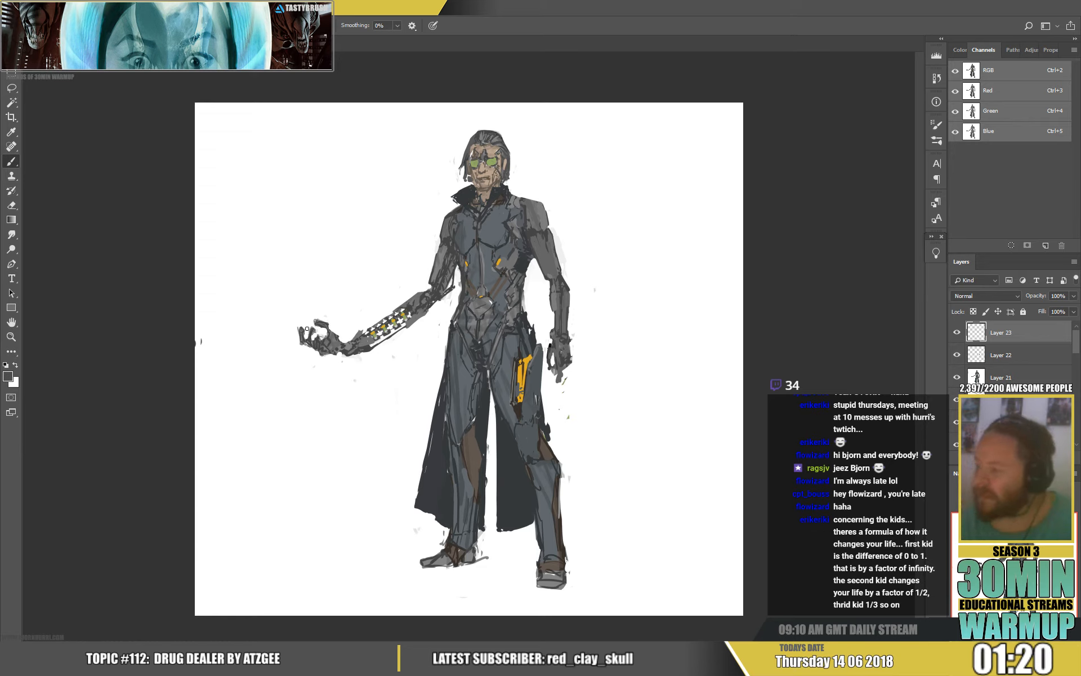
pyautogui.moveTo(481, 179); pyautogui.dragTo(444, 187)
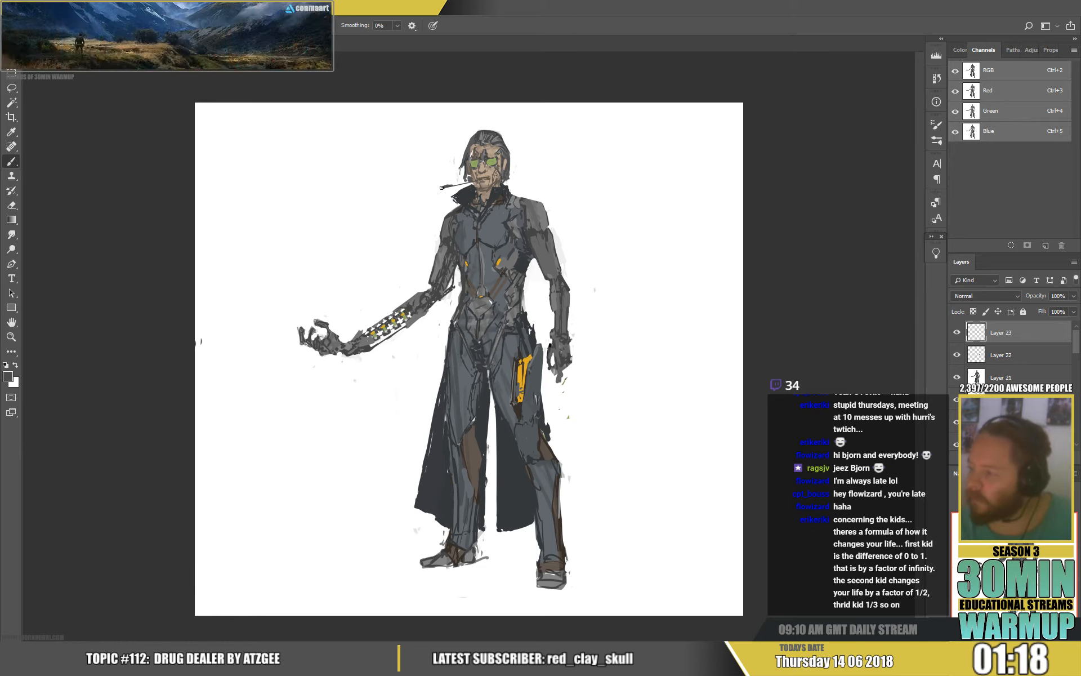
pyautogui.press('x')
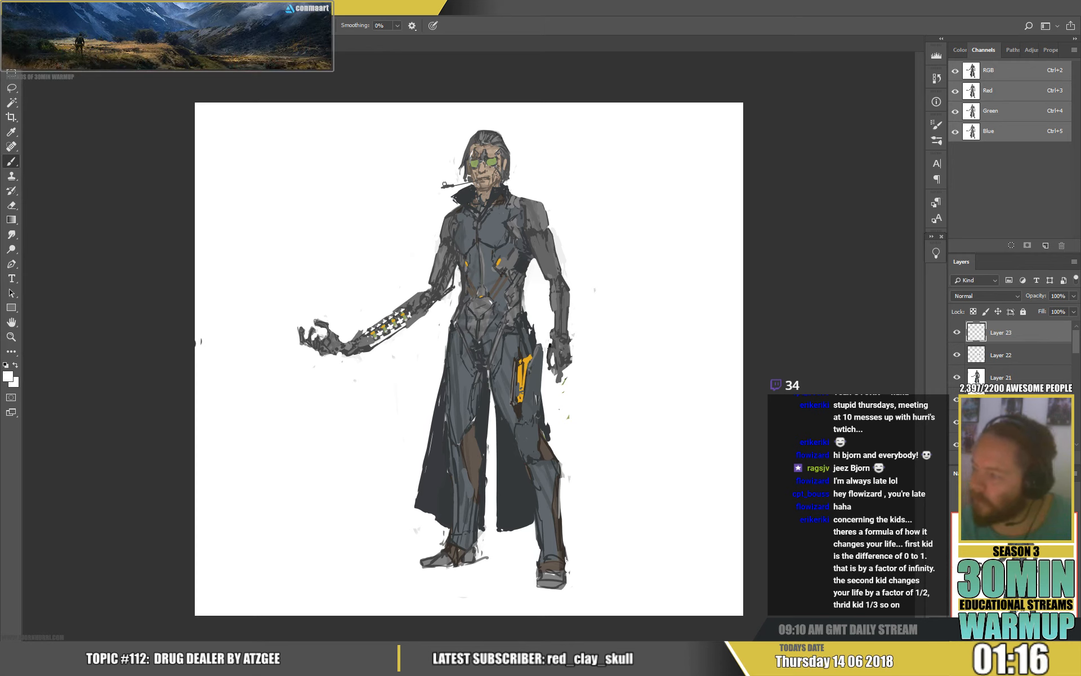
pyautogui.press('x')
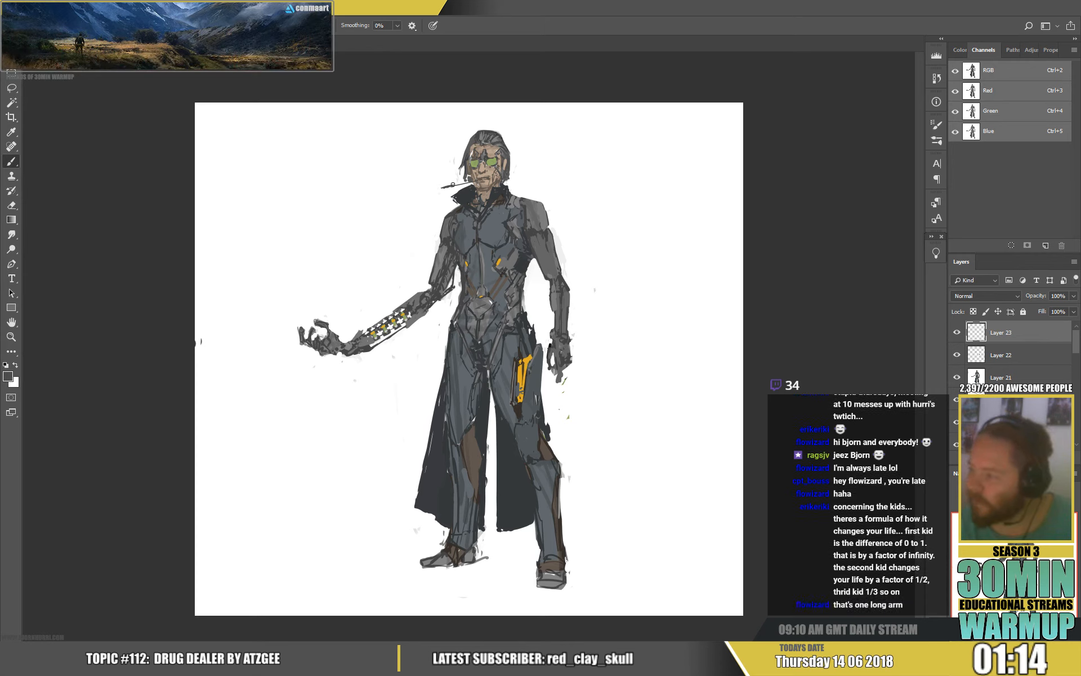
pyautogui.moveTo(453, 186); pyautogui.dragTo(449, 187)
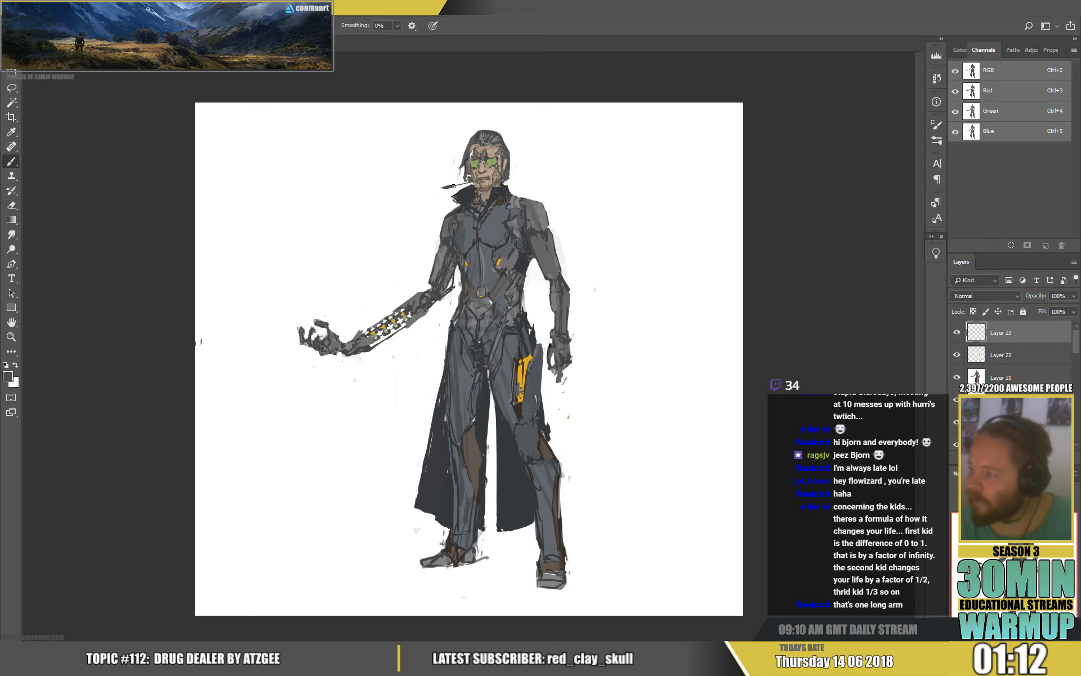
pyautogui.keyDown('alt'); pyautogui.click(381, 329); pyautogui.keyUp('alt')
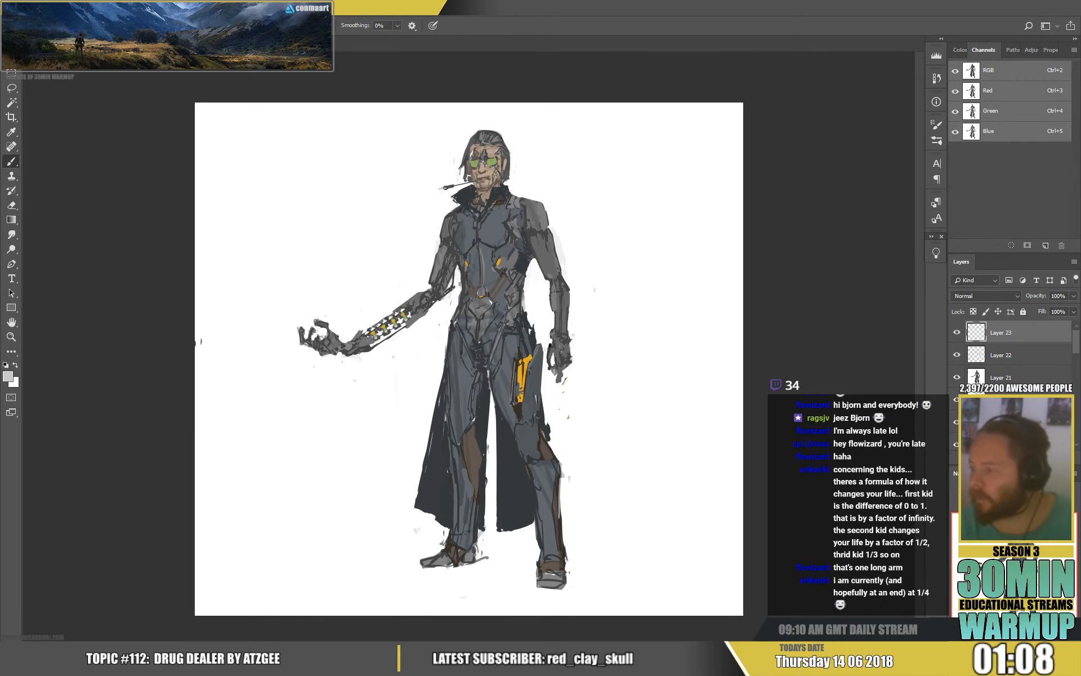
pyautogui.moveTo(446, 187); pyautogui.dragTo(439, 189)
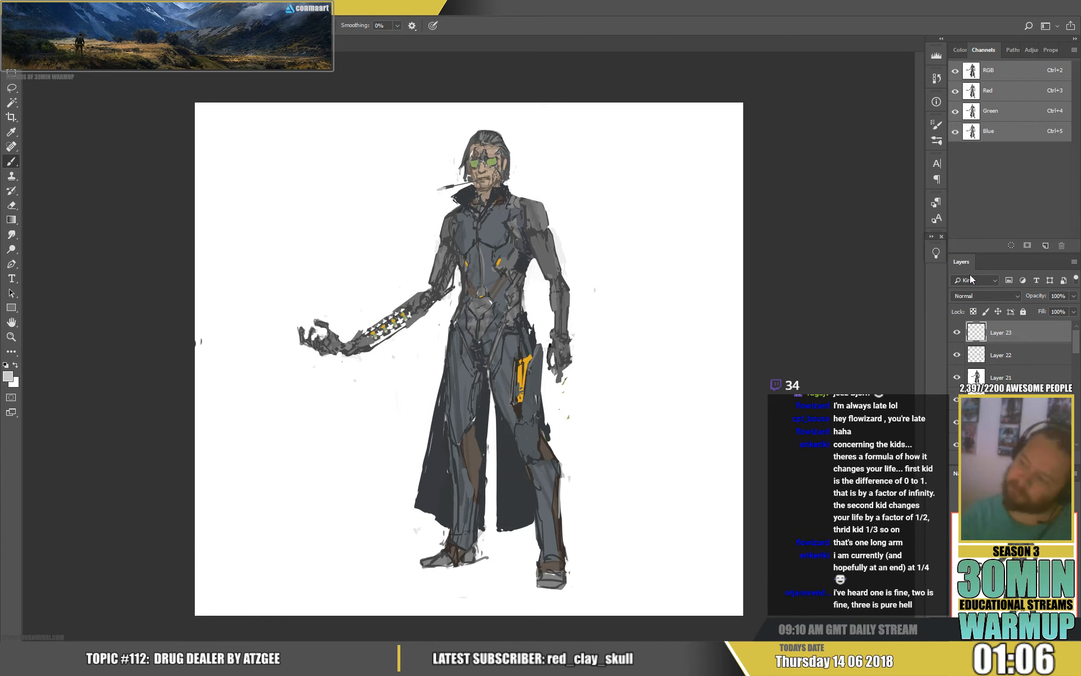
# Step: Touch up the hairline with sampled head tones and the lowered forearm with sampled dark grey
pyautogui.keyDown('alt'); pyautogui.click(472, 149); pyautogui.keyUp('alt')
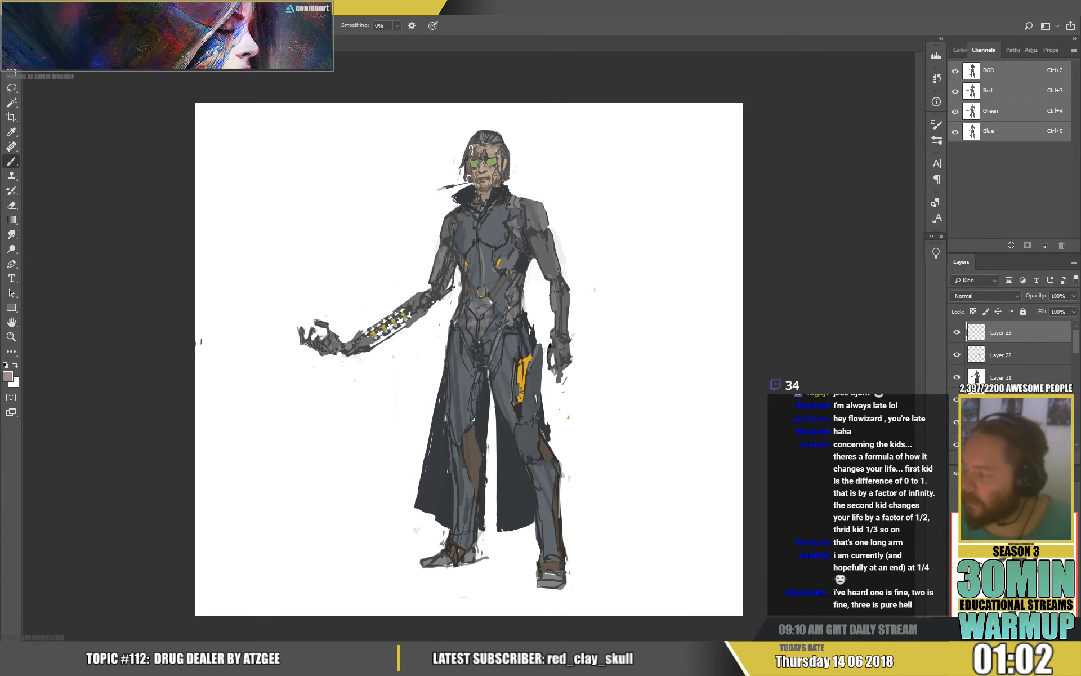
pyautogui.keyDown('alt'); pyautogui.click(477, 132); pyautogui.keyUp('alt')
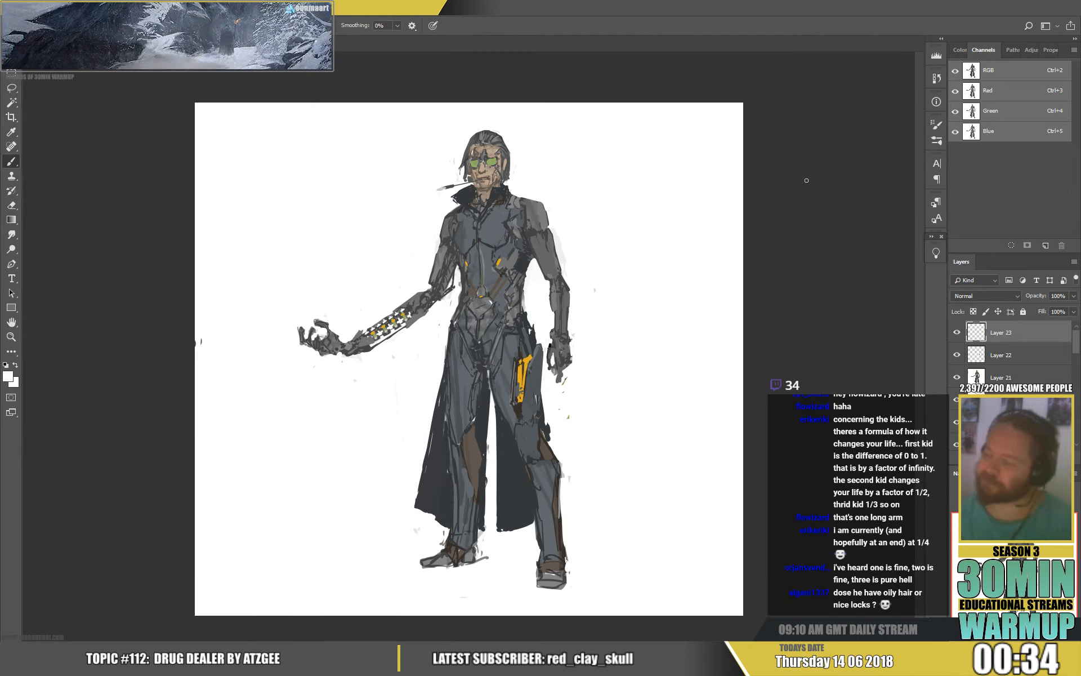
pyautogui.keyDown('alt'); pyautogui.click(556, 313); pyautogui.keyUp('alt')
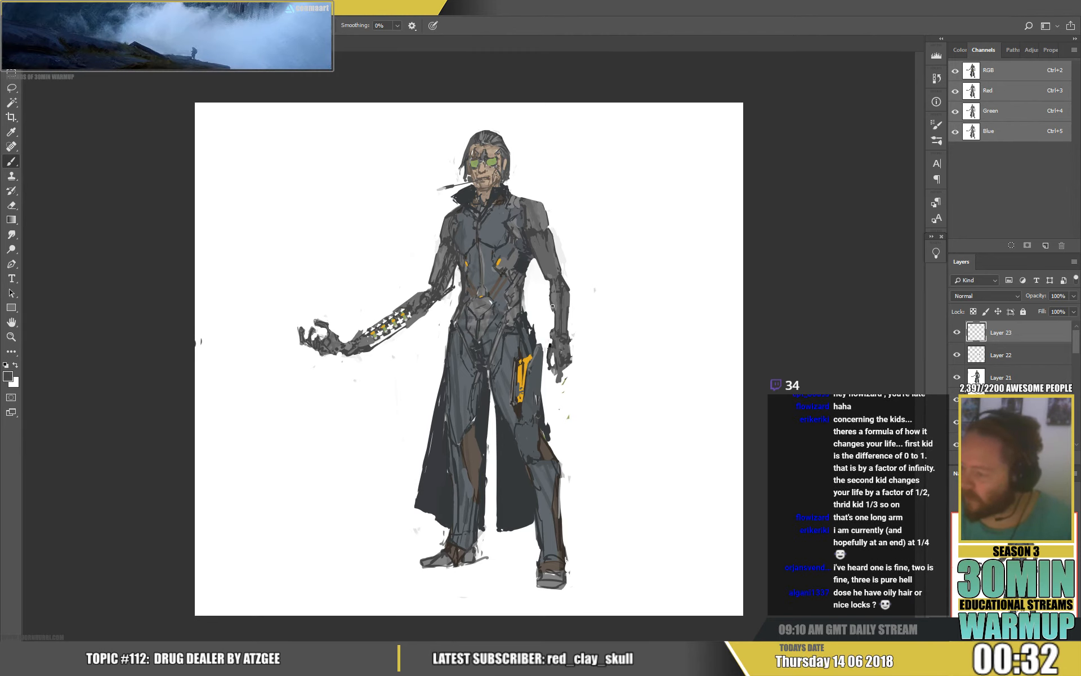
pyautogui.keyDown('alt'); pyautogui.click(550, 312); pyautogui.keyUp('alt')
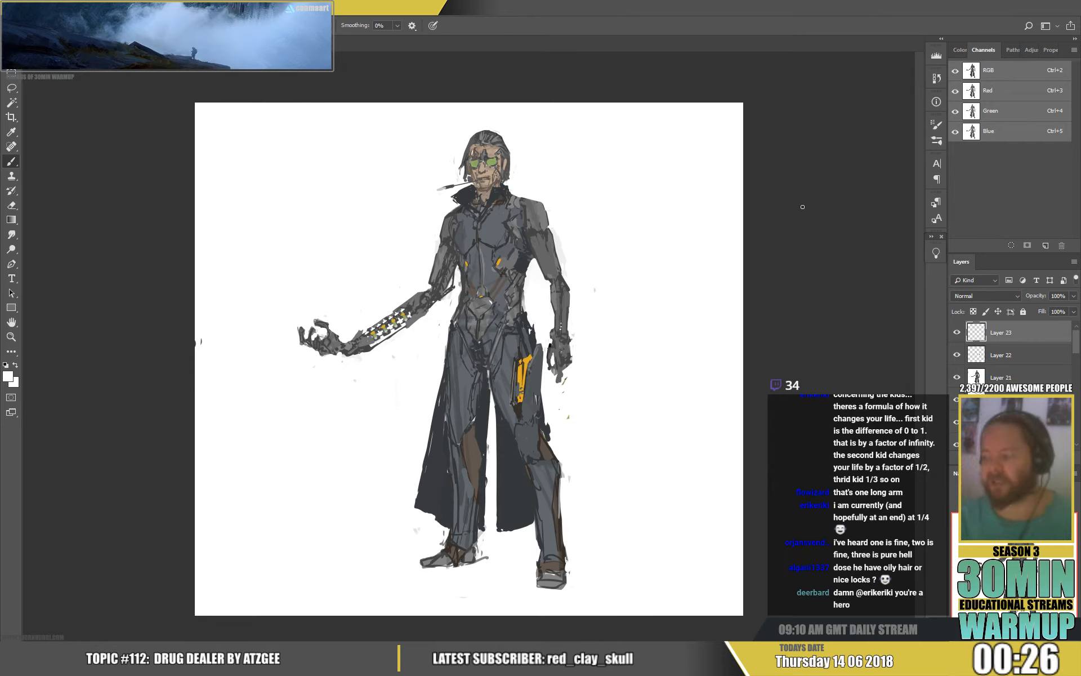
# Step: Refine the elbow end of the vial-lined forearm with sampled light and dark tones, cleaning its edge
pyautogui.keyDown('alt'); pyautogui.click(411, 317); pyautogui.keyUp('alt')
pyautogui.moveTo(411, 316); pyautogui.dragTo(406, 325)
pyautogui.keyDown('alt'); pyautogui.click(413, 323); pyautogui.keyUp('alt')
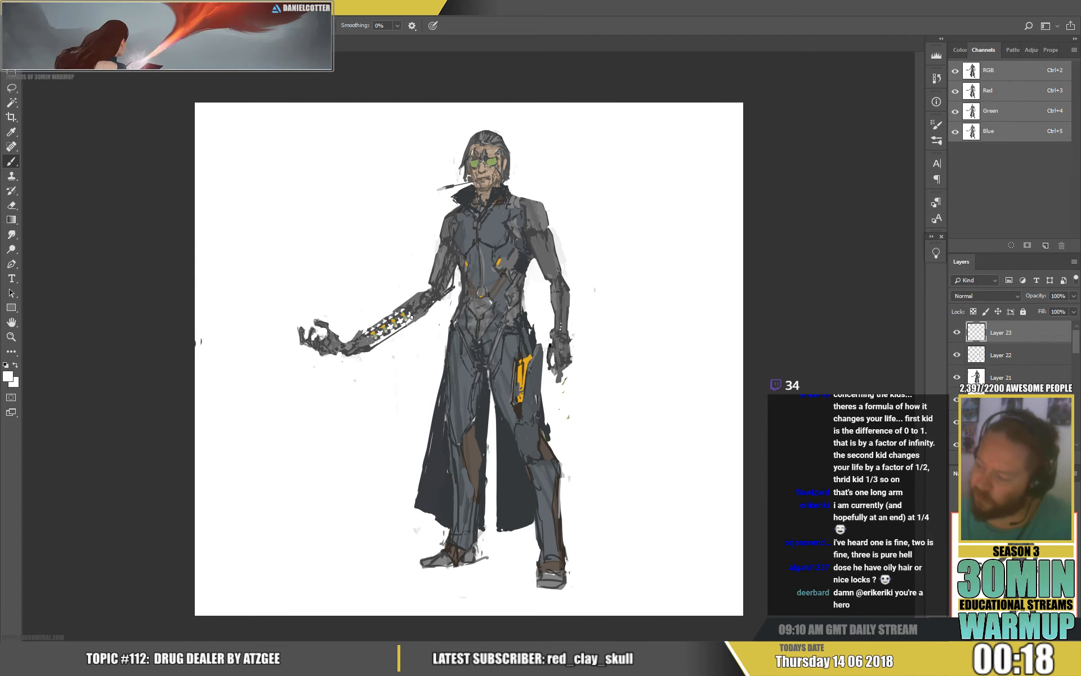
pyautogui.keyDown('alt'); pyautogui.click(412, 318); pyautogui.keyUp('alt')
pyautogui.keyDown('alt'); pyautogui.click(415, 311); pyautogui.keyUp('alt')
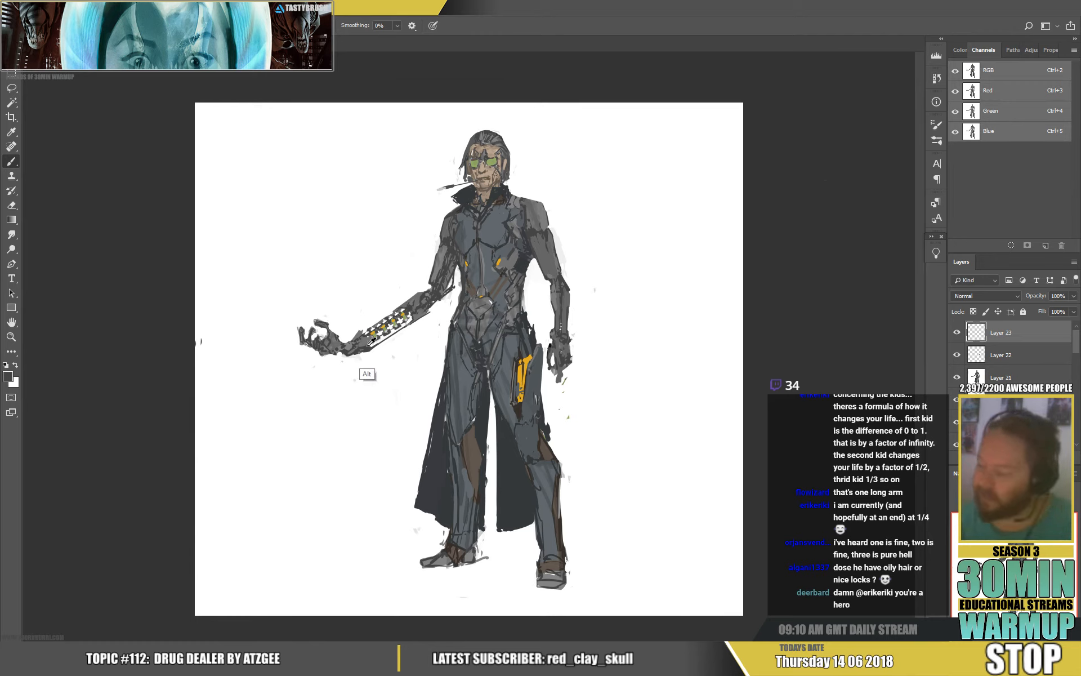
# Step: Refine the wrist end of the vial-lined forearm with sampled white, mid grey and dark grey
pyautogui.keyDown('alt'); pyautogui.click(369, 376); pyautogui.keyUp('alt')
pyautogui.keyDown('alt'); pyautogui.click(365, 352); pyautogui.keyUp('alt')
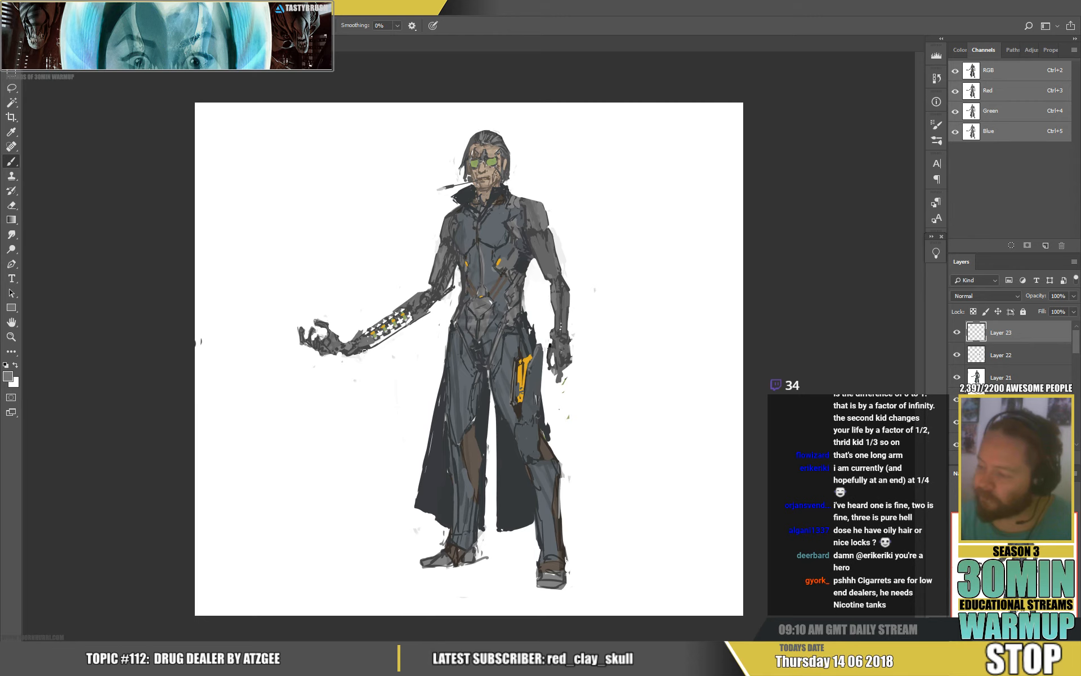
pyautogui.keyDown('alt'); pyautogui.click(368, 344); pyautogui.keyUp('alt')
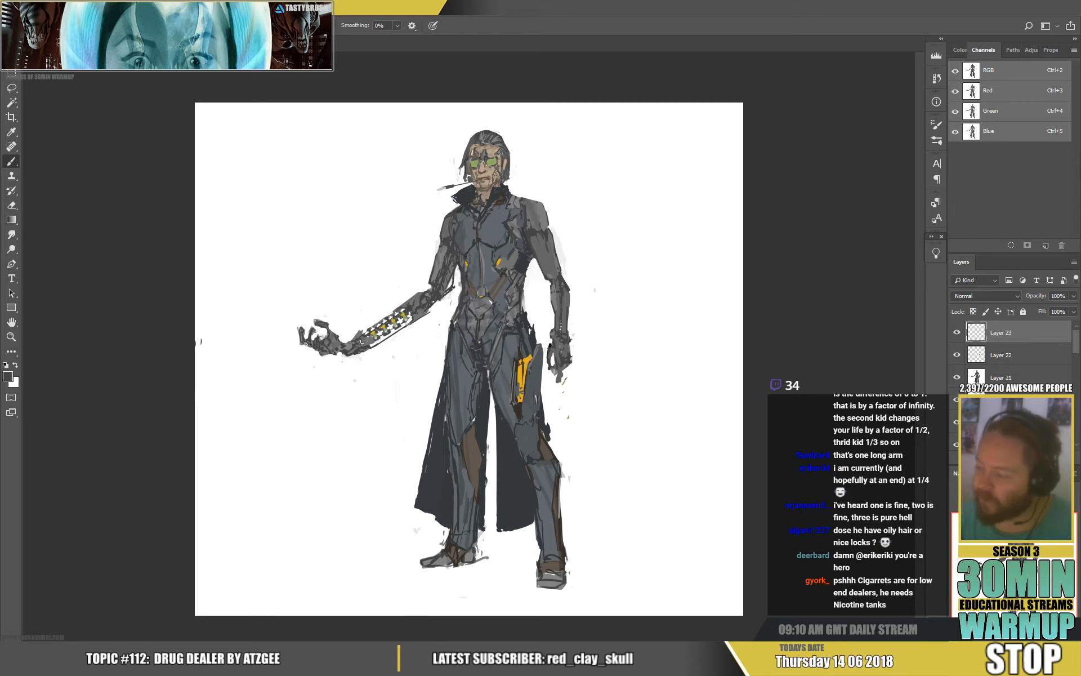
pyautogui.keyDown('alt'); pyautogui.click(367, 340); pyautogui.keyUp('alt')
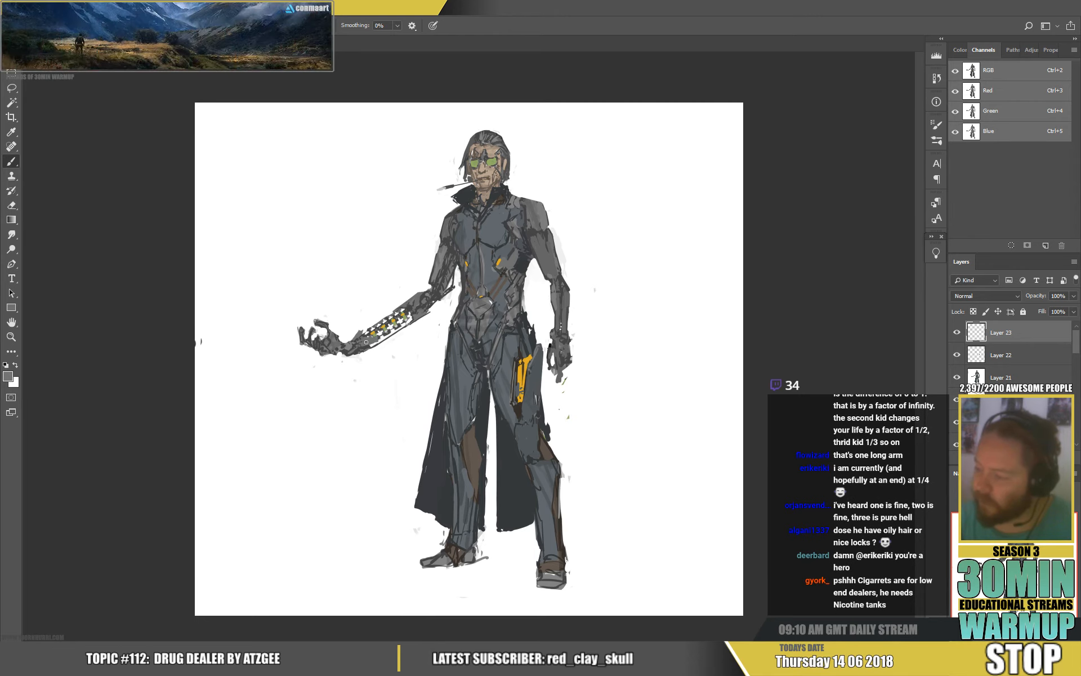
pyautogui.keyDown('alt'); pyautogui.click(364, 336); pyautogui.keyUp('alt')
pyautogui.keyDown('alt'); pyautogui.click(365, 336); pyautogui.keyUp('alt')
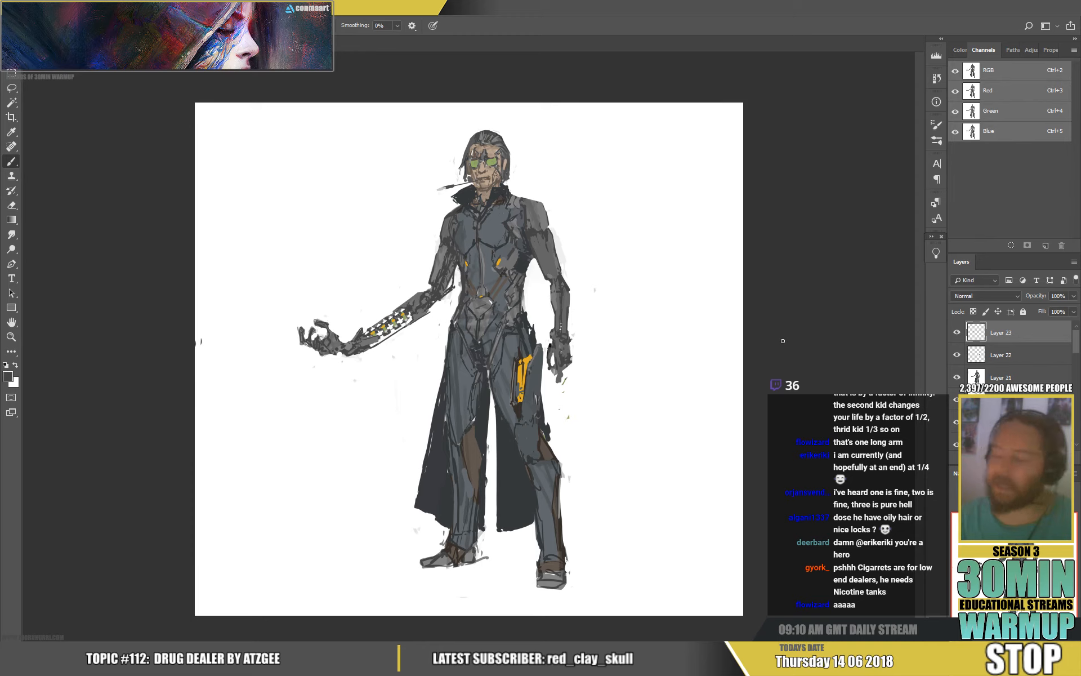
# Step: Paint slicked-back hair strands across the crown using sampled dark and light greys
pyautogui.keyDown('alt'); pyautogui.click(481, 129); pyautogui.keyUp('alt')
pyautogui.keyDown('alt'); pyautogui.click(475, 139); pyautogui.keyUp('alt')
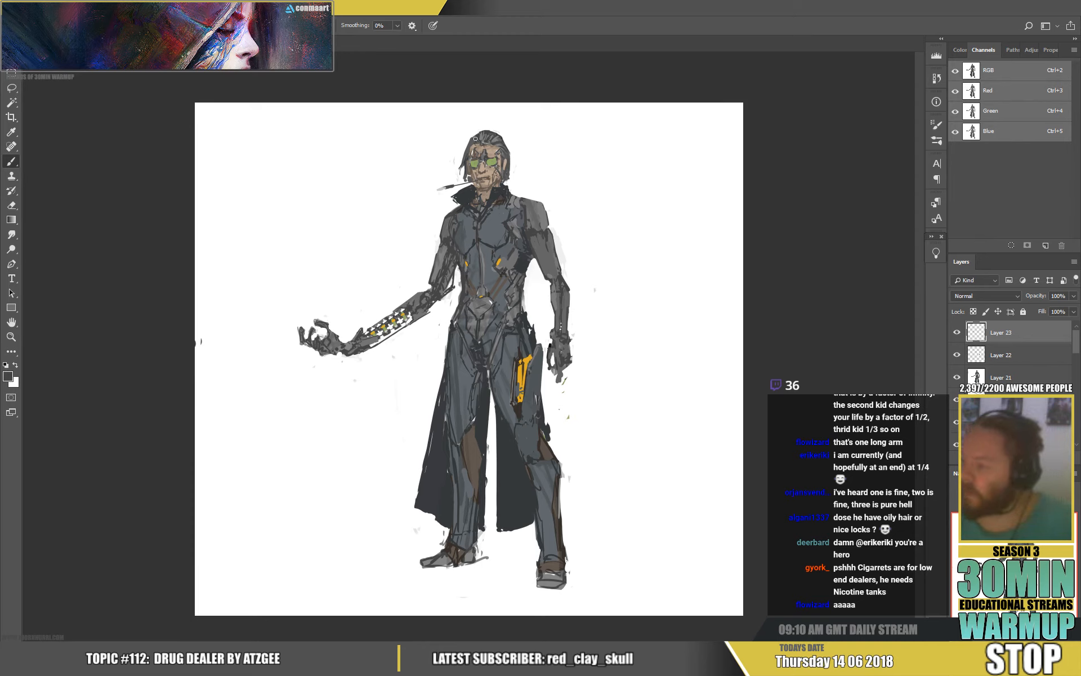
pyautogui.keyDown('alt'); pyautogui.click(471, 142); pyautogui.keyUp('alt')
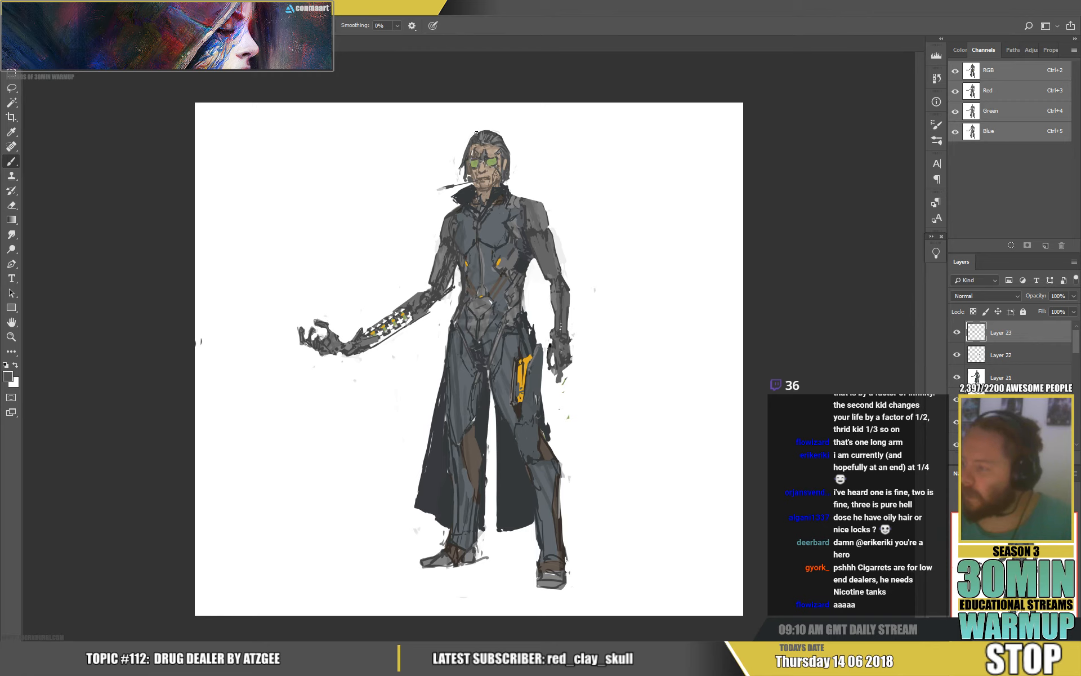
pyautogui.keyDown('alt'); pyautogui.click(477, 135); pyautogui.keyUp('alt')
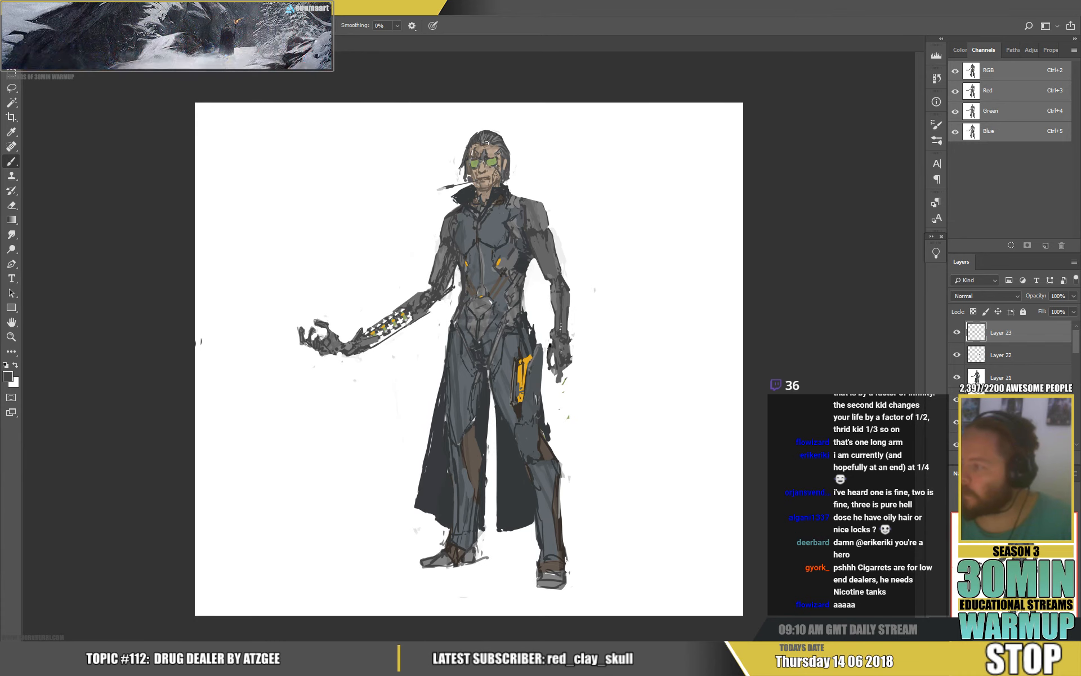
pyautogui.keyDown('alt'); pyautogui.click(494, 138); pyautogui.keyUp('alt')
pyautogui.keyDown('alt'); pyautogui.click(502, 137); pyautogui.keyUp('alt')
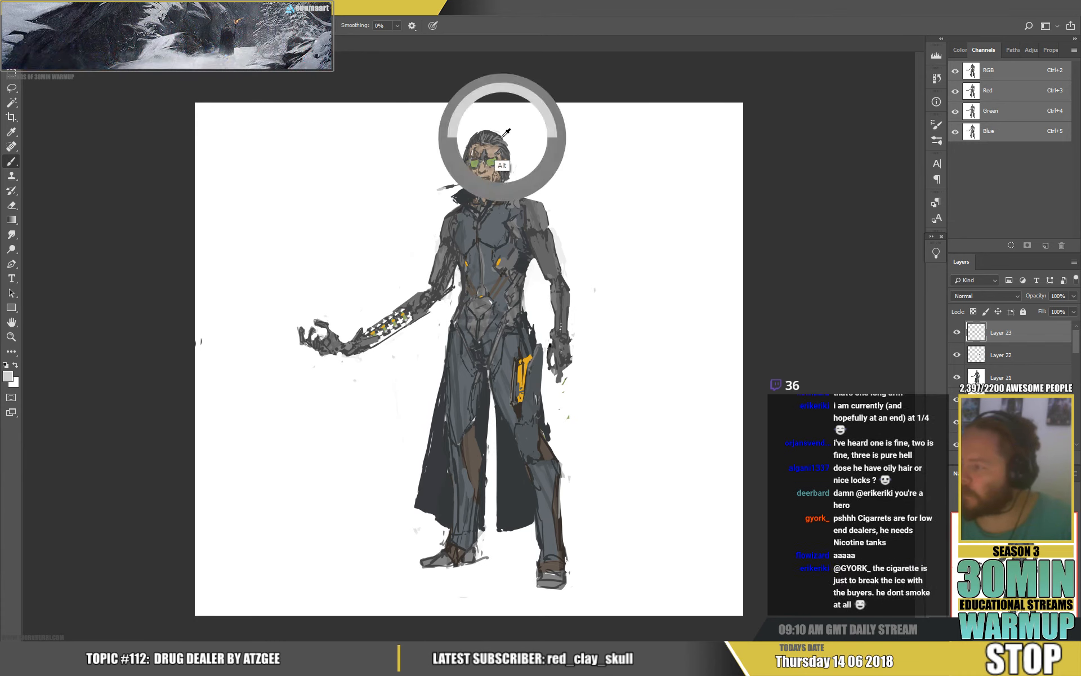
pyautogui.keyDown('alt'); pyautogui.click(501, 137); pyautogui.keyUp('alt')
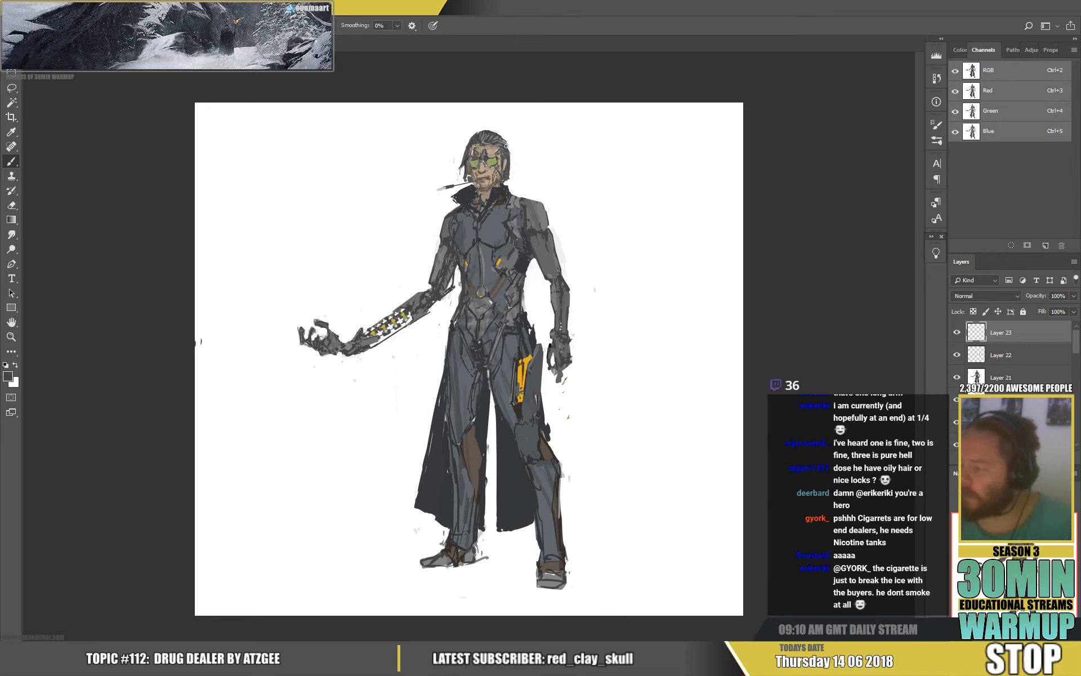
# Step: Reshape the top of the hair and extend dark grey locks down both sides of the face
pyautogui.keyDown('alt'); pyautogui.click(494, 128); pyautogui.keyUp('alt')
pyautogui.keyDown('alt'); pyautogui.click(486, 130); pyautogui.keyUp('alt')
pyautogui.moveTo(483, 130); pyautogui.dragTo(494, 129)
pyautogui.keyDown('alt'); pyautogui.click(510, 167); pyautogui.keyUp('alt')
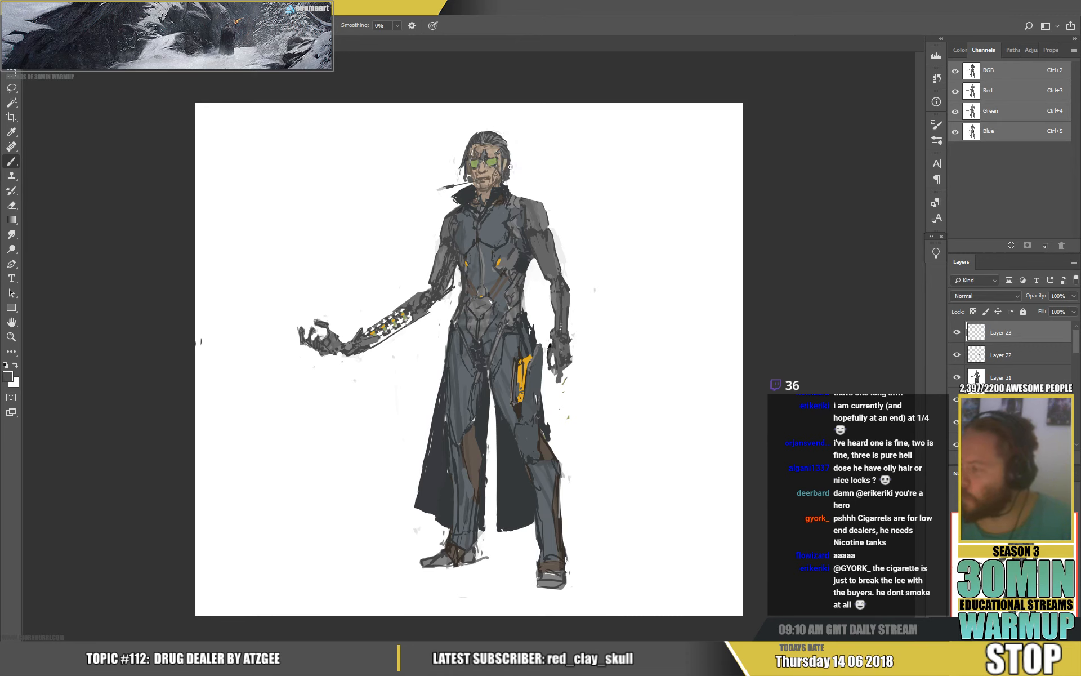
pyautogui.moveTo(509, 155); pyautogui.dragTo(511, 175)
pyautogui.keyDown('alt'); pyautogui.click(463, 153); pyautogui.keyUp('alt')
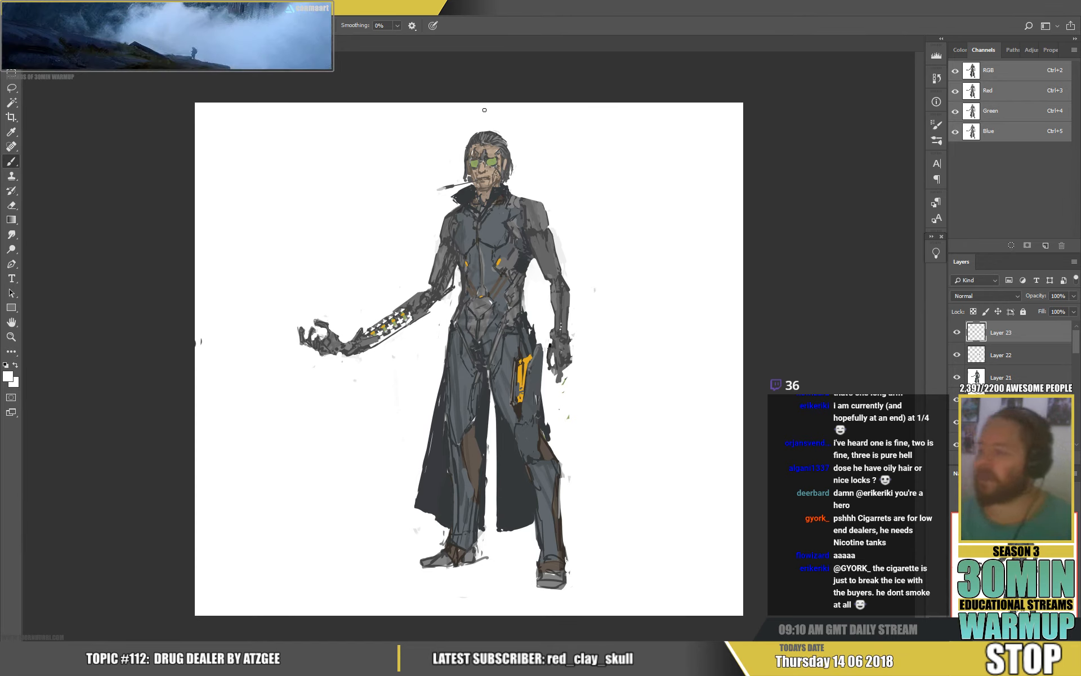
# Step: Paint out the cigarette with white and clean up the hair and jaw edge with sampled tones
pyautogui.moveTo(457, 185)
pyautogui.mouseDown()
pyautogui.moveTo(443, 188)
pyautogui.moveTo(473, 184)
pyautogui.mouseUp()
pyautogui.keyDown('alt'); pyautogui.click(472, 180); pyautogui.keyUp('alt')
pyautogui.keyDown('alt'); pyautogui.click(469, 184); pyautogui.keyUp('alt')
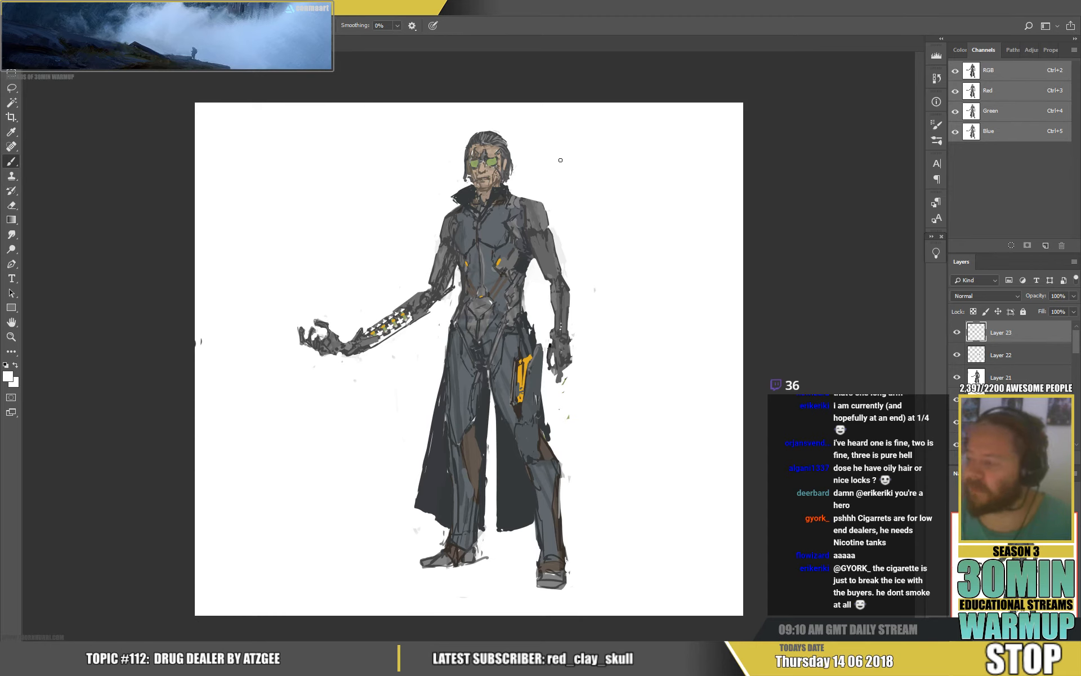
pyautogui.keyDown('alt'); pyautogui.click(468, 178); pyautogui.keyUp('alt')
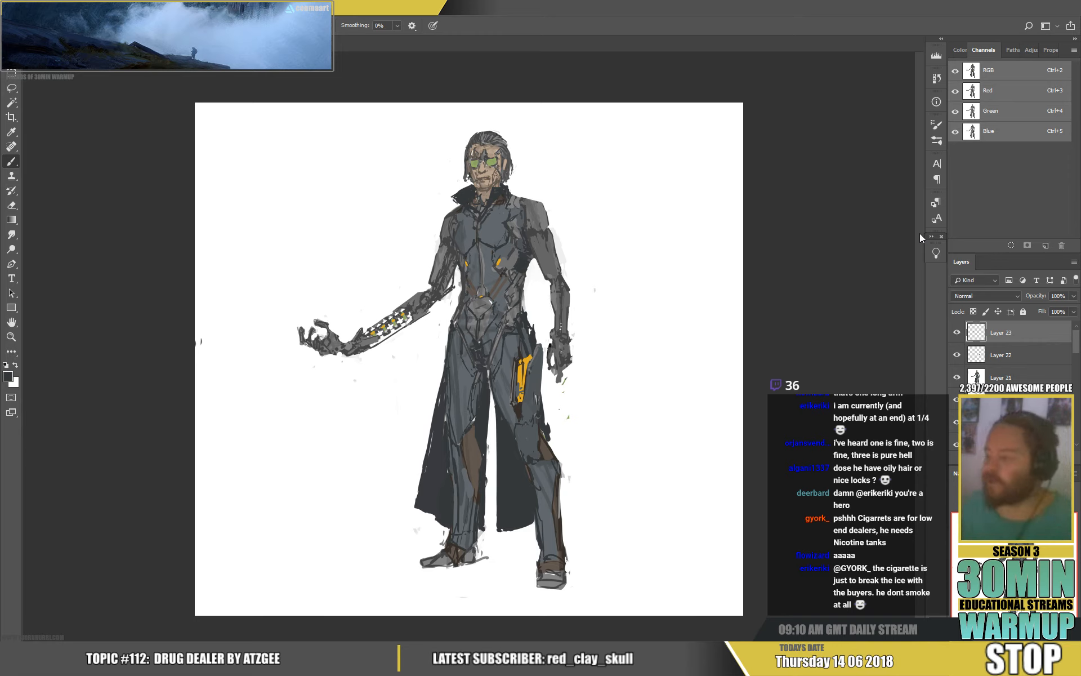
# Step: Paint thin gold trim lines along both shoulder seams of the chest armour with the sampled gold
pyautogui.keyDown('alt'); pyautogui.click(499, 263); pyautogui.keyUp('alt')
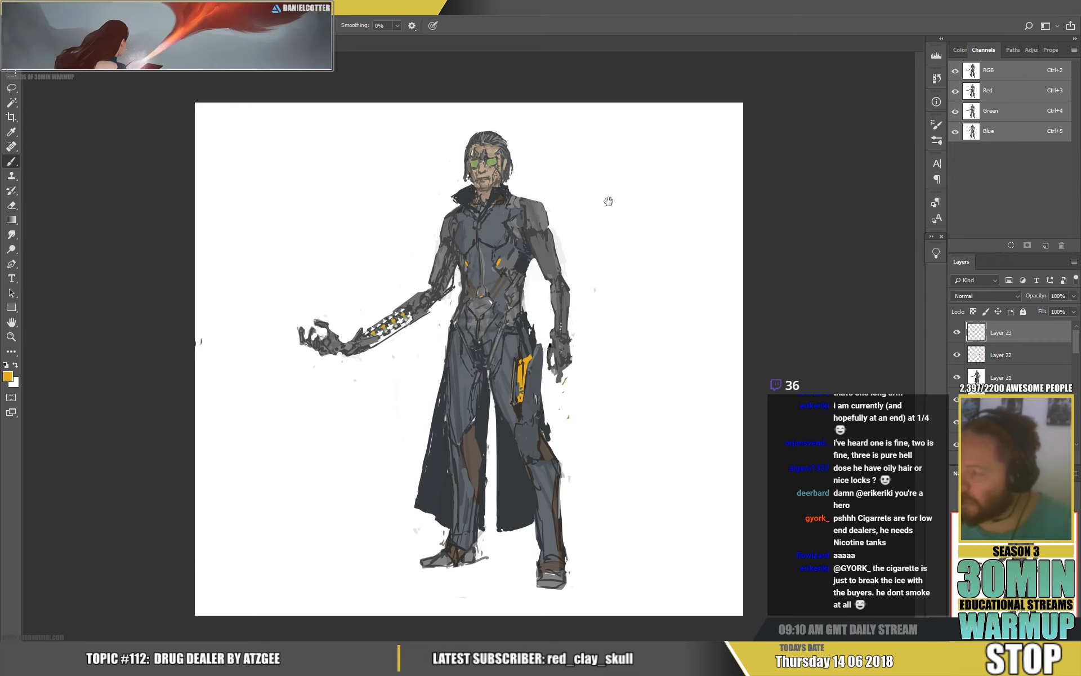
pyautogui.moveTo(517, 224)
pyautogui.mouseDown()
pyautogui.moveTo(526, 243)
pyautogui.moveTo(515, 204)
pyautogui.moveTo(526, 239)
pyautogui.mouseUp()
pyautogui.hotkey('ctrl', 'z')
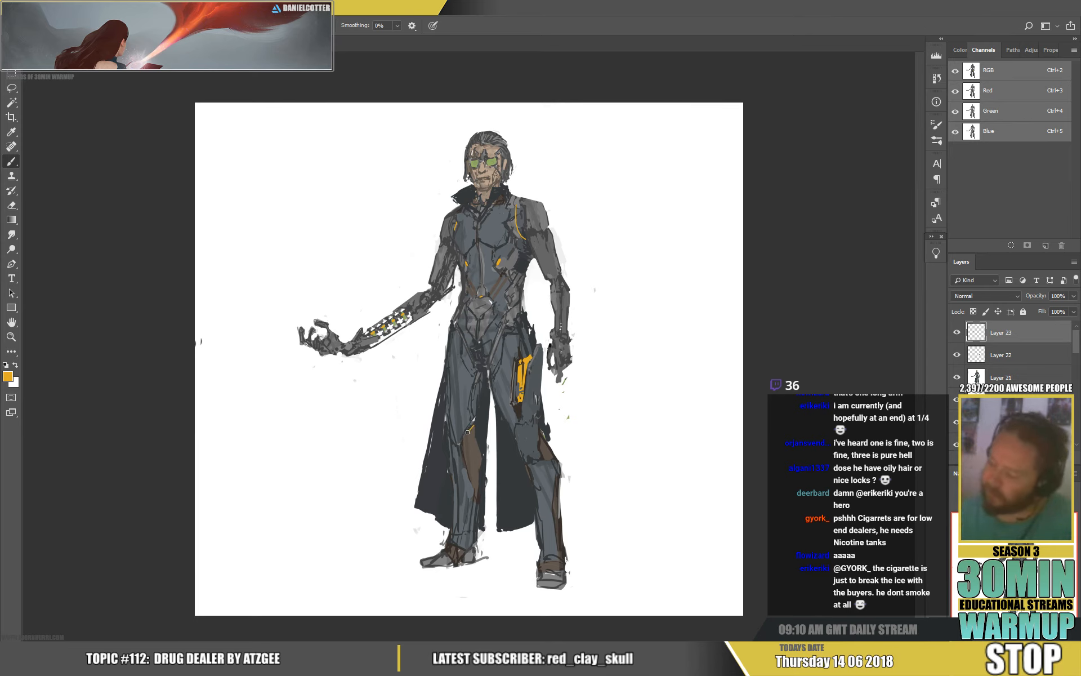
# Step: Try gold edging around the brown knee plate and along the sole of the boot
pyautogui.moveTo(465, 435); pyautogui.dragTo(475, 488)
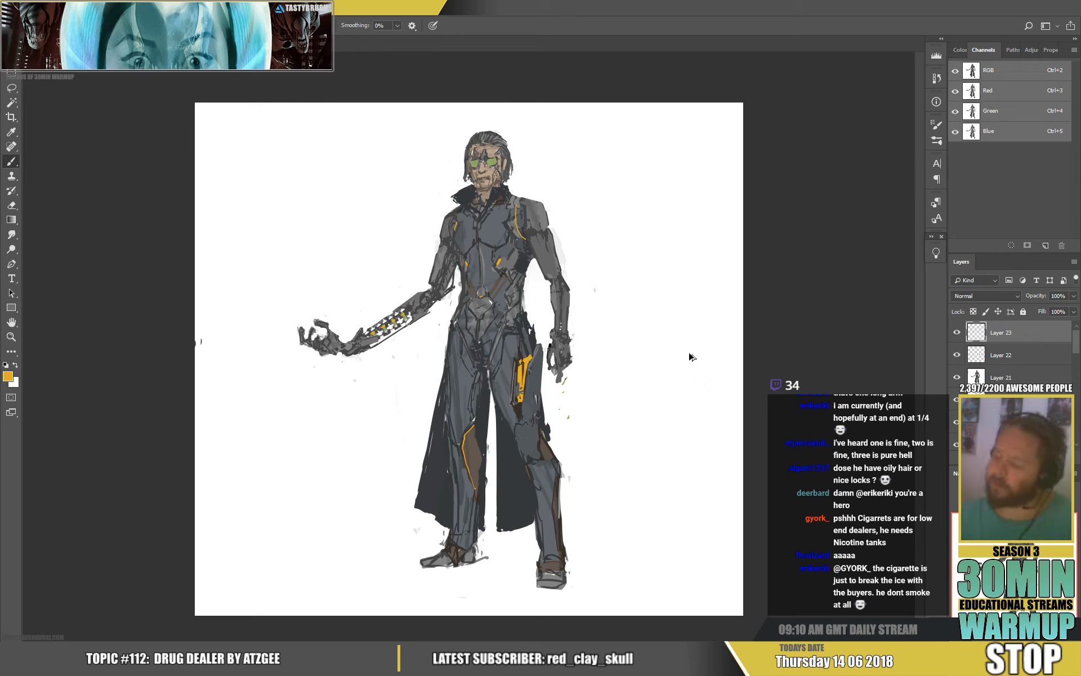
pyautogui.hotkey('ctrl', 'z')
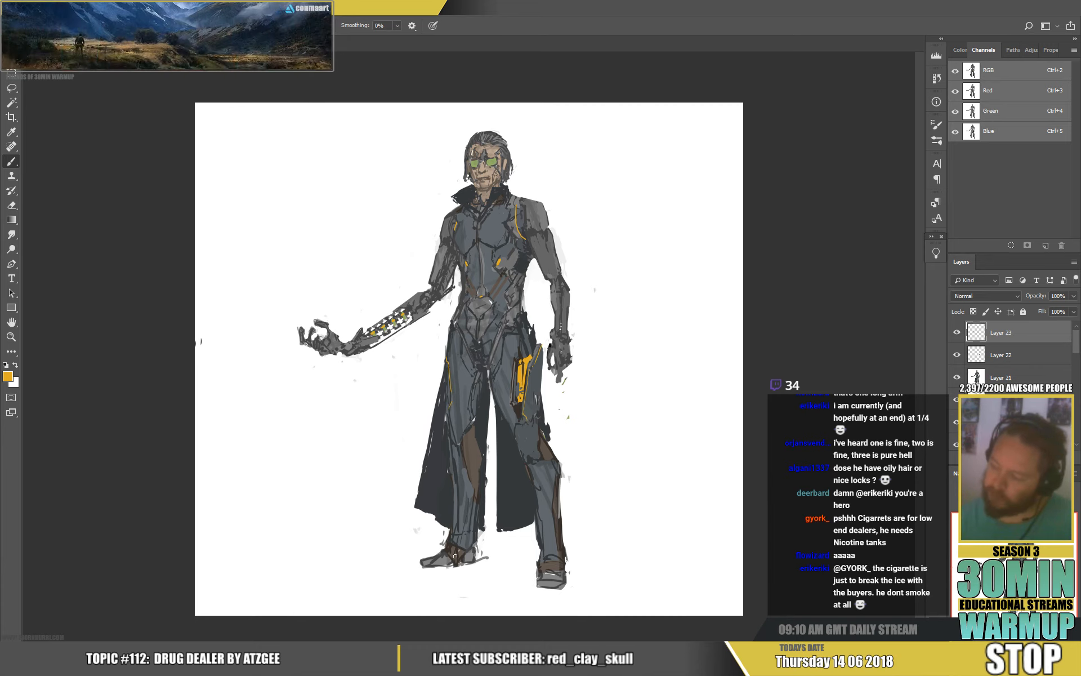
pyautogui.moveTo(423, 565); pyautogui.dragTo(476, 563)
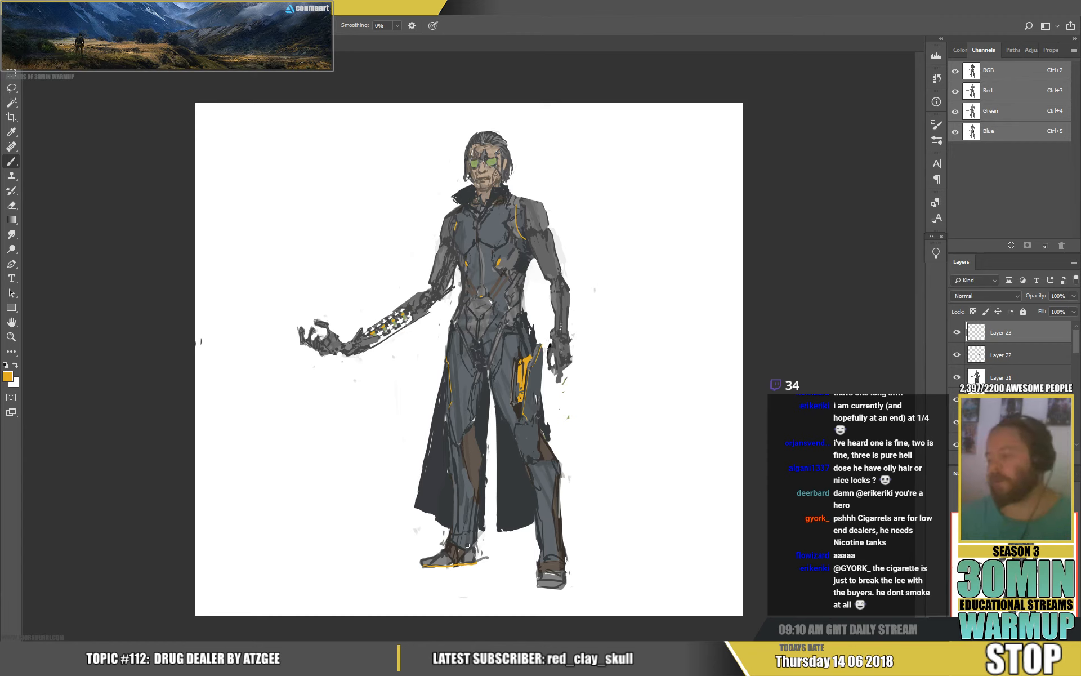
pyautogui.hotkey('ctrl', 'z')
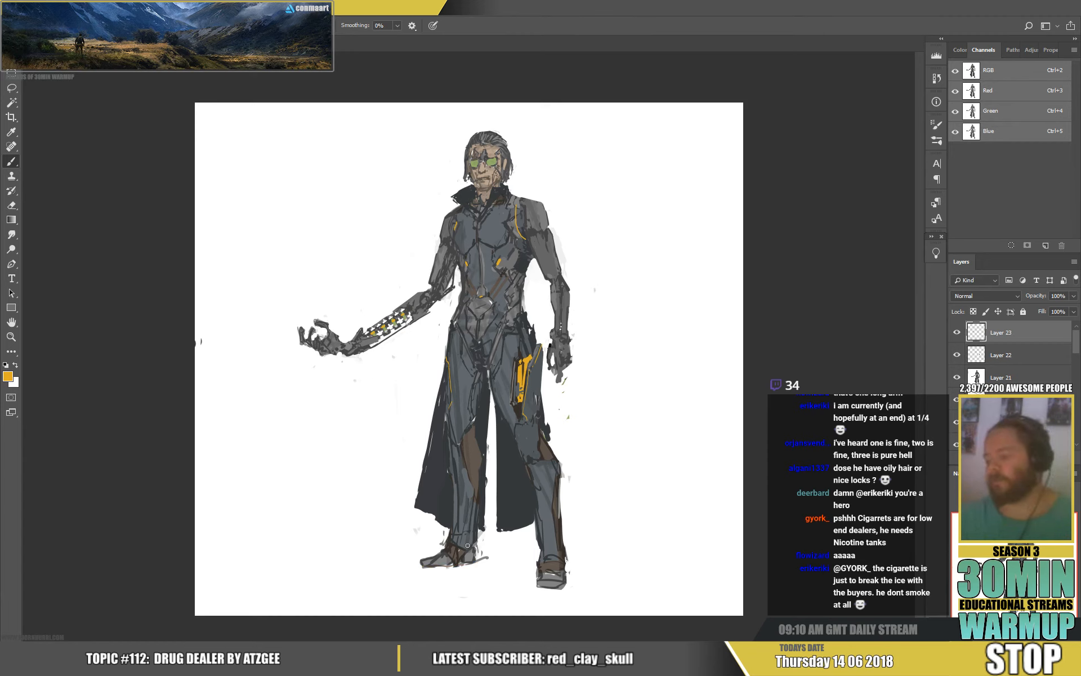
# Step: Touch up the dark shapes at the hip above the golden gun with sampled tones
pyautogui.keyDown('alt'); pyautogui.click(435, 516); pyautogui.keyUp('alt')
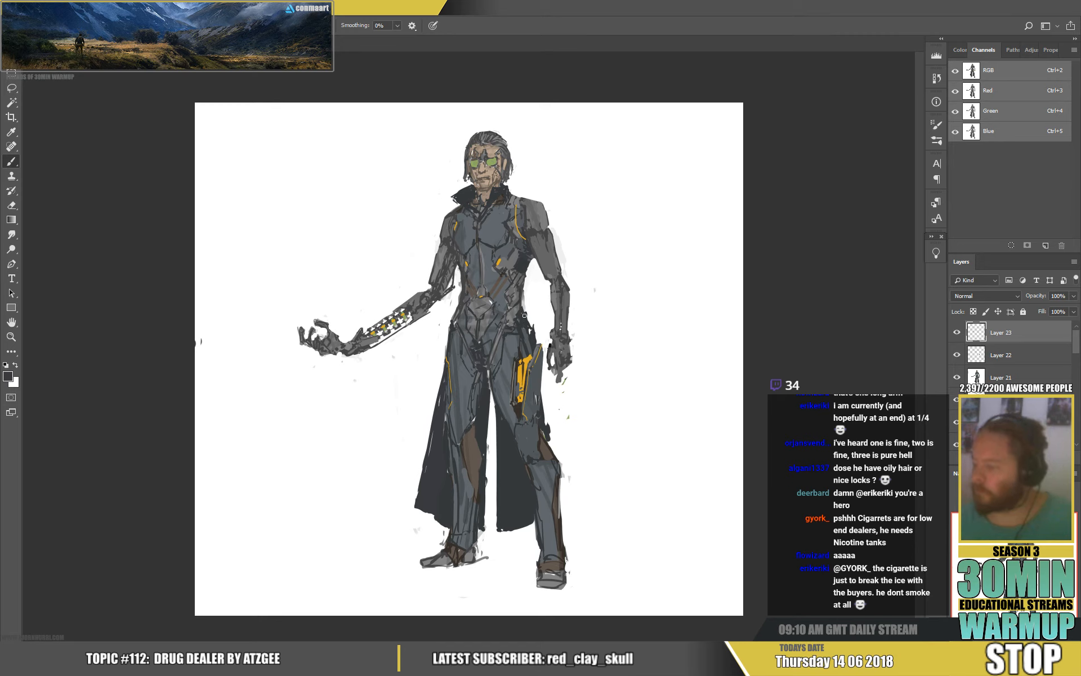
pyautogui.keyDown('alt'); pyautogui.click(530, 332); pyautogui.keyUp('alt')
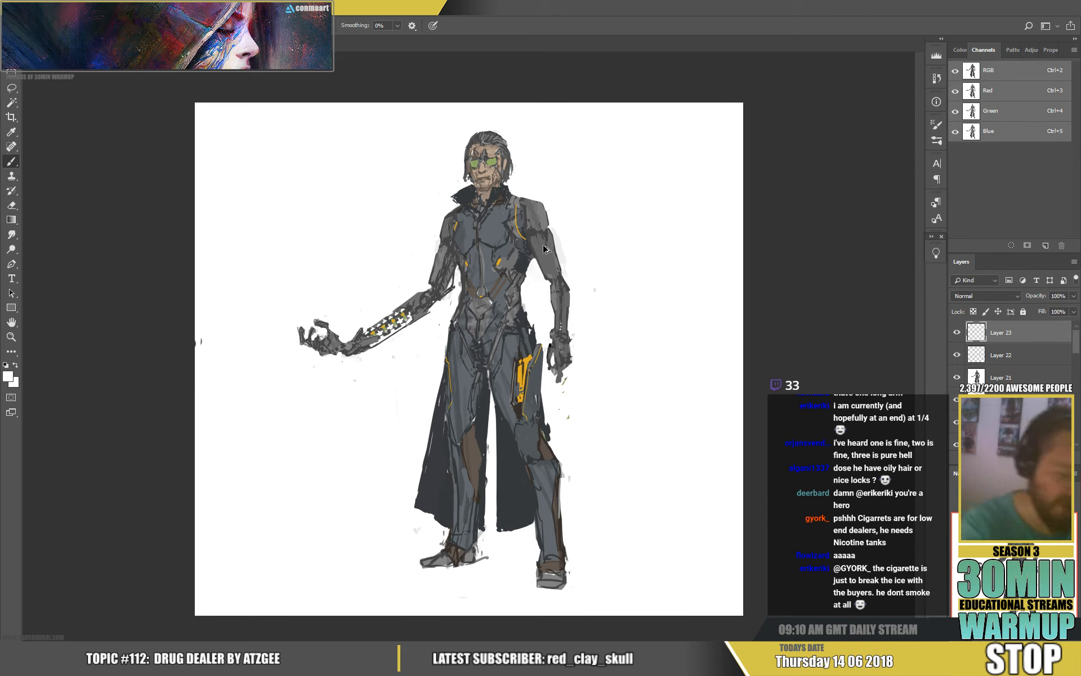
# Step: Add a new layer and draw a thin grey curl of smoke rising from the side of the head
pyautogui.hotkey('ctrl', 'shift', 'alt', 'n')
pyautogui.keyDown('alt'); pyautogui.click(530, 215); pyautogui.keyUp('alt')
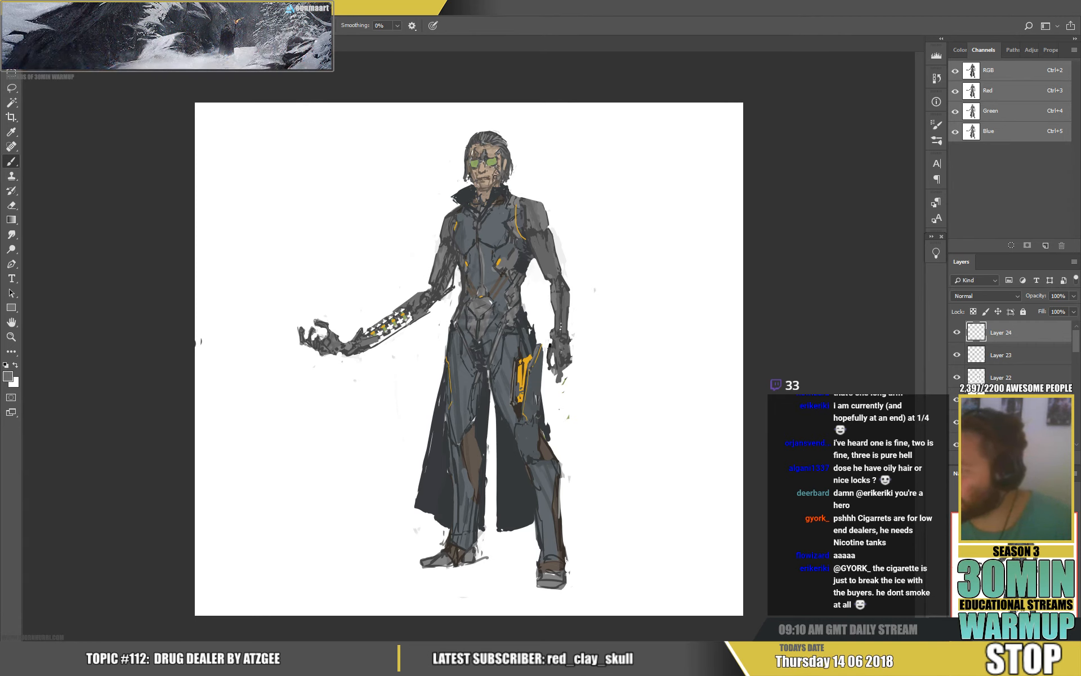
pyautogui.moveTo(513, 171)
pyautogui.mouseDown()
pyautogui.moveTo(552, 139)
pyautogui.moveTo(542, 152)
pyautogui.mouseUp()
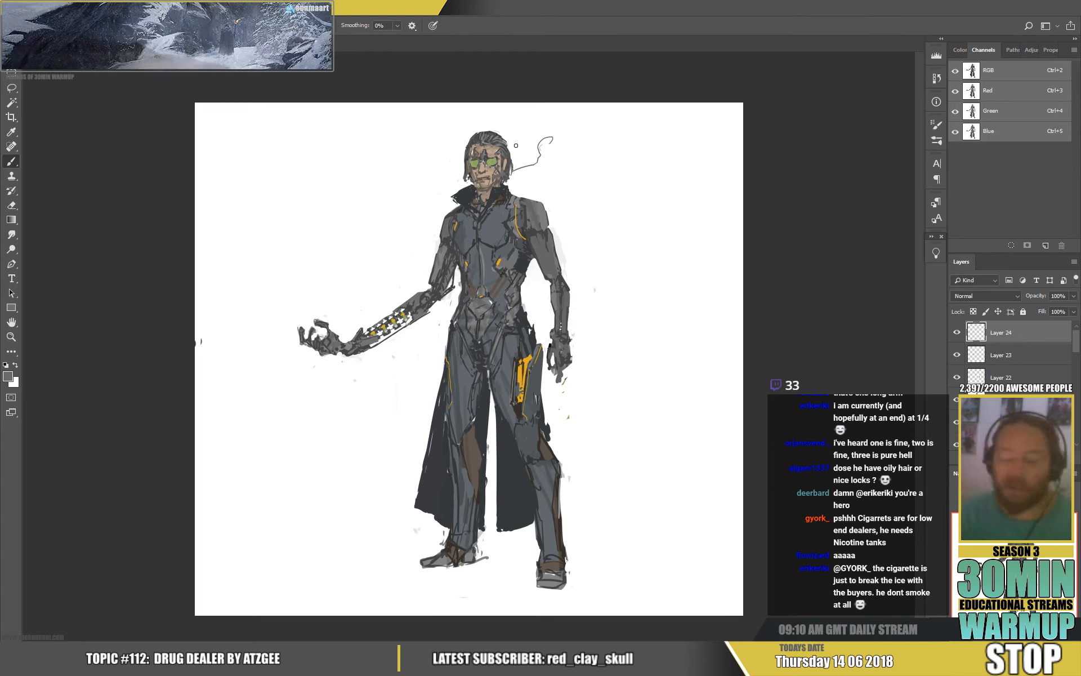
# Step: Touch up the mouth and cheek with sampled skin tones and grey
pyautogui.keyDown('alt'); pyautogui.click(479, 178); pyautogui.keyUp('alt')
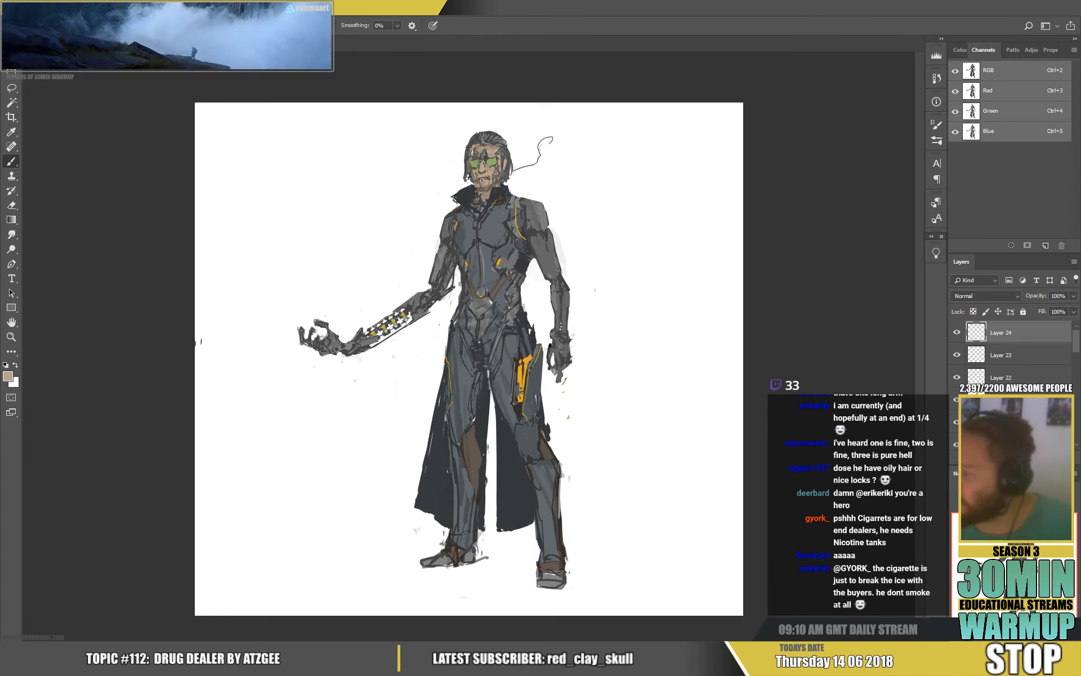
pyautogui.keyDown('alt'); pyautogui.click(477, 180); pyautogui.keyUp('alt')
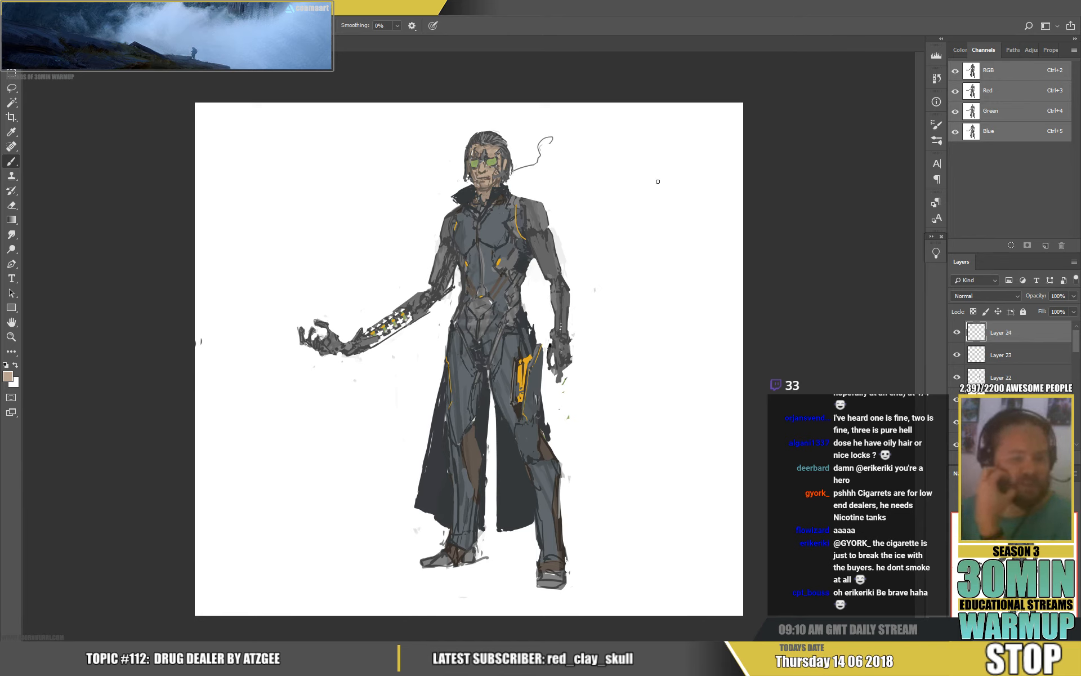
pyautogui.keyDown('alt'); pyautogui.click(496, 175); pyautogui.keyUp('alt')
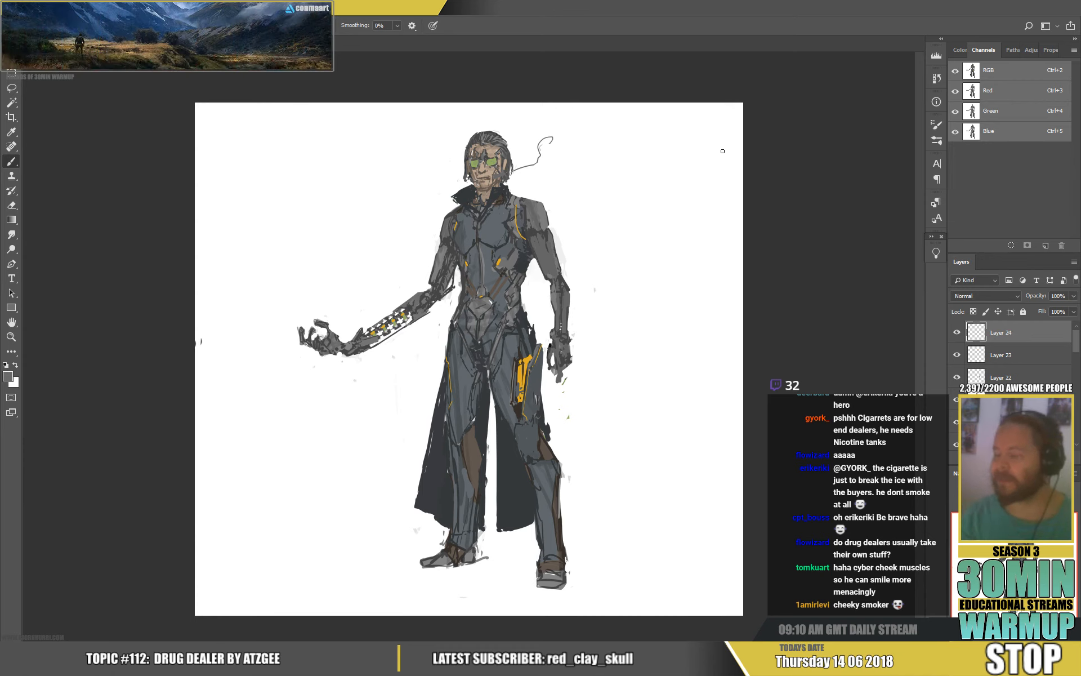
# Step: Reshape the green glasses and nose bridge with sampled green and skin tones
pyautogui.keyDown('alt'); pyautogui.click(476, 164); pyautogui.keyUp('alt')
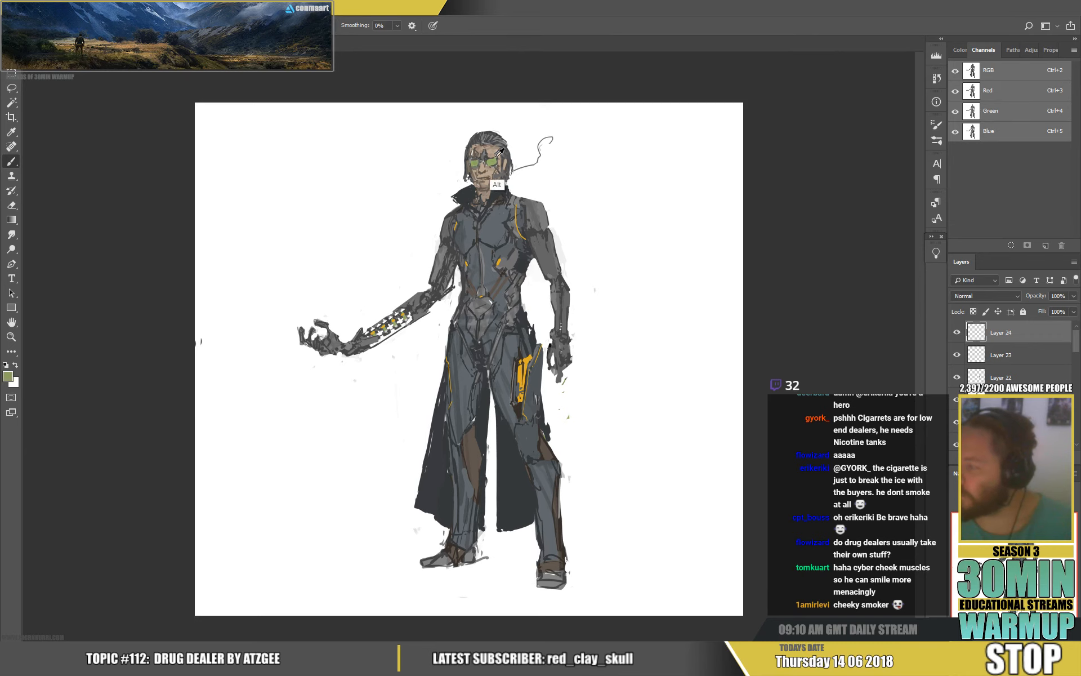
pyautogui.keyDown('alt'); pyautogui.click(492, 158); pyautogui.keyUp('alt')
pyautogui.keyDown('alt'); pyautogui.click(479, 161); pyautogui.keyUp('alt')
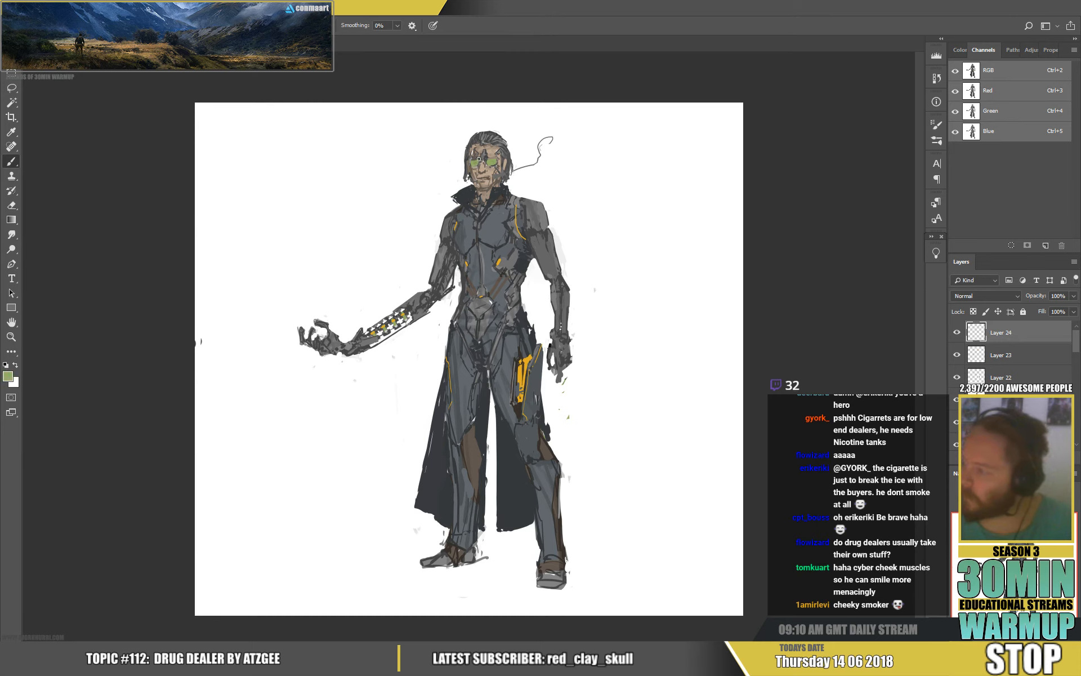
pyautogui.keyDown('alt'); pyautogui.click(484, 156); pyautogui.keyUp('alt')
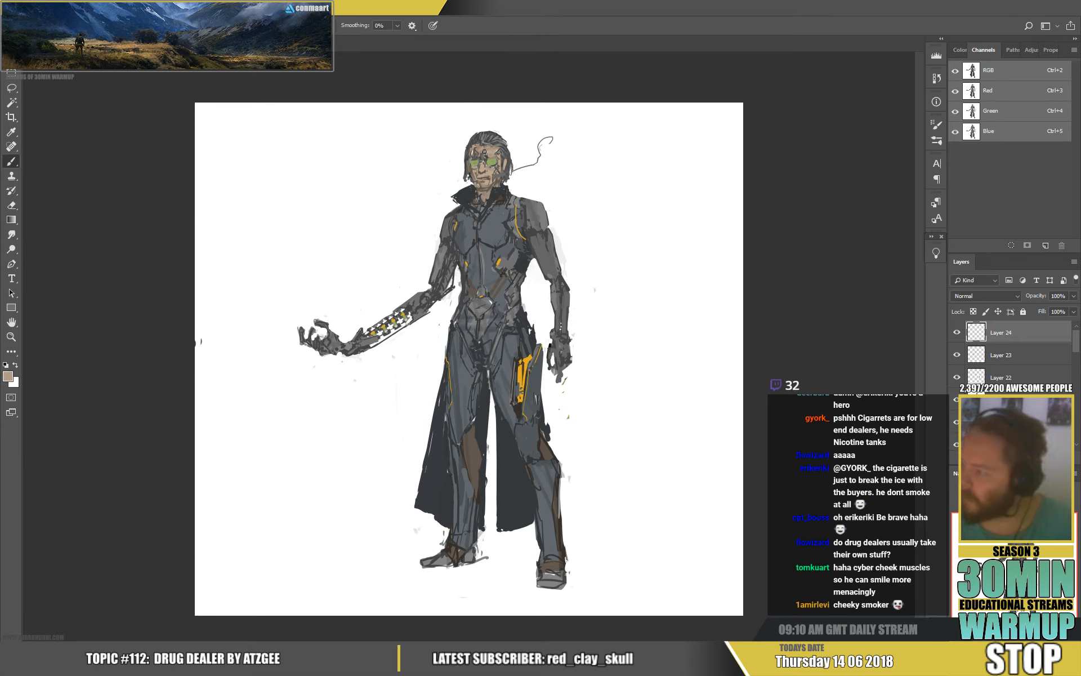
pyautogui.keyDown('alt'); pyautogui.click(482, 154); pyautogui.keyUp('alt')
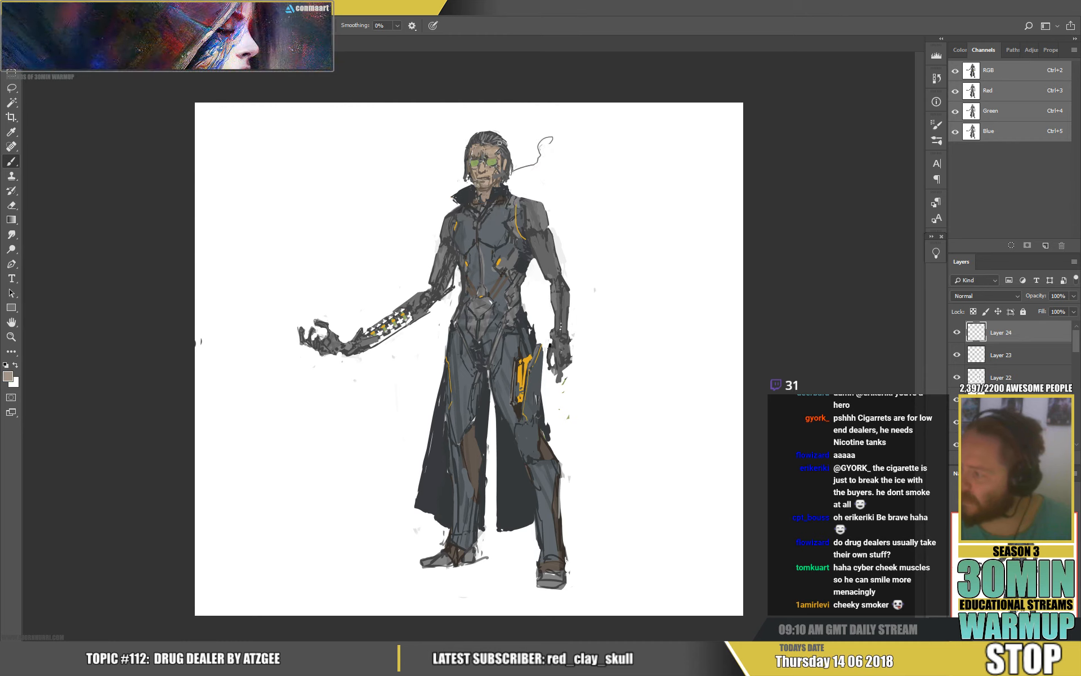
pyautogui.keyDown('alt'); pyautogui.click(486, 155); pyautogui.keyUp('alt')
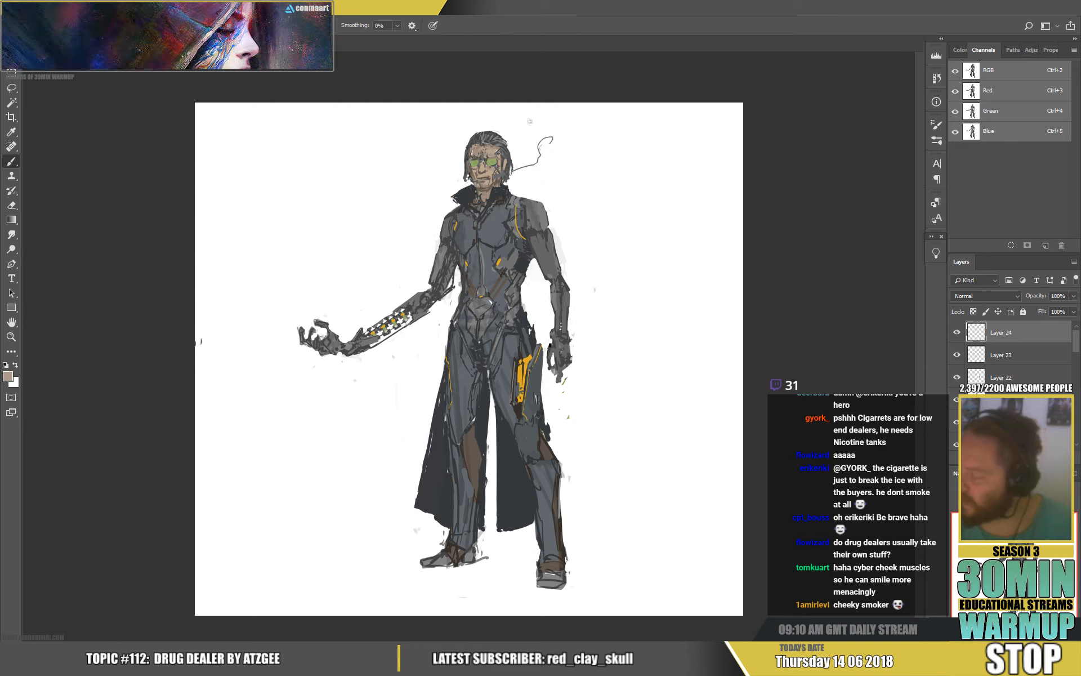
pyautogui.keyDown('alt'); pyautogui.click(479, 162); pyautogui.keyUp('alt')
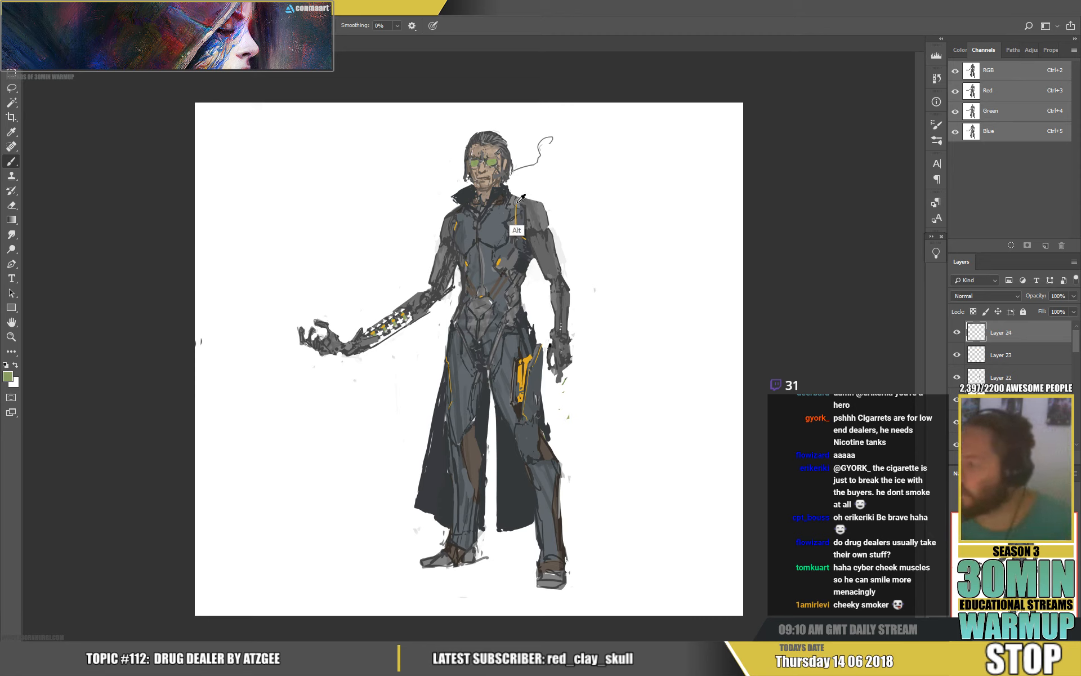
# Step: Thin the smoke line beside the head with white and build it into a soft light grey wisp
pyautogui.keyDown('alt'); pyautogui.click(509, 224); pyautogui.keyUp('alt')
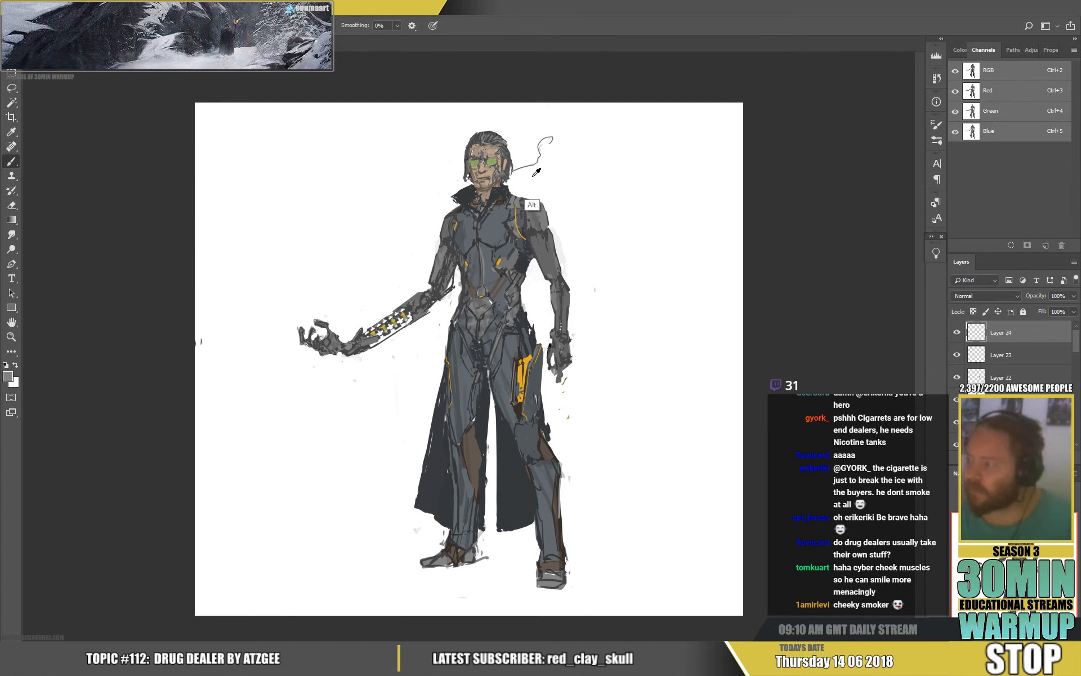
pyautogui.keyDown('alt'); pyautogui.click(535, 159); pyautogui.keyUp('alt')
pyautogui.moveTo(511, 171); pyautogui.dragTo(542, 149)
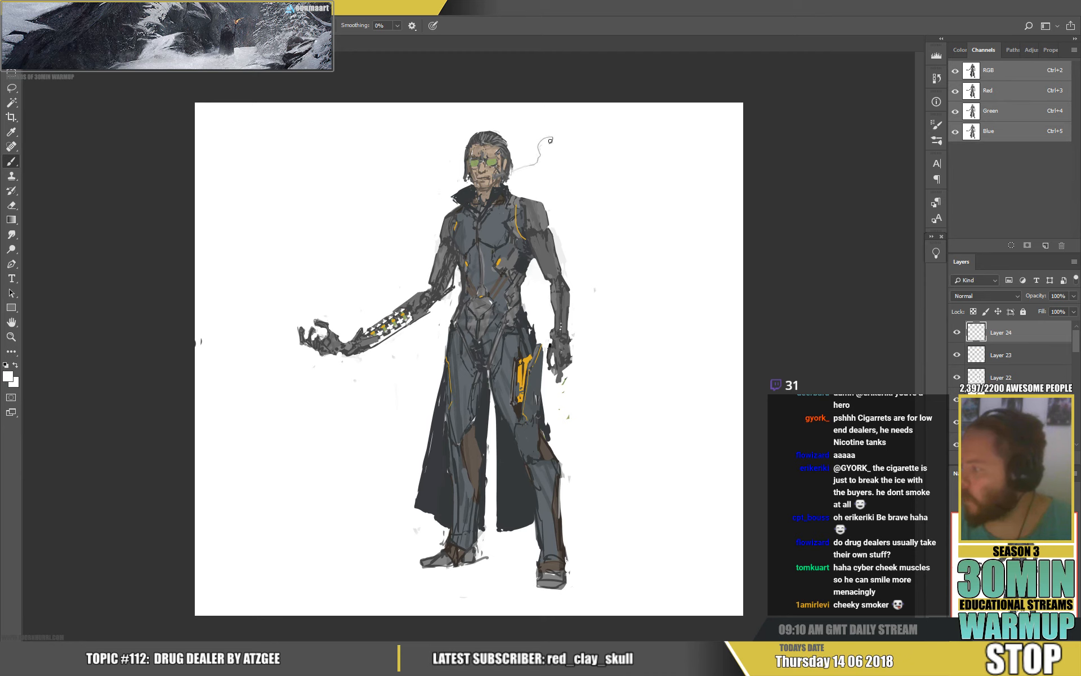
pyautogui.keyDown('alt'); pyautogui.click(533, 164); pyautogui.keyUp('alt')
pyautogui.moveTo(532, 164); pyautogui.dragTo(549, 139)
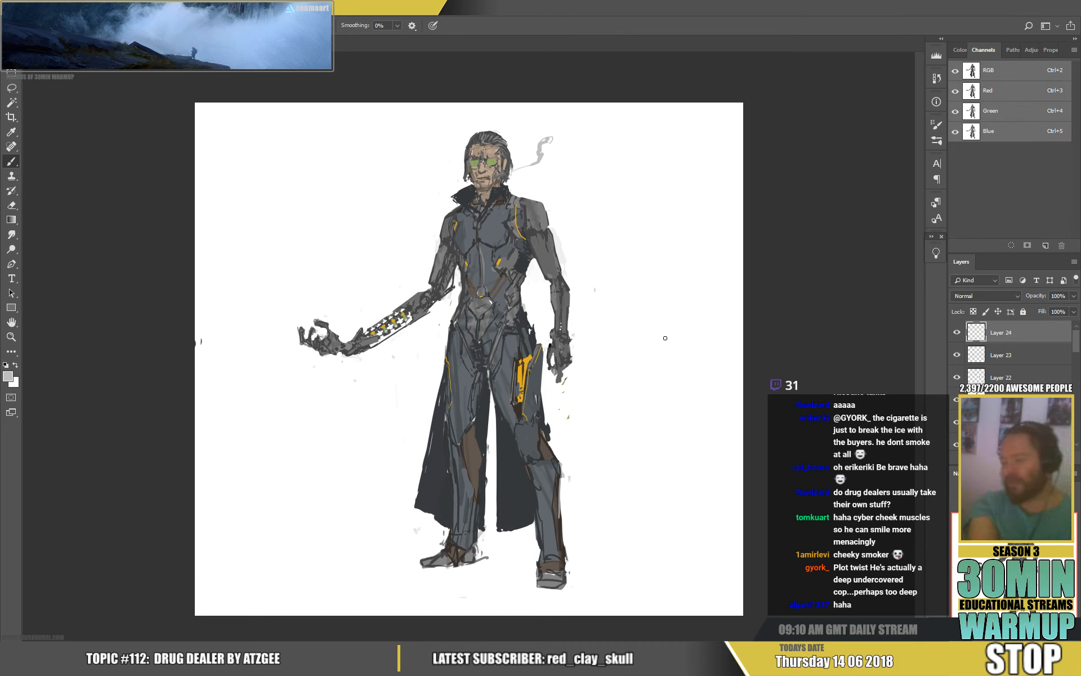
# Step: Reshape the fingers and wrist of the lowered hand with sampled white, mid grey and dark grey
pyautogui.click(603, 321)
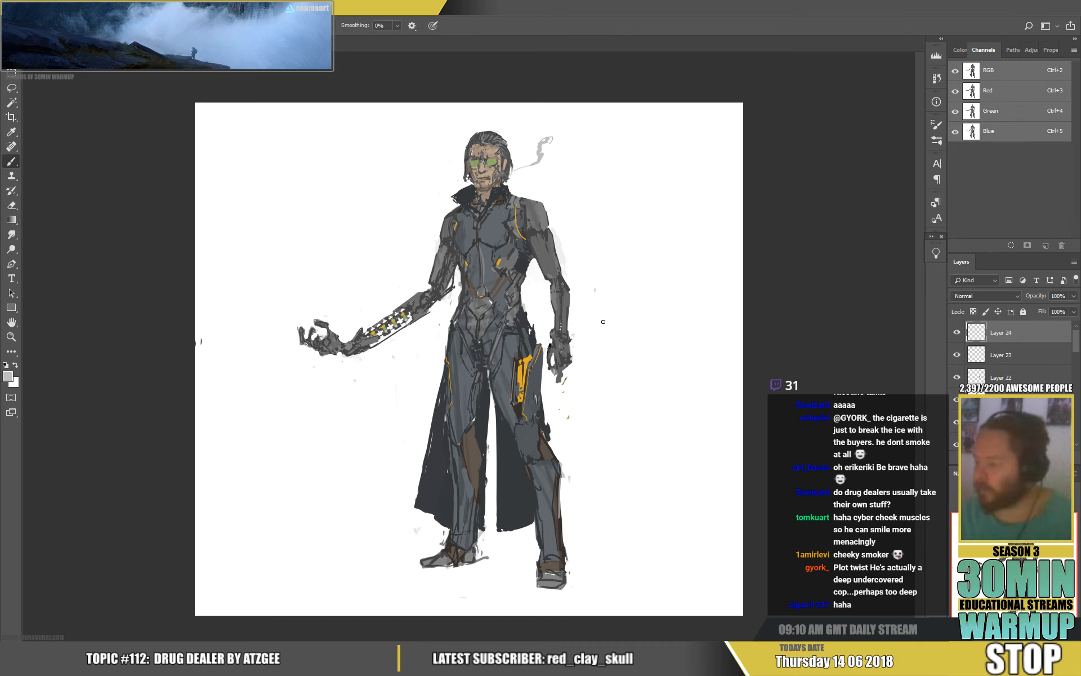
pyautogui.keyDown('alt'); pyautogui.click(603, 322); pyautogui.keyUp('alt')
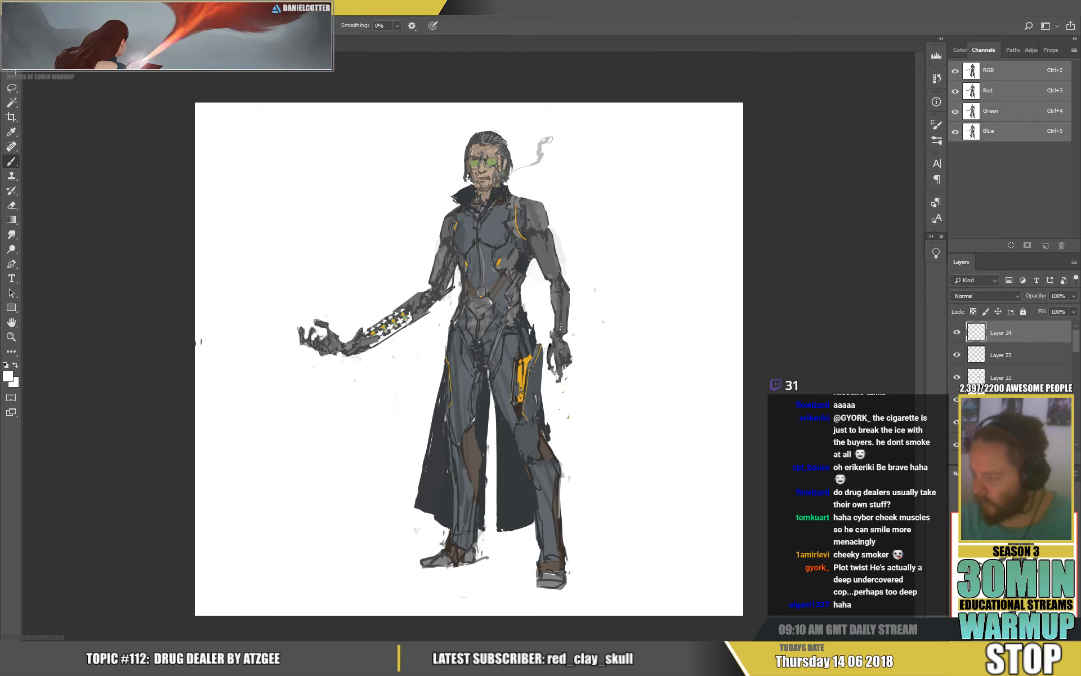
pyautogui.keyDown('alt'); pyautogui.click(564, 367); pyautogui.keyUp('alt')
pyautogui.keyDown('alt'); pyautogui.click(559, 360); pyautogui.keyUp('alt')
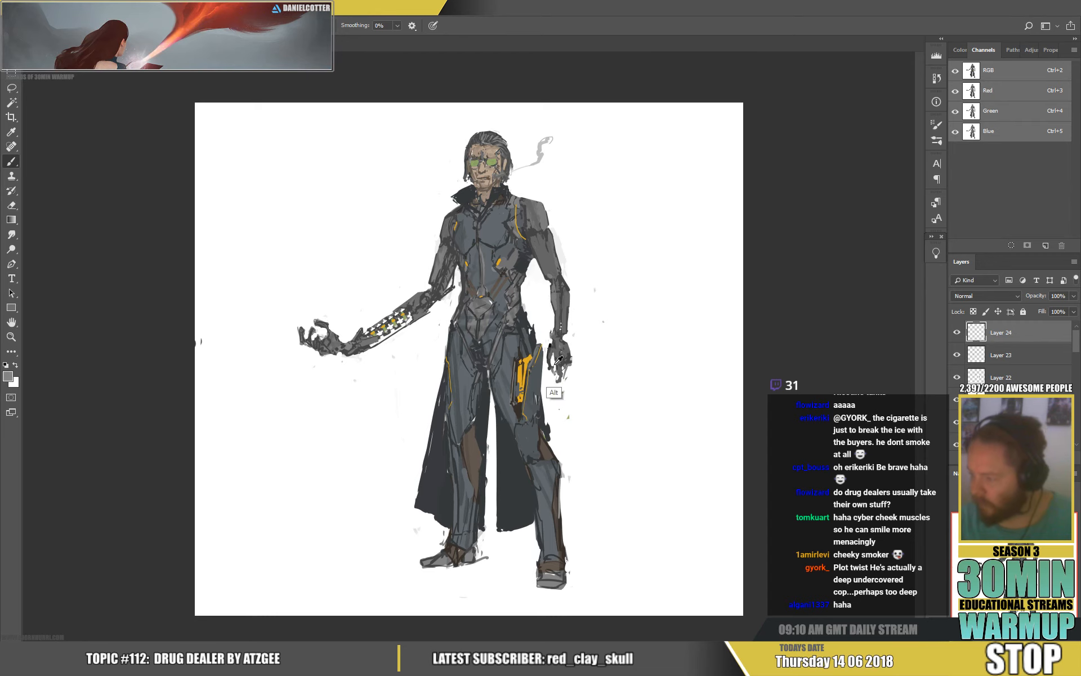
pyautogui.keyDown('alt'); pyautogui.click(553, 367); pyautogui.keyUp('alt')
pyautogui.keyDown('alt'); pyautogui.click(552, 362); pyautogui.keyUp('alt')
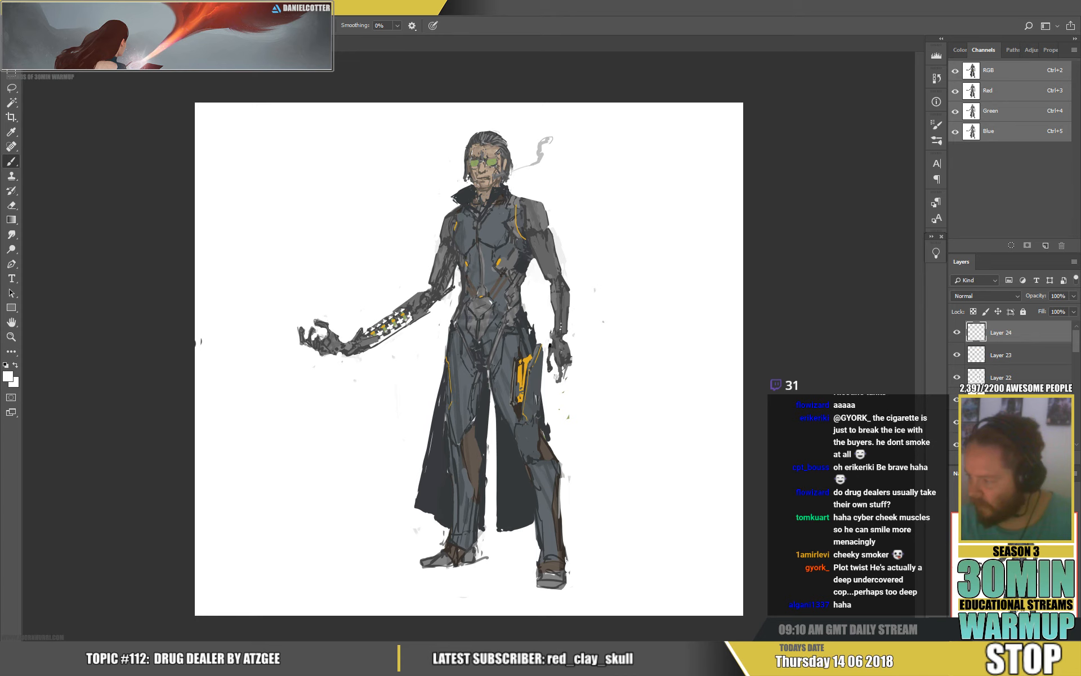
pyautogui.keyDown('alt'); pyautogui.click(565, 381); pyautogui.keyUp('alt')
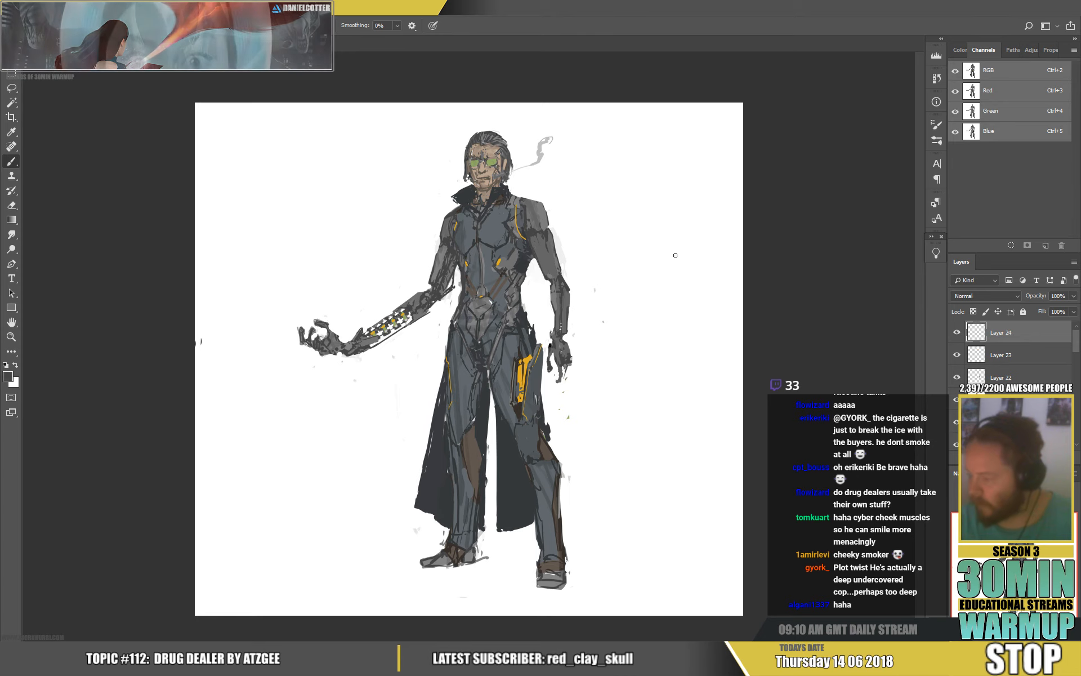
pyautogui.keyDown('alt'); pyautogui.click(572, 407); pyautogui.keyUp('alt')
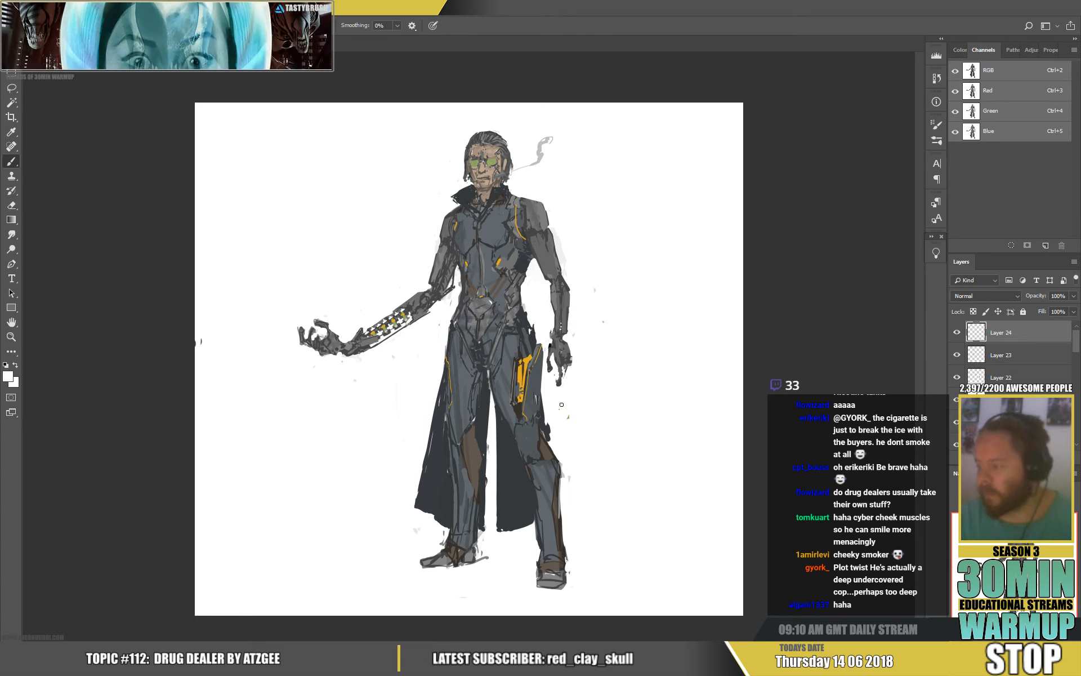
pyautogui.keyDown('alt'); pyautogui.click(561, 360); pyautogui.keyUp('alt')
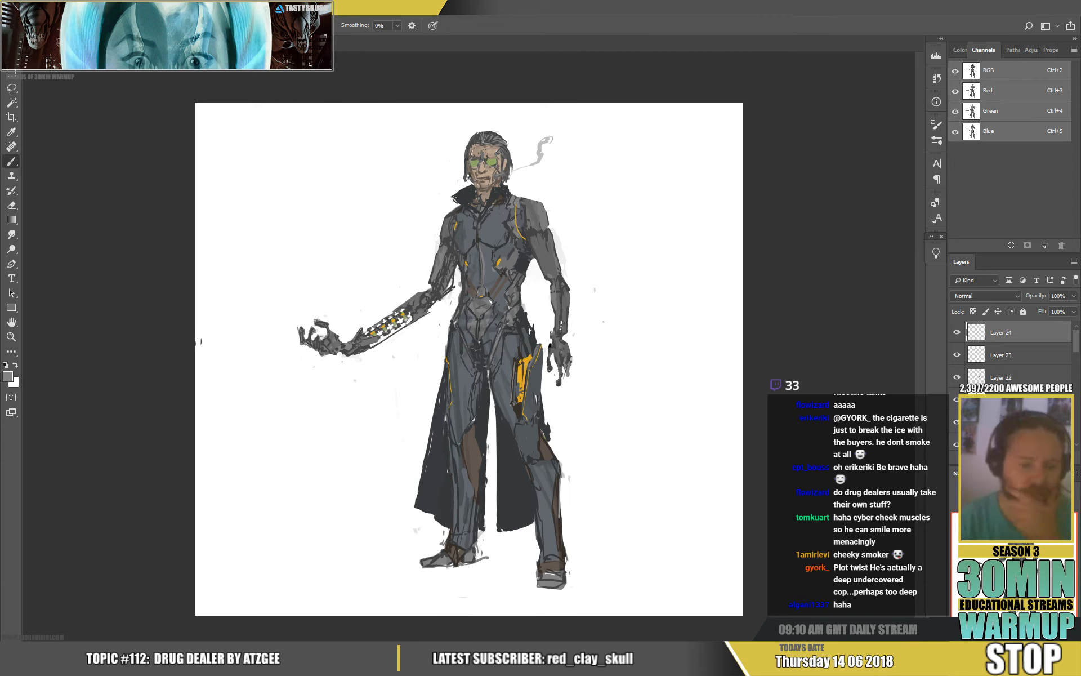
# Step: Paint gold knuckle accents on the lowered hand and small gold marks on the outstretched hand
pyautogui.keyDown('alt'); pyautogui.click(527, 366); pyautogui.keyUp('alt')
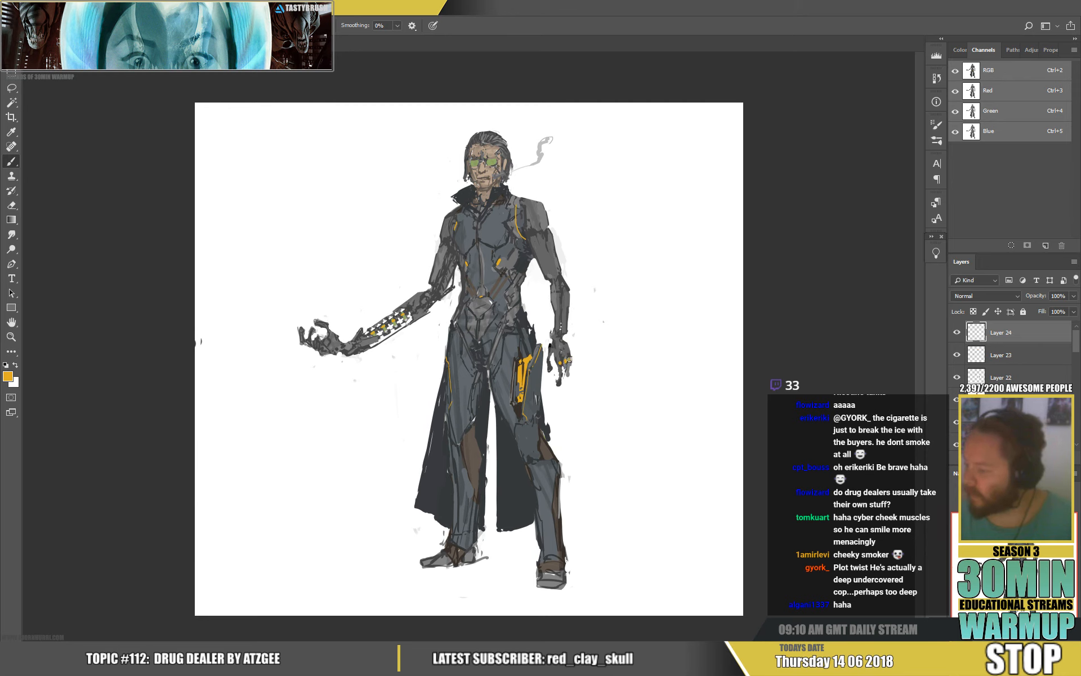
pyautogui.click(312, 348)
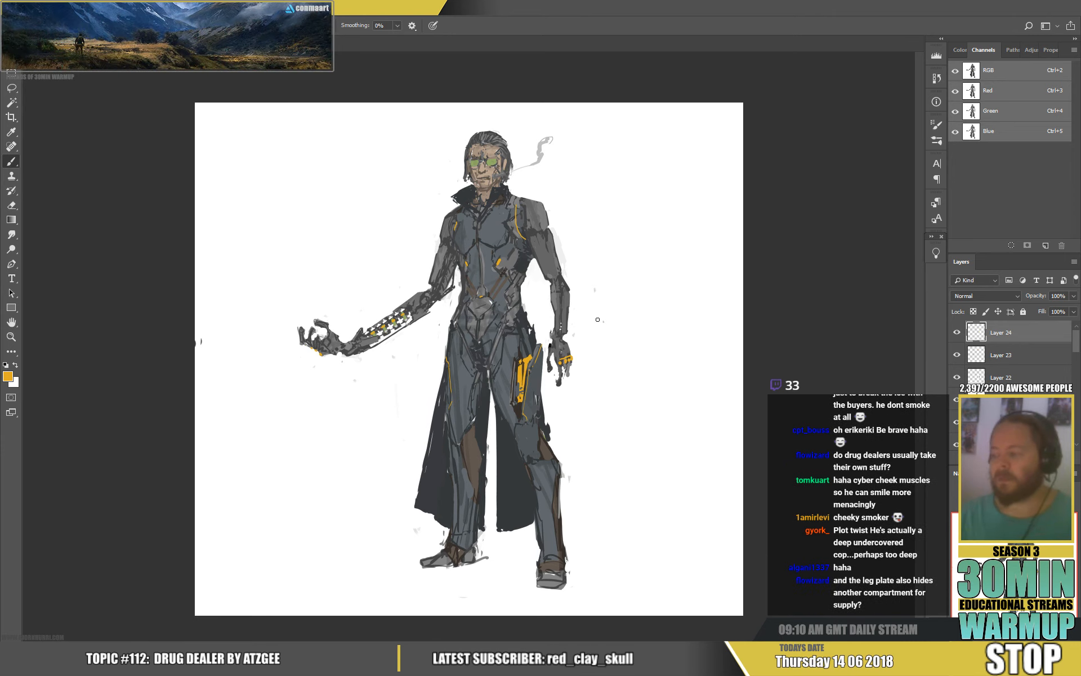
pyautogui.keyDown('alt'); pyautogui.click(563, 361); pyautogui.keyUp('alt')
pyautogui.keyDown('alt'); pyautogui.click(565, 363); pyautogui.keyUp('alt')
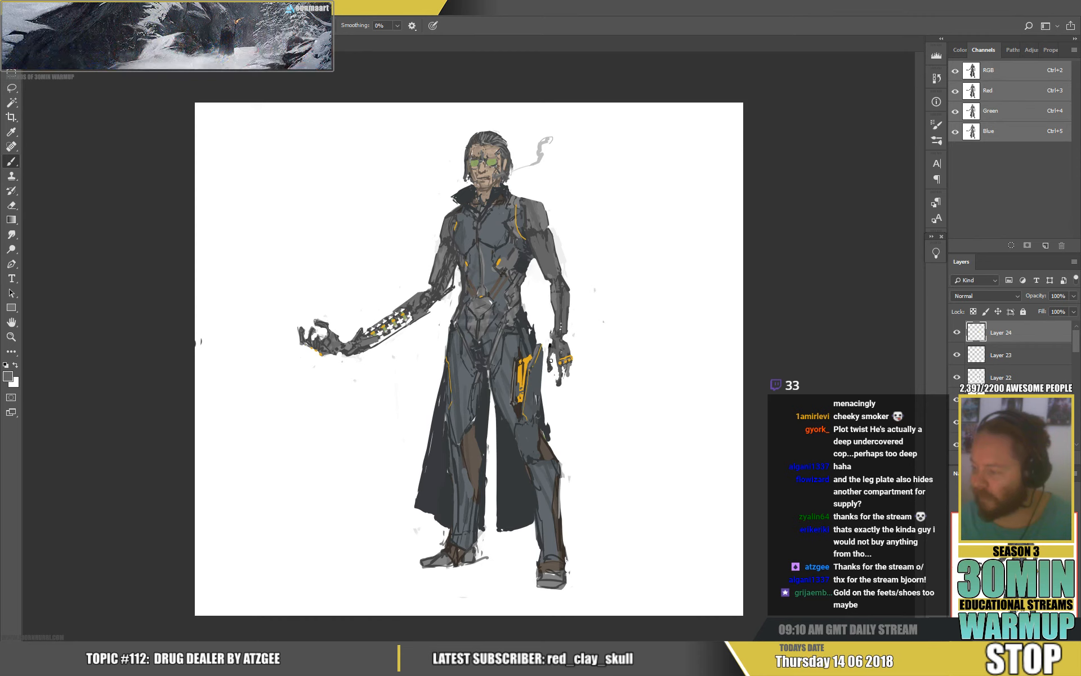
# Step: Refine the thumb and finger edges of the lowered hand with sampled dark grey and white
pyautogui.keyDown('alt'); pyautogui.click(556, 365); pyautogui.keyUp('alt')
pyautogui.keyDown('alt'); pyautogui.click(553, 360); pyautogui.keyUp('alt')
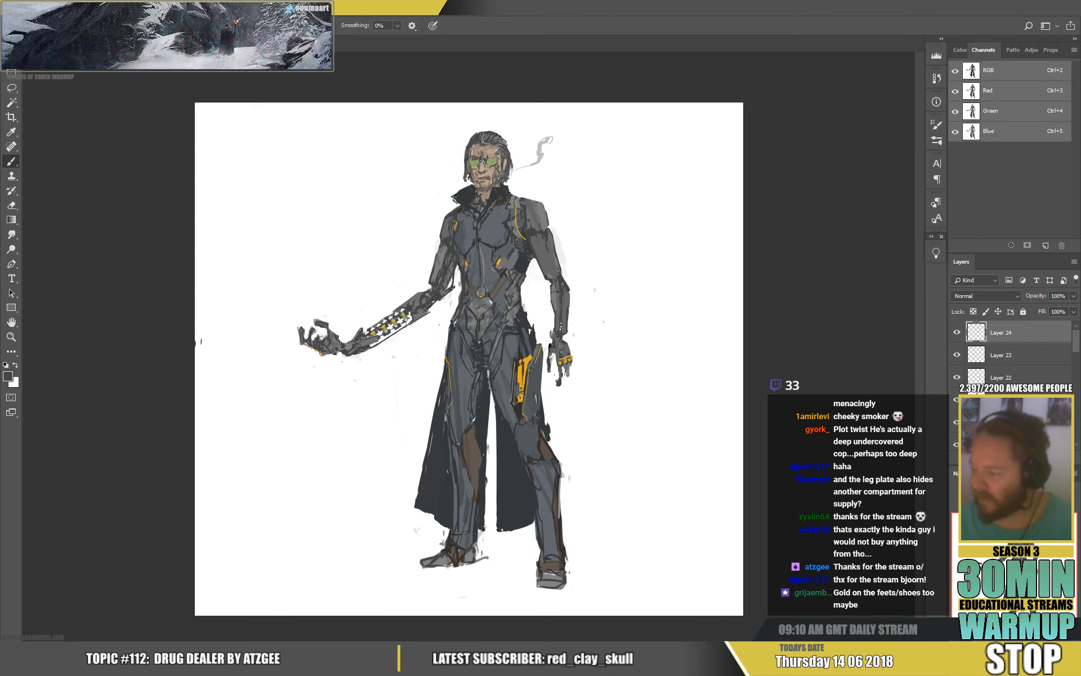
pyautogui.keyDown('alt'); pyautogui.click(551, 335); pyautogui.keyUp('alt')
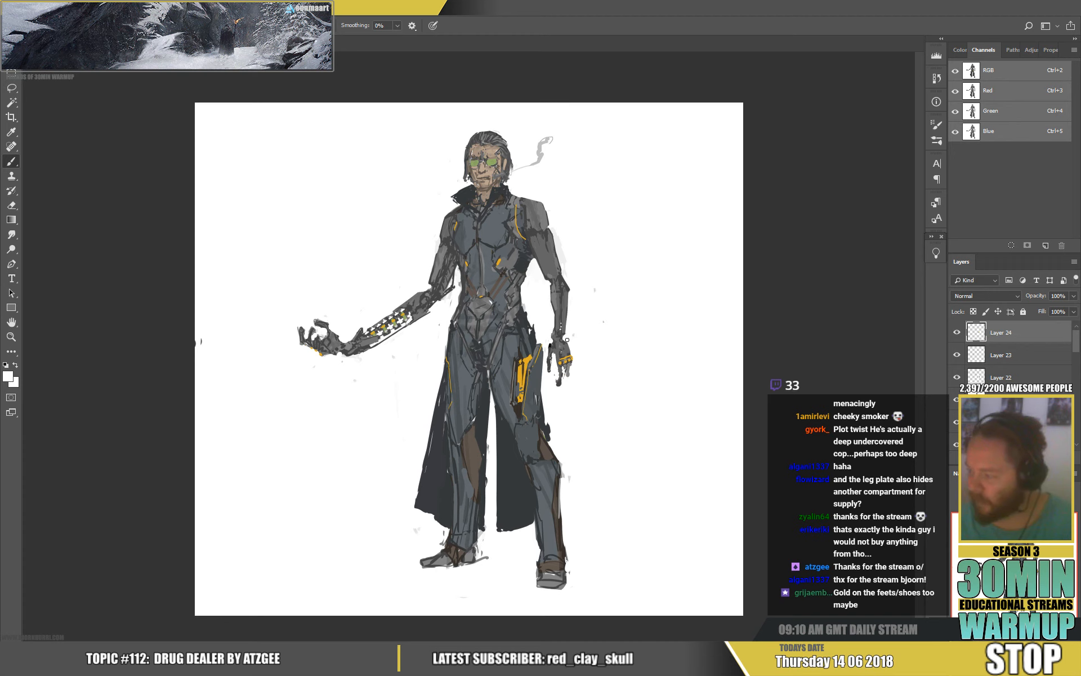
pyautogui.keyDown('alt'); pyautogui.click(567, 338); pyautogui.keyUp('alt')
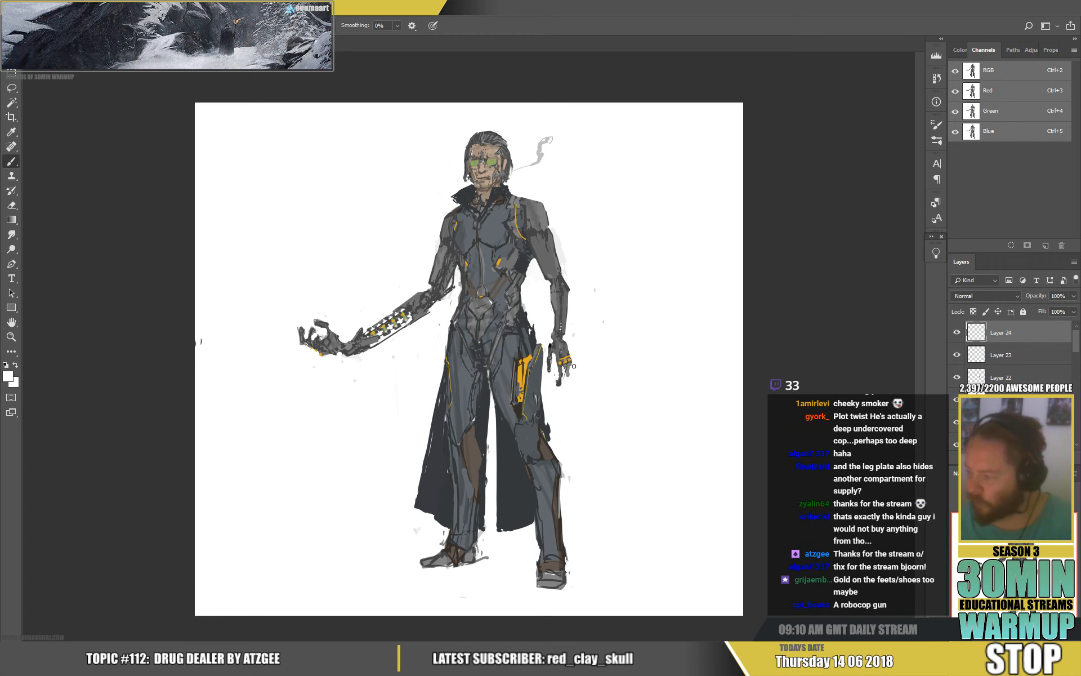
# Step: Touch up the lowered hand's fingertips with sampled dark grey, and rotate a merged copy of the hand slightly clockwise on a new layer
pyautogui.keyDown('alt'); pyautogui.click(560, 380); pyautogui.keyUp('alt')
pyautogui.moveTo(567, 365)
pyautogui.mouseDown()
pyautogui.moveTo(563, 380)
pyautogui.moveTo(569, 368)
pyautogui.mouseUp()
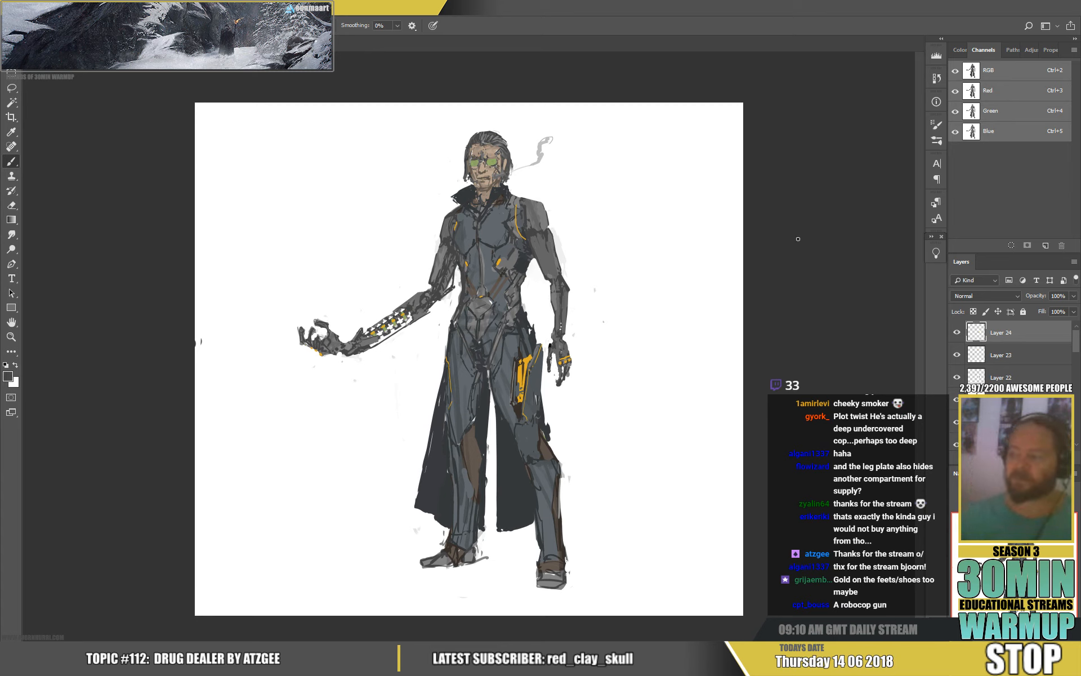
pyautogui.press('l')
pyautogui.moveTo(614, 373)
pyautogui.mouseDown()
pyautogui.moveTo(569, 339)
pyautogui.moveTo(550, 342)
pyautogui.moveTo(545, 360)
pyautogui.moveTo(603, 386)
pyautogui.mouseUp()
pyautogui.hotkey('ctrl', 'shift', 'c')
pyautogui.hotkey('ctrl', 'v')
pyautogui.hotkey('ctrl', 't')
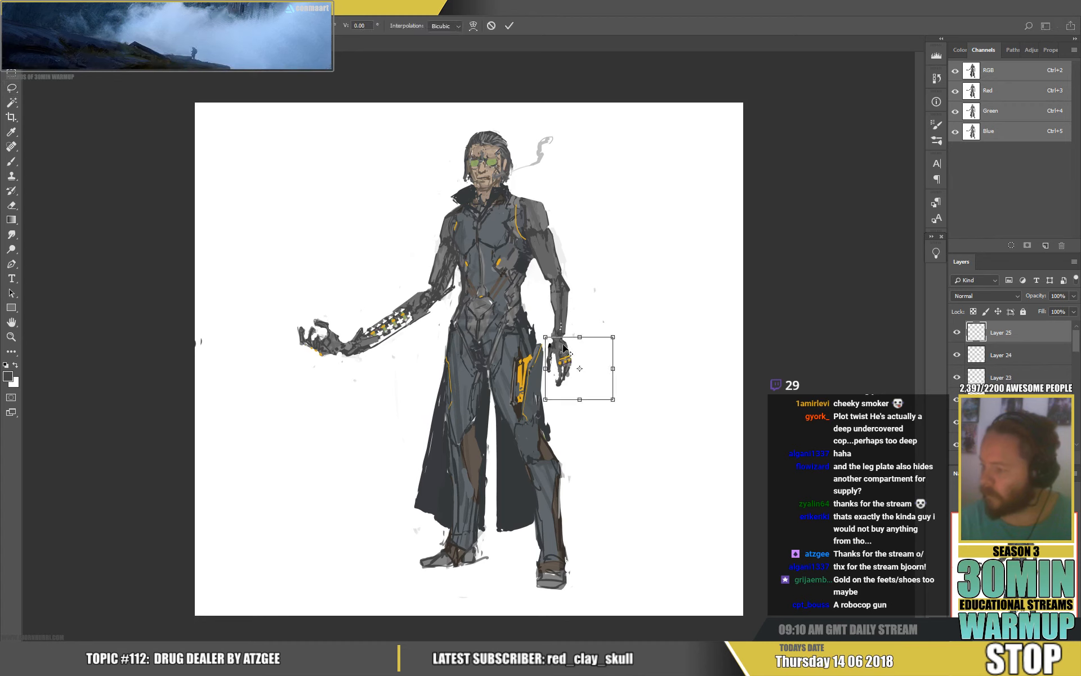
pyautogui.moveTo(614, 301); pyautogui.dragTo(664, 294)
pyautogui.press('Return')
pyautogui.press('e')
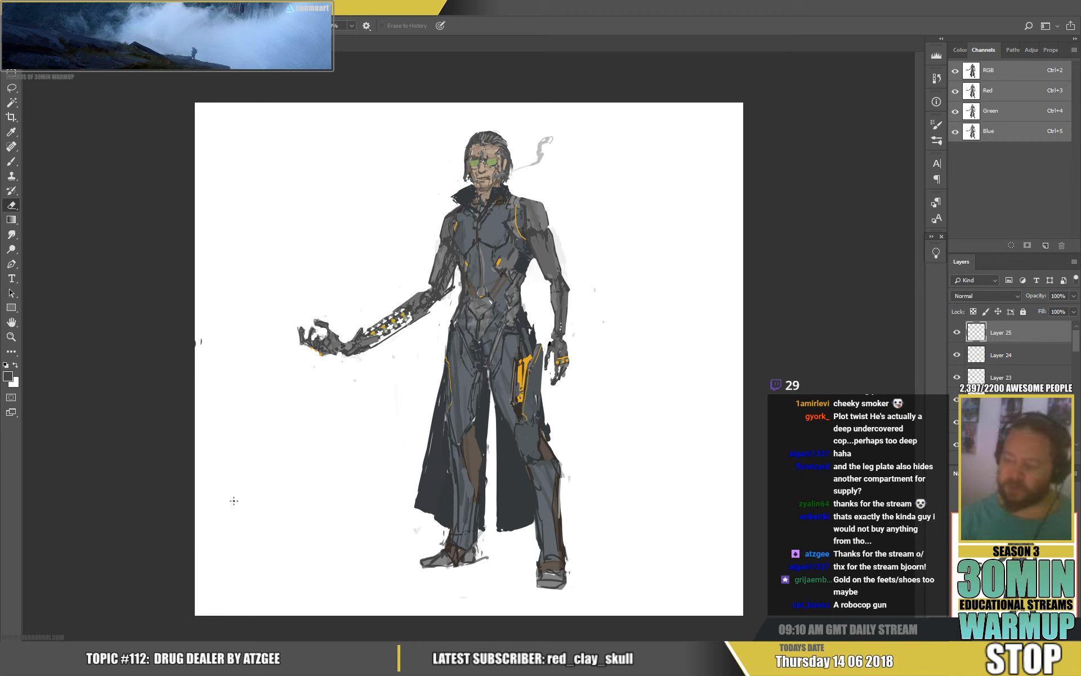
# Step: Paint accents on the heel and toe of the boot beneath the outstretched arm, using a larger brush and gold sampled from the thigh gun
pyautogui.keyDown('alt'); pyautogui.click(522, 374); pyautogui.keyUp('alt')
pyautogui.press('Escape')
pyautogui.press('b')
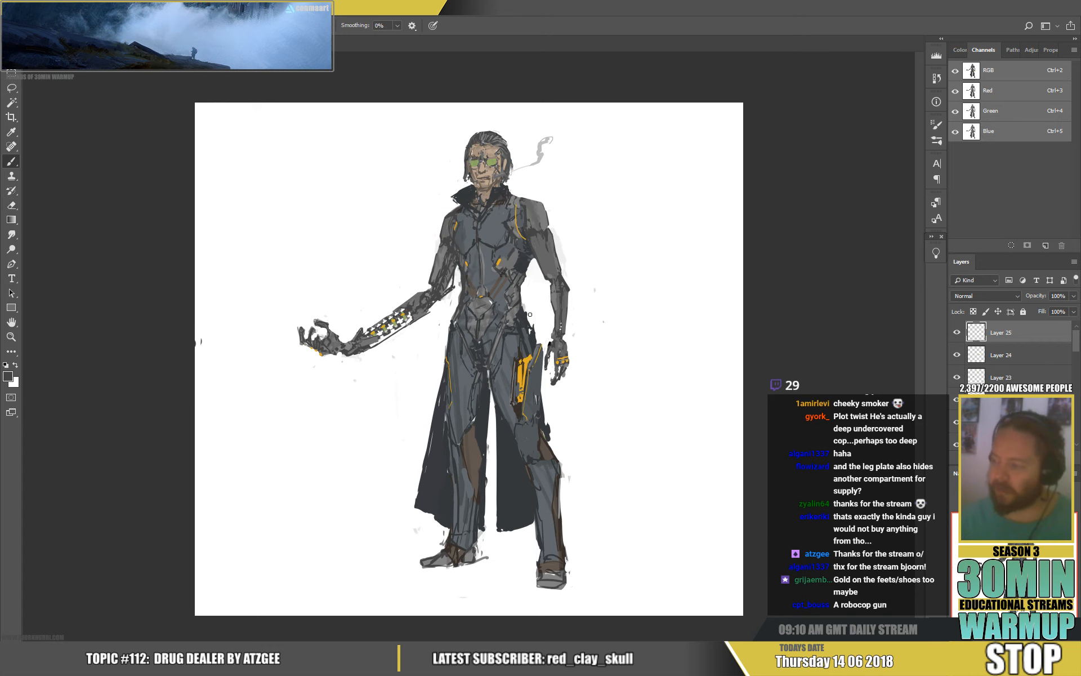
pyautogui.keyDown('alt'); pyautogui.click(520, 376); pyautogui.keyUp('alt')
pyautogui.rightClick(529, 374)
pyautogui.click(611, 182)
pyautogui.click(762, 117)
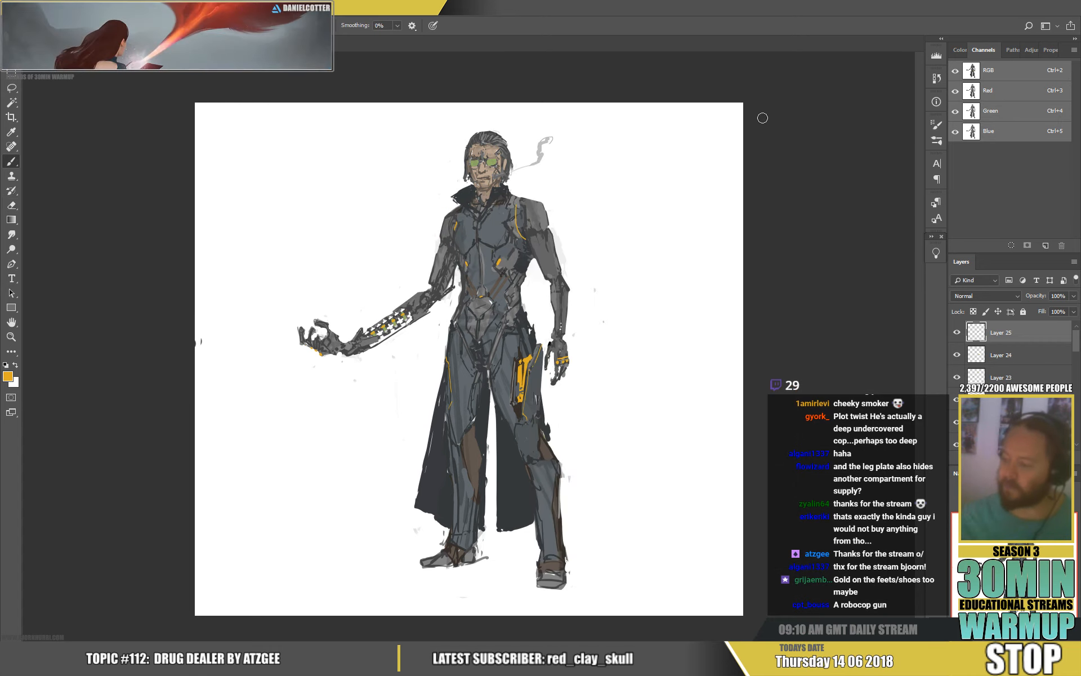
pyautogui.moveTo(475, 548); pyautogui.dragTo(471, 561)
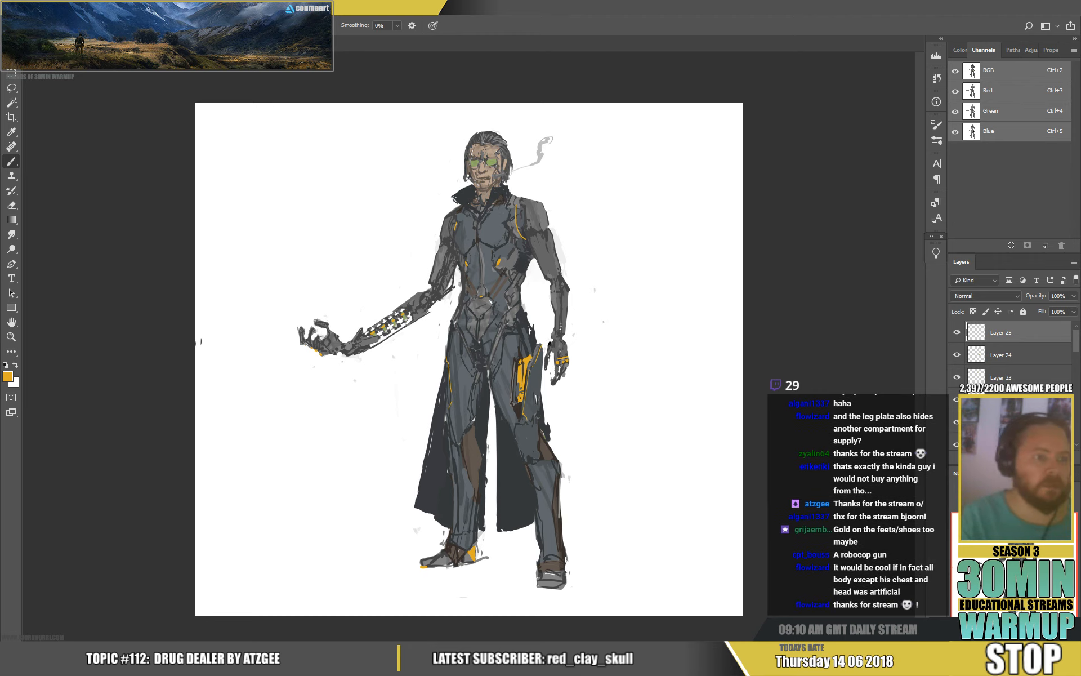
# Step: Switch to Twitch and look through the live channels in the Creative category
pyautogui.moveTo(0, 107); pyautogui.dragTo(416, 133)
pyautogui.doubleClick(414, 133)
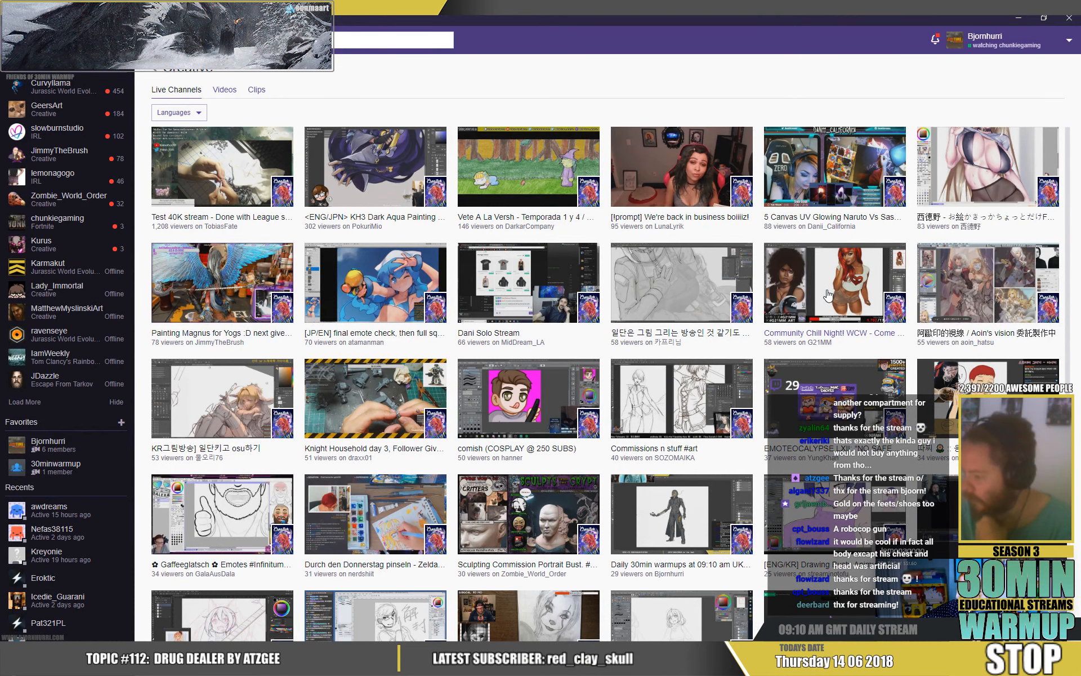
pyautogui.scroll(-1, 828, 295)
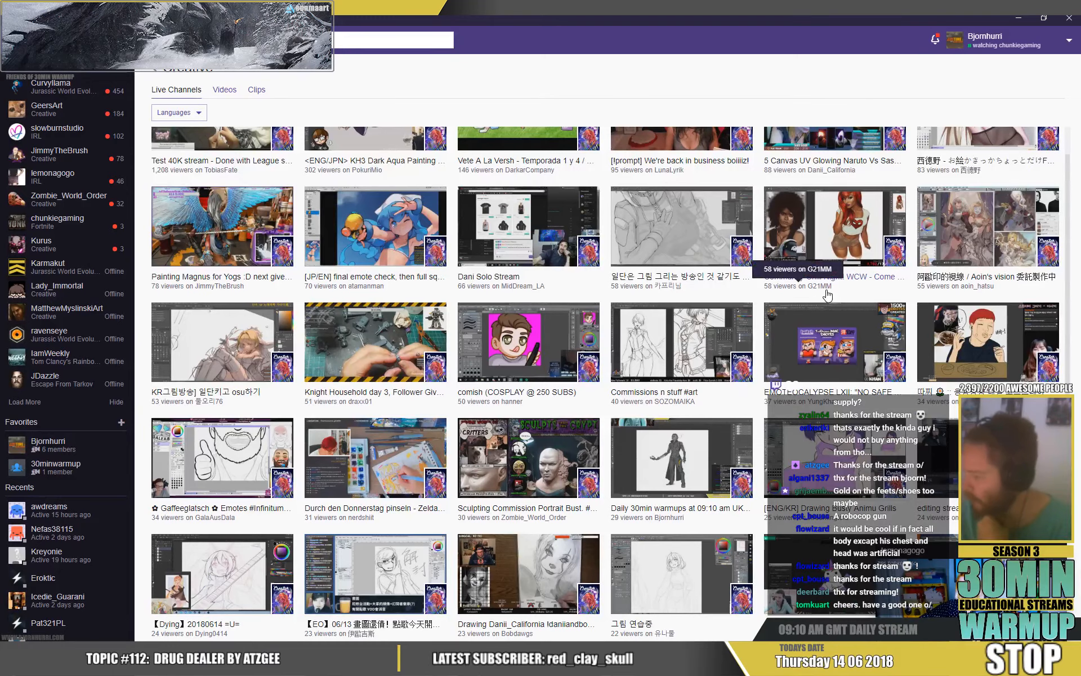
pyautogui.scroll(1, 828, 295)
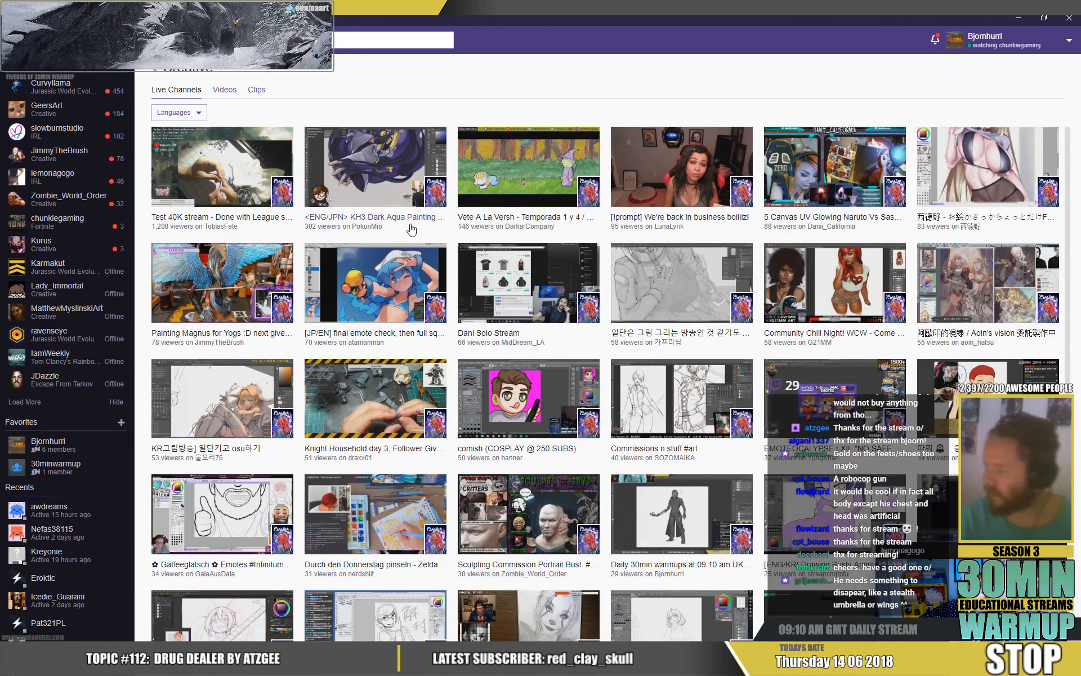